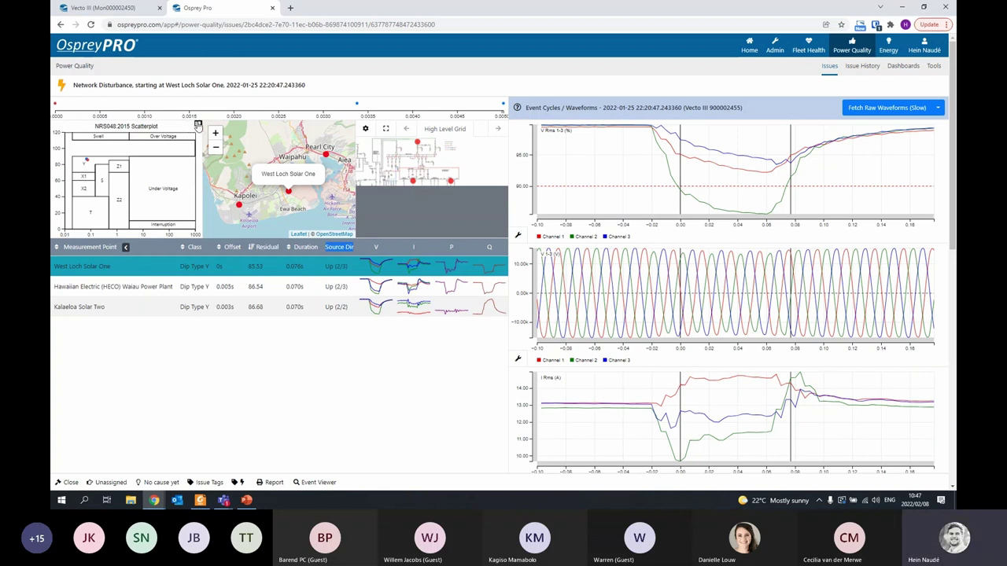
Cycle the disturbance scatterplot through the CBEMA, ITIC, Motor Contactors, Variable Speed Drives and SEMI F4 curves to compare the event against each
{"action": "left_click", "coordinate": [198, 126]}
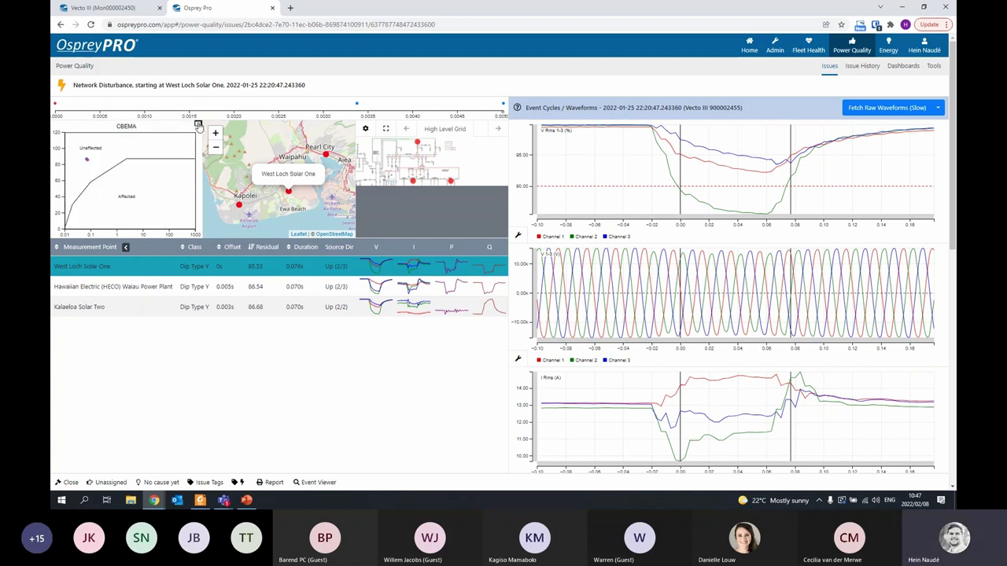
{"action": "left_click", "coordinate": [199, 126]}
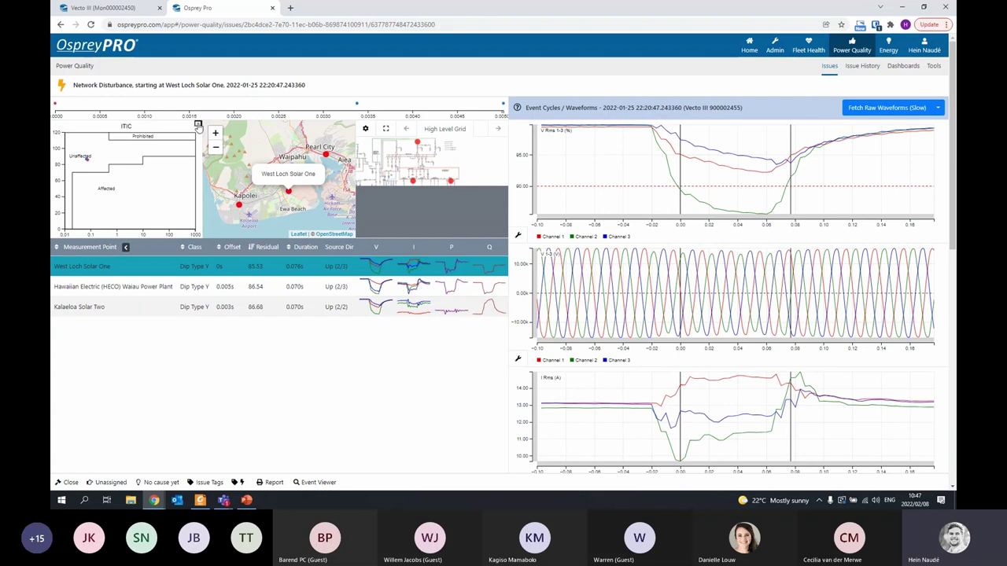
{"action": "left_click", "coordinate": [198, 126]}
{"action": "left_click", "coordinate": [198, 126]}
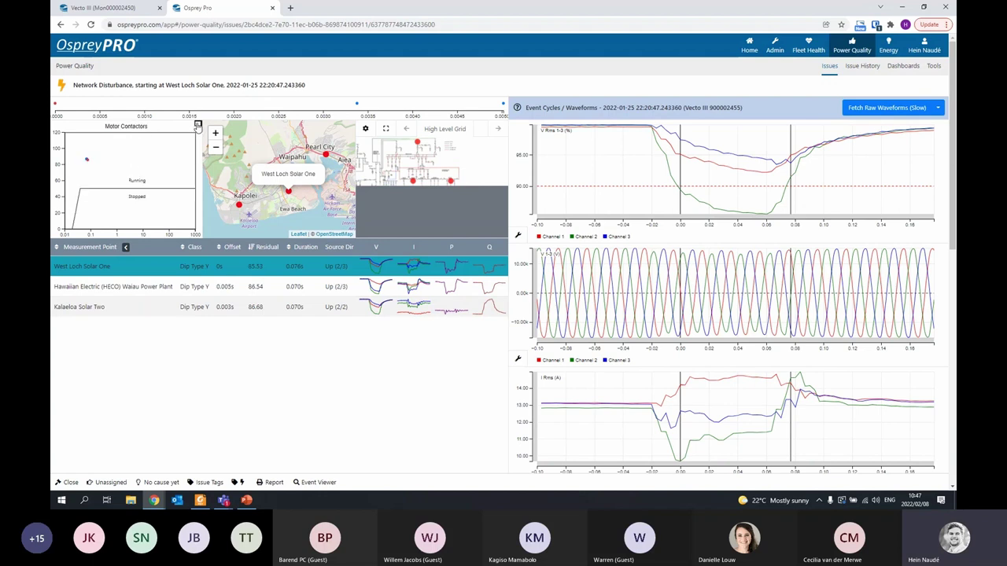
{"action": "left_click", "coordinate": [198, 126]}
{"action": "left_click", "coordinate": [198, 126]}
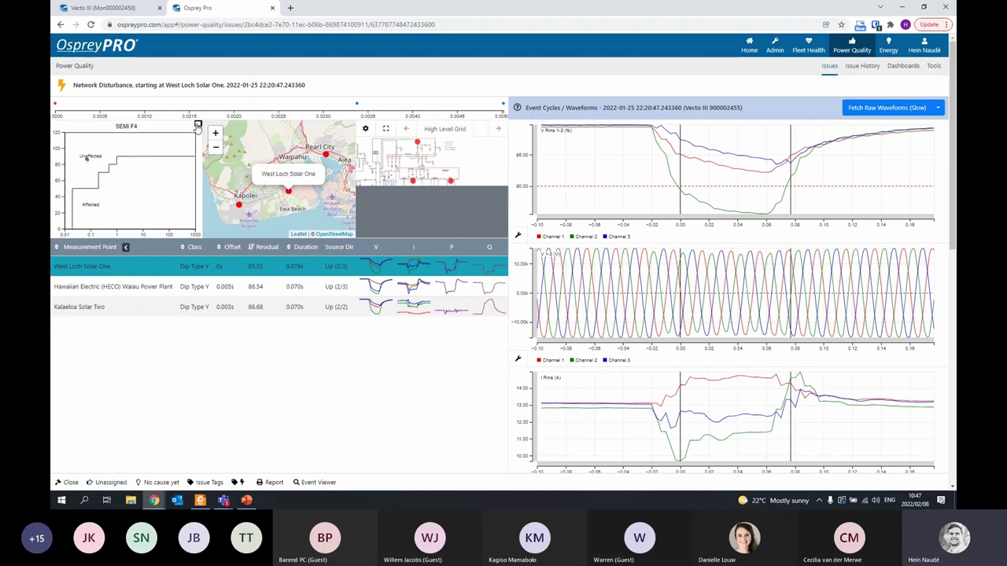
{"action": "left_click", "coordinate": [198, 126]}
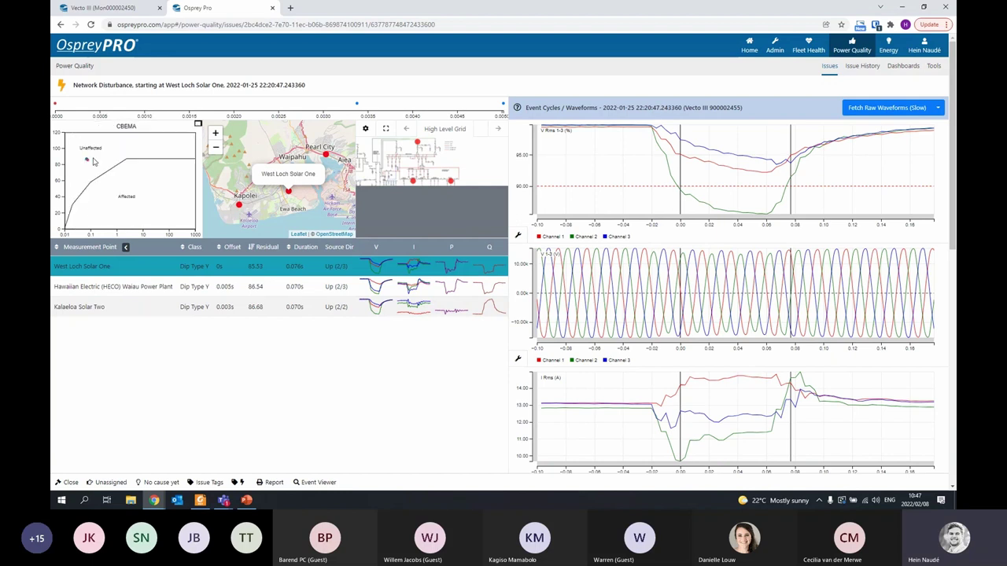
{"action": "left_click", "coordinate": [199, 125]}
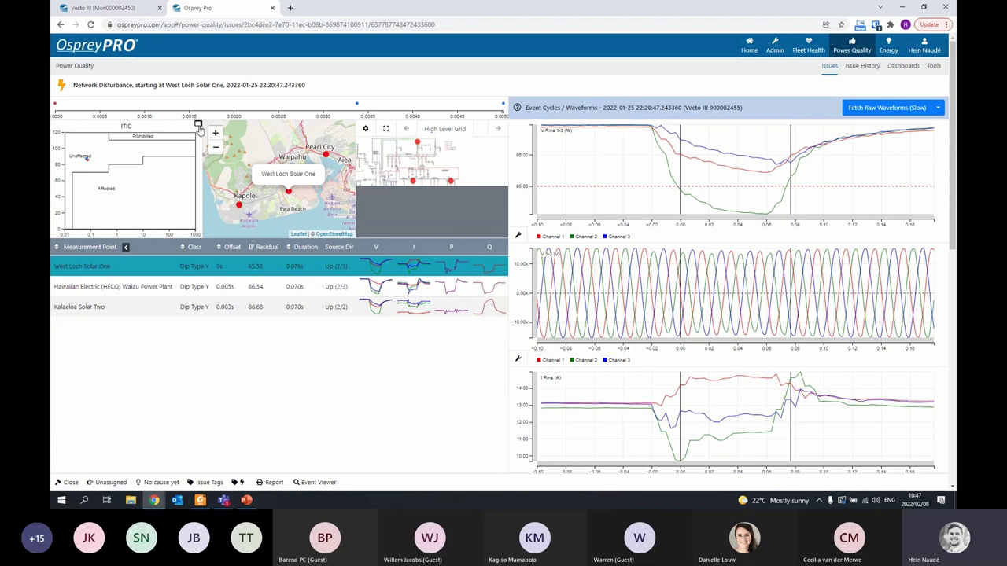
{"action": "left_click", "coordinate": [198, 126]}
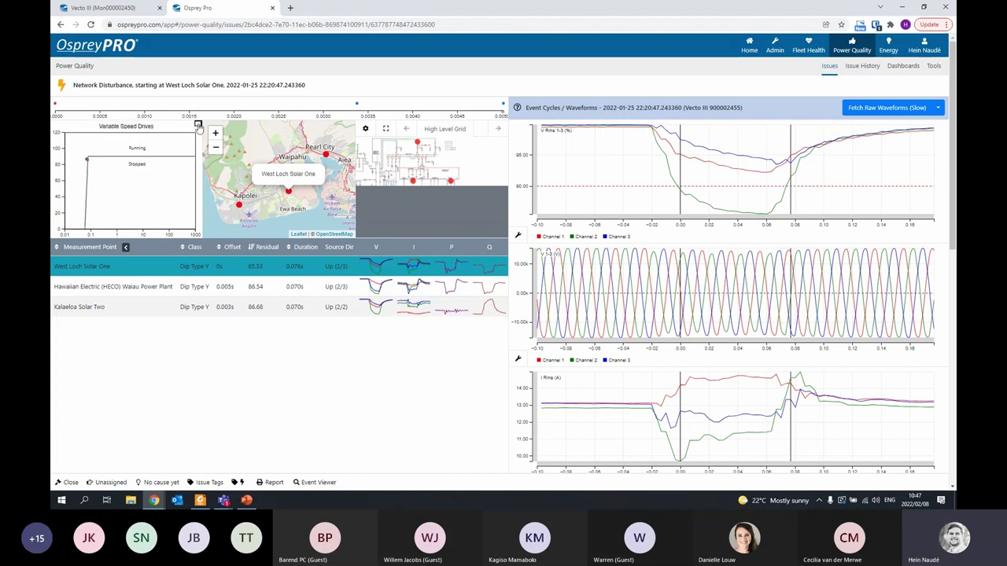
{"action": "left_click", "coordinate": [198, 125]}
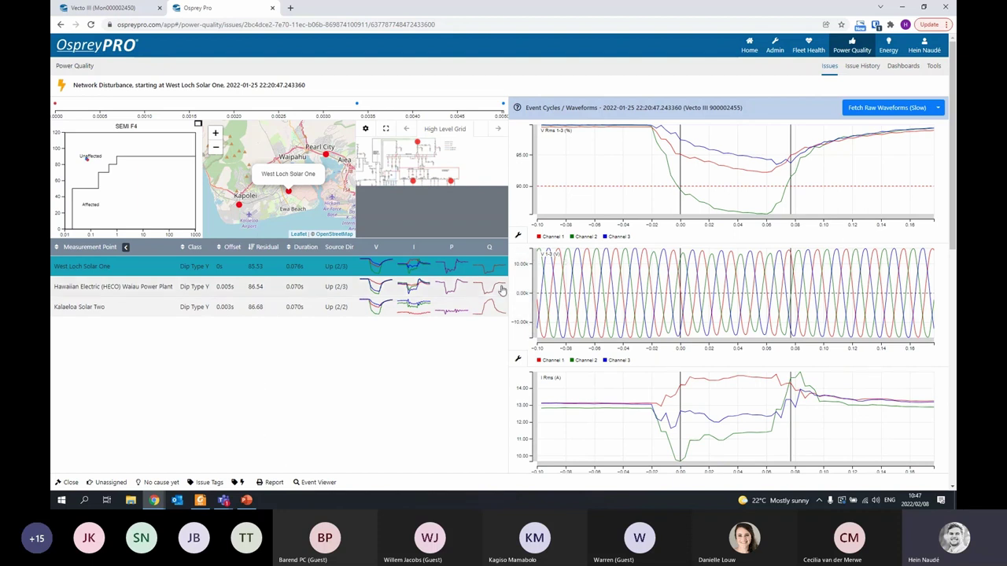
Open the cause form for the network disturbance and examine its description, classification and effects fields
{"action": "left_click", "coordinate": [161, 482]}
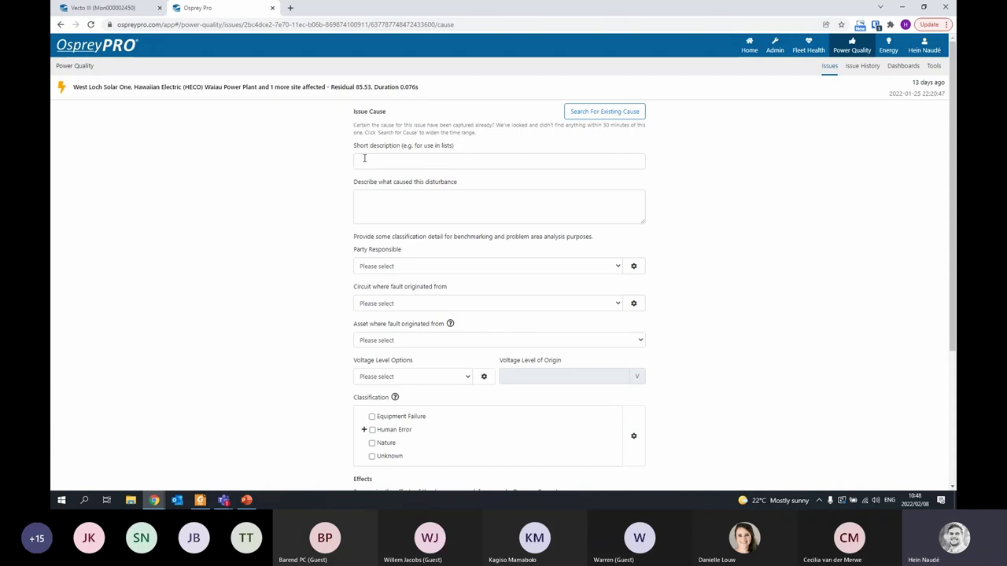
{"action": "left_click", "coordinate": [393, 161]}
{"action": "left_click", "coordinate": [530, 199]}
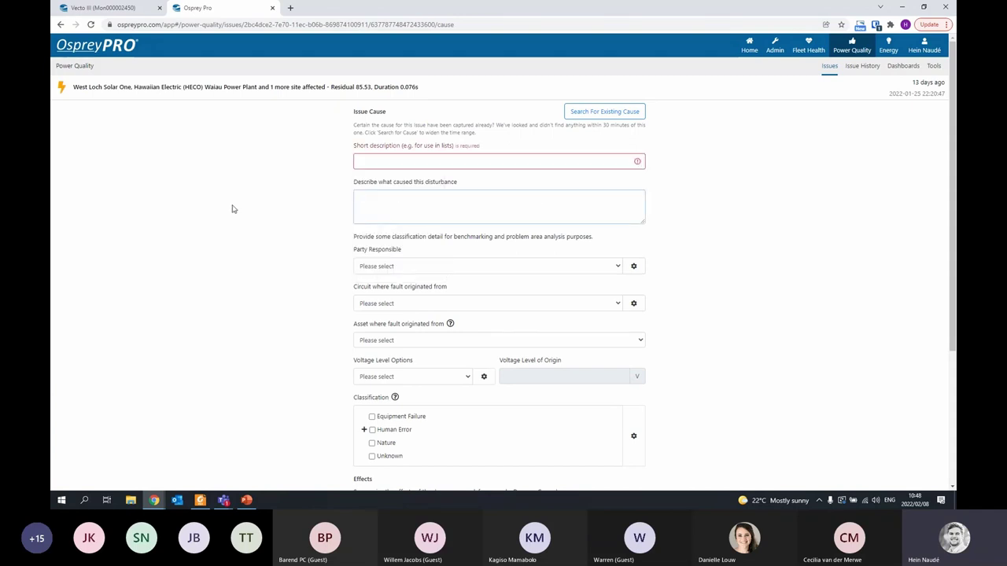
{"action": "scroll", "coordinate": [231, 209], "scroll_direction": "down", "scroll_amount": 1}
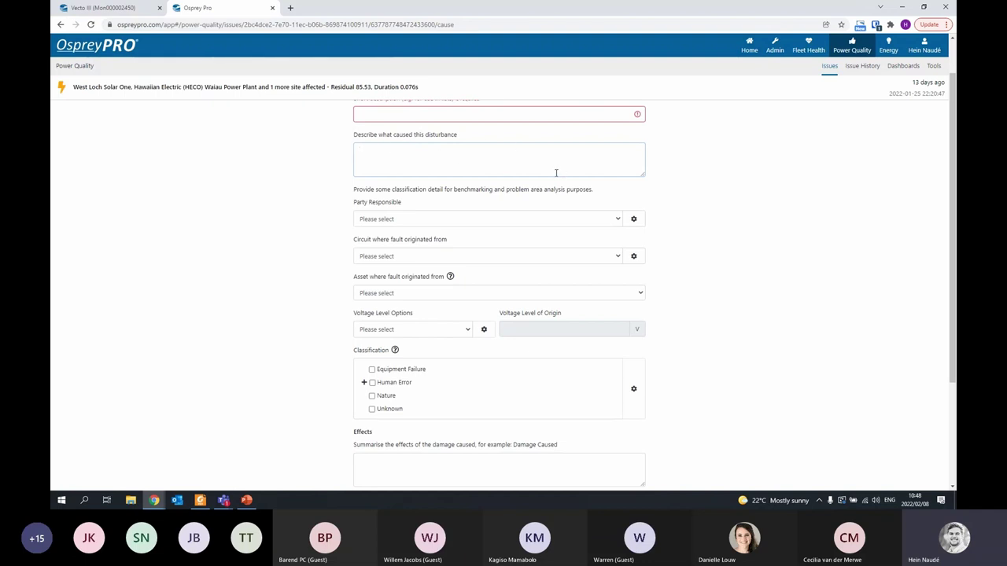
{"action": "scroll", "coordinate": [264, 226], "scroll_direction": "down", "scroll_amount": 1}
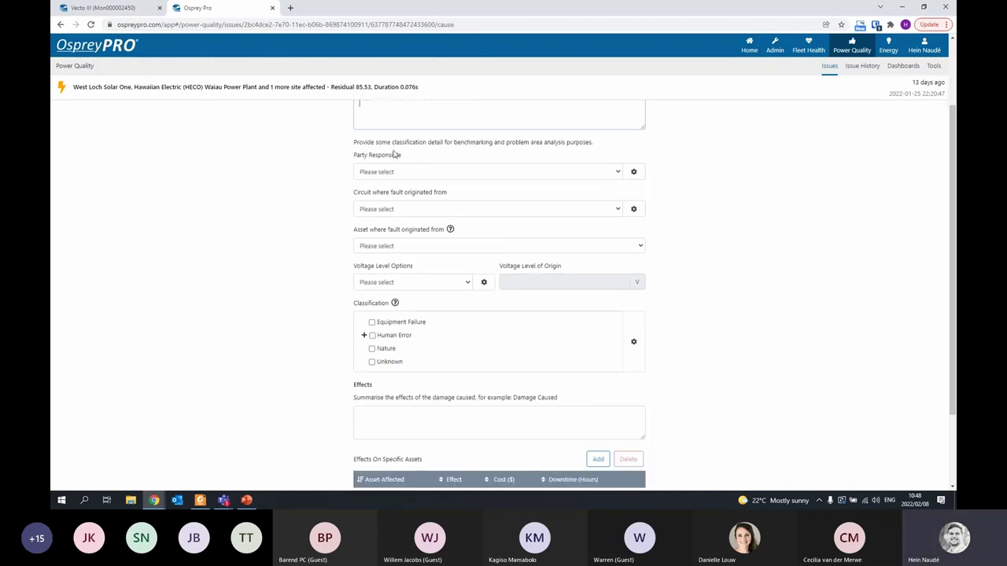
{"action": "scroll", "coordinate": [254, 208], "scroll_direction": "down", "scroll_amount": 1}
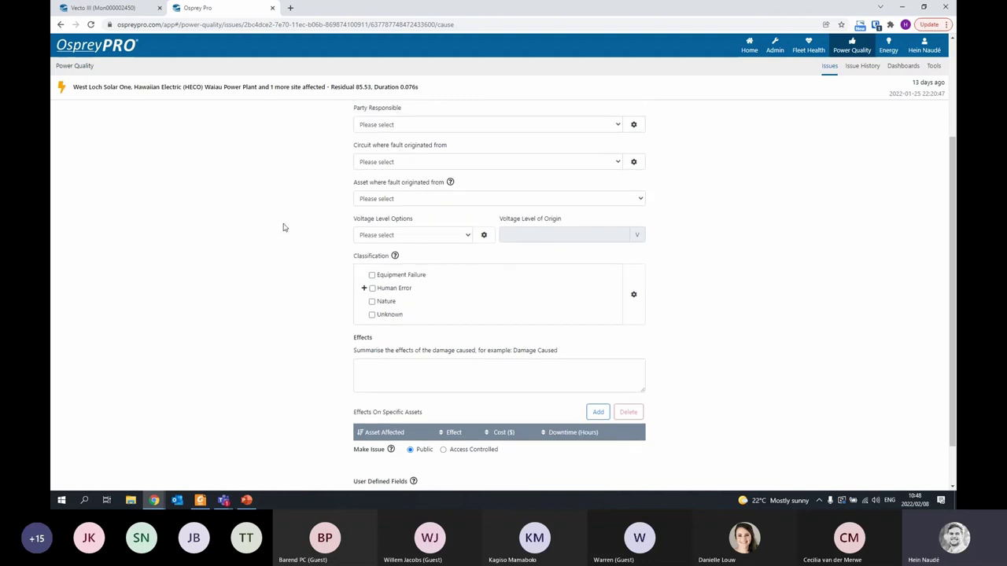
{"action": "scroll", "coordinate": [315, 291], "scroll_direction": "down", "scroll_amount": 1}
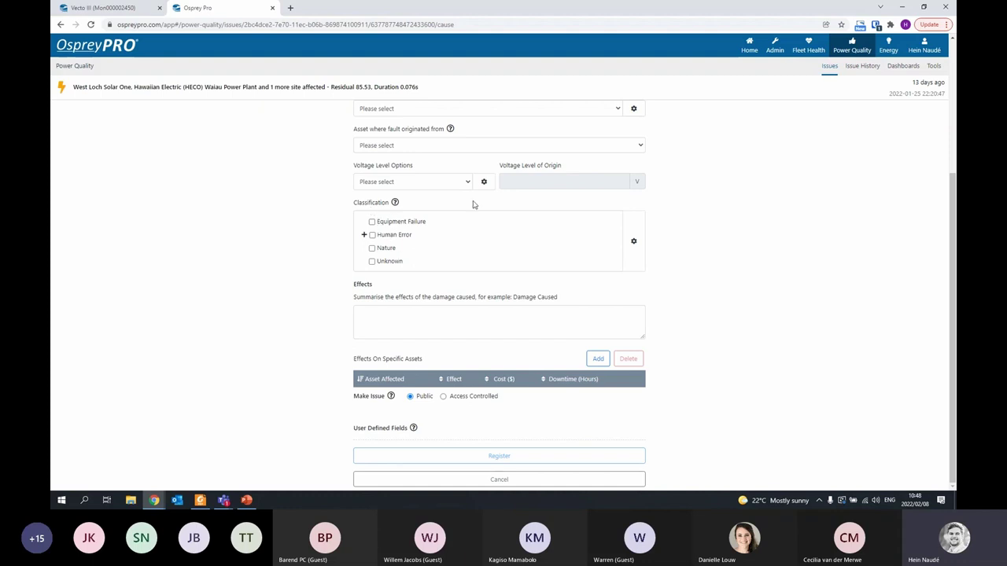
{"action": "left_click", "coordinate": [386, 314]}
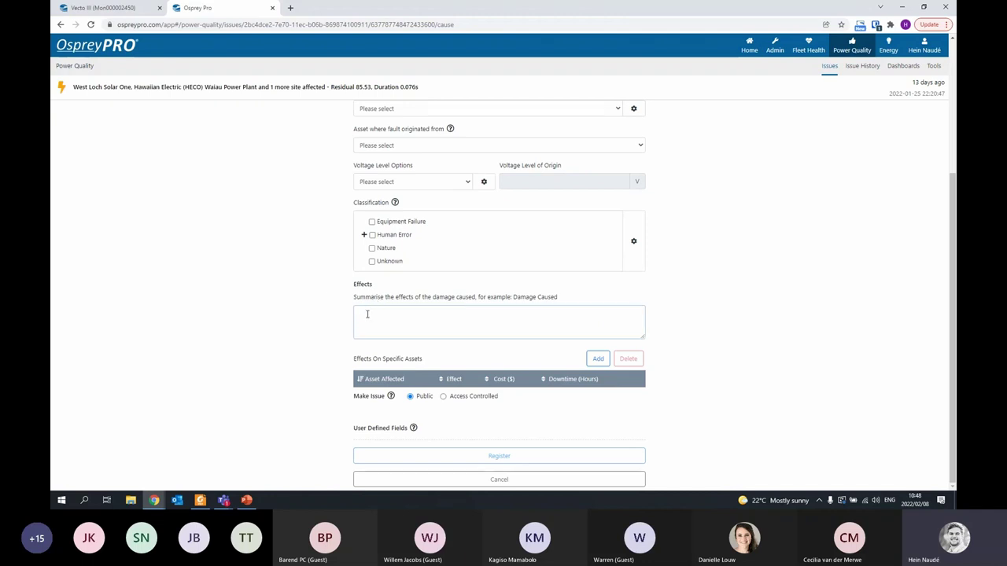
{"action": "left_click_drag", "start_coordinate": [489, 299], "coordinate": [553, 297]}
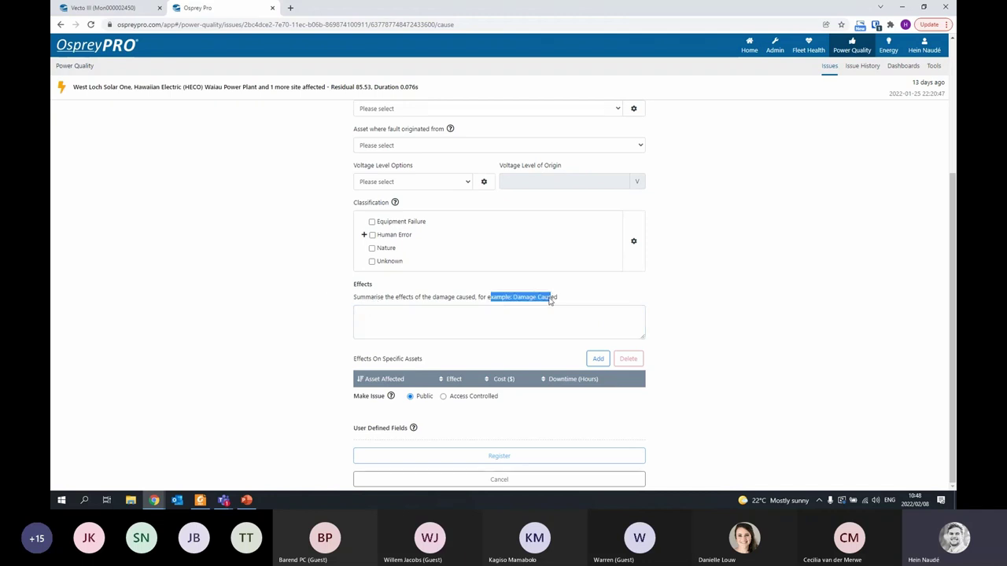
{"action": "left_click", "coordinate": [506, 314]}
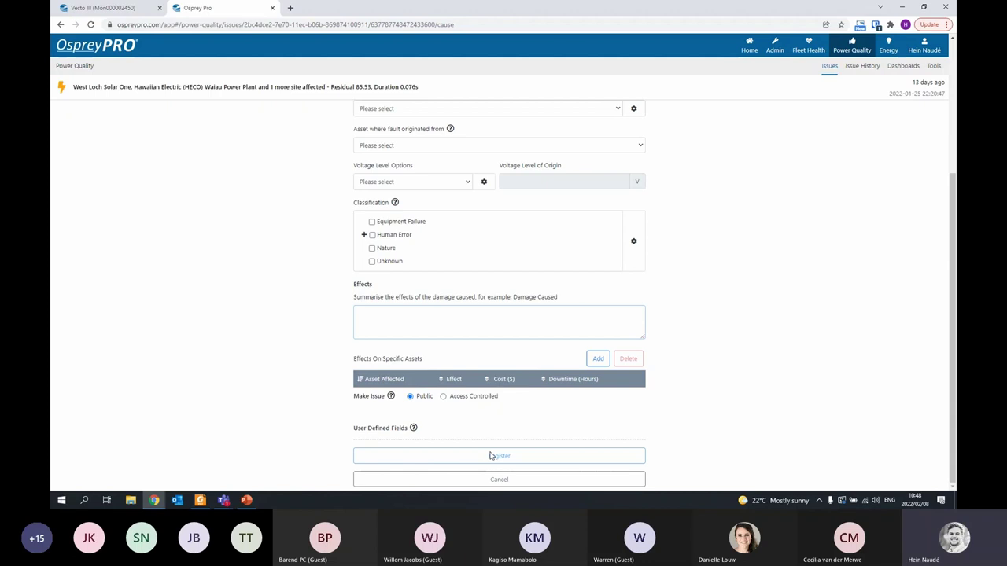
Return to the network disturbance view, open its issue tag selection and cancel without adding a tag
{"action": "left_click", "coordinate": [267, 93]}
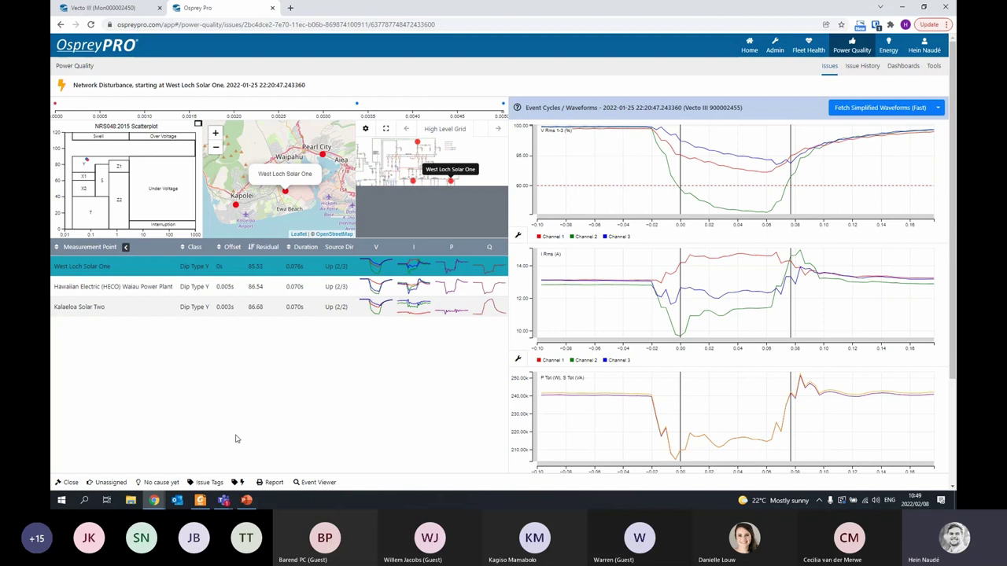
{"action": "left_click", "coordinate": [207, 482]}
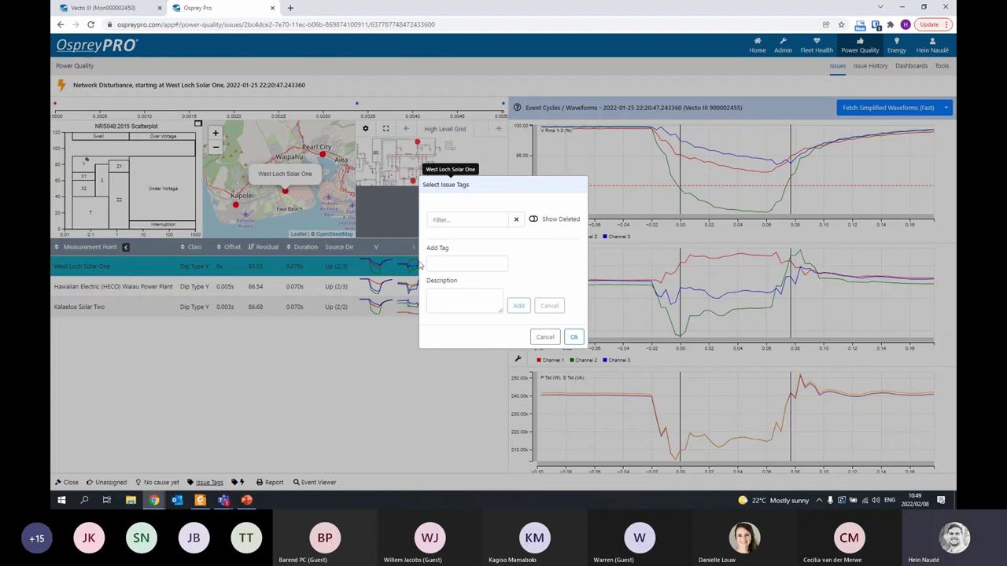
{"action": "left_click", "coordinate": [549, 336]}
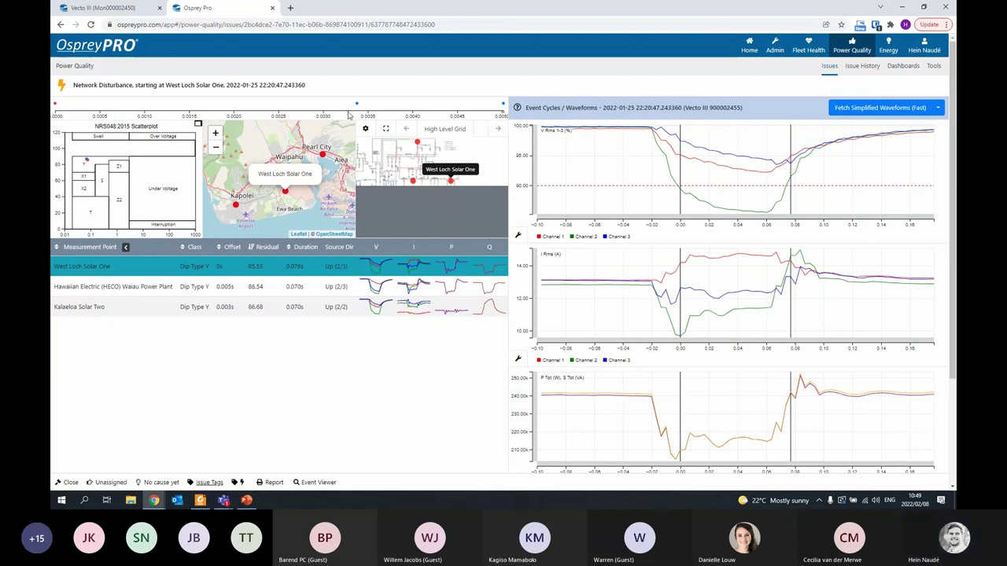
Return to the issues list and close the most recent West Loch Solar One and Waiau Power Plant issue without assigning a cause
{"action": "left_click", "coordinate": [247, 94]}
{"action": "scroll", "coordinate": [321, 214], "scroll_direction": "down", "scroll_amount": 5}
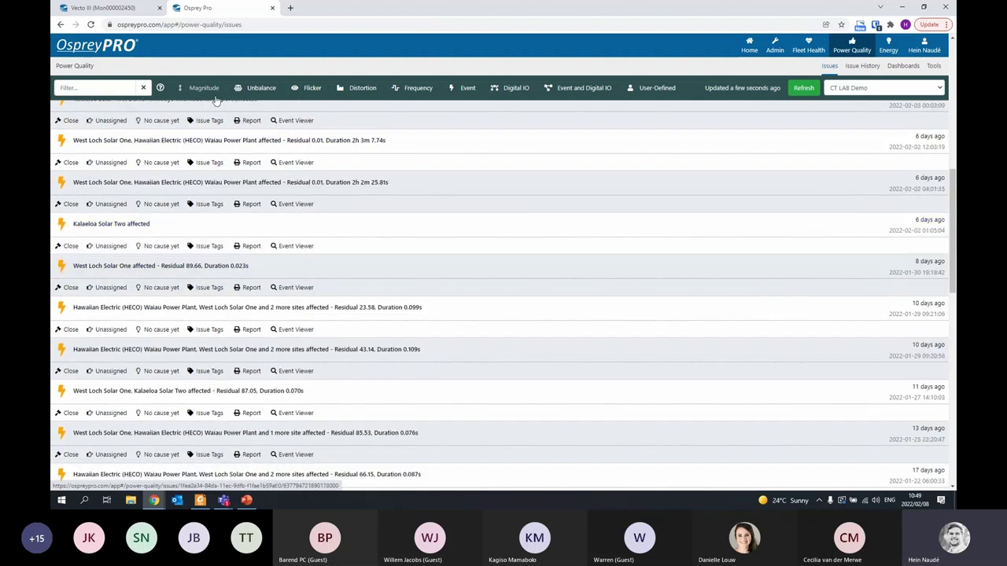
{"action": "scroll", "coordinate": [216, 100], "scroll_direction": "up", "scroll_amount": 10}
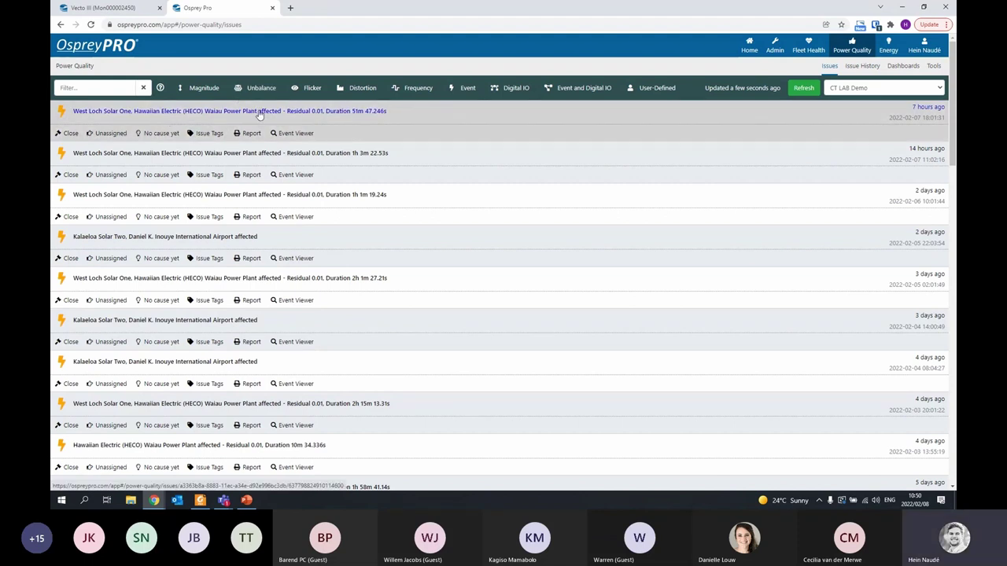
{"action": "left_click", "coordinate": [71, 133]}
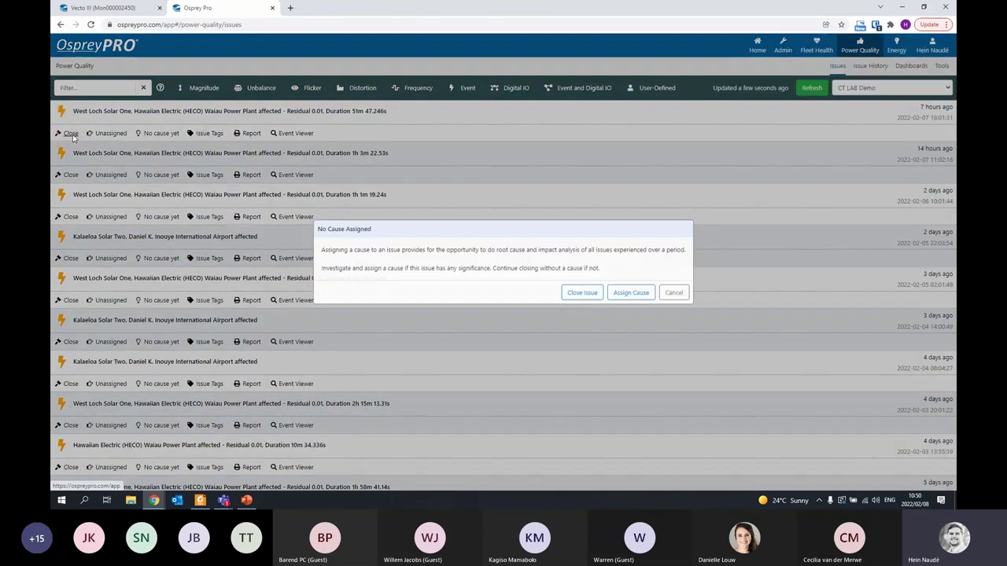
{"action": "left_click", "coordinate": [582, 292]}
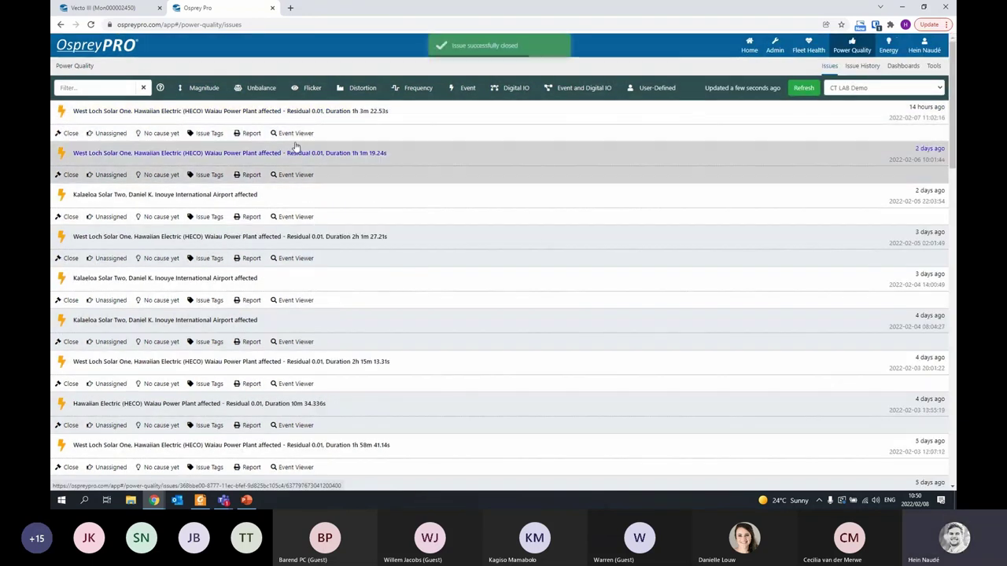
Set the Issue History query to the monthly period 2022/01/01 to 2022/02/01 for all measurement points
{"action": "left_click", "coordinate": [854, 70]}
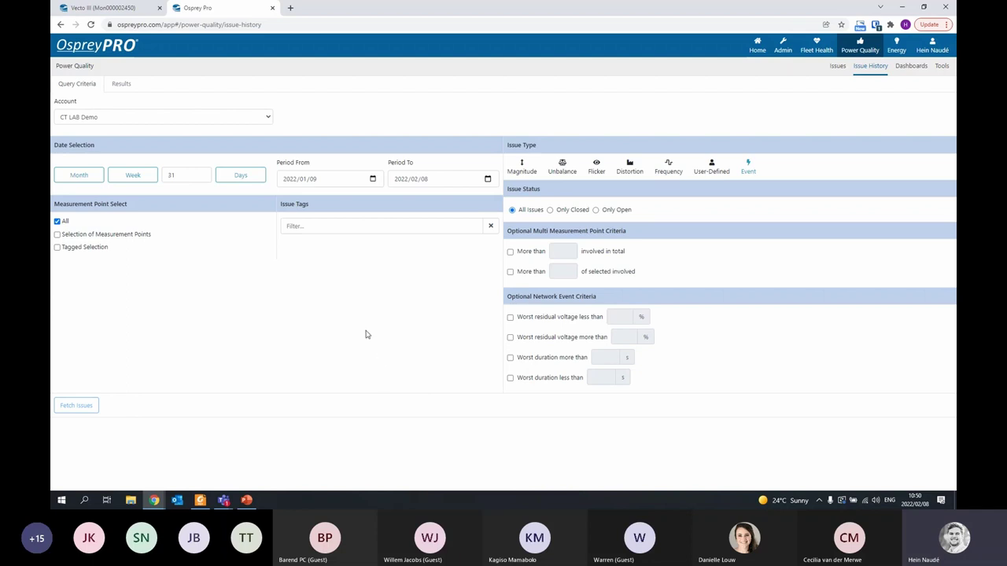
{"action": "left_click", "coordinate": [76, 234]}
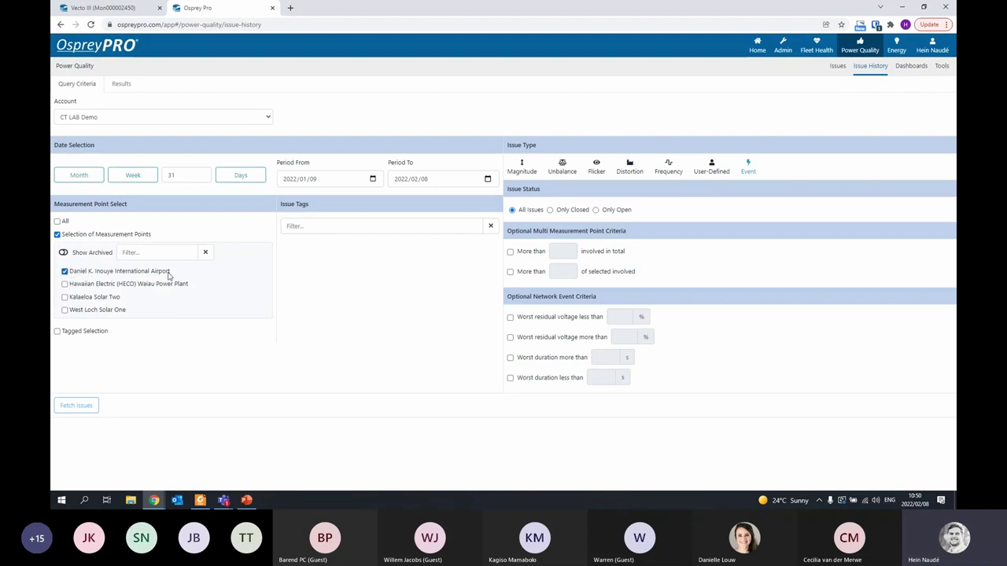
{"action": "left_click", "coordinate": [304, 179]}
{"action": "left_click", "coordinate": [174, 368]}
{"action": "left_click", "coordinate": [88, 178]}
{"action": "left_click", "coordinate": [57, 222]}
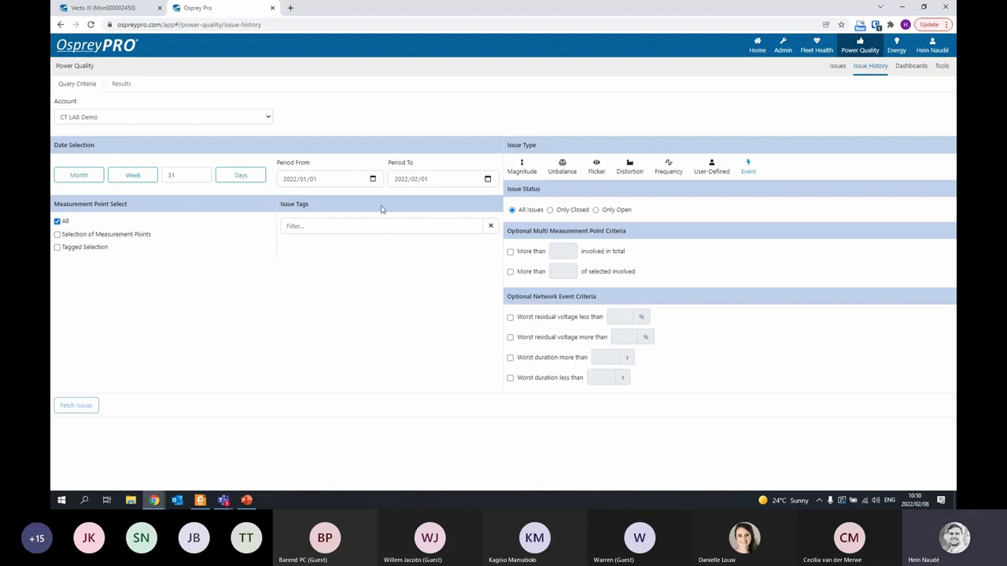
View the Current Enterprise Power Quality Status dashboard and return to the list of available dashboards
{"action": "left_click", "coordinate": [910, 66]}
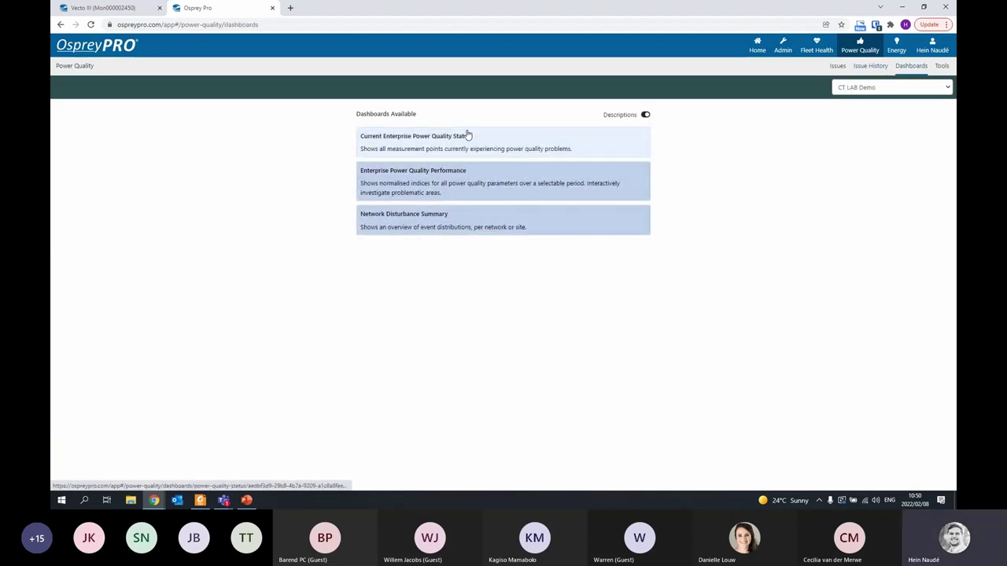
{"action": "left_click", "coordinate": [420, 139]}
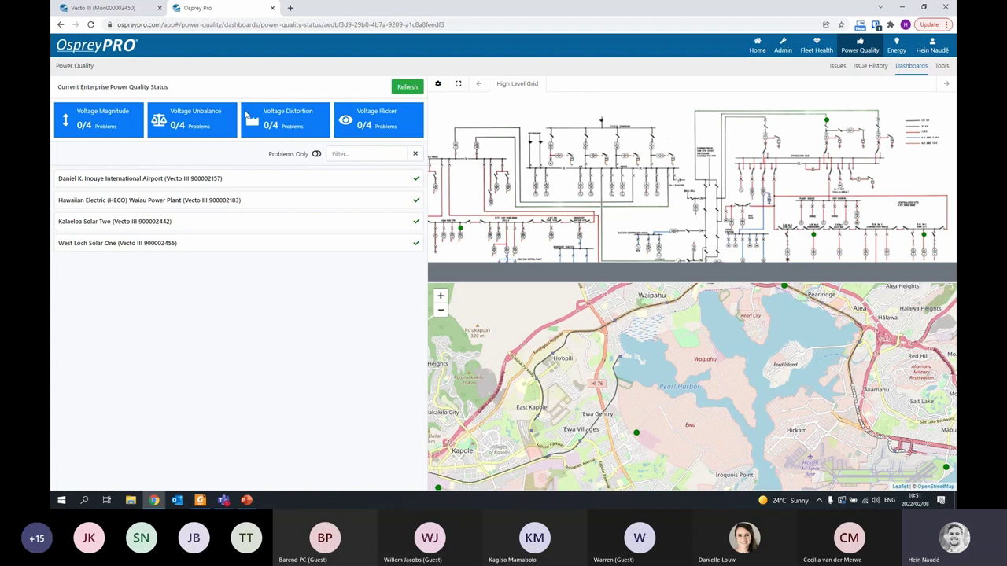
{"action": "left_click", "coordinate": [908, 67]}
Open the Enterprise Power Quality Performance dashboard and set its reporting period to Last Month
{"action": "left_click", "coordinate": [443, 175]}
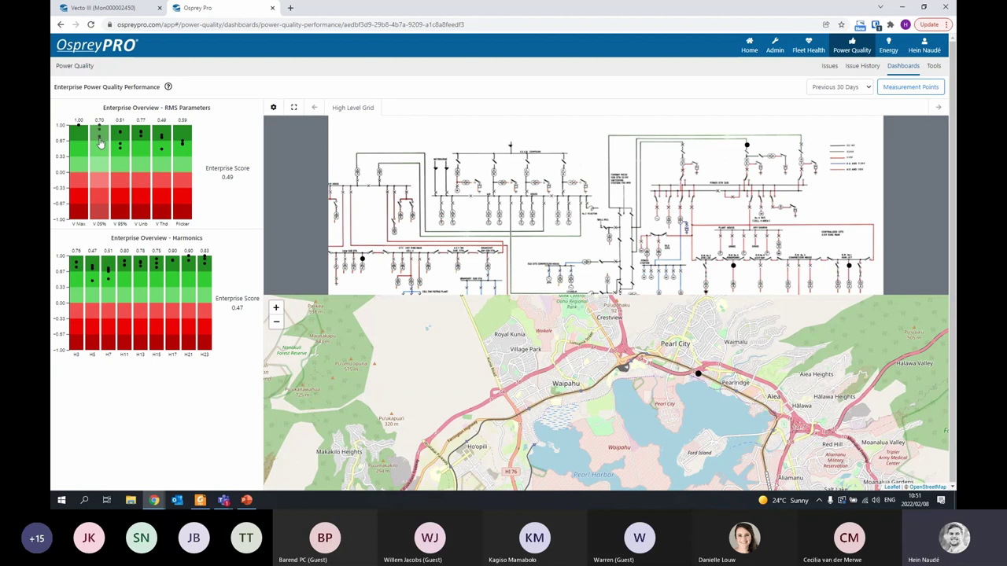
{"action": "left_click", "coordinate": [891, 89]}
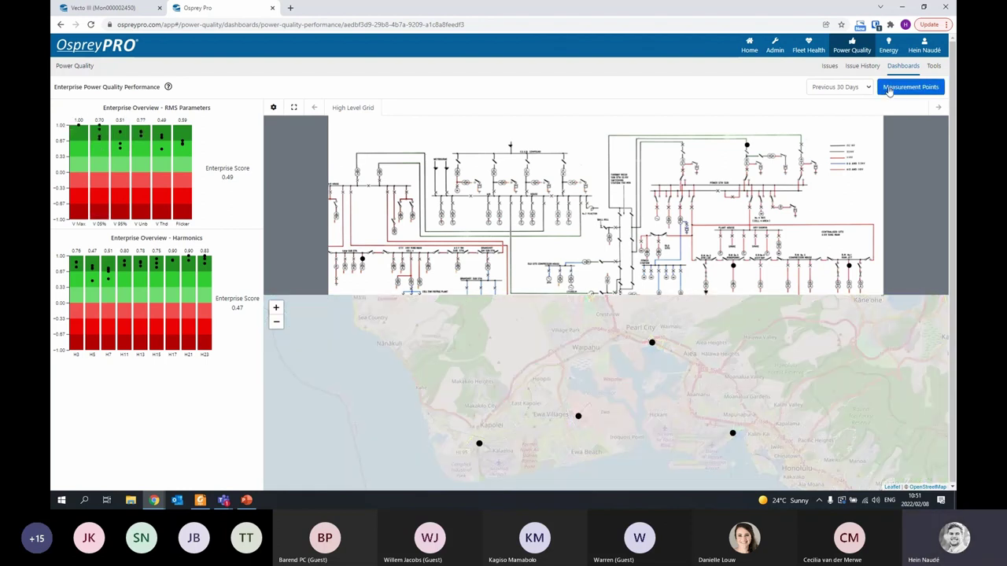
{"action": "left_click", "coordinate": [853, 86]}
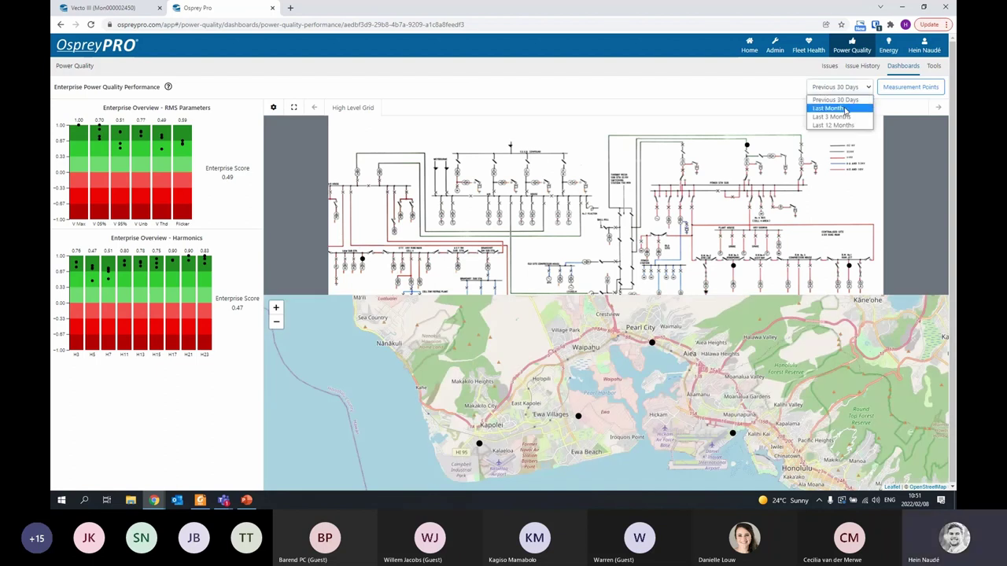
{"action": "left_click", "coordinate": [845, 109]}
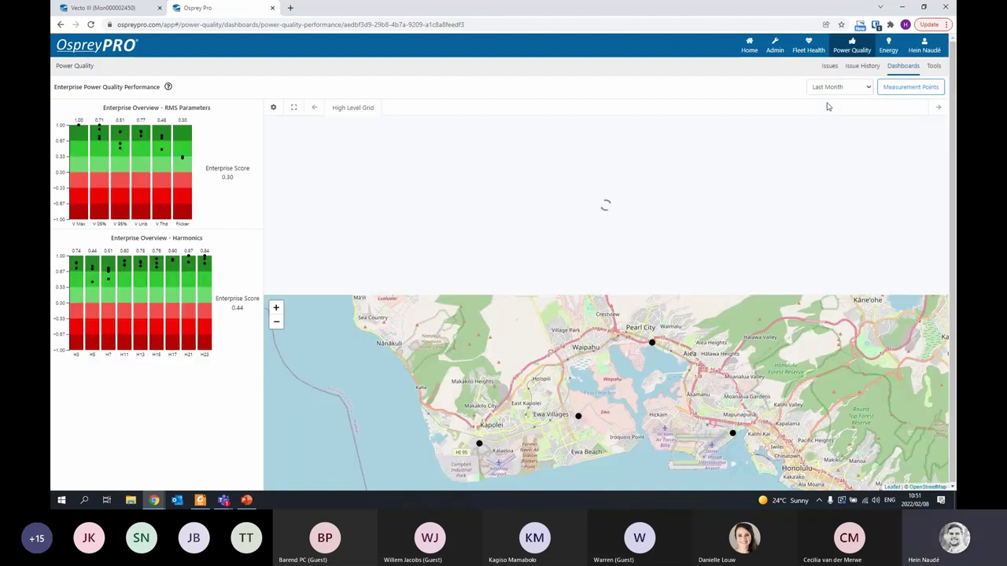
Plot the V 05% and V 95% parameters over time from the RMS parameters overview
{"action": "left_click", "coordinate": [103, 146]}
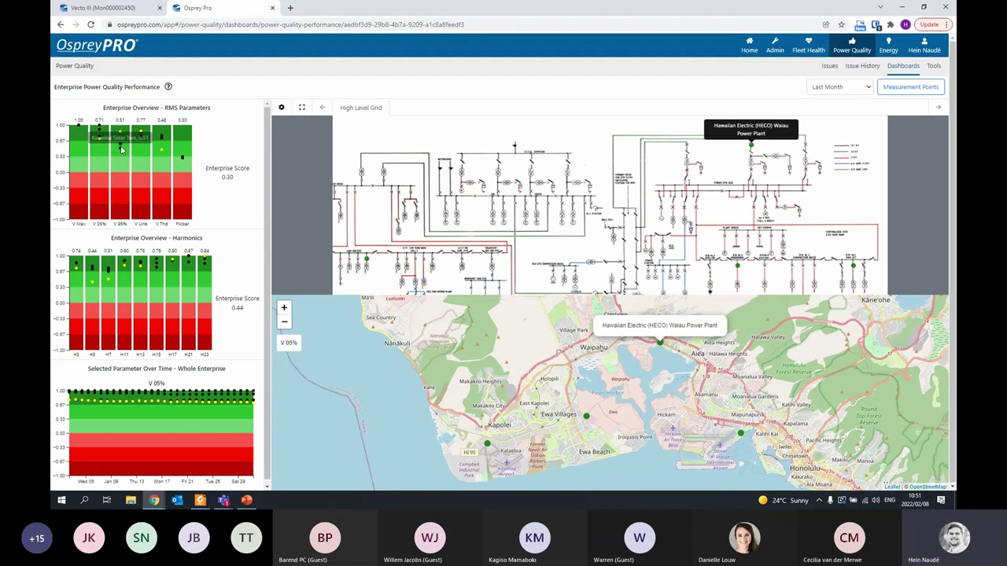
{"action": "left_click", "coordinate": [121, 140]}
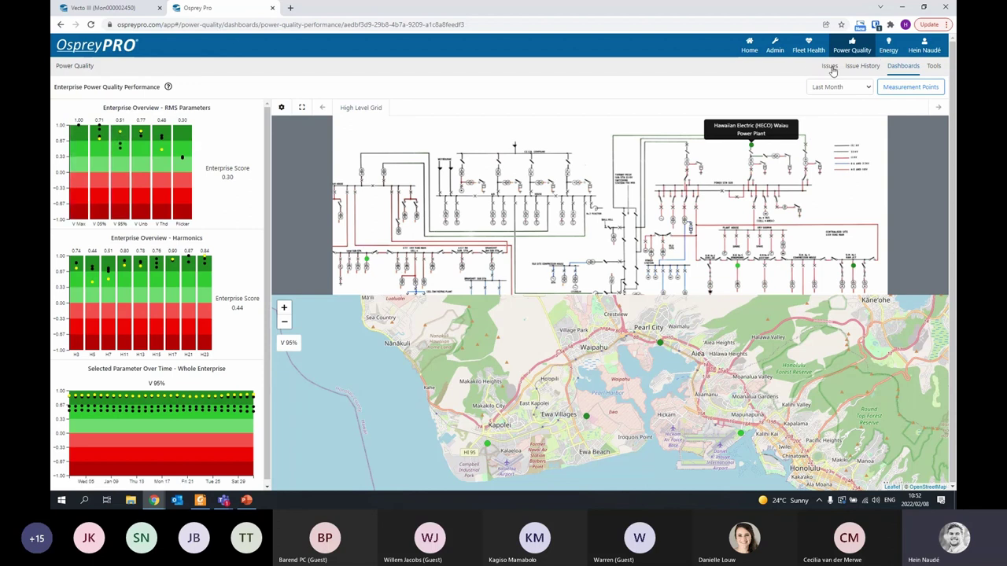
Open the Network Disturbance Summary dashboard and apply event criteria covering all measurement points to load its charts
{"action": "left_click", "coordinate": [895, 69]}
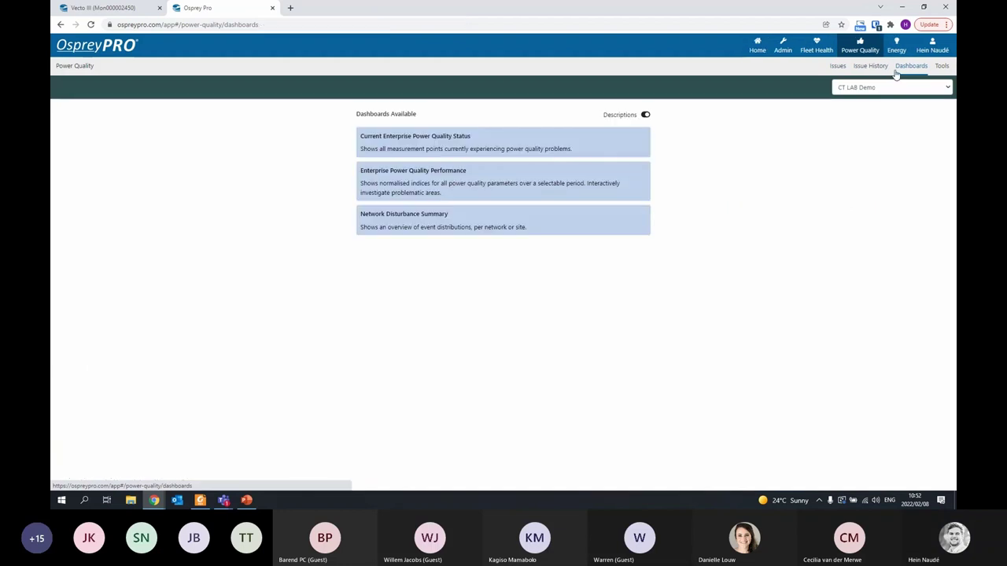
{"action": "left_click", "coordinate": [418, 219]}
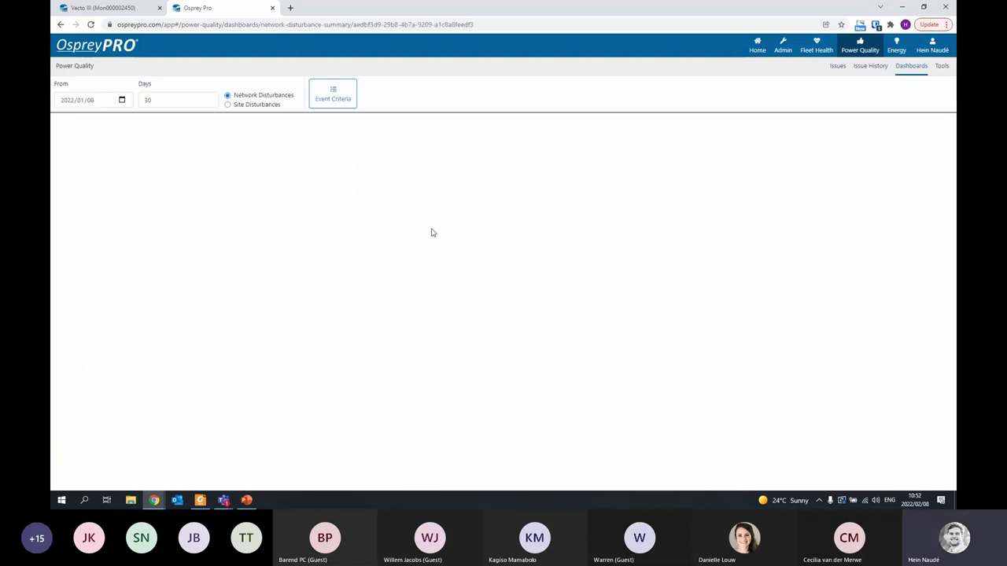
{"action": "left_click", "coordinate": [342, 88]}
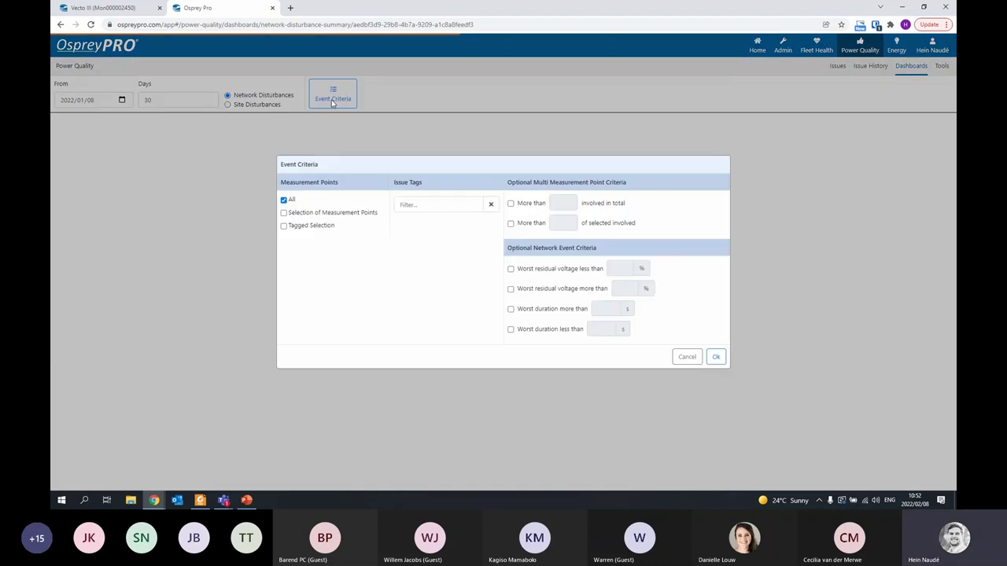
{"action": "left_click", "coordinate": [714, 358]}
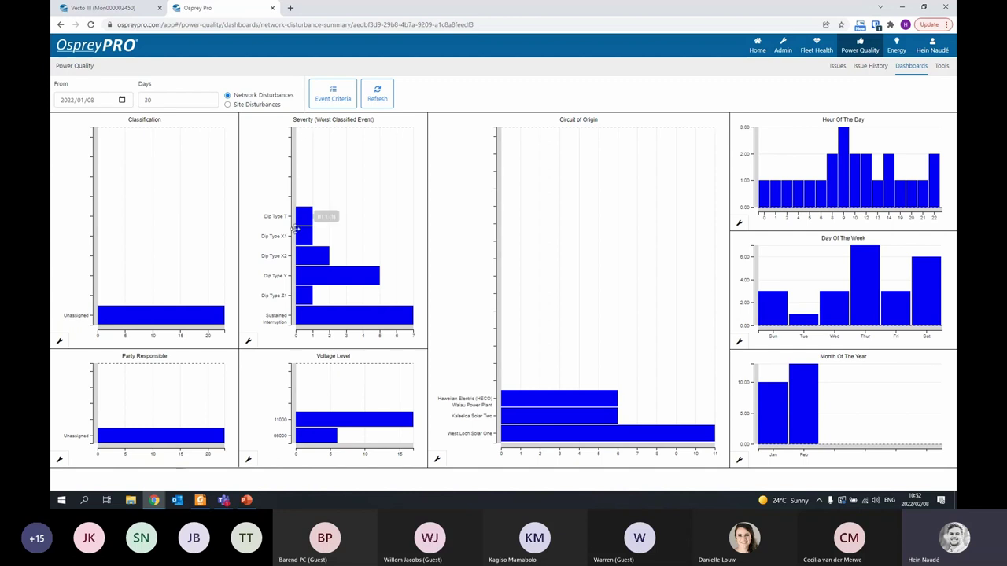
Review the display and export options of the Classification chart and look over the other disturbance distribution charts
{"action": "double_click", "coordinate": [160, 103]}
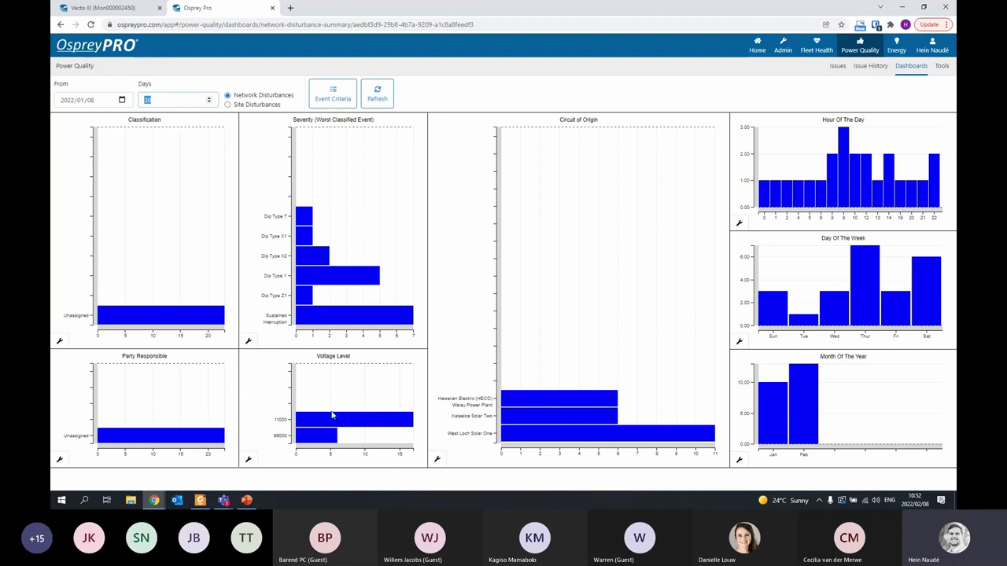
{"action": "mouse_move", "coordinate": [335, 443]}
{"action": "left_click_drag", "start_coordinate": [162, 119], "coordinate": [126, 119]}
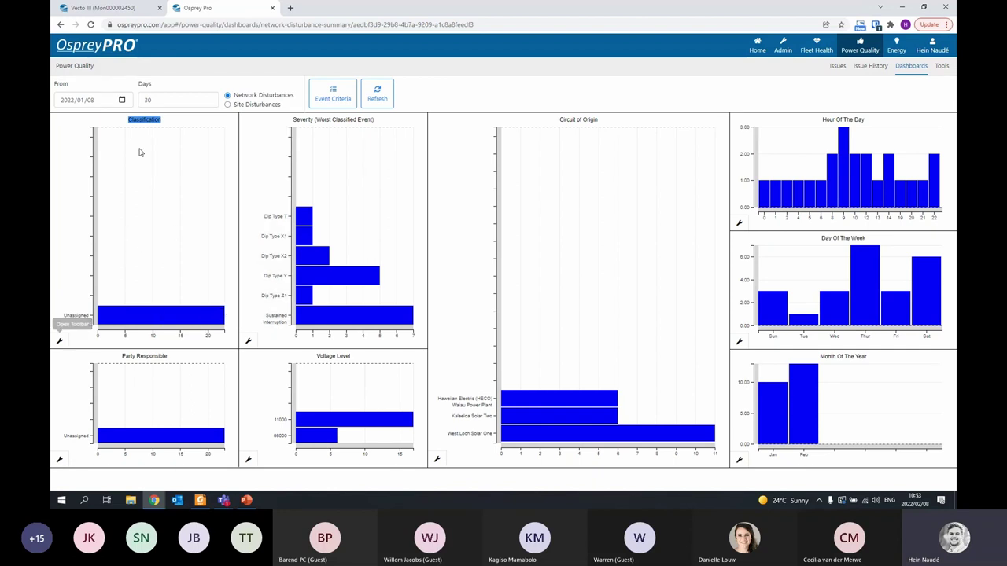
{"action": "left_click", "coordinate": [60, 340]}
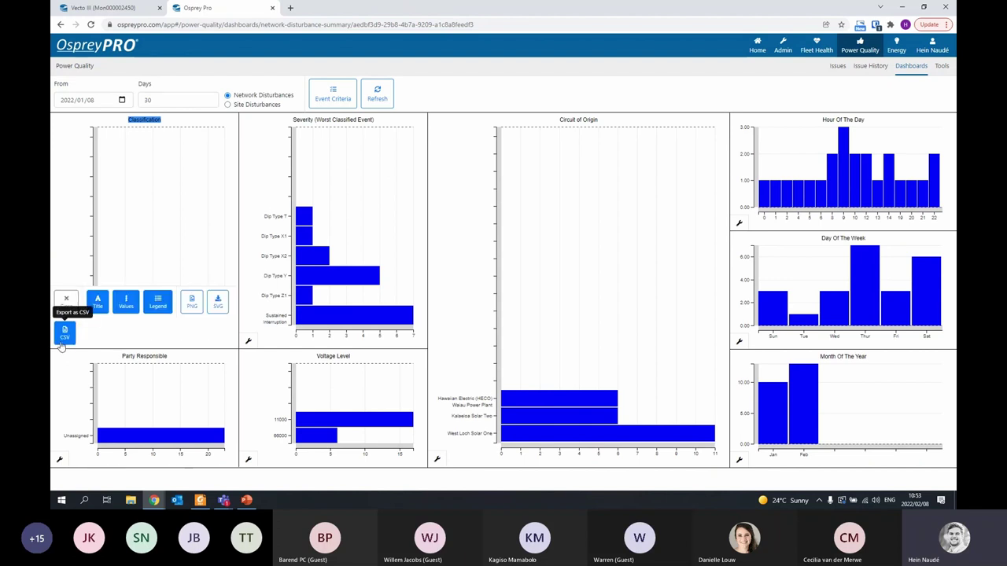
{"action": "left_click", "coordinate": [217, 303]}
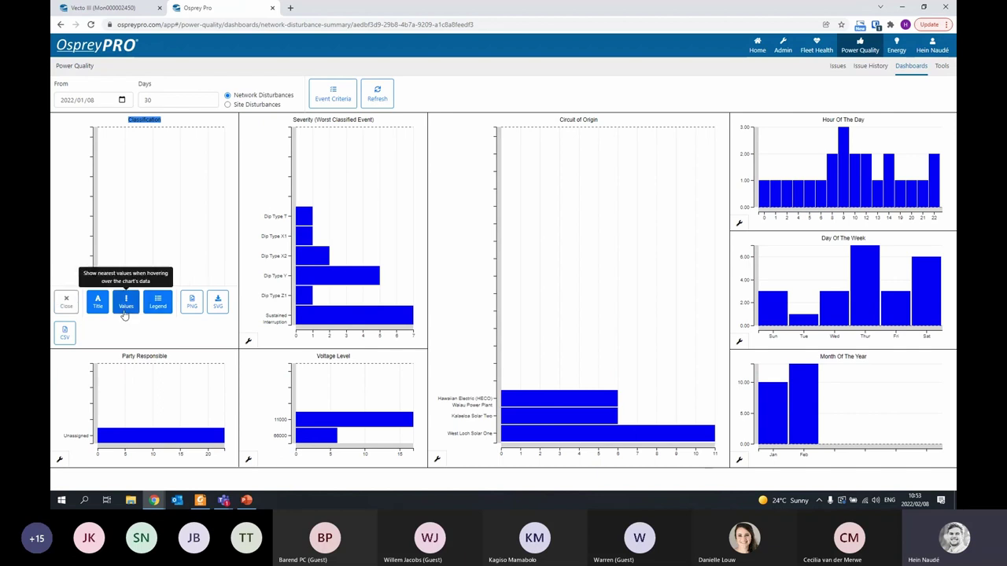
{"action": "left_click", "coordinate": [66, 302]}
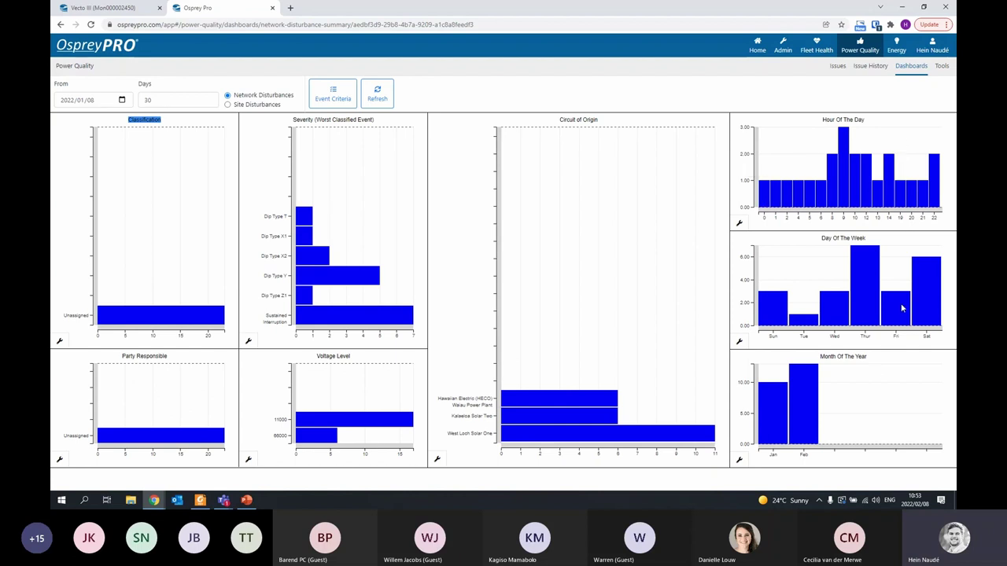
{"action": "mouse_move", "coordinate": [855, 303]}
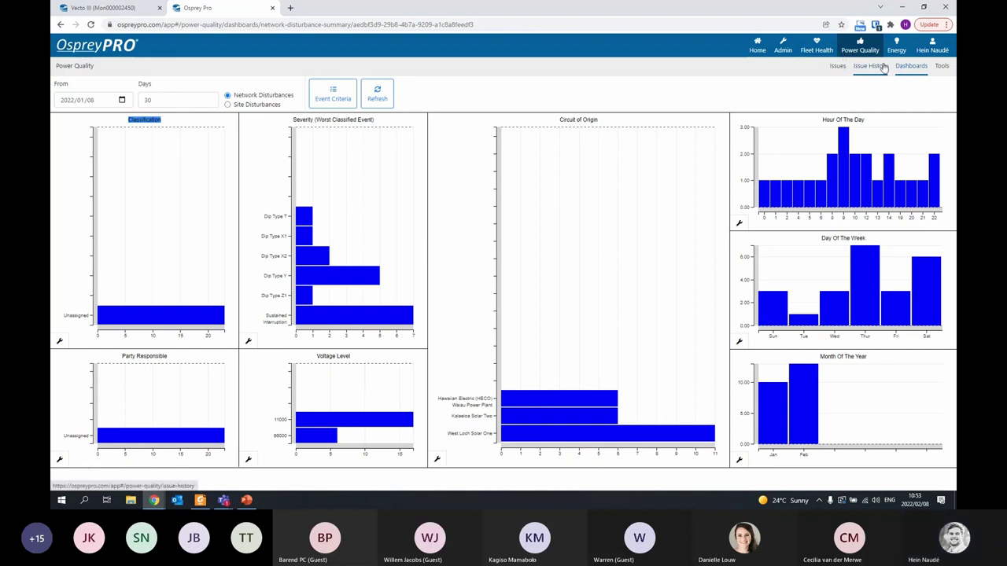
Return to the list of power quality issues for CT LAB Demo
{"action": "left_click", "coordinate": [837, 65]}
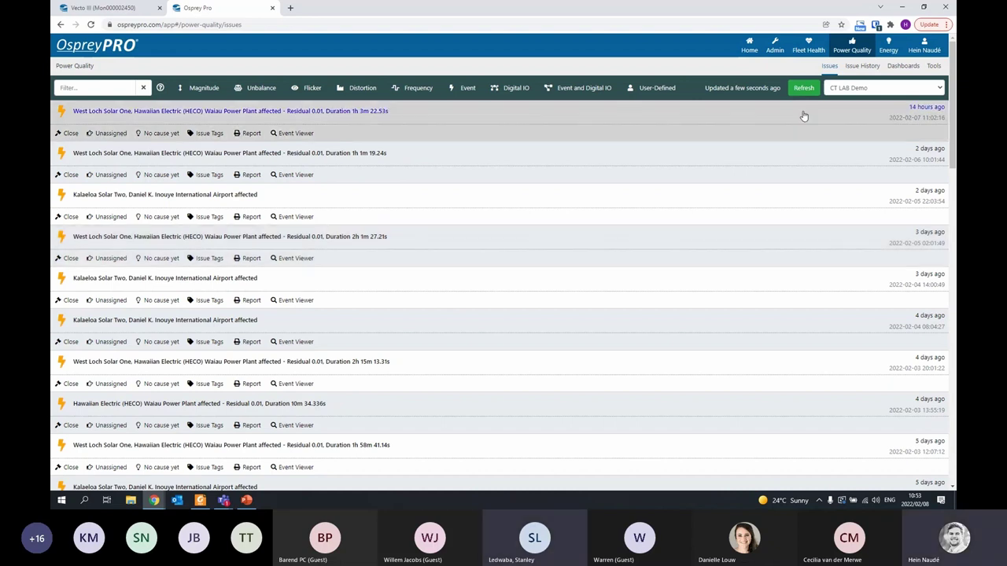
{"action": "left_click", "coordinate": [853, 50]}
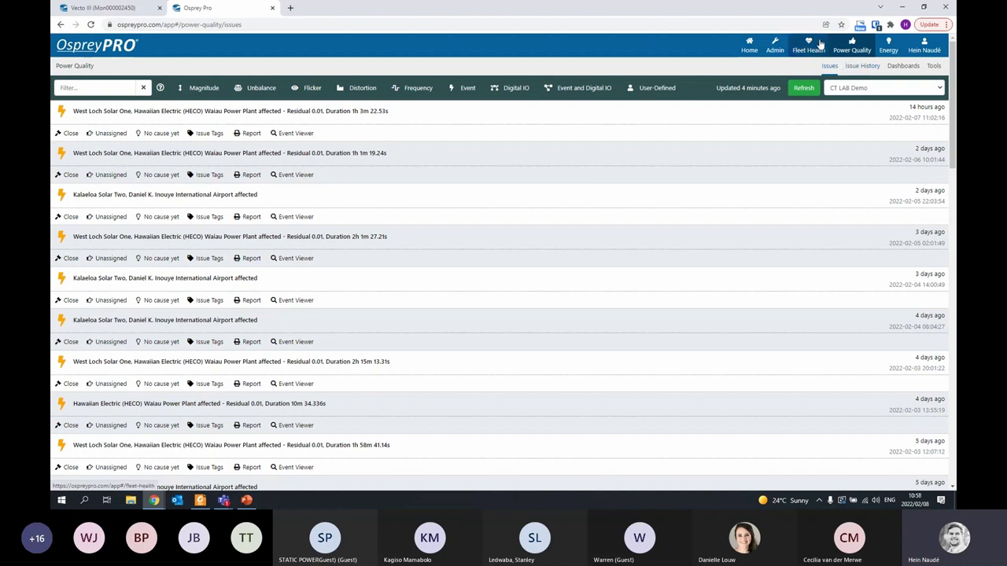
Switch to the Fleet Health area, look briefly at Current Fleet Status and the issues, and return to the available dashboards
{"action": "left_click", "coordinate": [818, 45]}
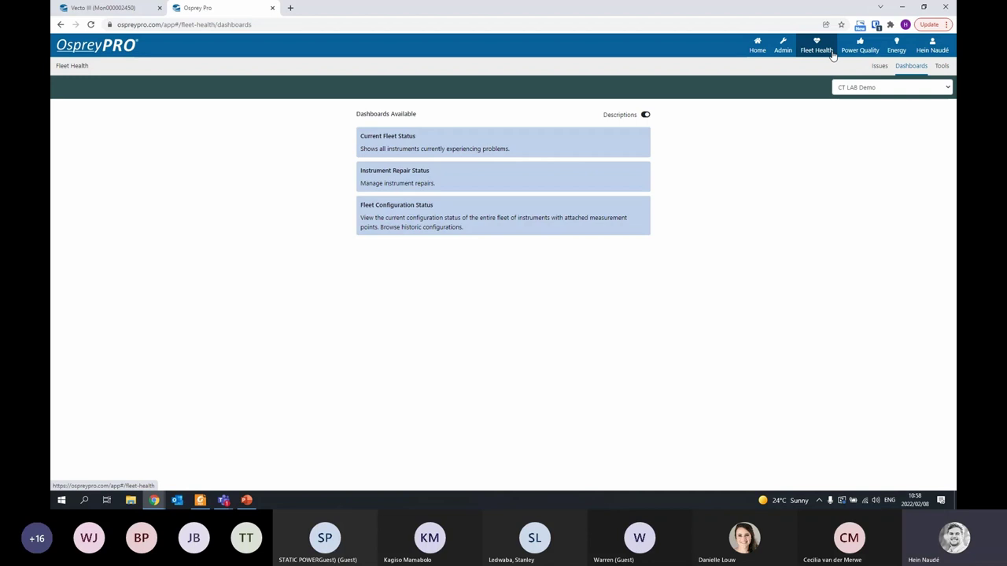
{"action": "left_click", "coordinate": [408, 148]}
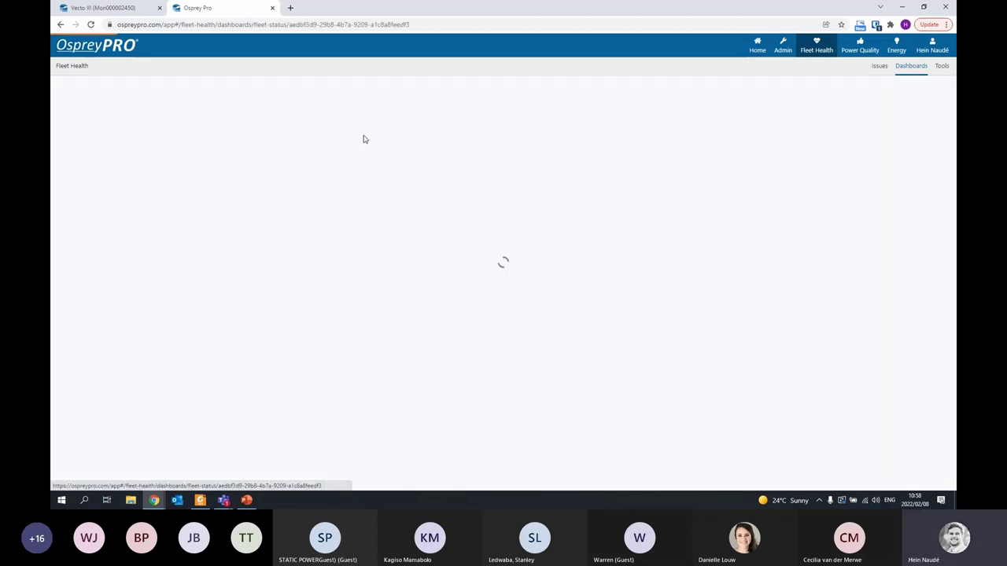
{"action": "left_click", "coordinate": [911, 66]}
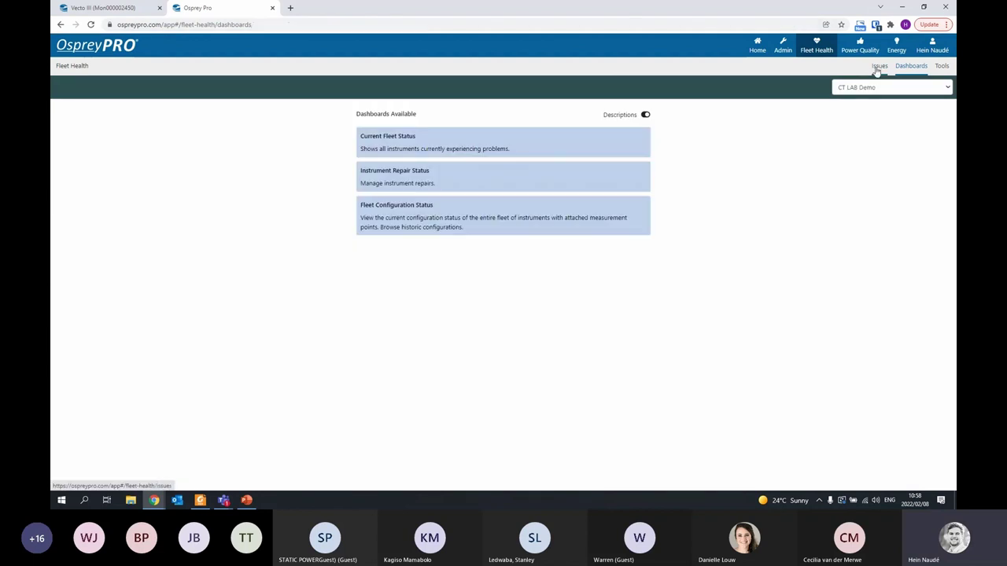
{"action": "left_click", "coordinate": [878, 67]}
{"action": "left_click", "coordinate": [913, 68]}
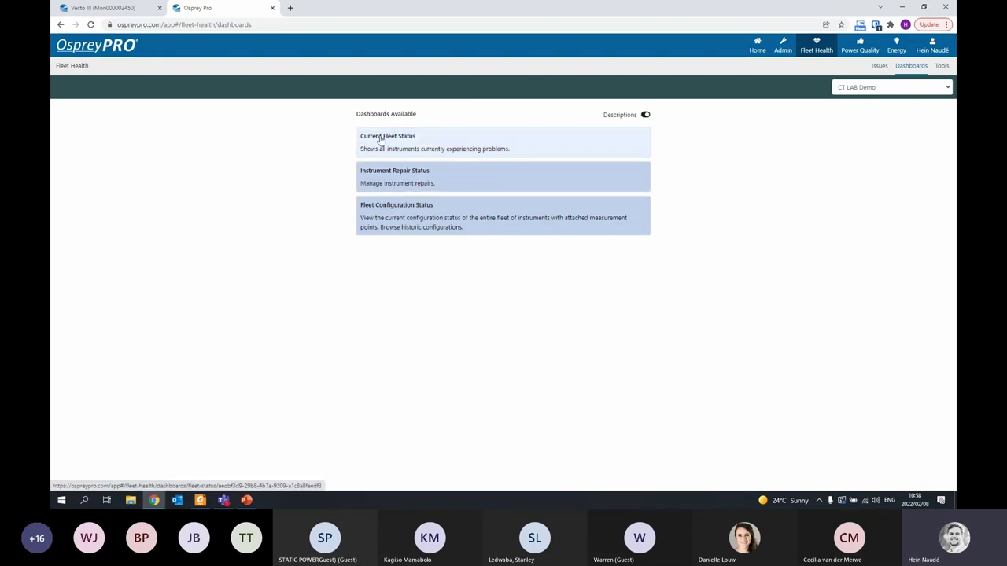
Open the Current Fleet Status dashboard and view the repair status of the Daniel K. Inouye International Airport instrument
{"action": "left_click", "coordinate": [414, 141]}
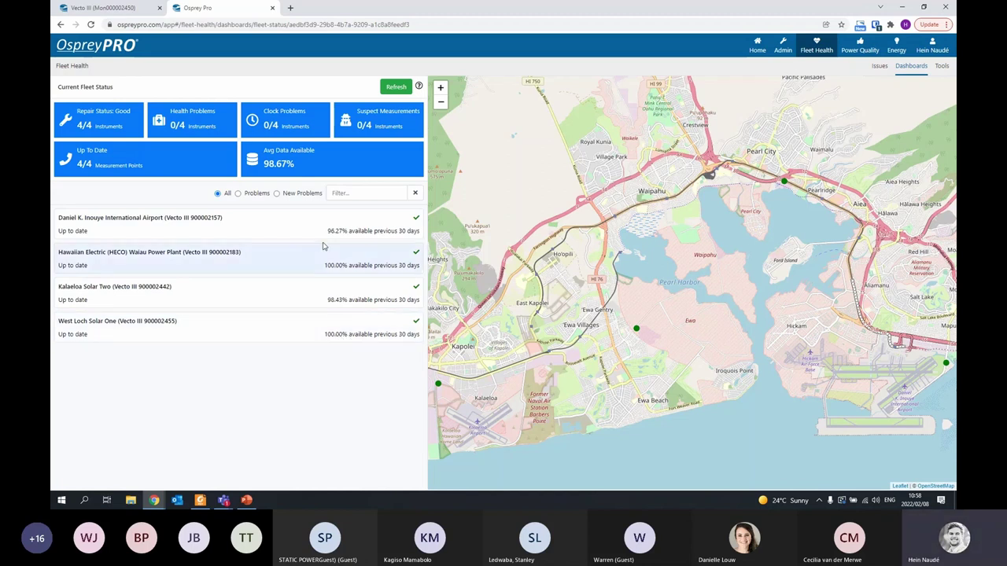
{"action": "left_click", "coordinate": [147, 220]}
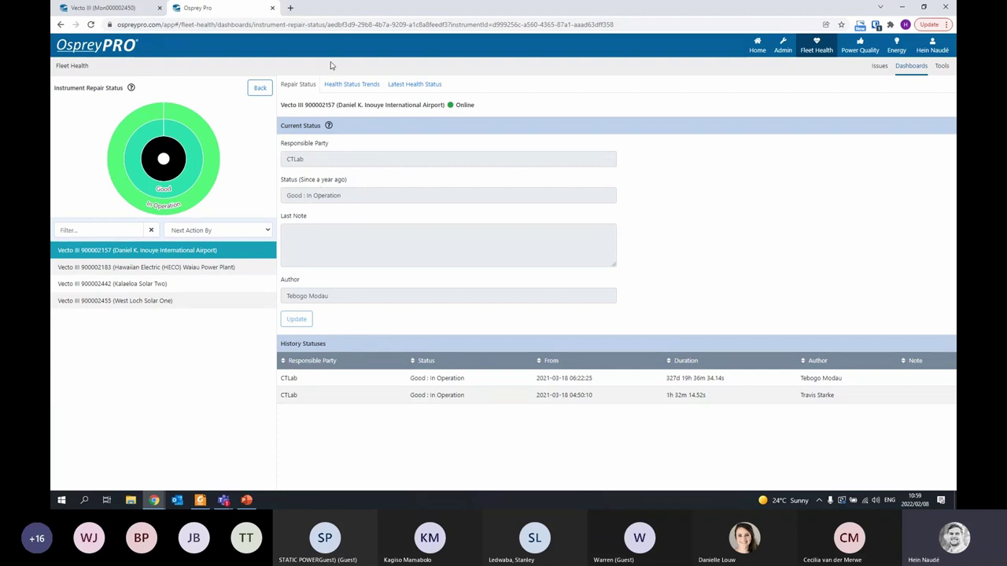
Examine the airport instrument's health status trends, covering clock, temperature, battery, modem signal, connection retries and drive usage
{"action": "left_click", "coordinate": [349, 86]}
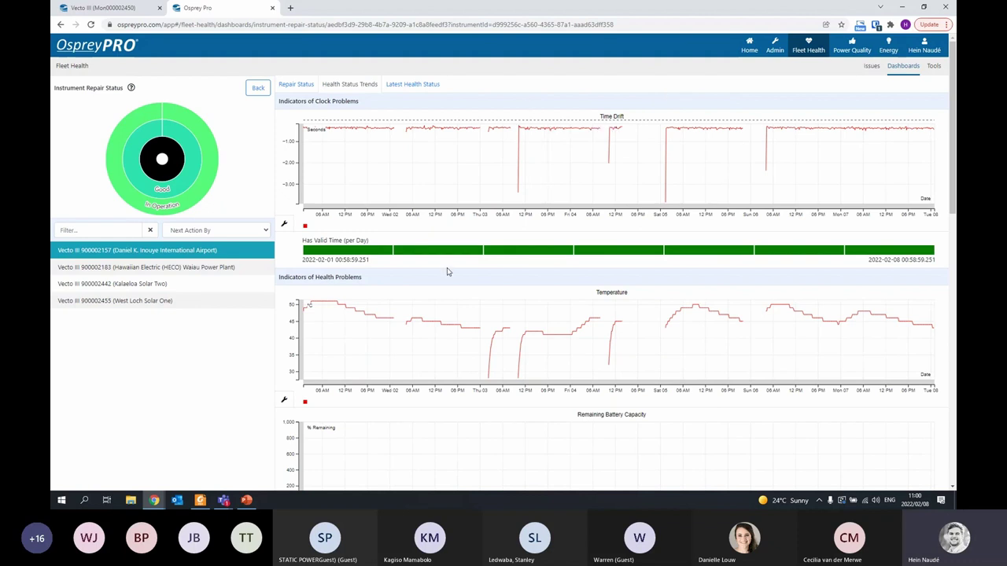
{"action": "scroll", "coordinate": [441, 277], "scroll_direction": "down", "scroll_amount": 3}
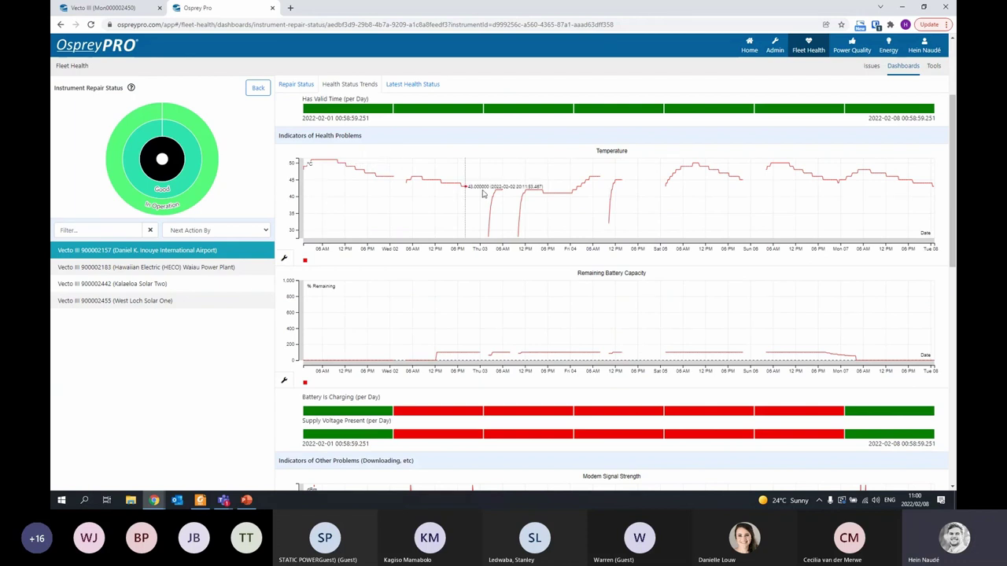
{"action": "scroll", "coordinate": [425, 245], "scroll_direction": "down", "scroll_amount": 1}
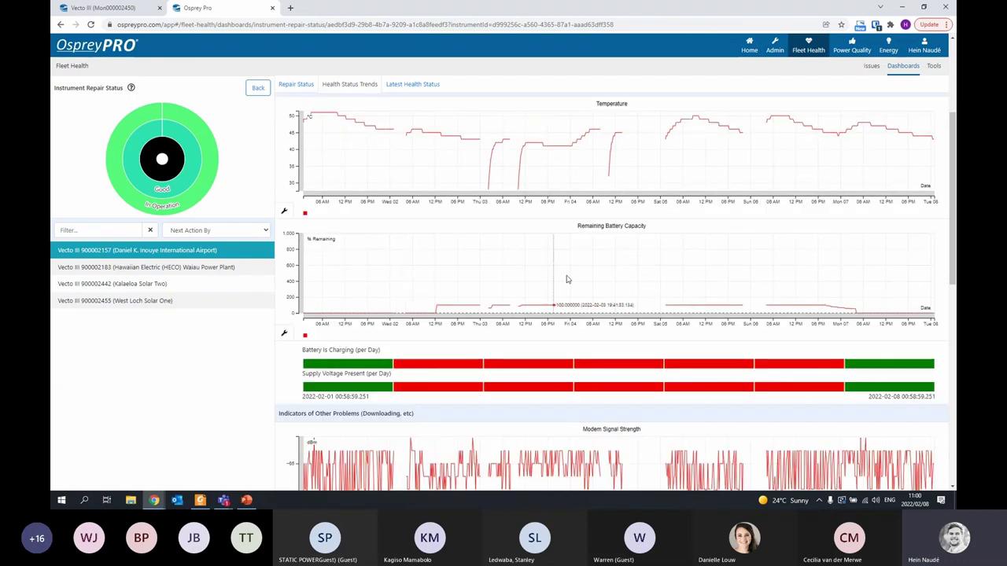
{"action": "scroll", "coordinate": [495, 348], "scroll_direction": "down", "scroll_amount": 4}
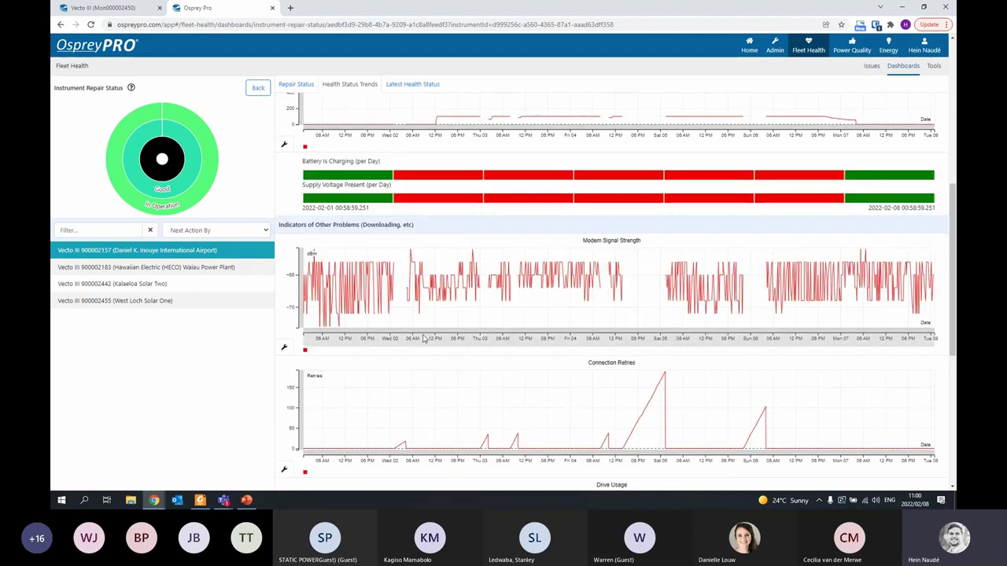
{"action": "scroll", "coordinate": [495, 348], "scroll_direction": "down", "scroll_amount": 5}
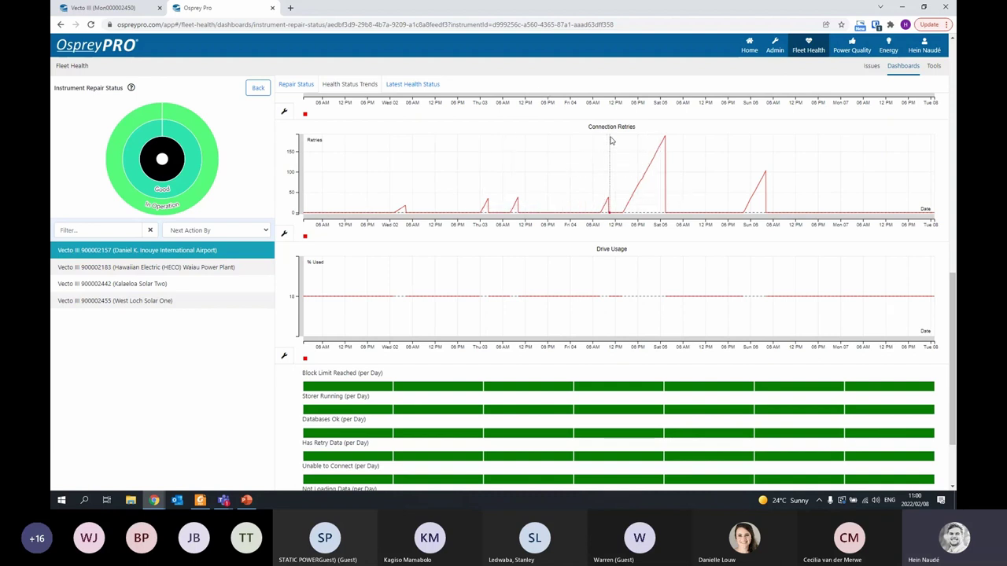
{"action": "left_click_drag", "start_coordinate": [635, 127], "coordinate": [571, 129]}
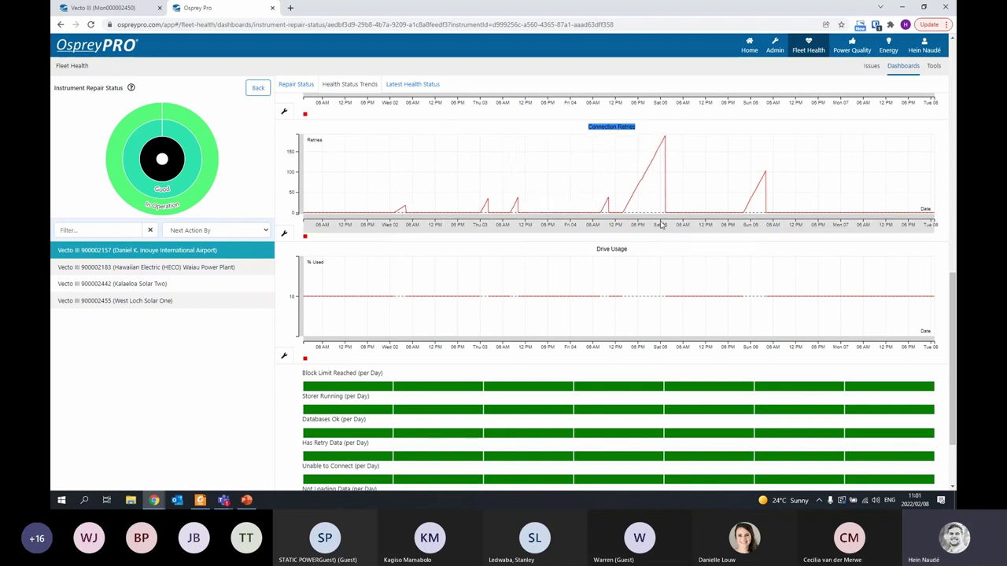
{"action": "scroll", "coordinate": [205, 385], "scroll_direction": "down", "scroll_amount": 3}
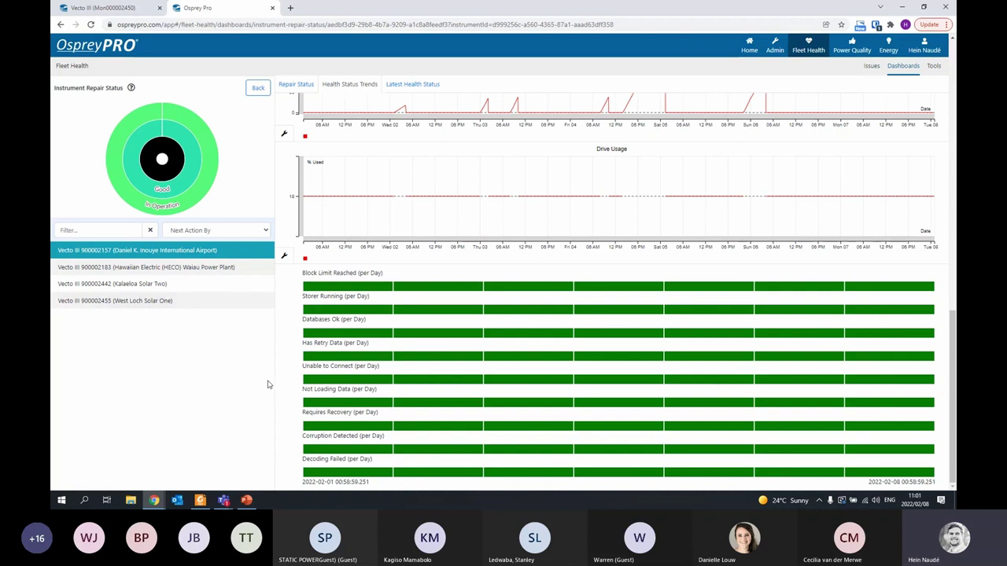
Examine the airport instrument's latest health status, including its connectivity, calibration, status flags, firmware version and time source
{"action": "left_click", "coordinate": [412, 85]}
{"action": "scroll", "coordinate": [432, 247], "scroll_direction": "up", "scroll_amount": 2}
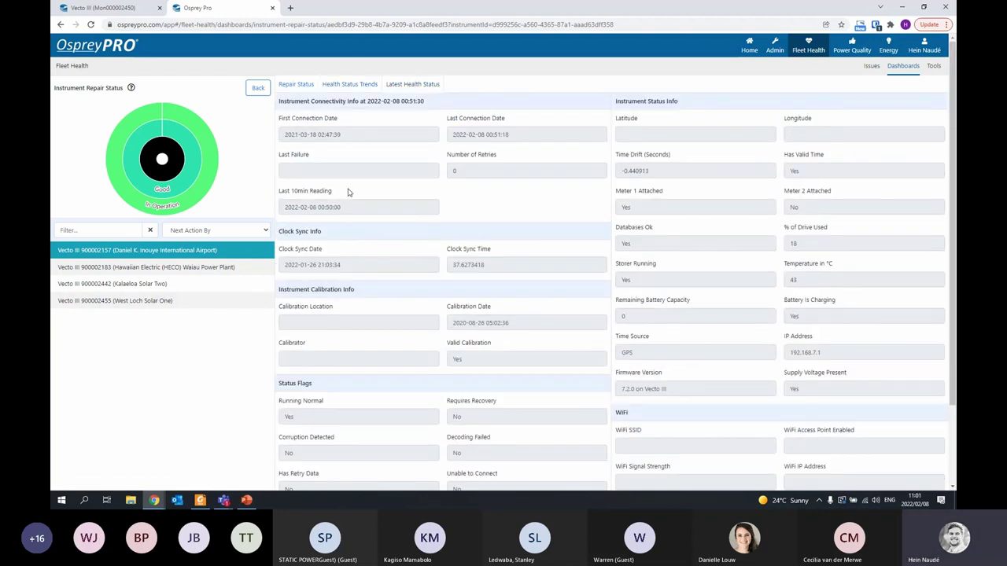
{"action": "scroll", "coordinate": [435, 218], "scroll_direction": "down", "scroll_amount": 2}
{"action": "scroll", "coordinate": [435, 219], "scroll_direction": "up", "scroll_amount": 2}
{"action": "scroll", "coordinate": [327, 342], "scroll_direction": "down", "scroll_amount": 2}
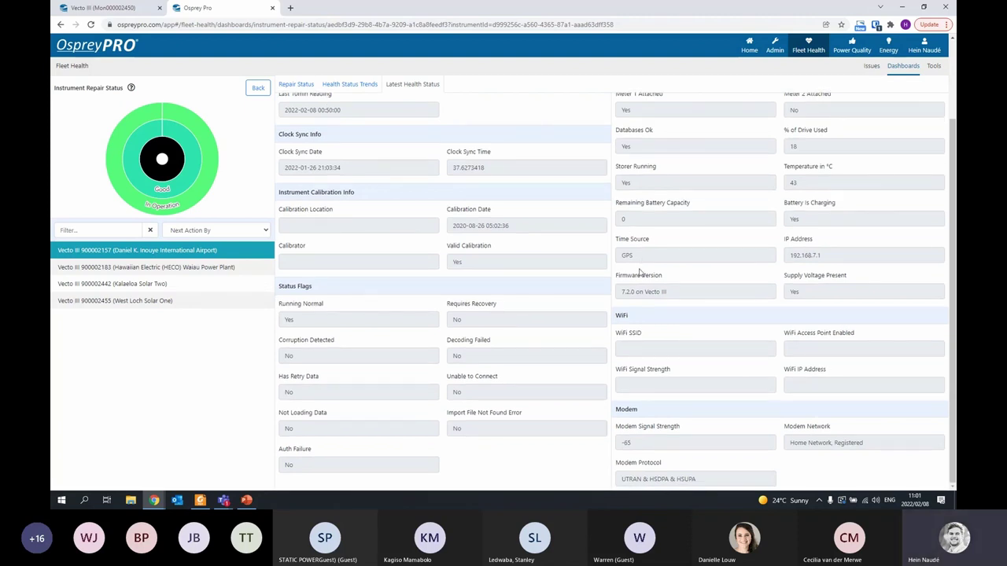
{"action": "left_click_drag", "start_coordinate": [671, 291], "coordinate": [611, 295]}
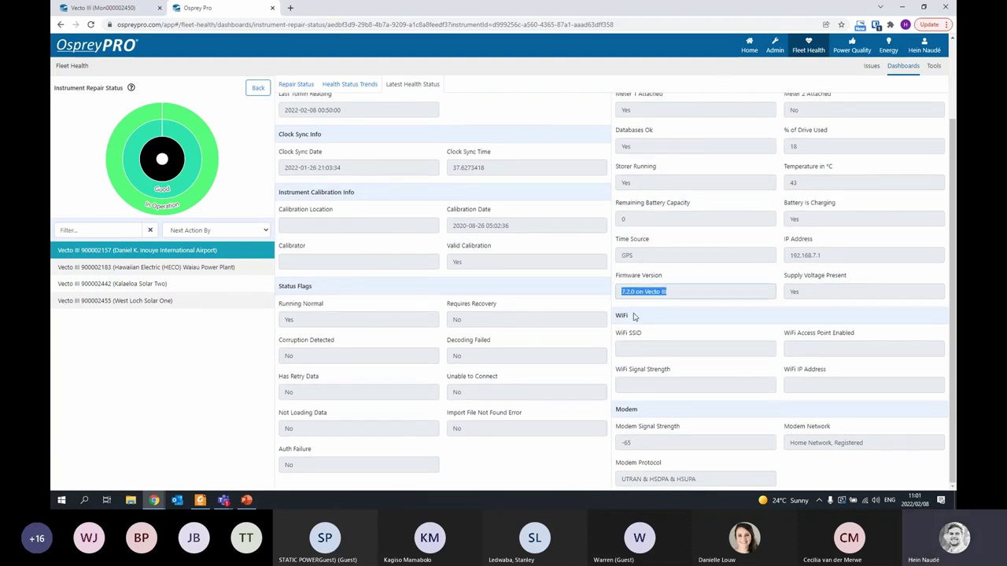
{"action": "left_click_drag", "start_coordinate": [632, 255], "coordinate": [625, 258]}
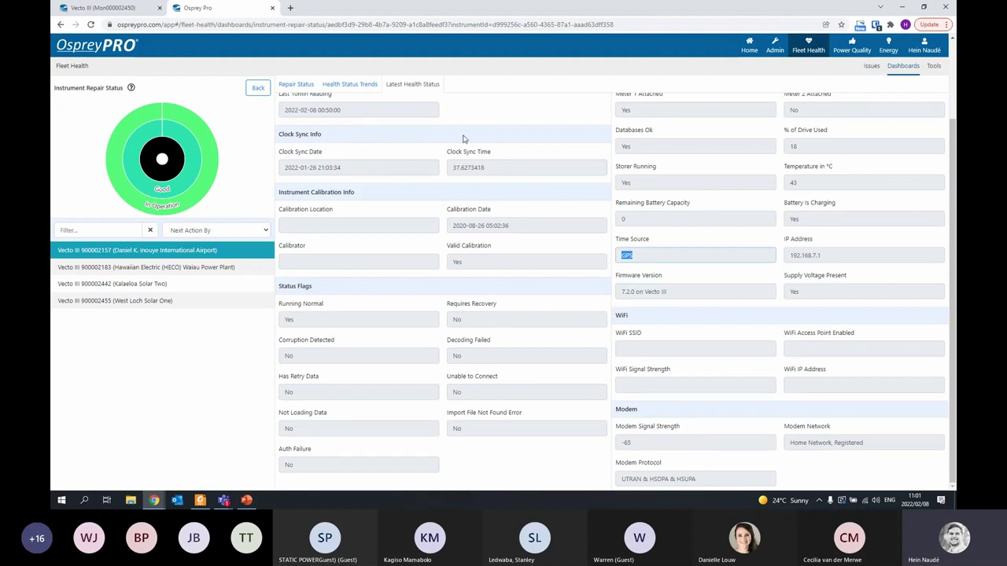
Open the Instrument Repair Status dashboard from the Fleet Health dashboards and return to the dashboard list
{"action": "left_click", "coordinate": [808, 46]}
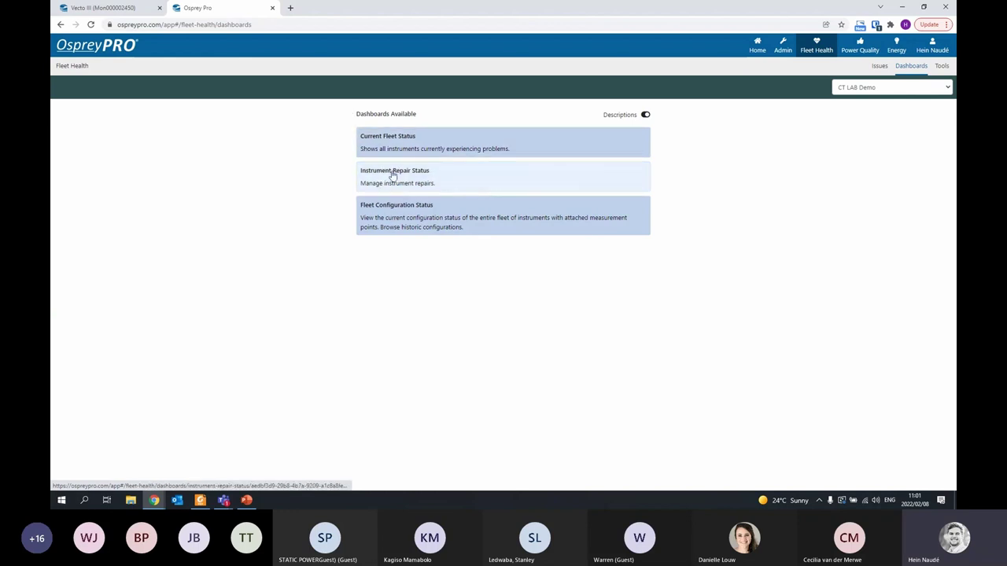
{"action": "left_click", "coordinate": [396, 175]}
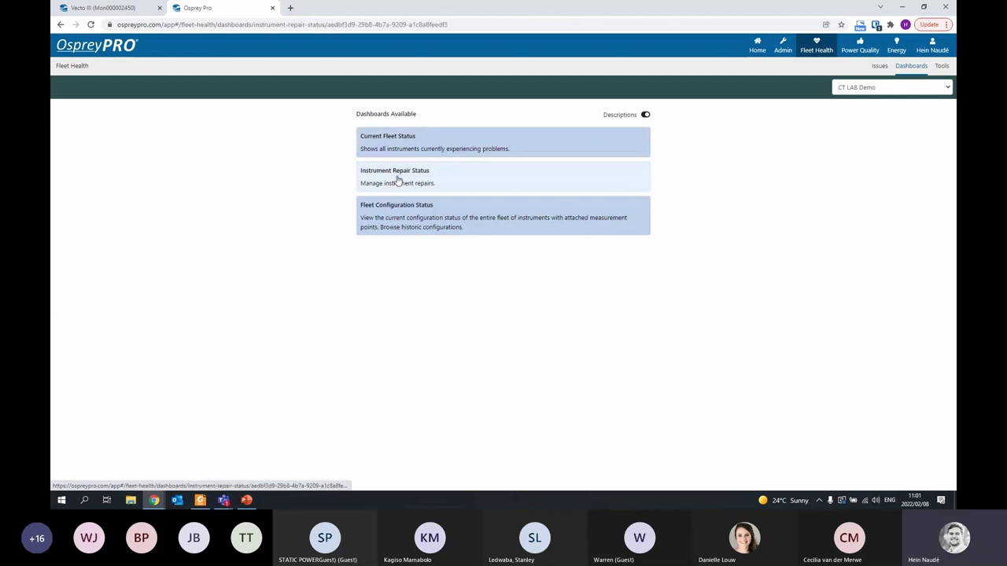
{"action": "left_click", "coordinate": [906, 68]}
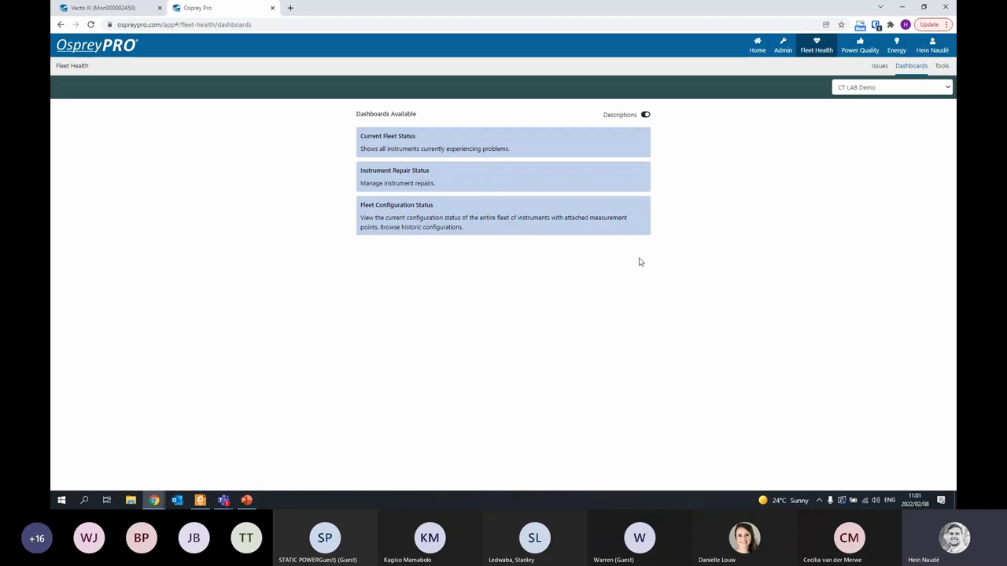
Open the Fleet Configuration Status dashboard and examine the trend and monitor configuration of the West Loch Solar One instrument
{"action": "left_click", "coordinate": [404, 209]}
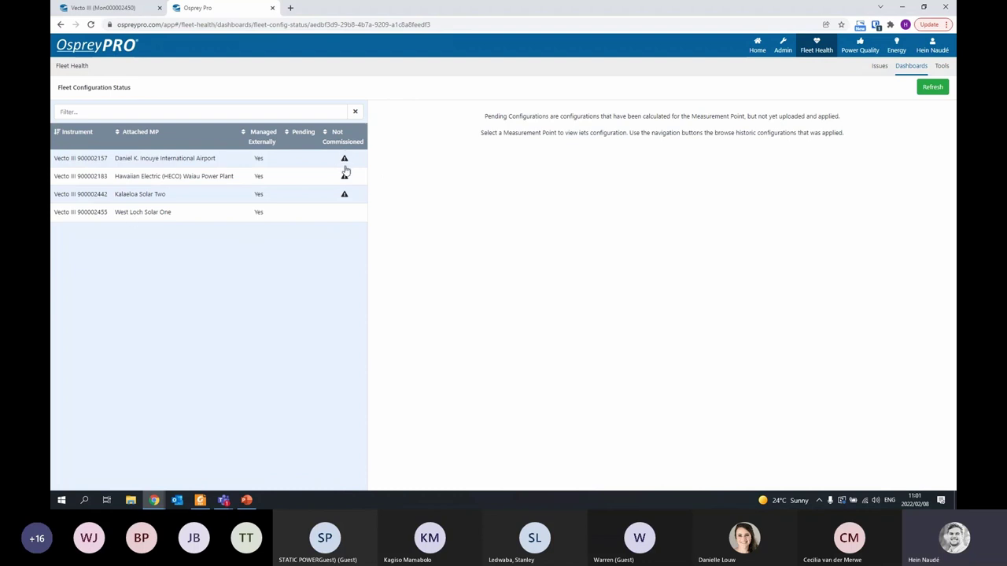
{"action": "left_click", "coordinate": [144, 213]}
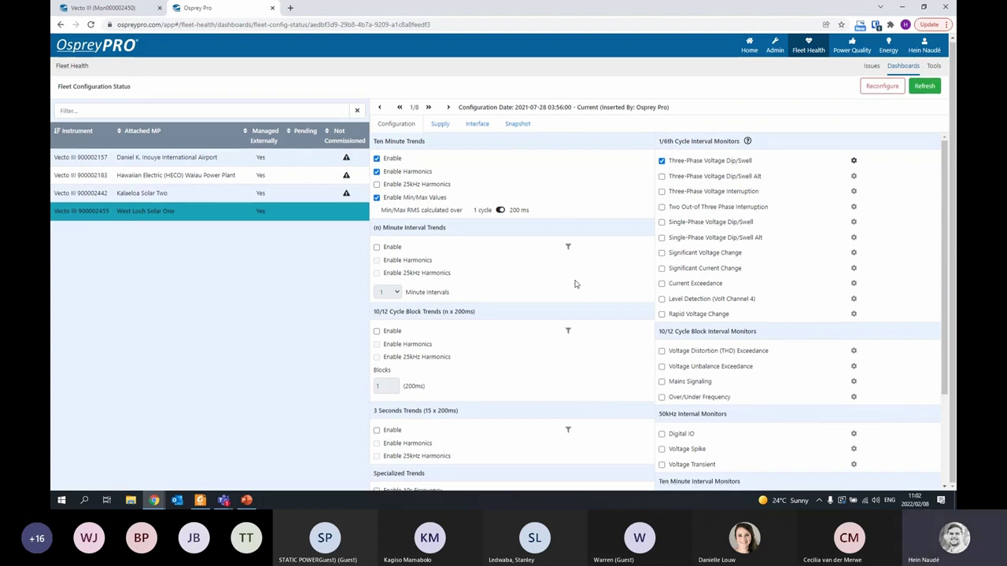
{"action": "scroll", "coordinate": [575, 291], "scroll_direction": "down", "scroll_amount": 2}
{"action": "scroll", "coordinate": [575, 298], "scroll_direction": "up", "scroll_amount": 2}
{"action": "scroll", "coordinate": [609, 268], "scroll_direction": "down", "scroll_amount": 3}
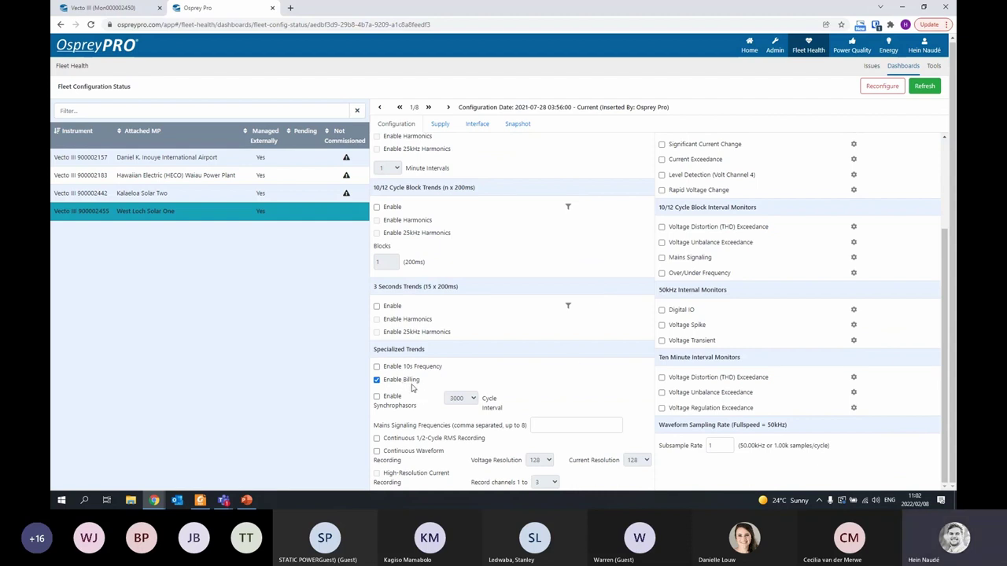
Browse back through West Loch Solar One's historic configurations as far as configuration 7 of 8
{"action": "scroll", "coordinate": [410, 386], "scroll_direction": "up", "scroll_amount": 3}
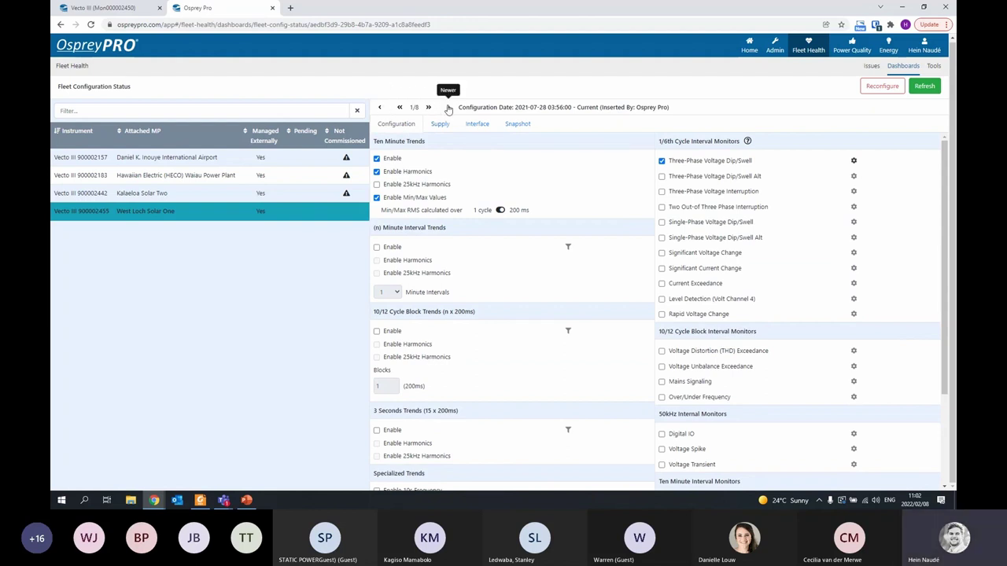
{"action": "left_click", "coordinate": [379, 108]}
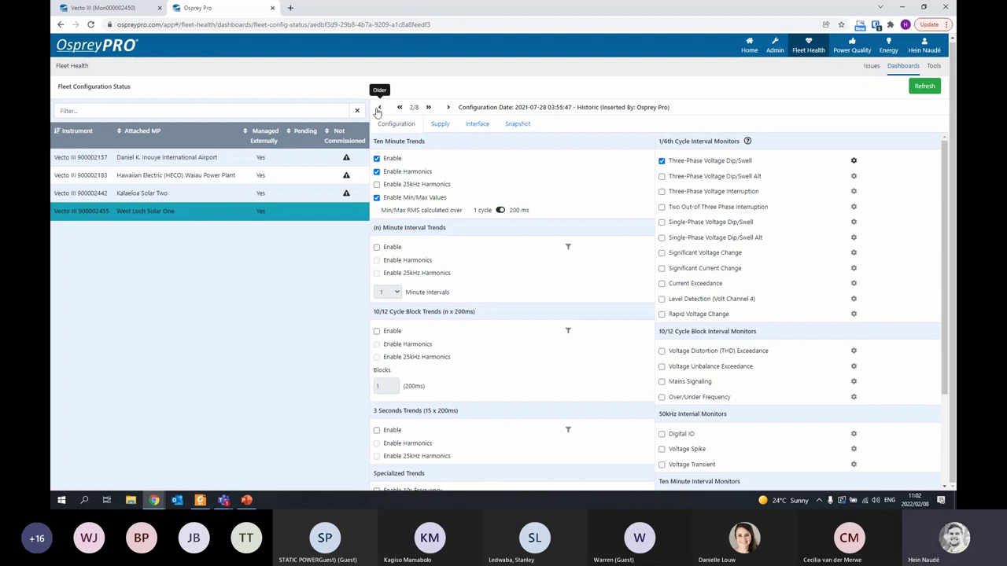
{"action": "left_click", "coordinate": [379, 108]}
{"action": "left_click", "coordinate": [379, 107]}
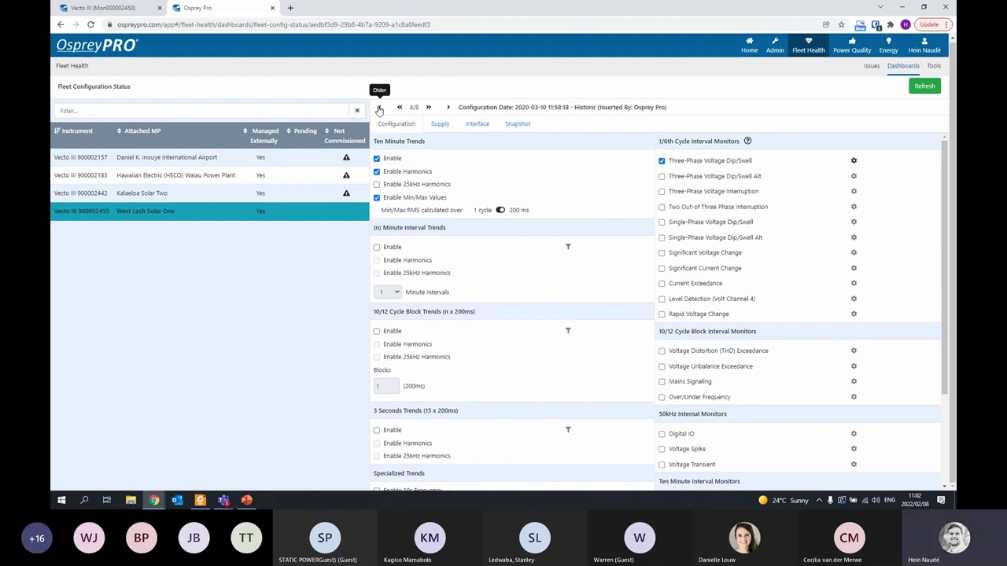
{"action": "left_click", "coordinate": [379, 108]}
{"action": "left_click", "coordinate": [379, 108]}
{"action": "left_click", "coordinate": [379, 107]}
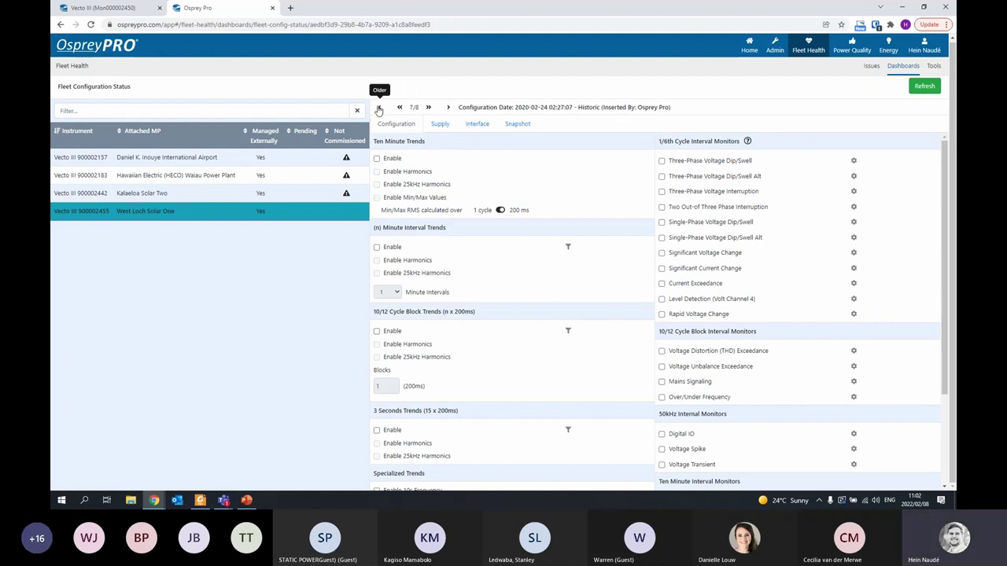
Return to West Loch Solar One's current configuration and highlight the note stating who inserted it
{"action": "left_click", "coordinate": [447, 107]}
{"action": "left_click", "coordinate": [447, 108]}
{"action": "left_click", "coordinate": [447, 107]}
{"action": "left_click", "coordinate": [448, 107]}
{"action": "left_click", "coordinate": [448, 108]}
{"action": "left_click", "coordinate": [447, 107]}
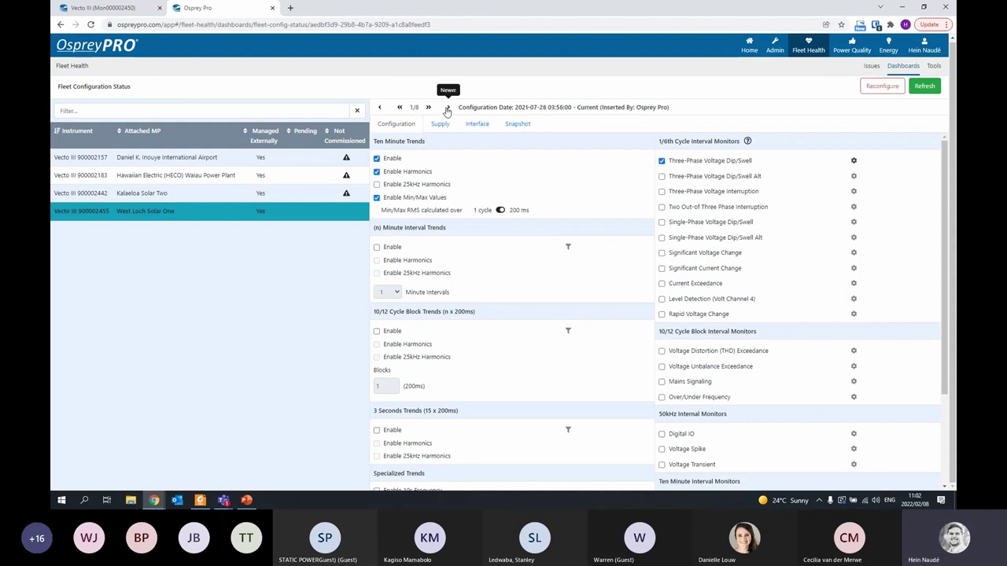
{"action": "left_click_drag", "start_coordinate": [666, 110], "coordinate": [606, 103]}
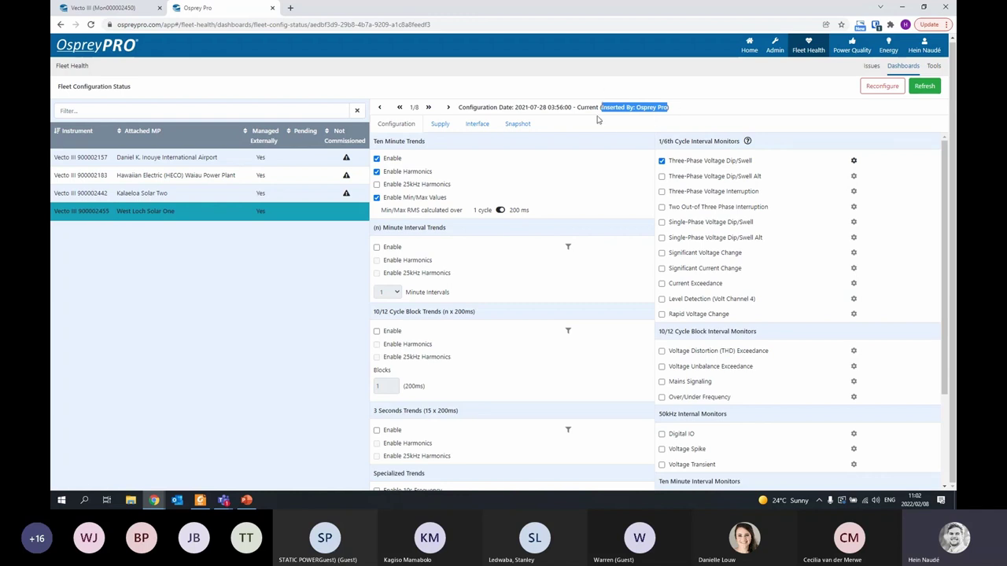
{"action": "left_click", "coordinate": [671, 111]}
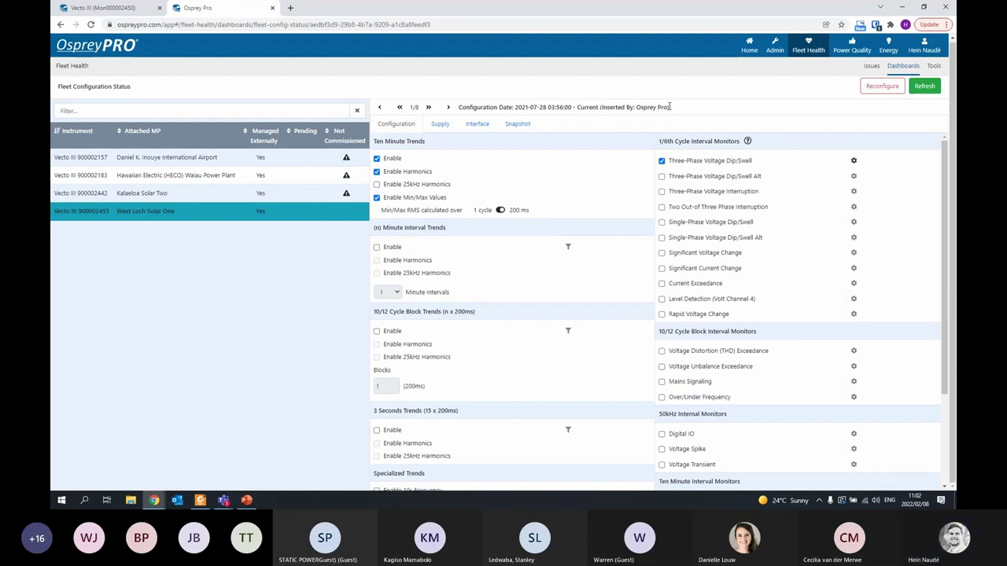
{"action": "left_click_drag", "start_coordinate": [669, 106], "coordinate": [599, 107]}
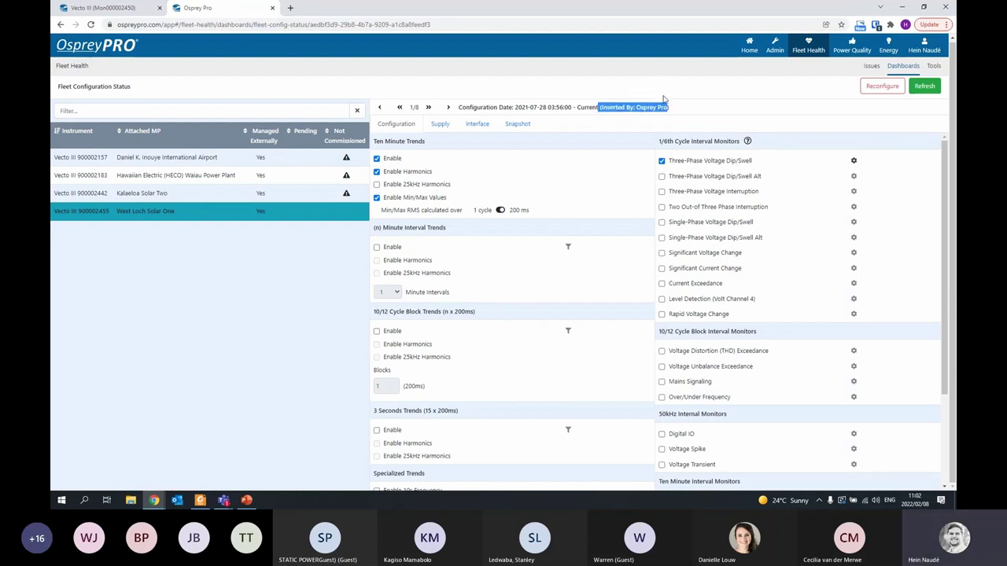
Examine West Loch Solar One's supply, interface and snapshot details, and return to its trend and monitor configuration
{"action": "left_click", "coordinate": [435, 125]}
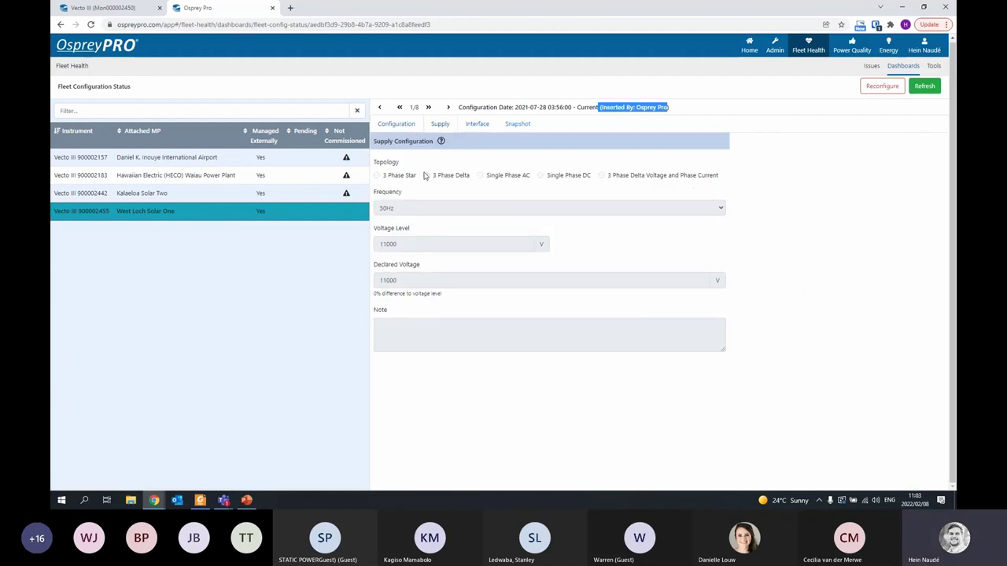
{"action": "left_click", "coordinate": [475, 125]}
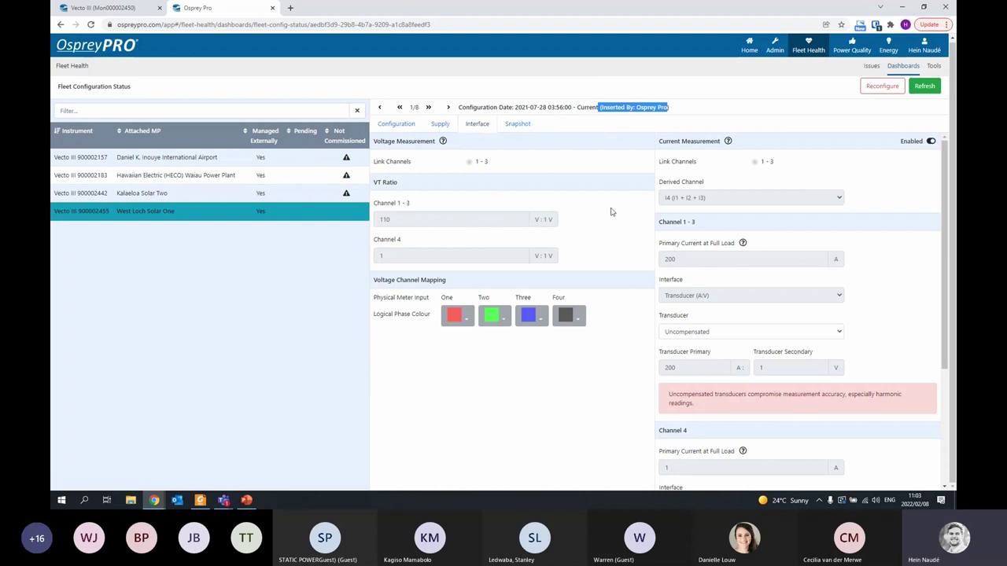
{"action": "left_click", "coordinate": [516, 125]}
{"action": "left_click", "coordinate": [398, 125]}
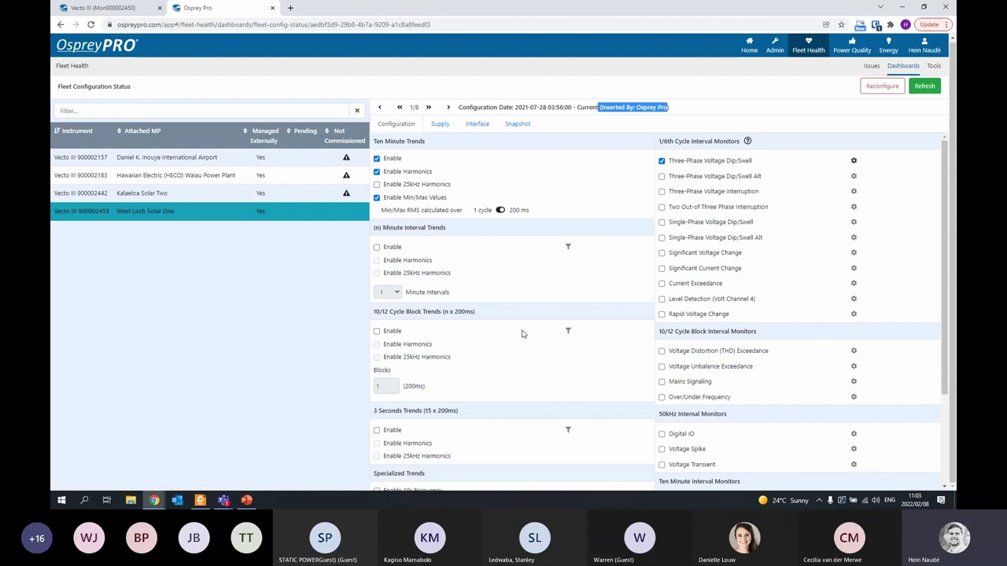
{"action": "scroll", "coordinate": [523, 331], "scroll_direction": "down", "scroll_amount": 3}
{"action": "scroll", "coordinate": [521, 310], "scroll_direction": "up", "scroll_amount": 3}
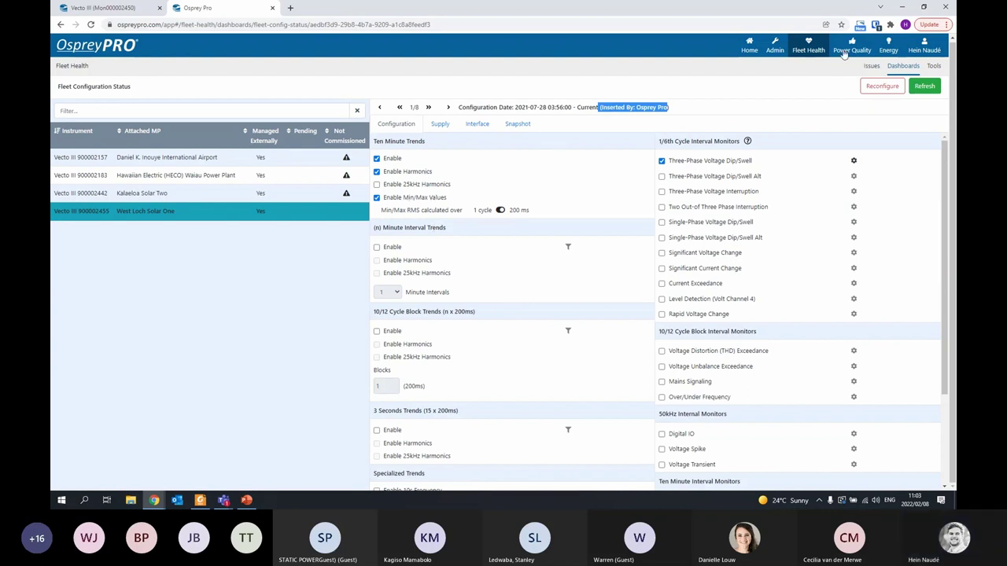
Visit the admin measurement points list, and reopen the Fleet Configuration Status dashboard with West Loch Solar One selected
{"action": "left_click", "coordinate": [795, 51]}
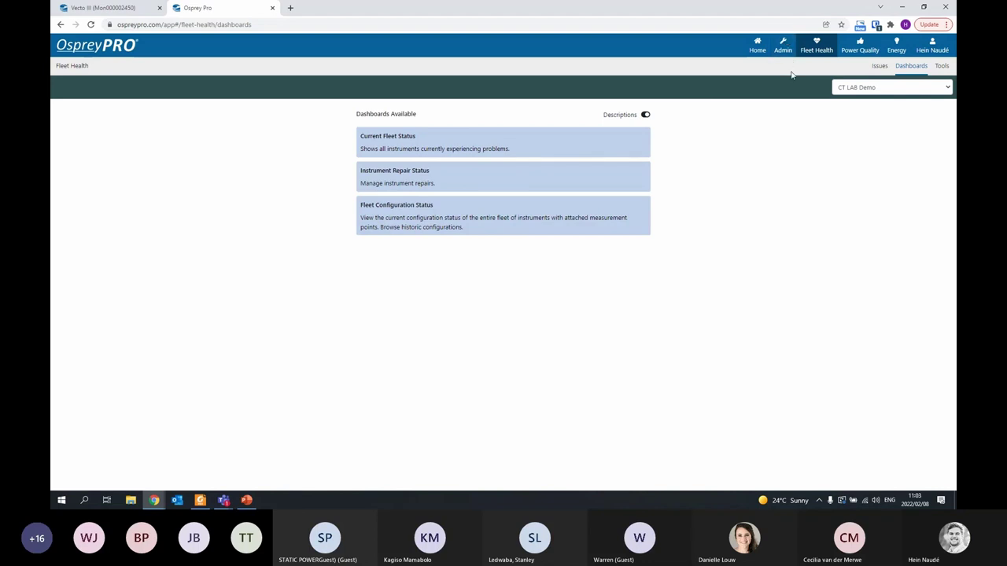
{"action": "left_click", "coordinate": [784, 47]}
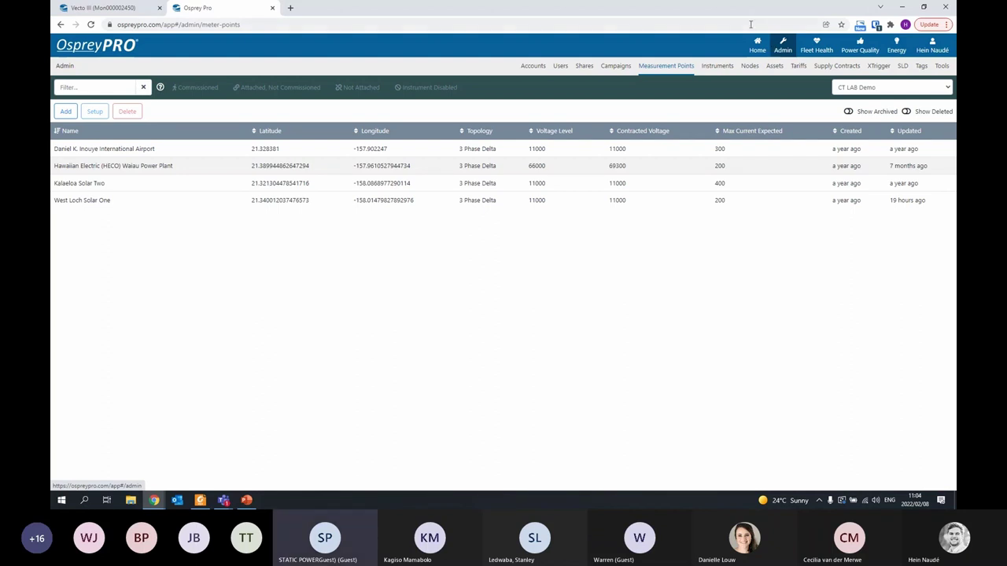
{"action": "left_click", "coordinate": [815, 48]}
{"action": "left_click", "coordinate": [503, 218]}
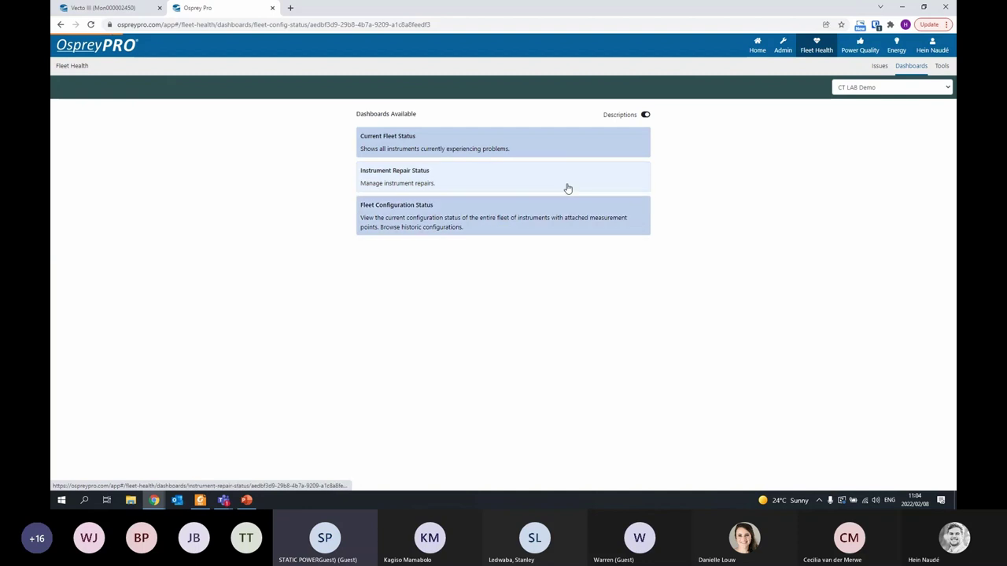
{"action": "left_click", "coordinate": [209, 217]}
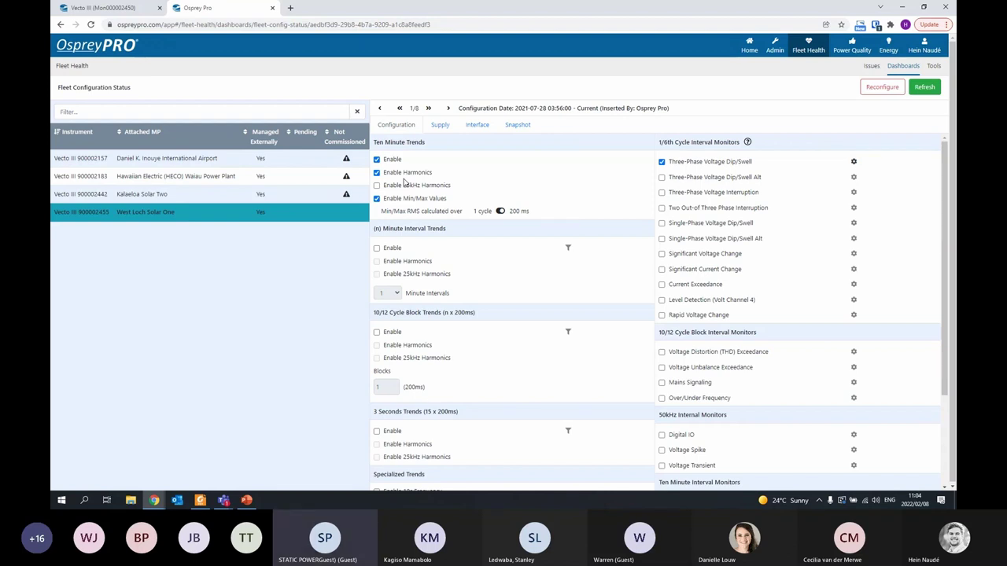
Examine the limits, diagnostic recording and relay settings of West Loch Solar One's Three-Phase Voltage Dip/Swell monitor
{"action": "left_click", "coordinate": [854, 162]}
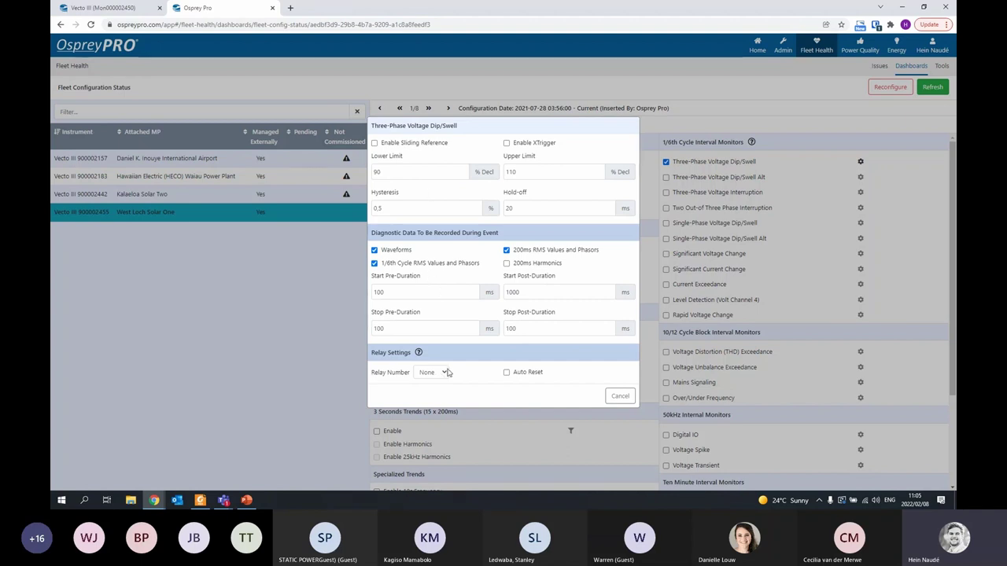
{"action": "left_click", "coordinate": [620, 397]}
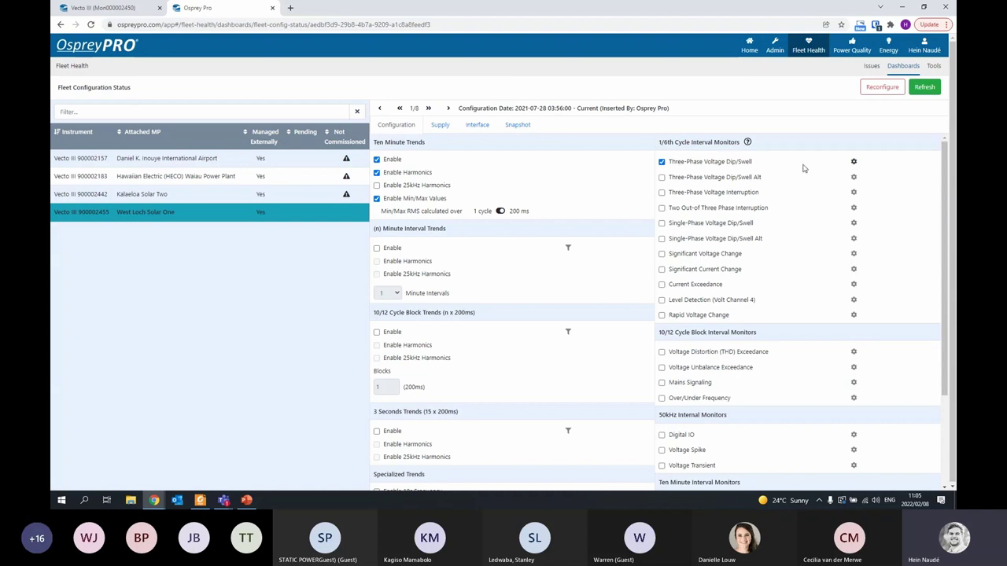
{"action": "left_click", "coordinate": [853, 161]}
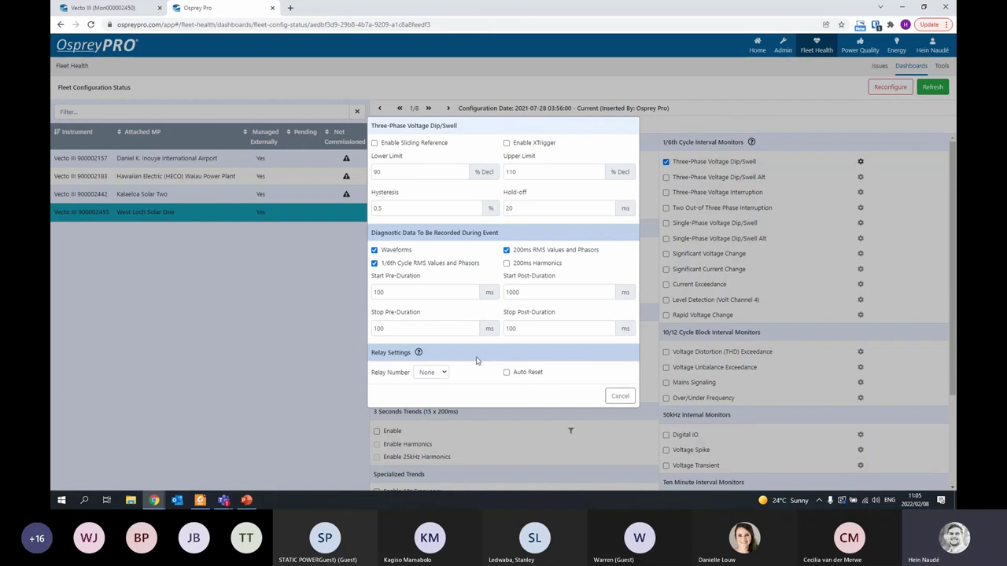
{"action": "left_click", "coordinate": [621, 396]}
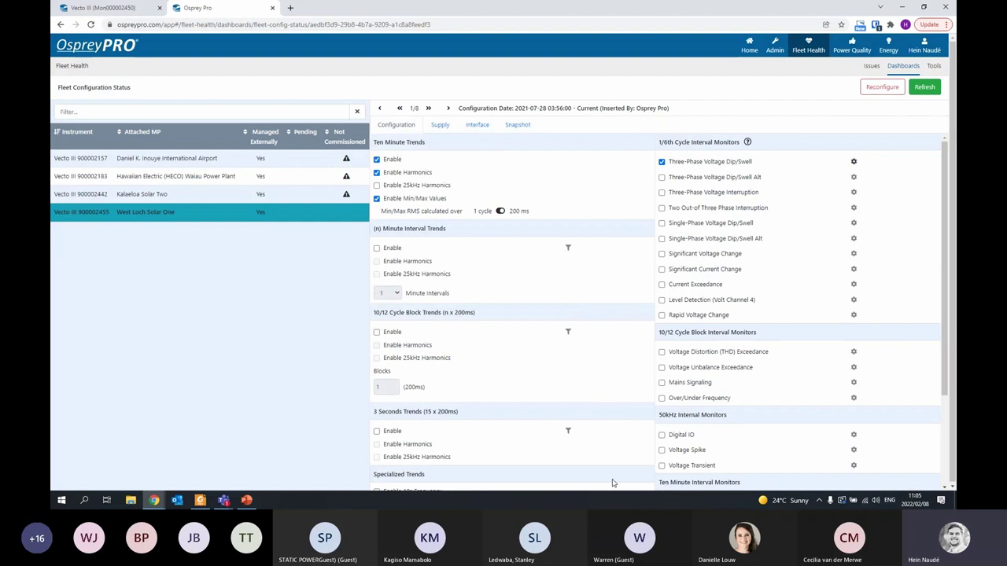
Open the configuration overrides of the Daniel K. Inouye International Airport measurement point in the admin area
{"action": "left_click", "coordinate": [774, 46]}
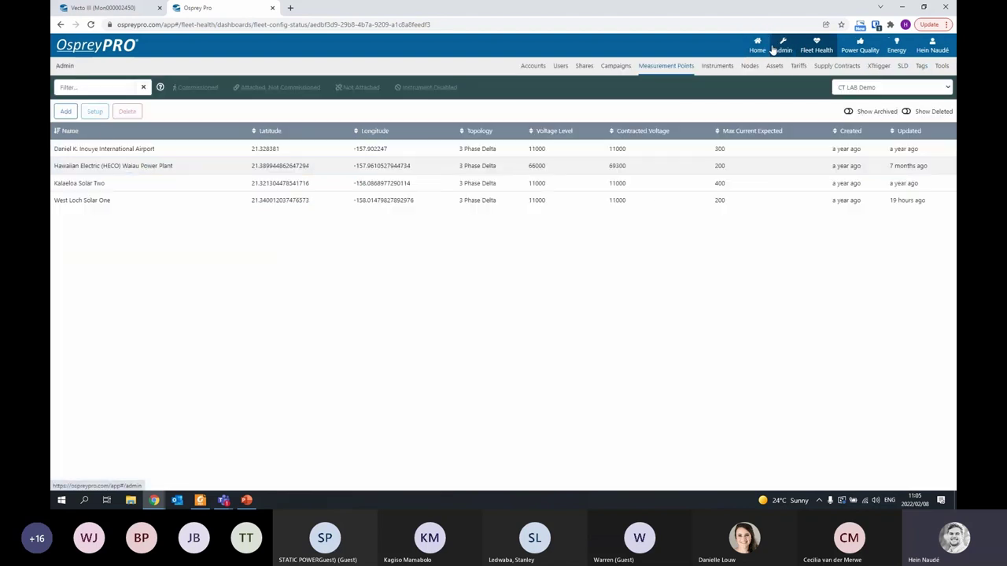
{"action": "double_click", "coordinate": [146, 151]}
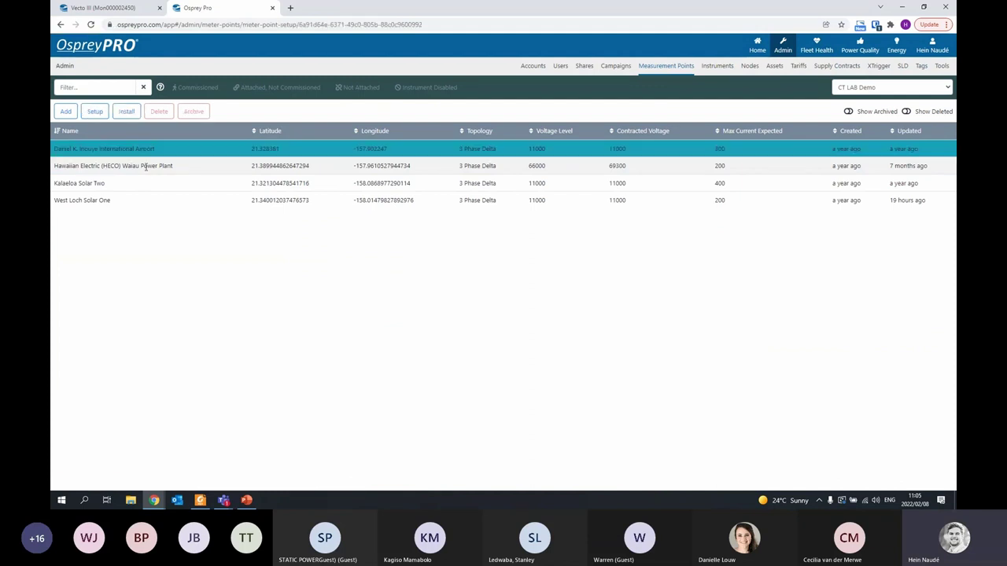
{"action": "left_click", "coordinate": [190, 85]}
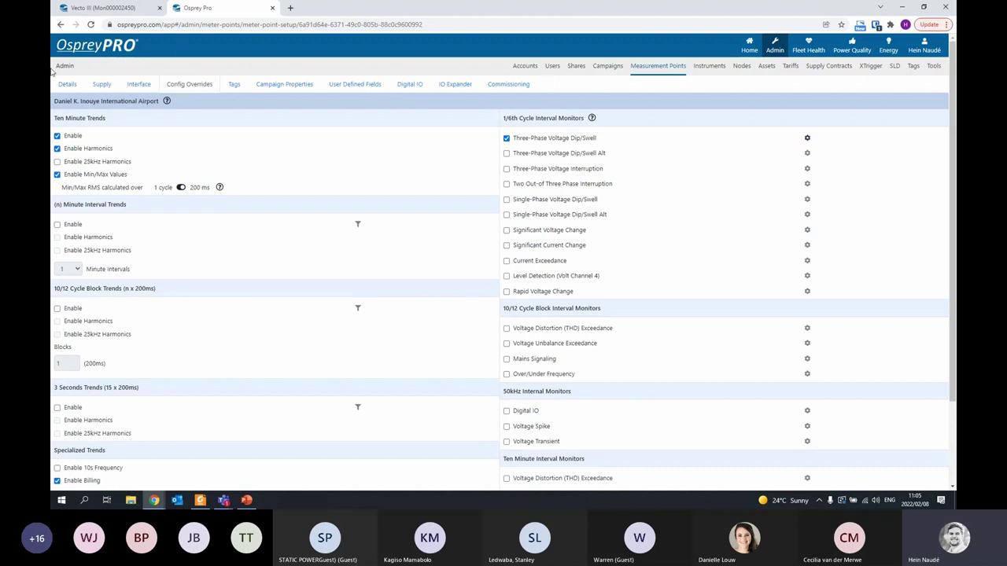
Try assigning relay number 2 to the airport's Three-Phase Voltage Dip/Swell monitor and toggling Auto Reset, and discard the changes
{"action": "left_click", "coordinate": [807, 138]}
{"action": "left_click", "coordinate": [432, 375]}
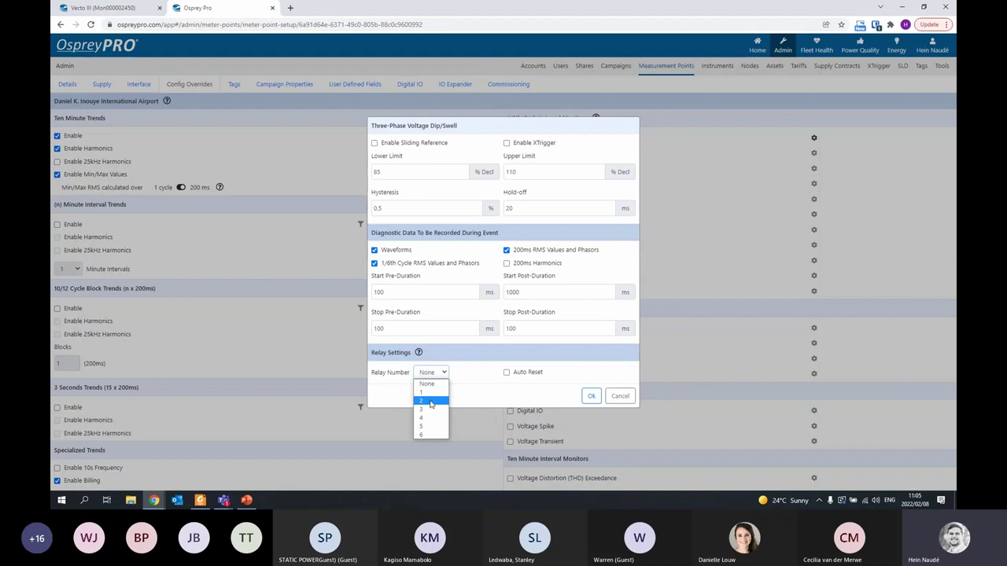
{"action": "left_click", "coordinate": [426, 400]}
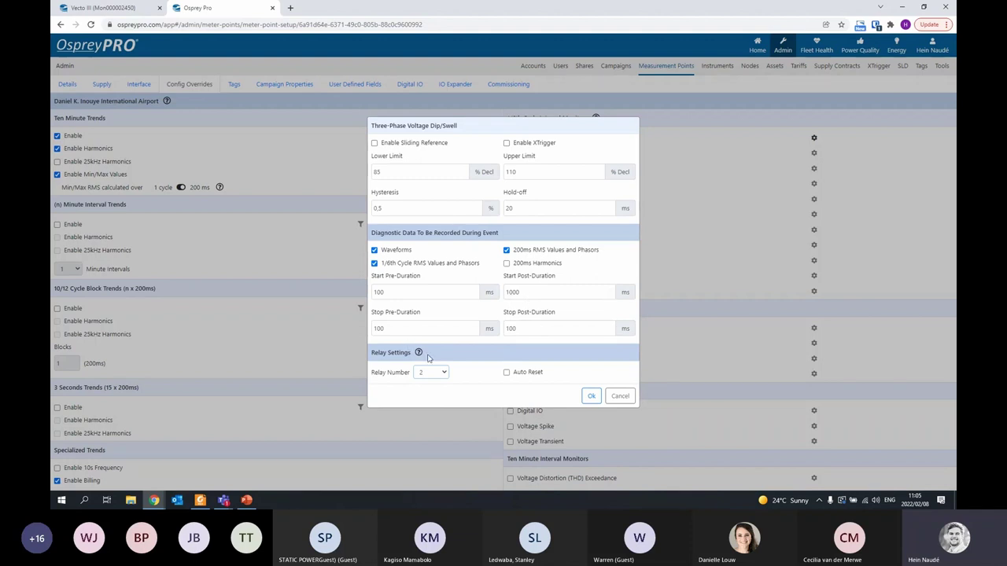
{"action": "left_click_drag", "start_coordinate": [410, 353], "coordinate": [371, 353]}
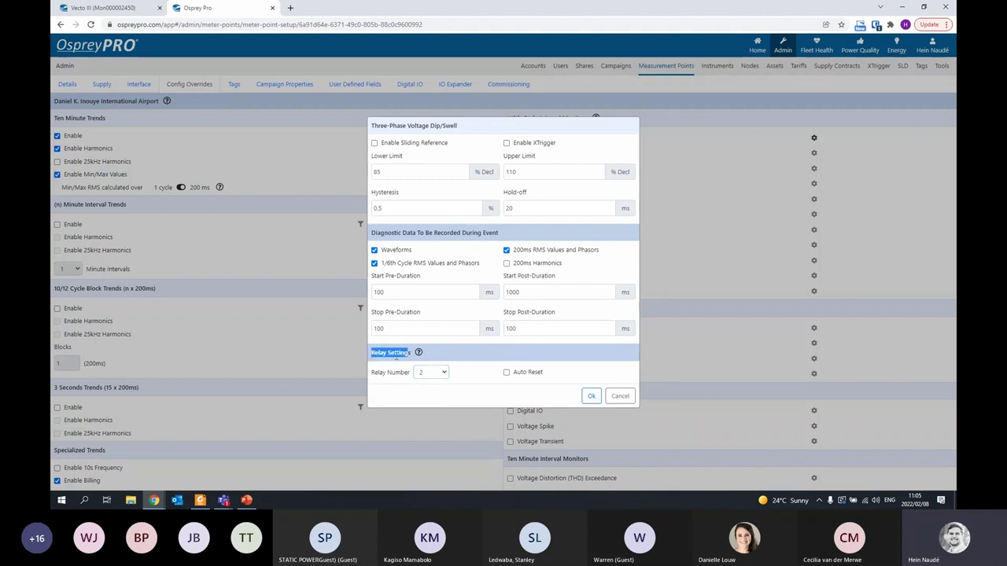
{"action": "left_click", "coordinate": [506, 372]}
{"action": "left_click", "coordinate": [452, 356]}
{"action": "left_click", "coordinate": [506, 375]}
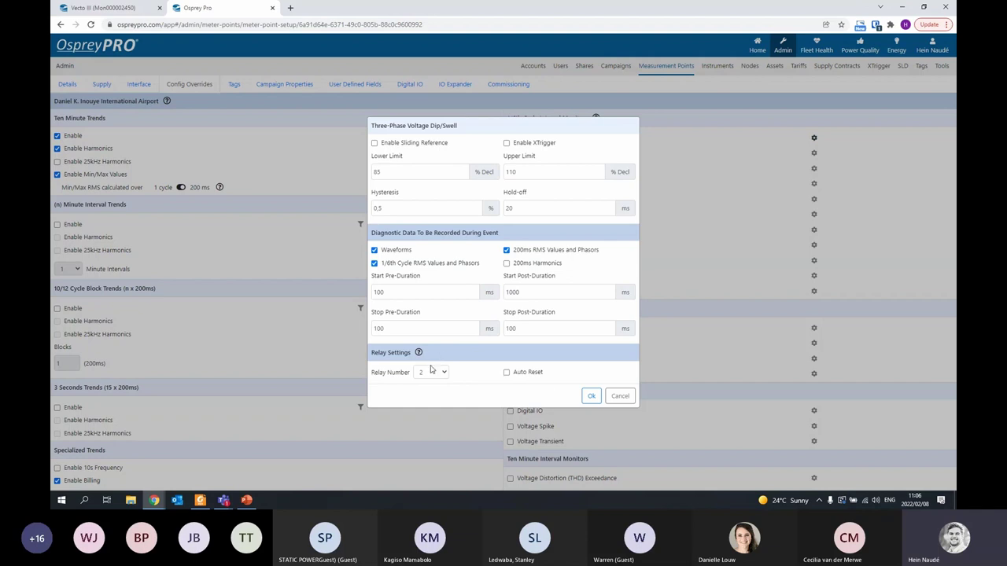
{"action": "left_click", "coordinate": [620, 396]}
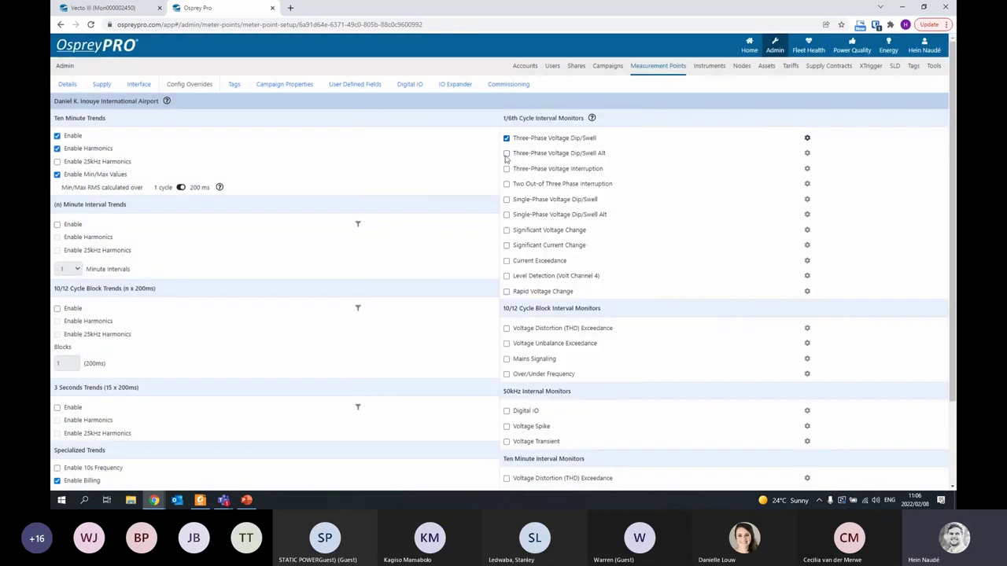
Try enabling the Three-Phase Voltage Dip/Swell Alt monitor and the Voltage Transient monitor with relay number 3, discarding both
{"action": "left_click", "coordinate": [519, 154]}
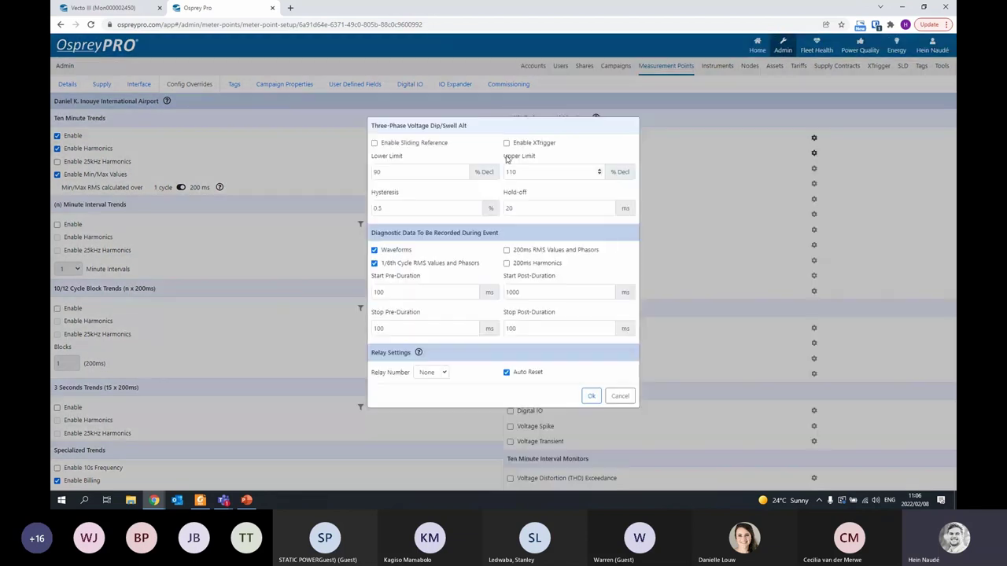
{"action": "left_click", "coordinate": [630, 412]}
{"action": "scroll", "coordinate": [631, 412], "scroll_direction": "down", "scroll_amount": 2}
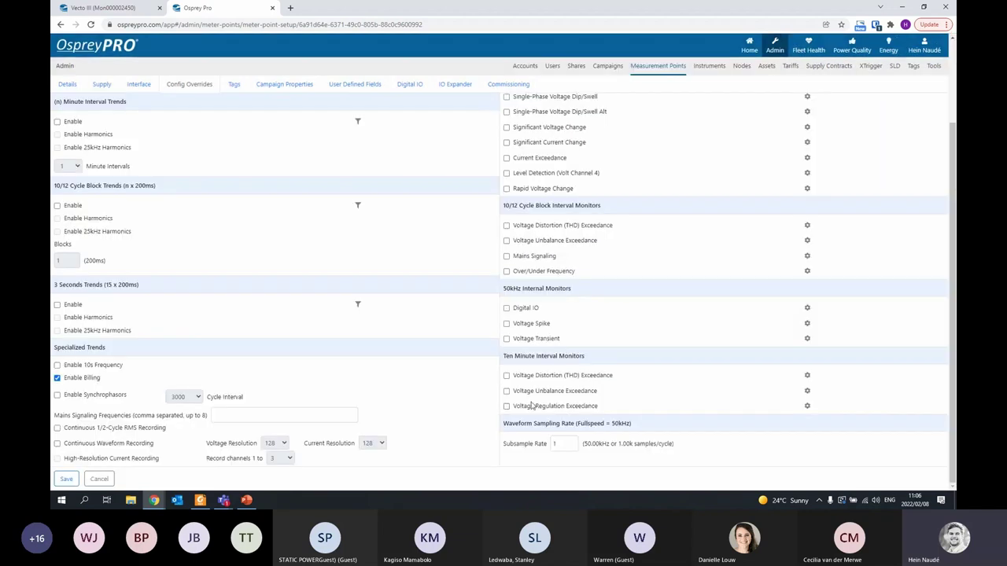
{"action": "left_click", "coordinate": [505, 339]}
{"action": "left_click", "coordinate": [432, 372]}
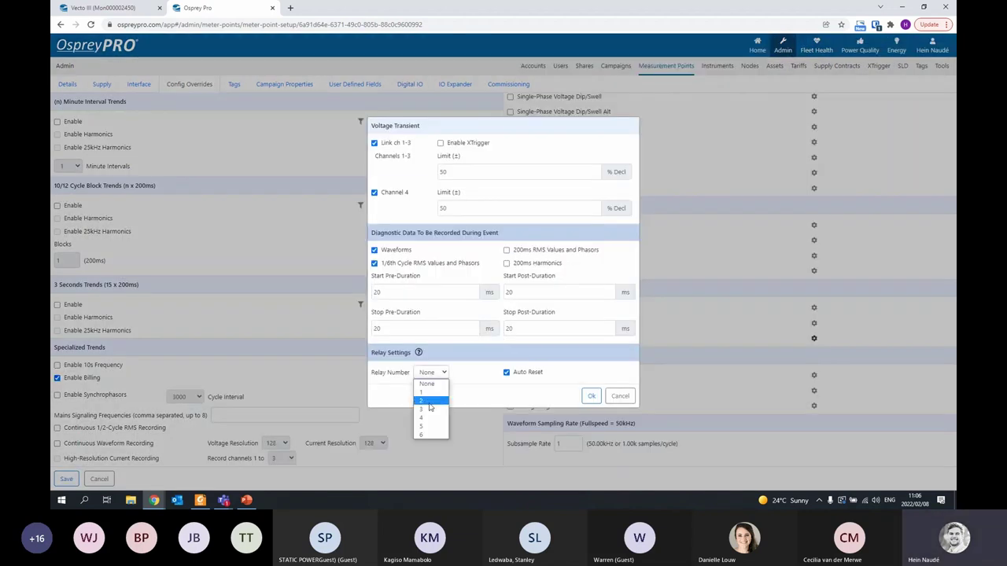
{"action": "left_click", "coordinate": [429, 410]}
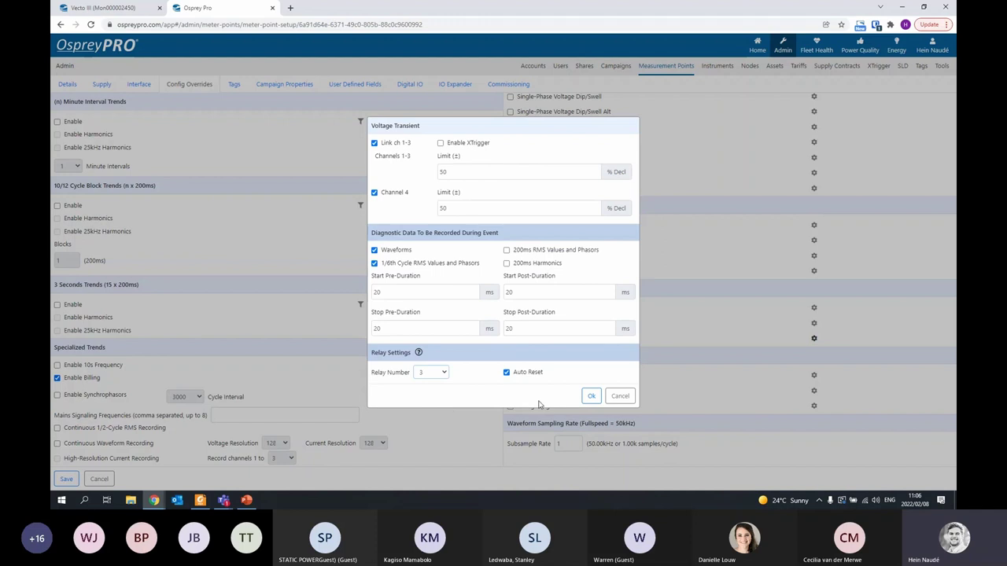
{"action": "left_click", "coordinate": [620, 395]}
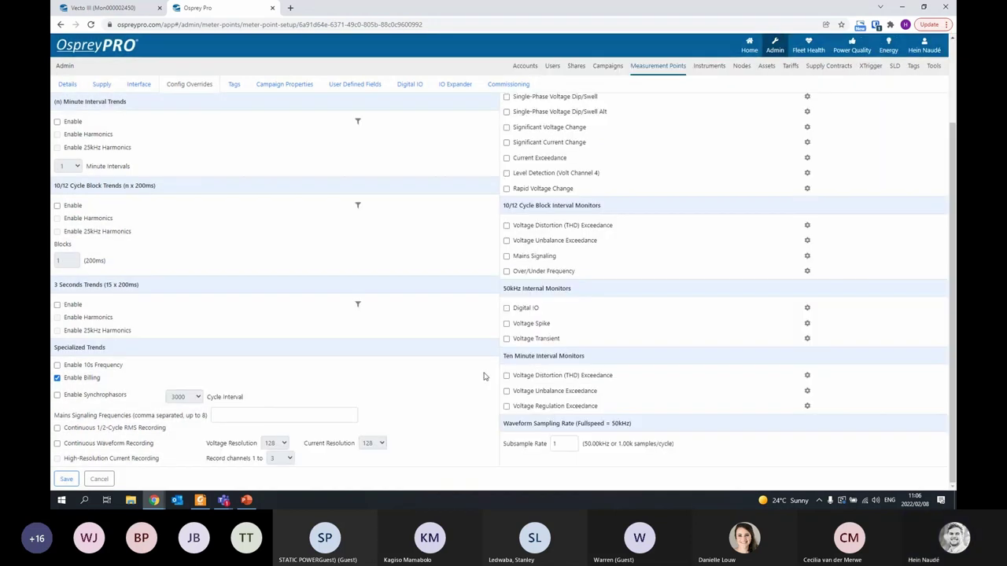
Review the limits, diagnostic recording and relay settings of the airport's Three-Phase Voltage Dip/Swell monitor and close them
{"action": "scroll", "coordinate": [496, 378], "scroll_direction": "up", "scroll_amount": 2}
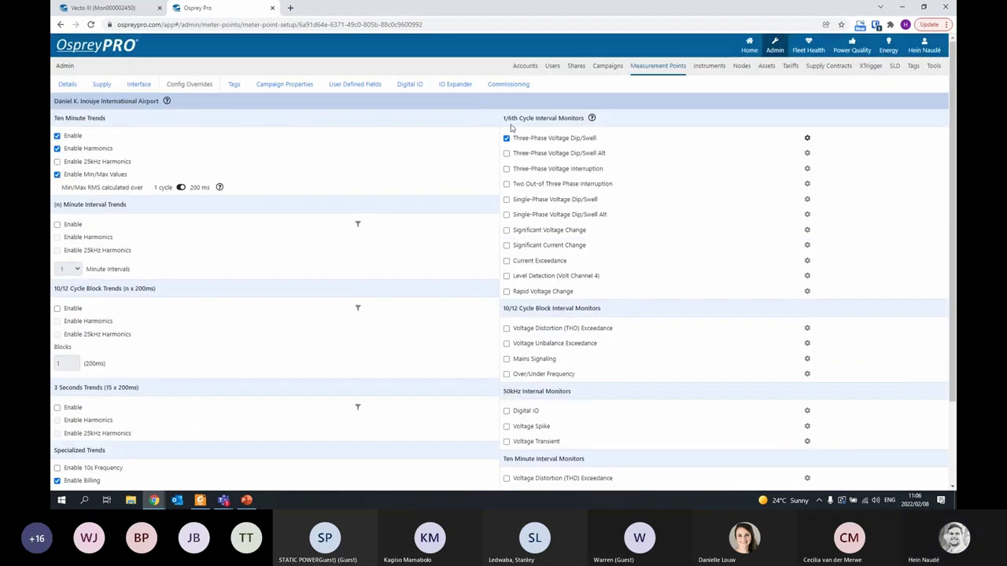
{"action": "left_click", "coordinate": [807, 139]}
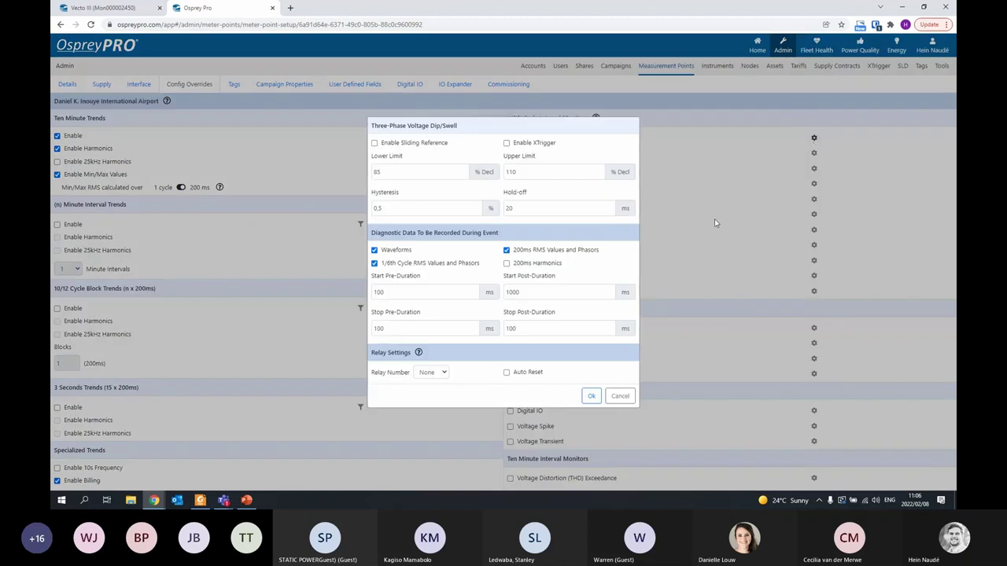
{"action": "left_click", "coordinate": [591, 395]}
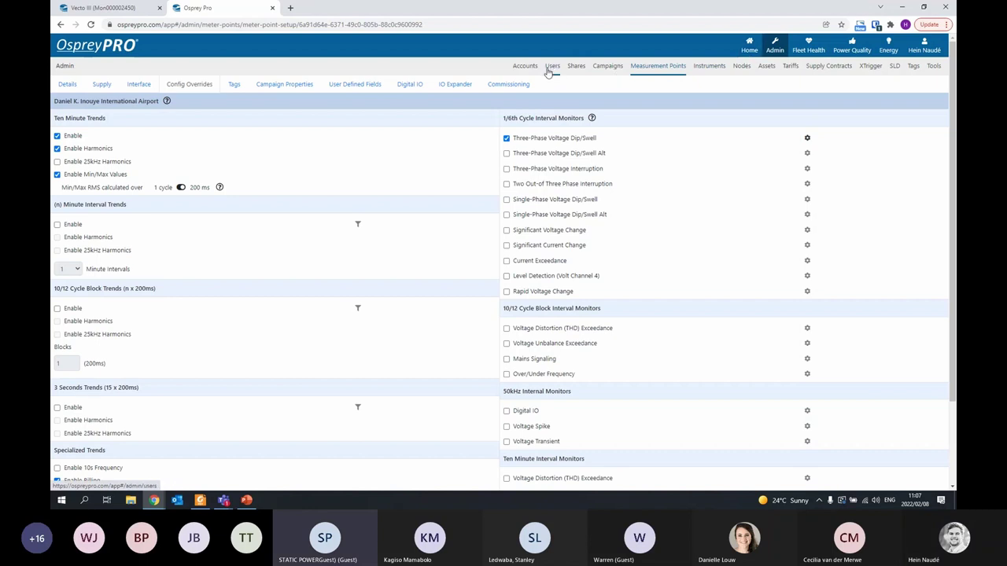
Leave the airport's setup and review the CT LAB Demo account's users, shares and campaigns in the admin area
{"action": "left_click", "coordinate": [773, 46]}
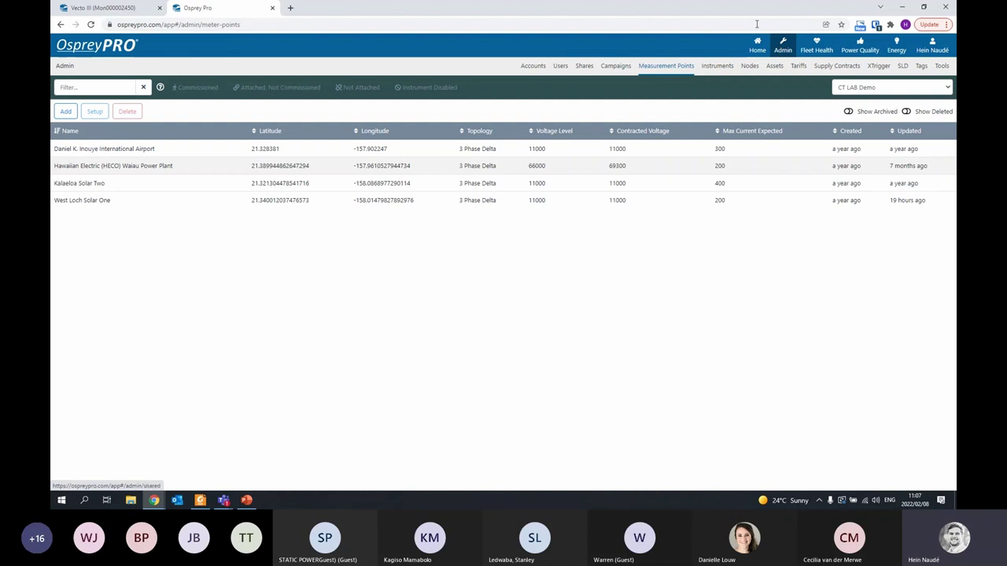
{"action": "left_click", "coordinate": [559, 69]}
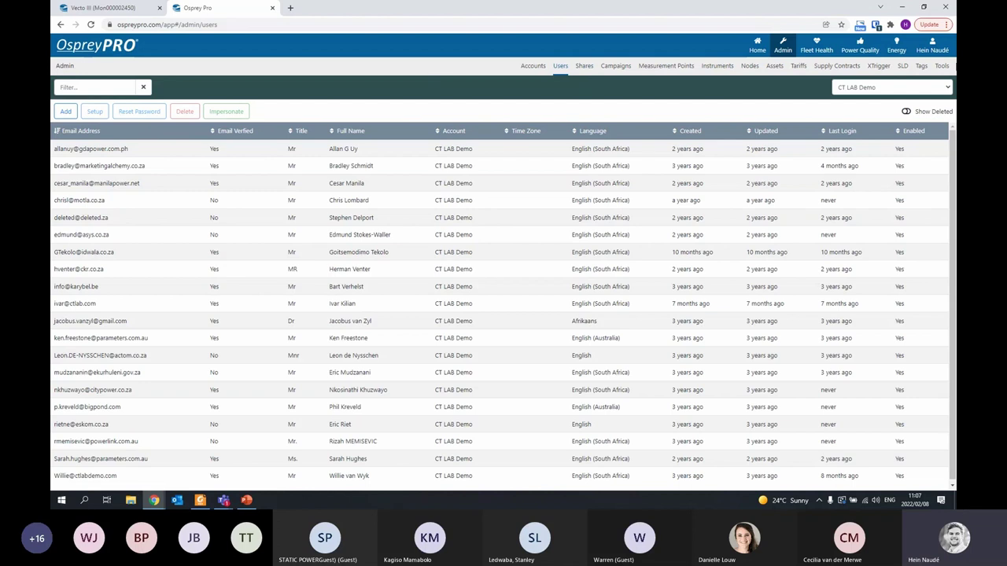
{"action": "left_click", "coordinate": [574, 70]}
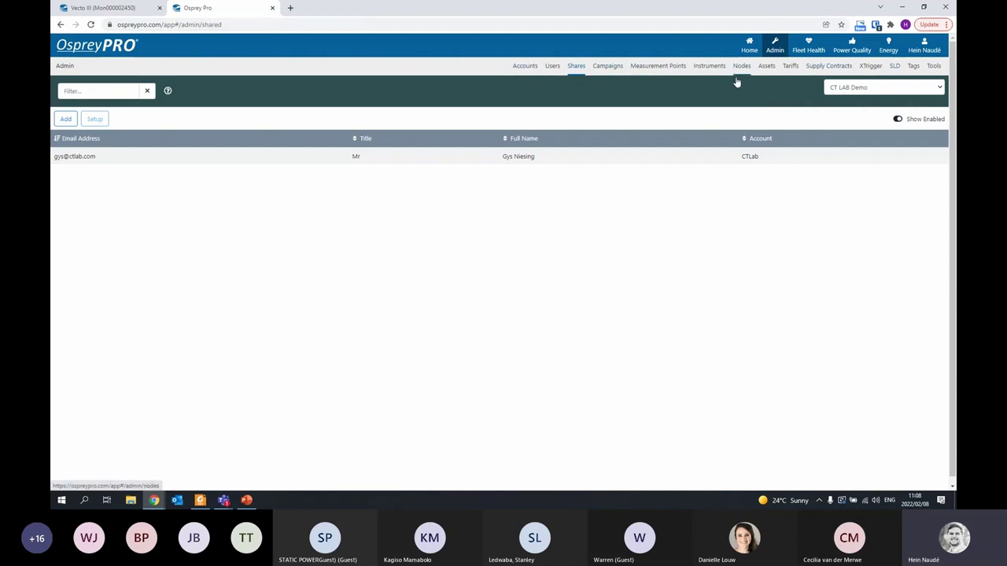
{"action": "left_click", "coordinate": [594, 71]}
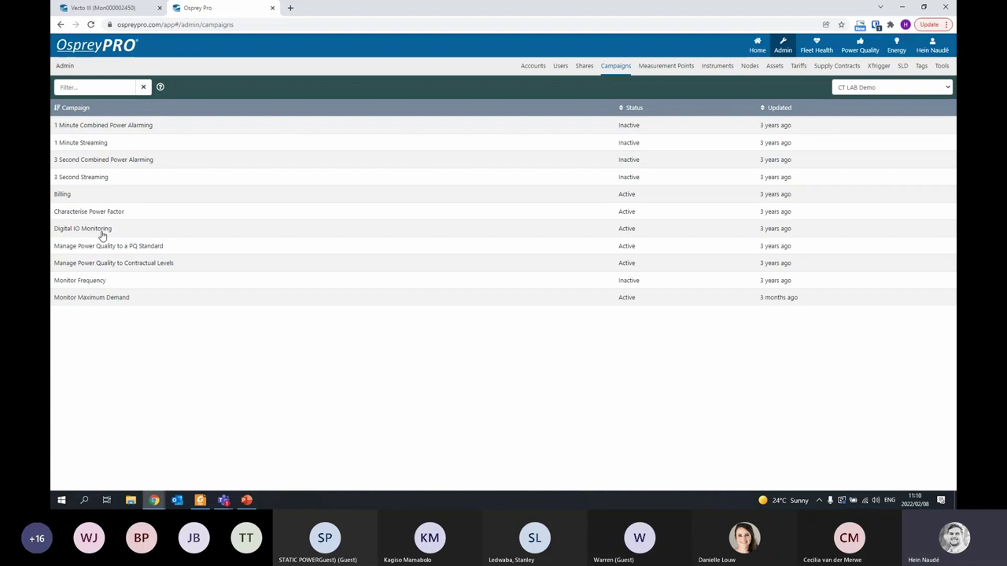
Review the CT LAB Demo account's measurement points, instruments and nodes
{"action": "left_click", "coordinate": [650, 74]}
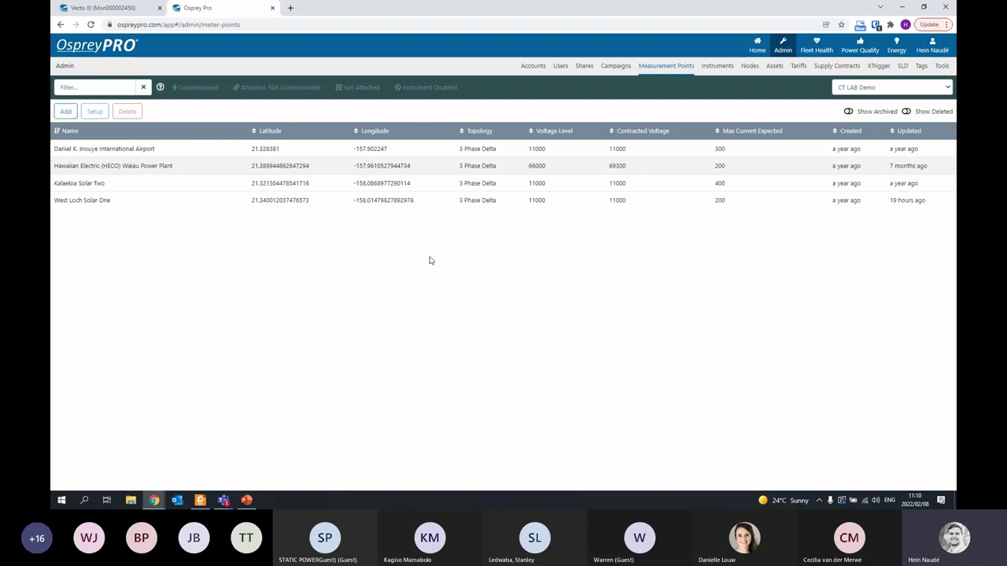
{"action": "left_click", "coordinate": [720, 66]}
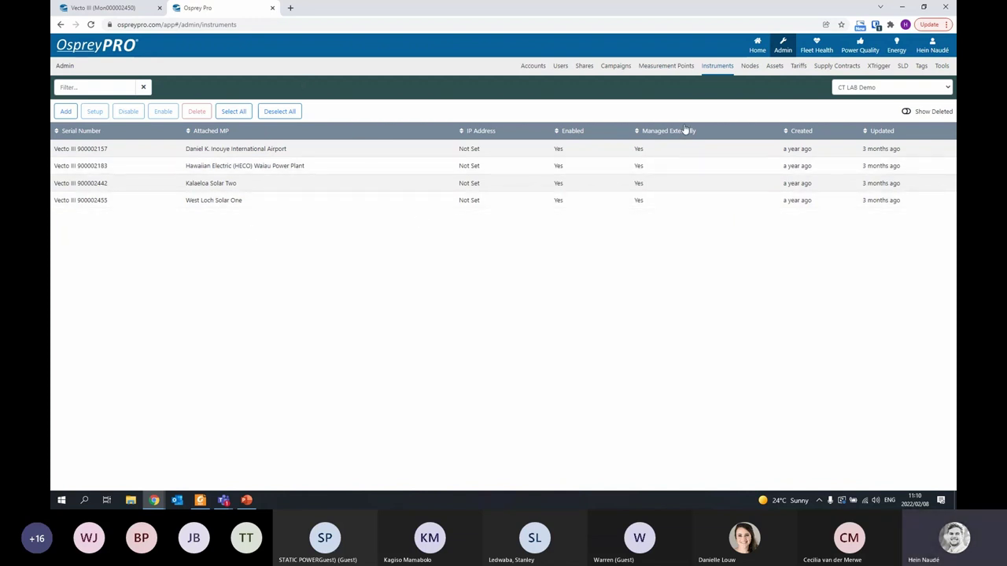
{"action": "left_click", "coordinate": [751, 69]}
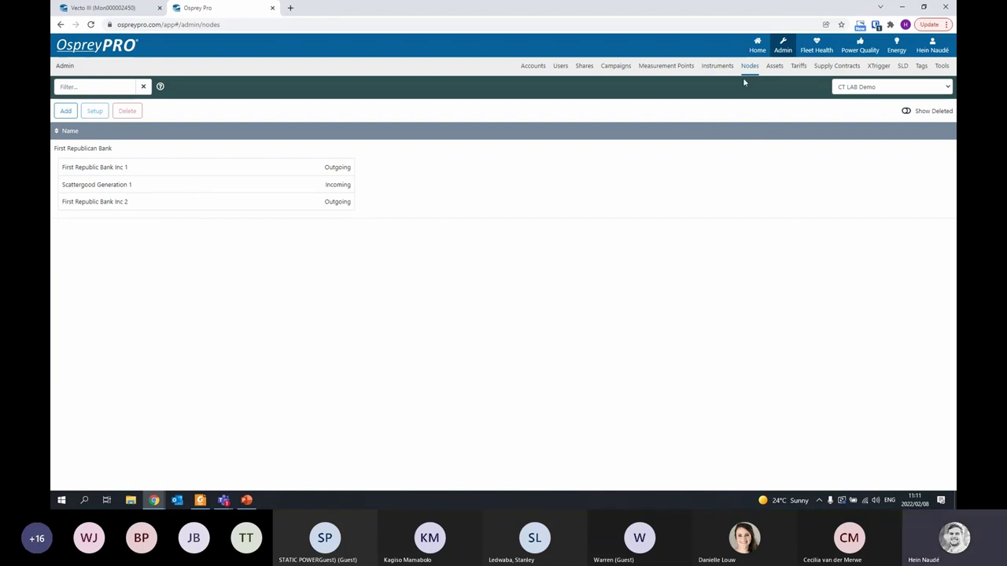
Browse the account's tariff list and select the Ekurhuleni - Tariff E (230V/400V, direct from substation) tariff
{"action": "left_click", "coordinate": [799, 65]}
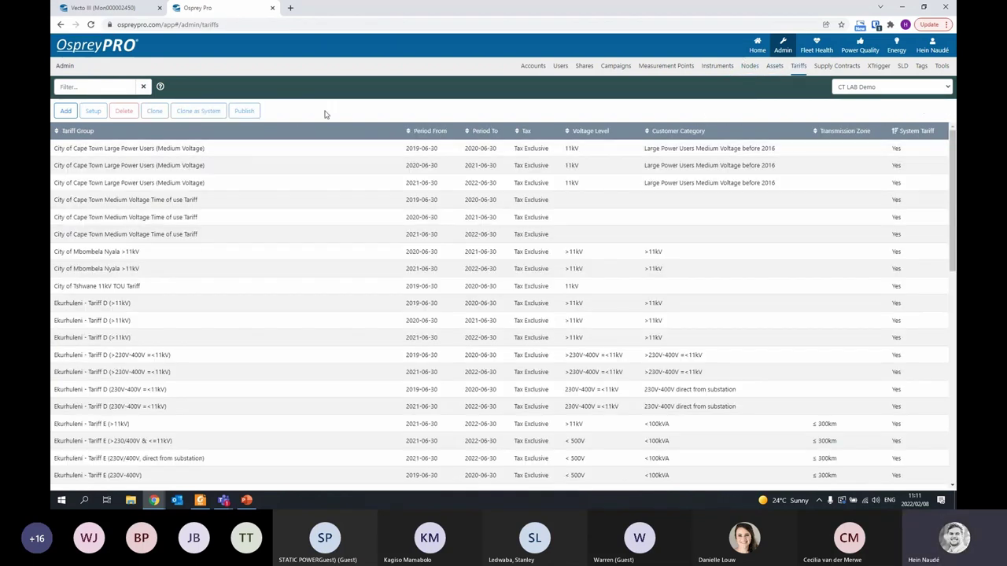
{"action": "scroll", "coordinate": [313, 134], "scroll_direction": "down", "scroll_amount": 1}
{"action": "scroll", "coordinate": [287, 343], "scroll_direction": "down", "scroll_amount": 5}
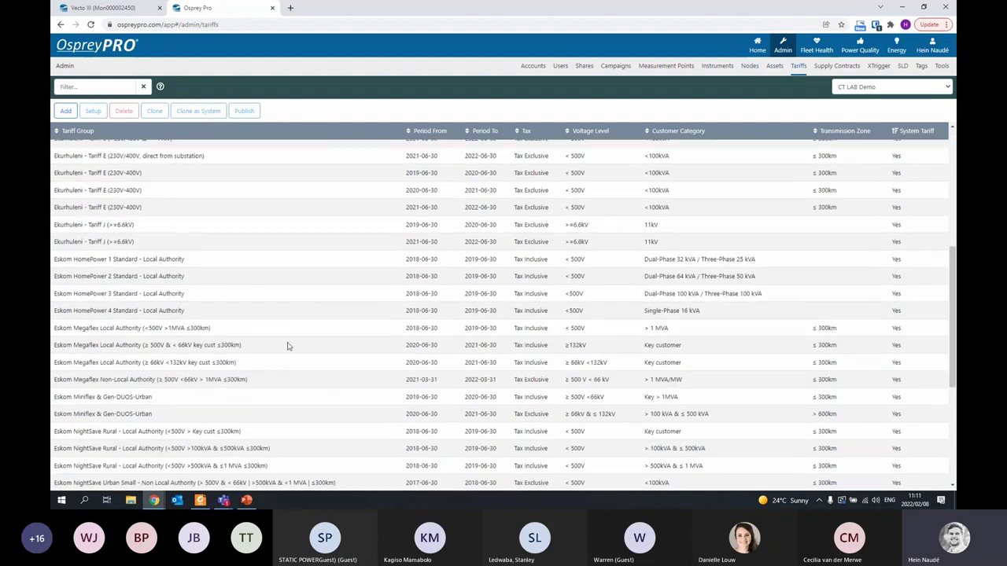
{"action": "scroll", "coordinate": [288, 344], "scroll_direction": "up", "scroll_amount": 4}
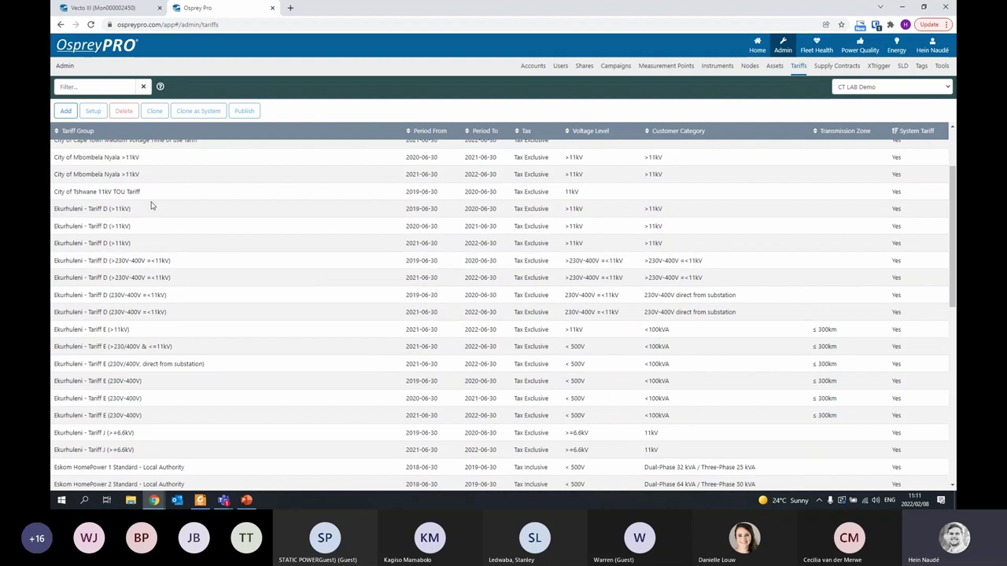
{"action": "scroll", "coordinate": [168, 288], "scroll_direction": "down", "scroll_amount": 3}
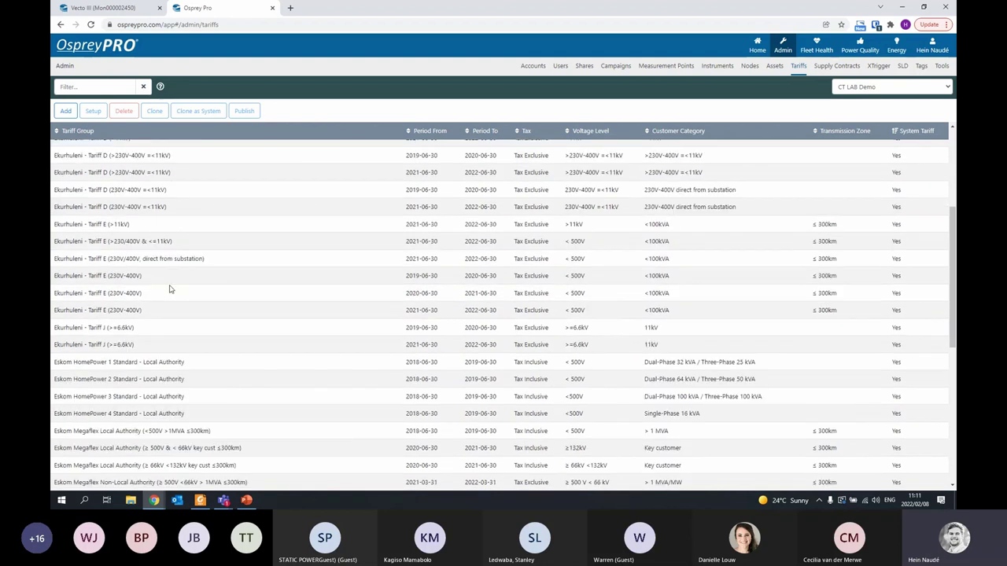
{"action": "scroll", "coordinate": [217, 236], "scroll_direction": "down", "scroll_amount": 1}
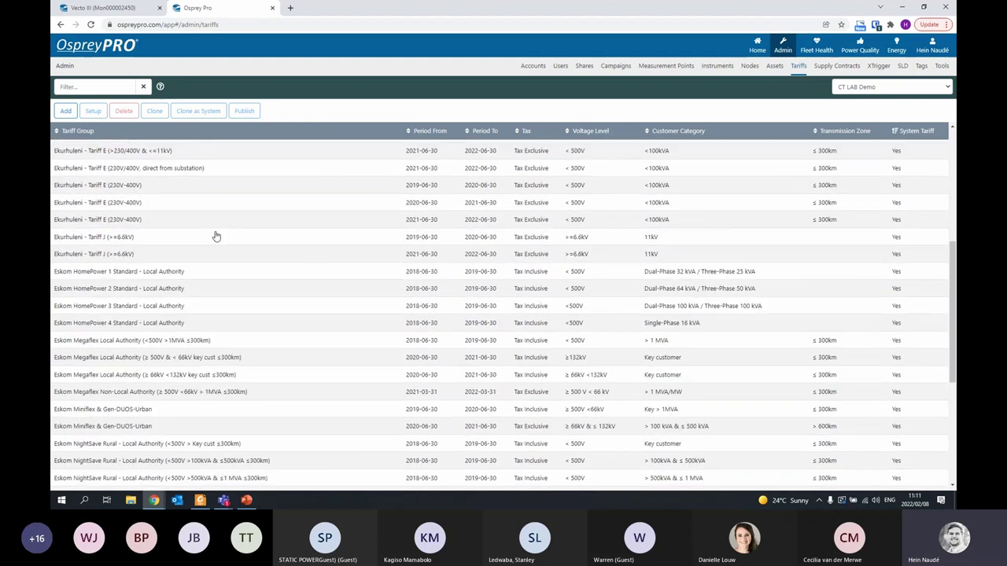
{"action": "scroll", "coordinate": [303, 355], "scroll_direction": "up", "scroll_amount": 5}
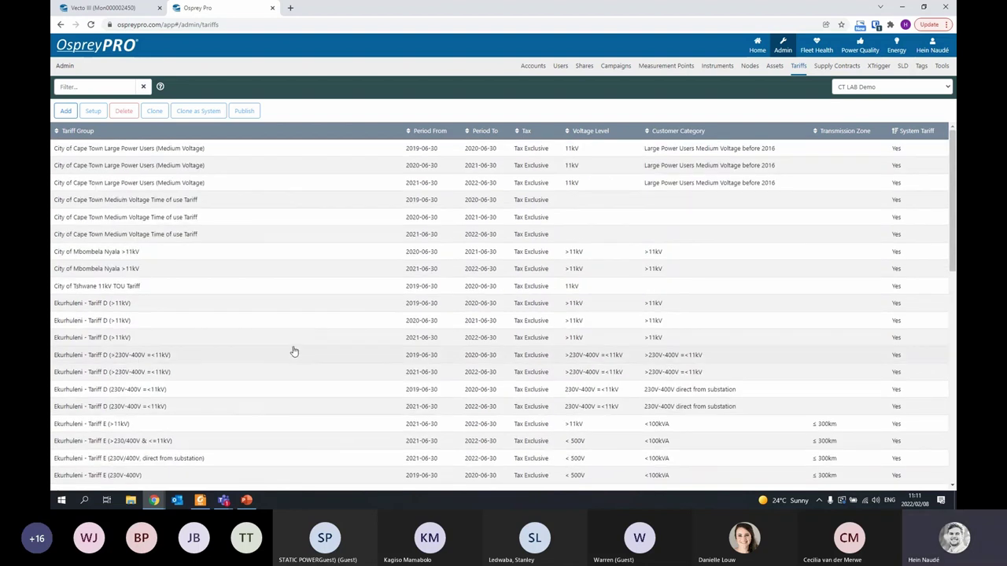
{"action": "scroll", "coordinate": [160, 235], "scroll_direction": "down", "scroll_amount": 4}
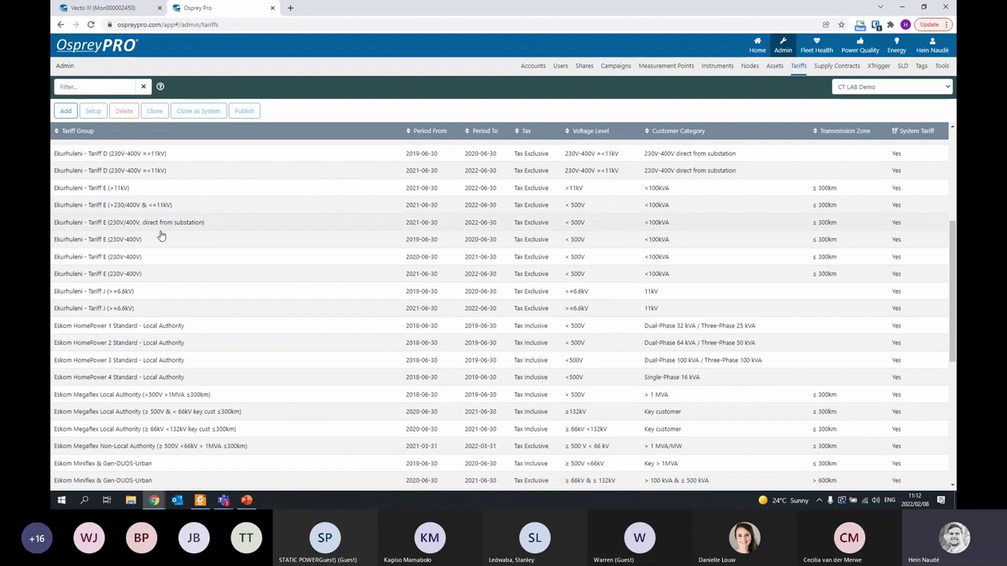
{"action": "left_click", "coordinate": [157, 224]}
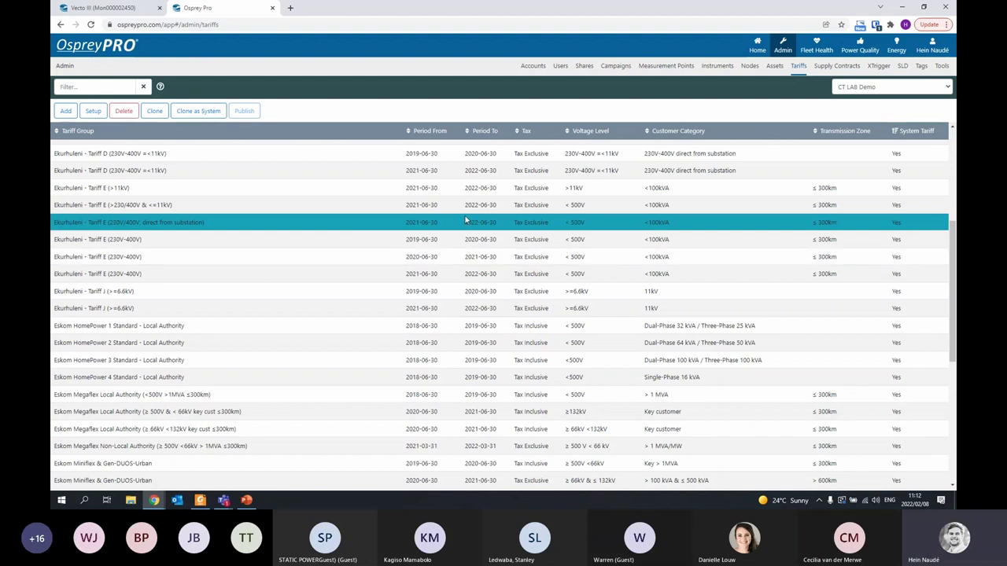
Inspect the Demo Contract supply contract's tariff group, billing month start and stipulations, and close it without saving
{"action": "left_click", "coordinate": [836, 65]}
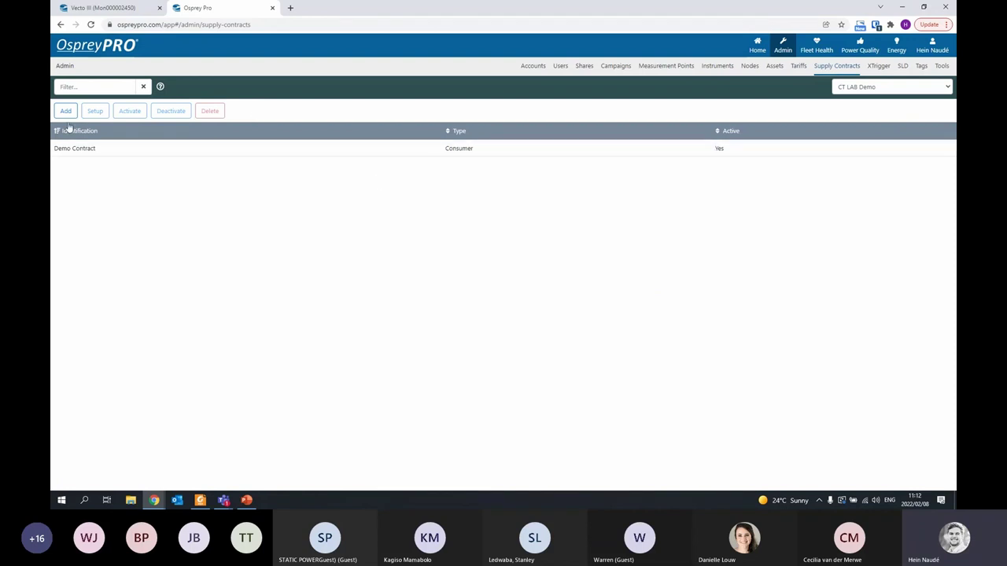
{"action": "left_click", "coordinate": [73, 148]}
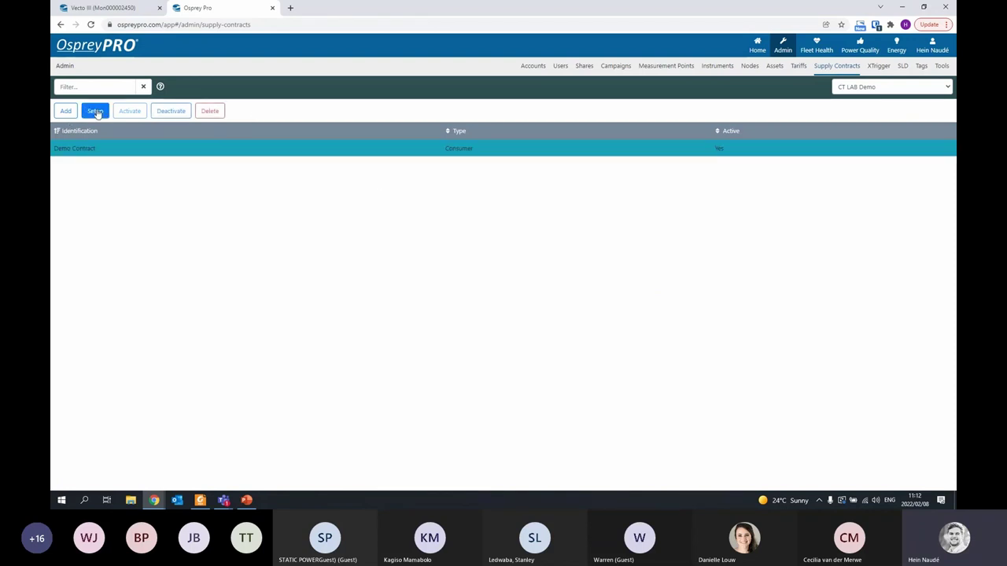
{"action": "left_click", "coordinate": [94, 111]}
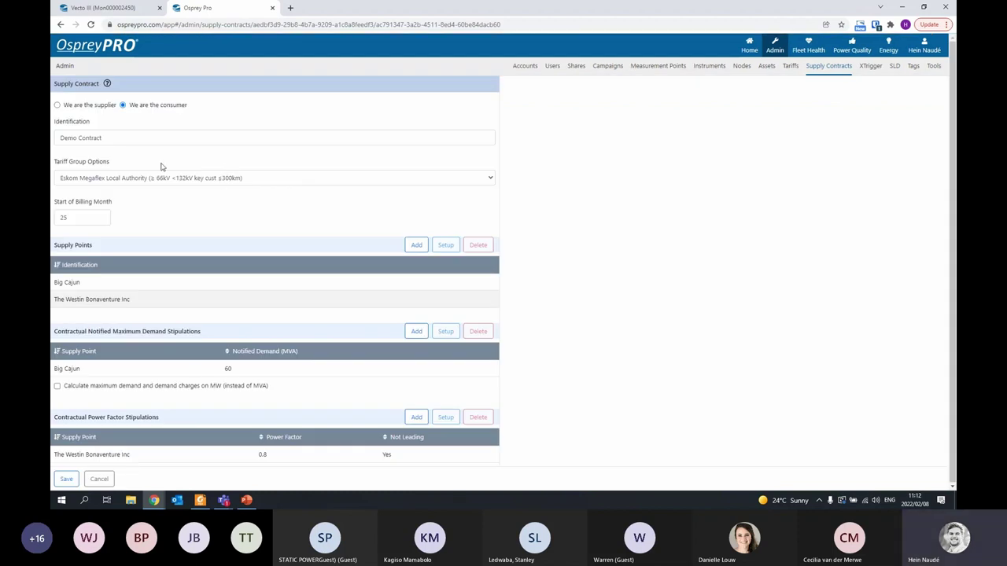
{"action": "double_click", "coordinate": [74, 217]}
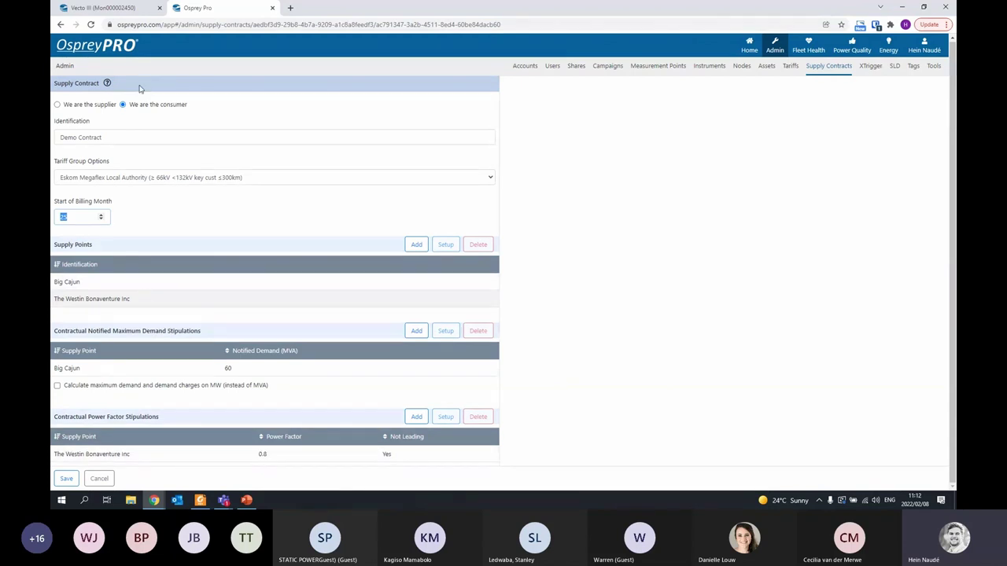
{"action": "left_click", "coordinate": [99, 478]}
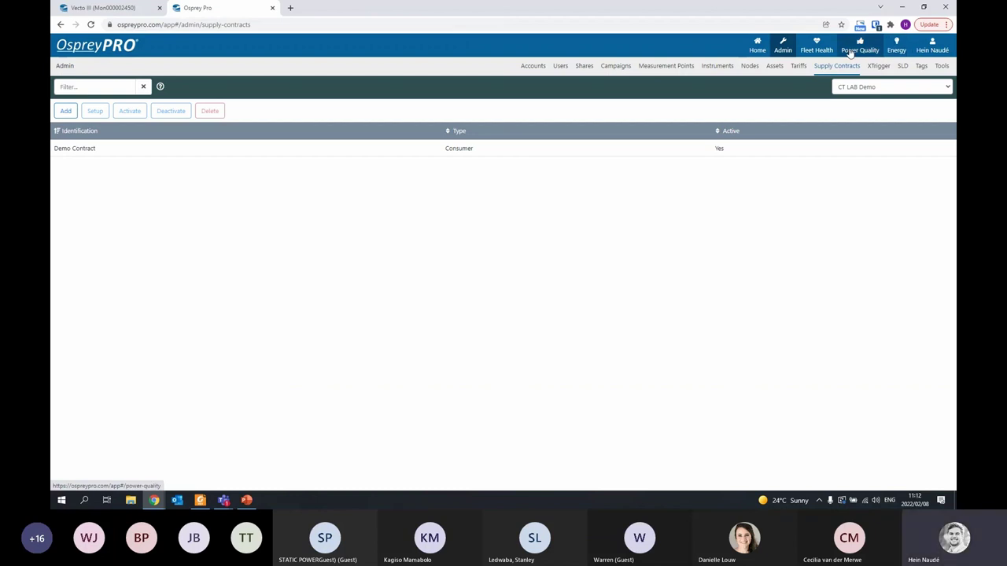
Review the account's XTrigger groups, single line diagrams, measurement point tags and available admin tools
{"action": "left_click", "coordinate": [879, 67]}
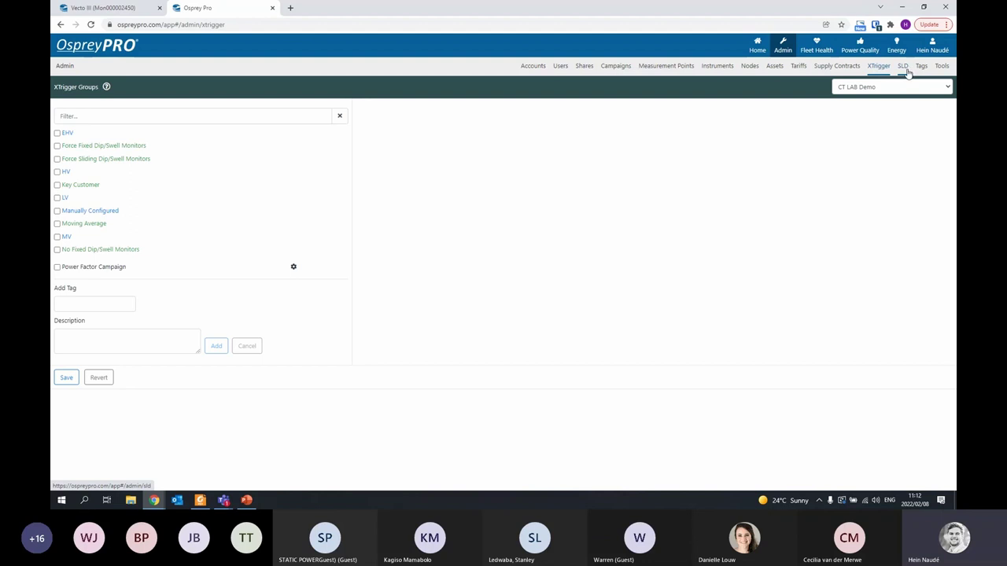
{"action": "left_click", "coordinate": [907, 69]}
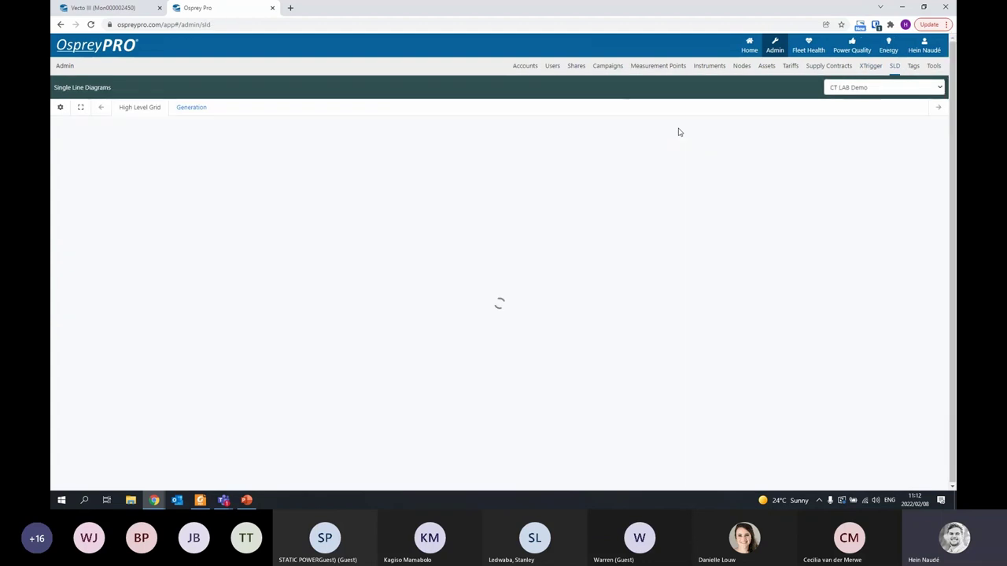
{"action": "left_click", "coordinate": [914, 66]}
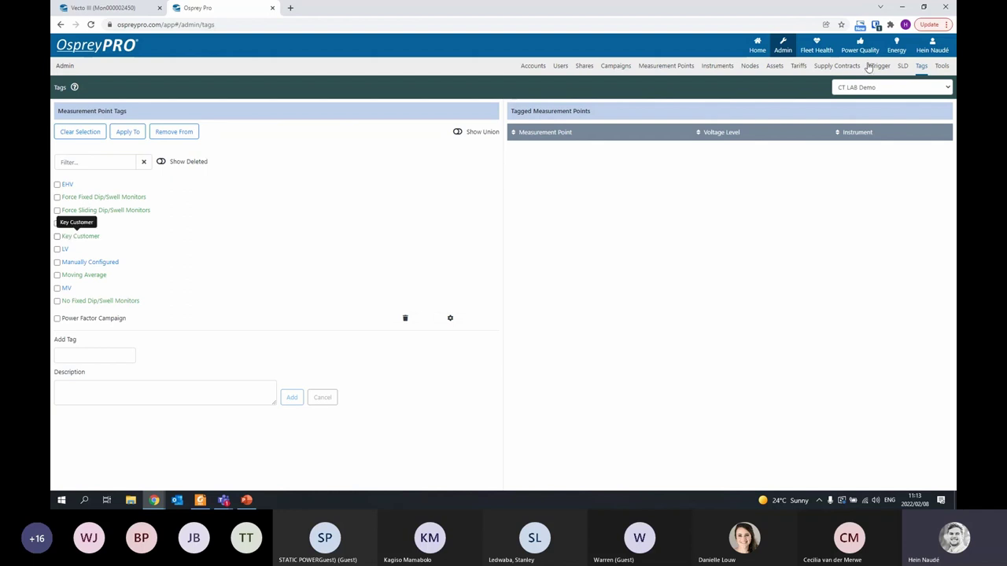
{"action": "left_click", "coordinate": [942, 66]}
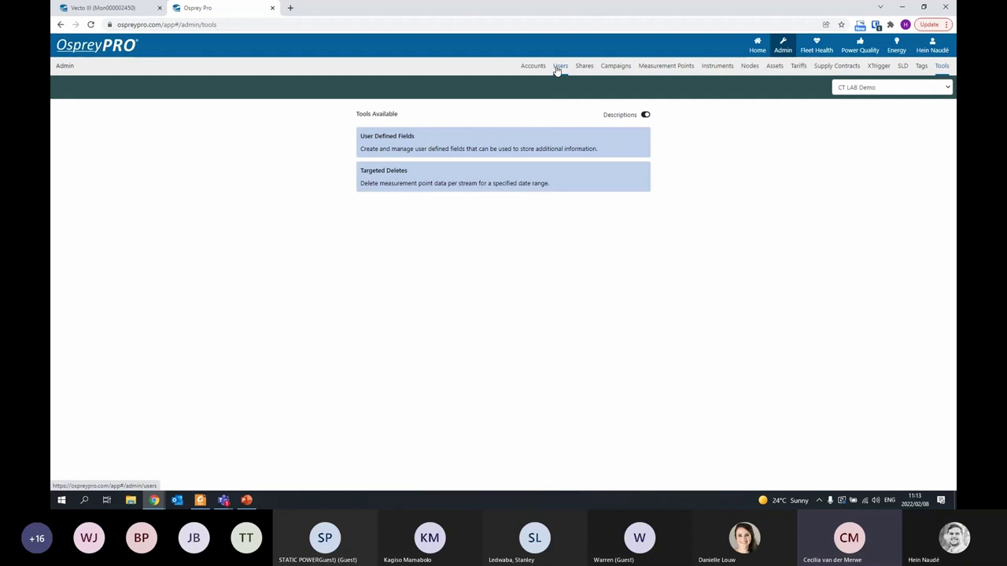
Compare the admin list of measurement points with the list of instruments attached to them
{"action": "left_click", "coordinate": [666, 67]}
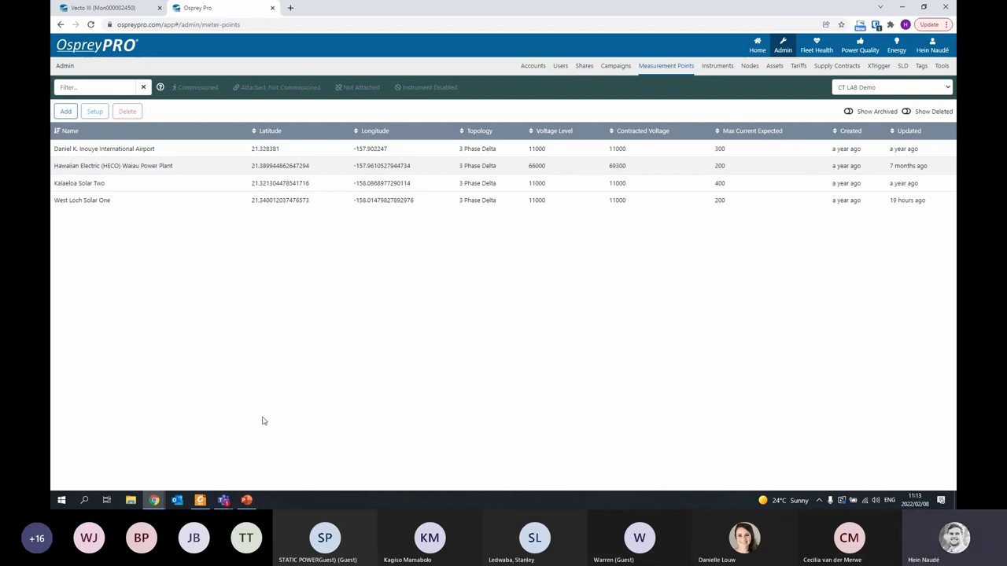
{"action": "left_click", "coordinate": [715, 67]}
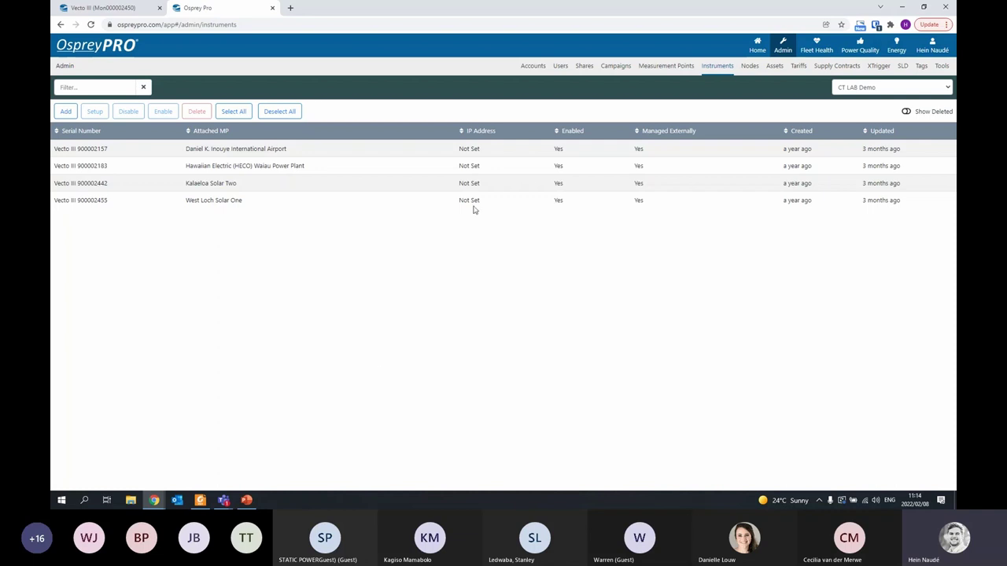
{"action": "left_click", "coordinate": [665, 66]}
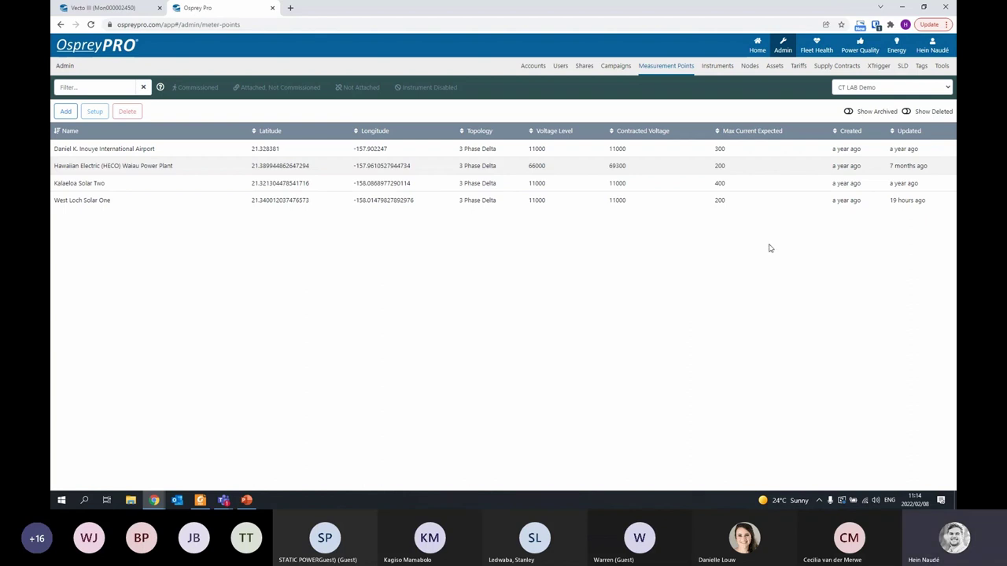
{"action": "left_click", "coordinate": [712, 69]}
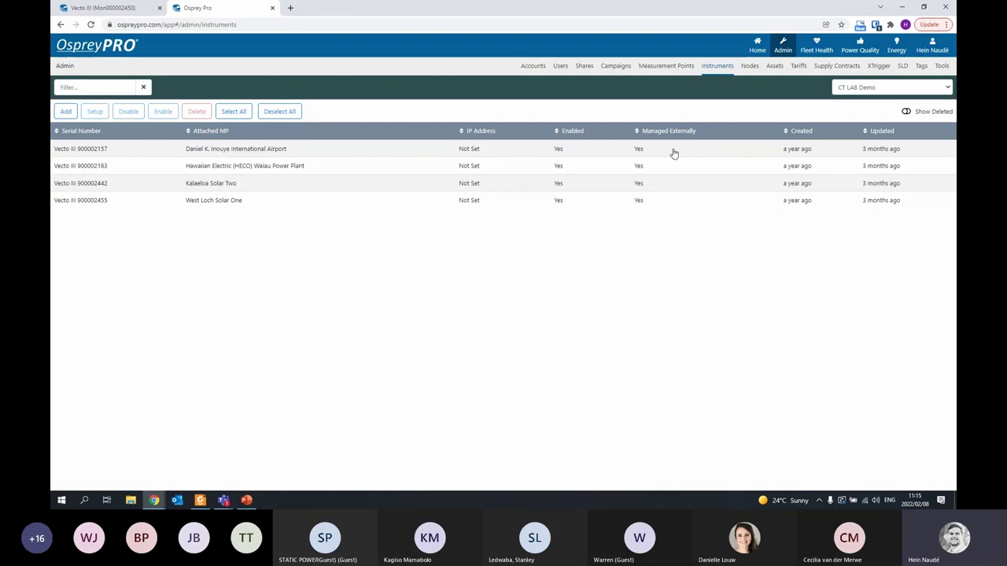
{"action": "left_click", "coordinate": [690, 69]}
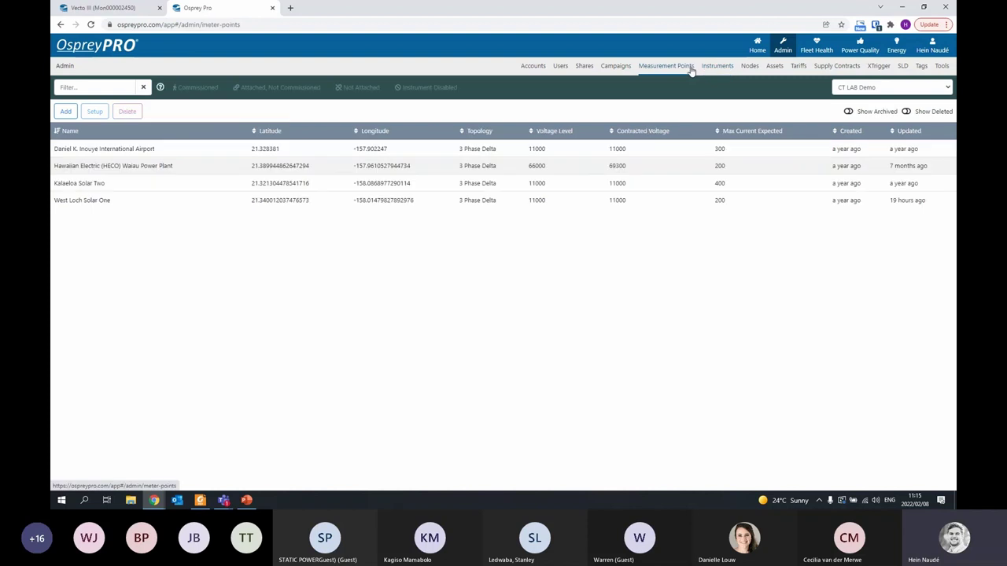
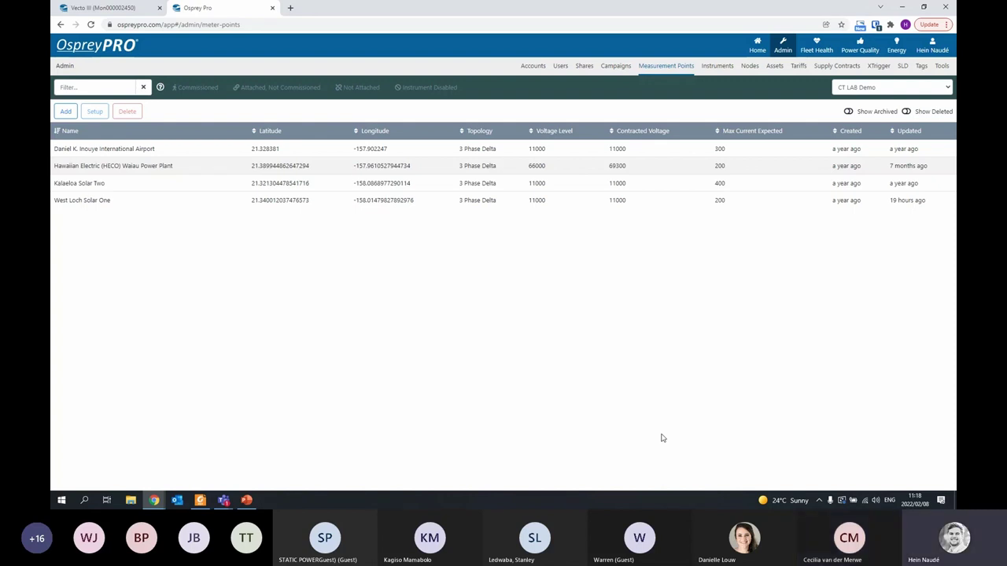
Open the CT LAB Demo account's ad hoc reports and look through the list of generated reports
{"action": "left_click", "coordinate": [756, 49]}
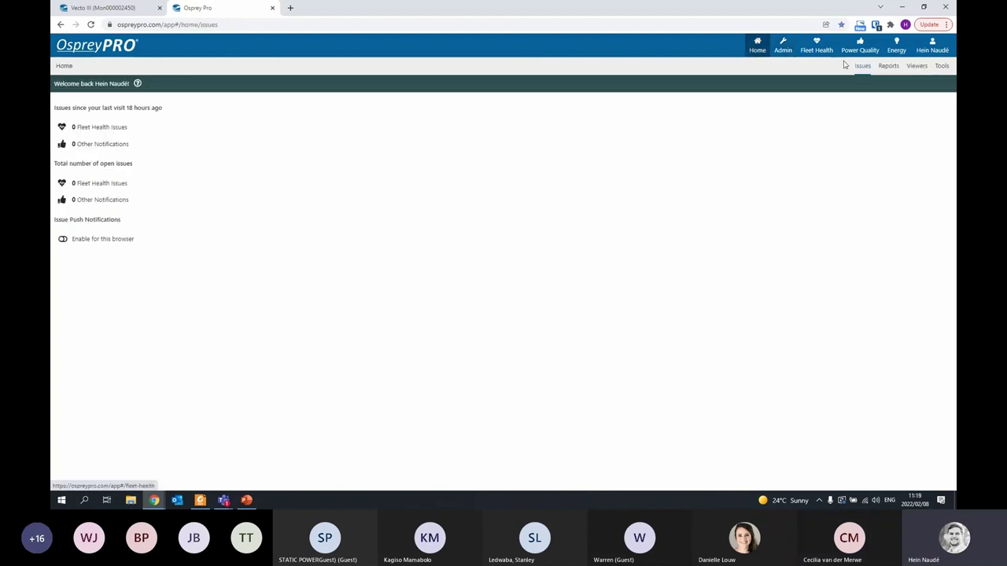
{"action": "left_click", "coordinate": [888, 67]}
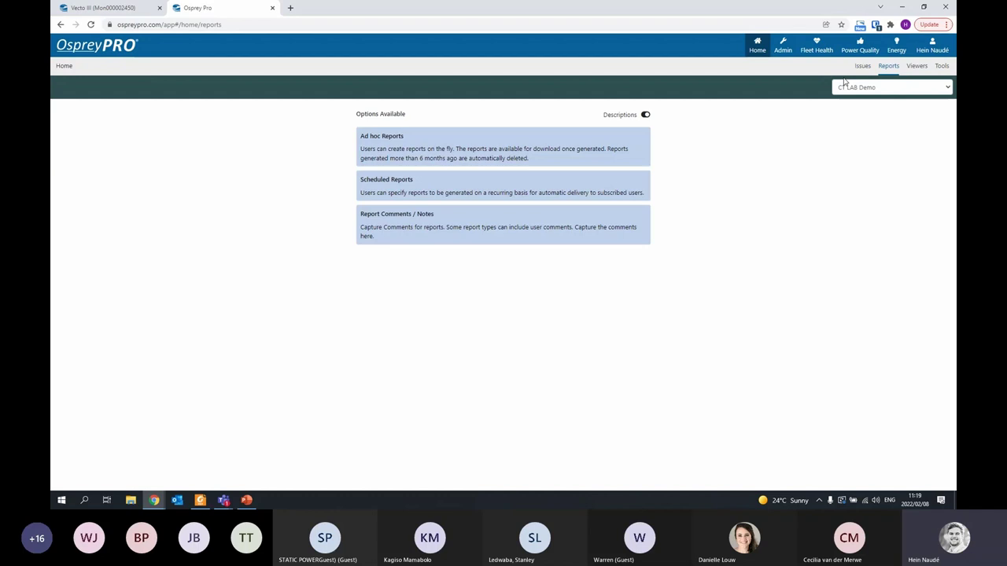
{"action": "left_click", "coordinate": [756, 51]}
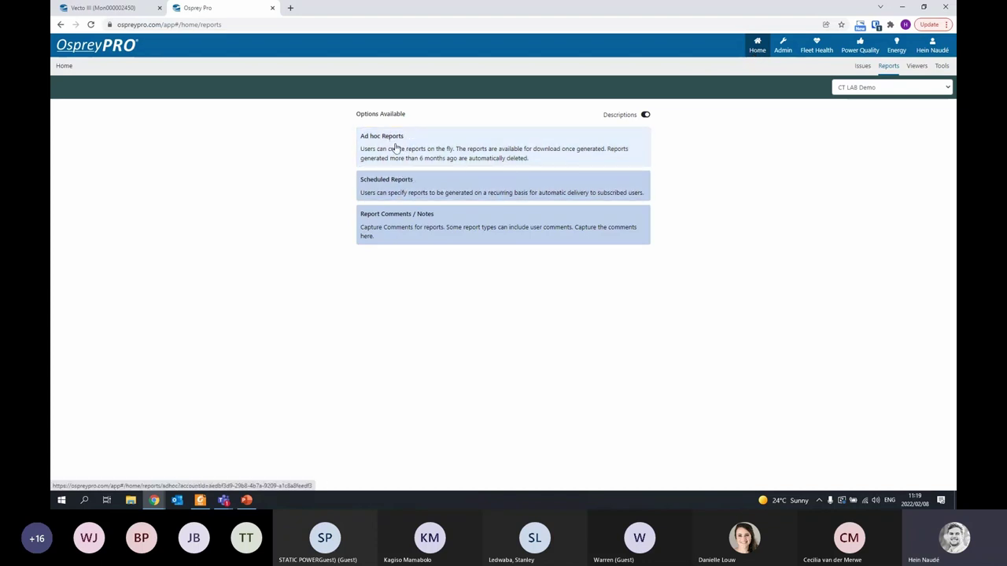
{"action": "left_click", "coordinate": [511, 146]}
{"action": "left_click", "coordinate": [388, 142]}
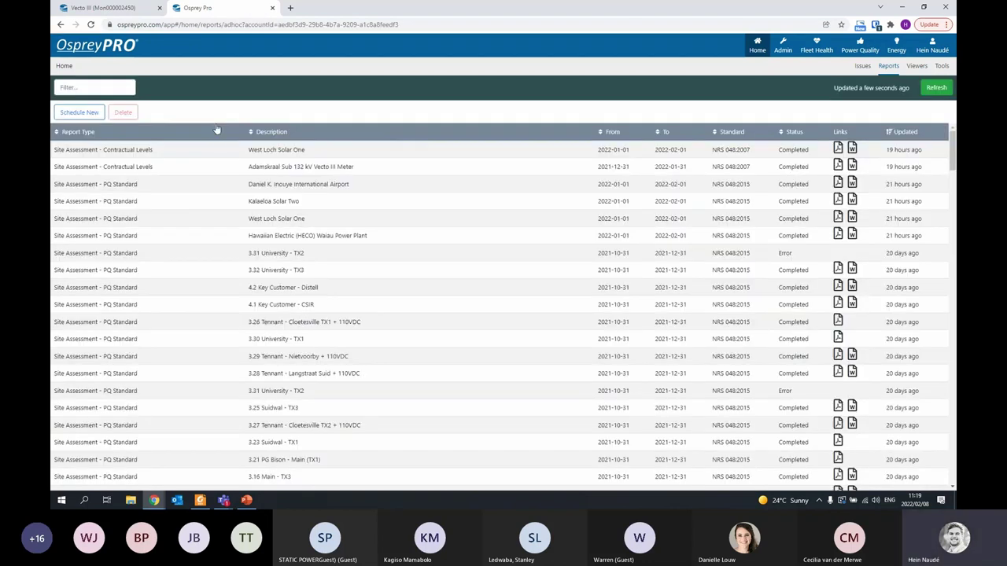
{"action": "scroll", "coordinate": [202, 165], "scroll_direction": "down", "scroll_amount": 10}
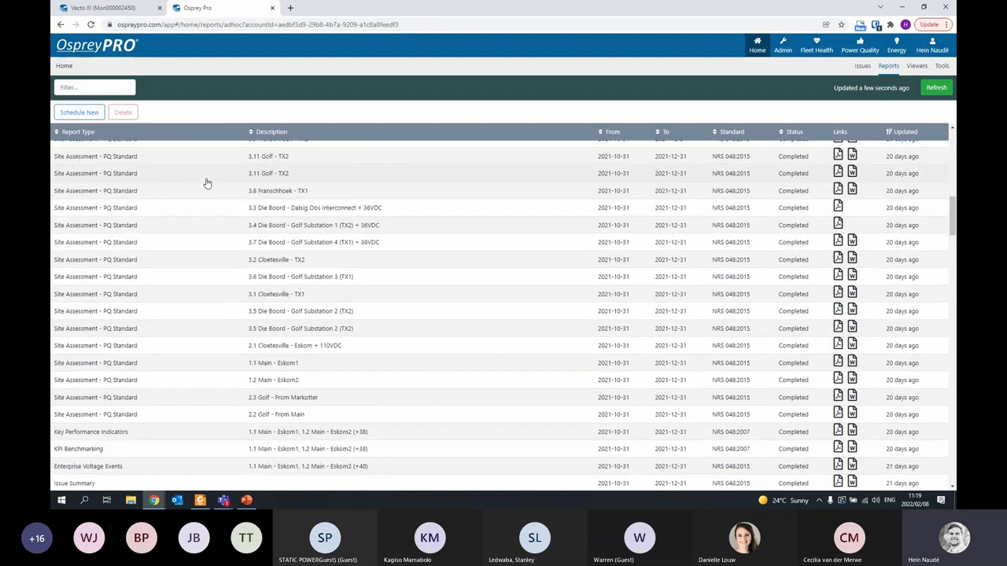
{"action": "scroll", "coordinate": [206, 184], "scroll_direction": "down", "scroll_amount": 10}
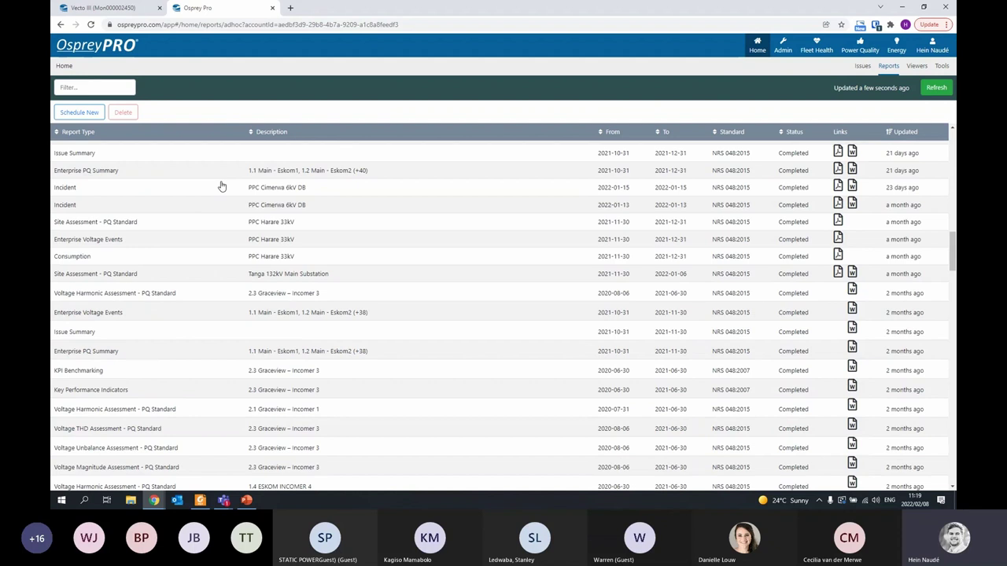
Start a new ad hoc Site Assessment - PQ Standard report and review the available classification standards
{"action": "left_click", "coordinate": [82, 112]}
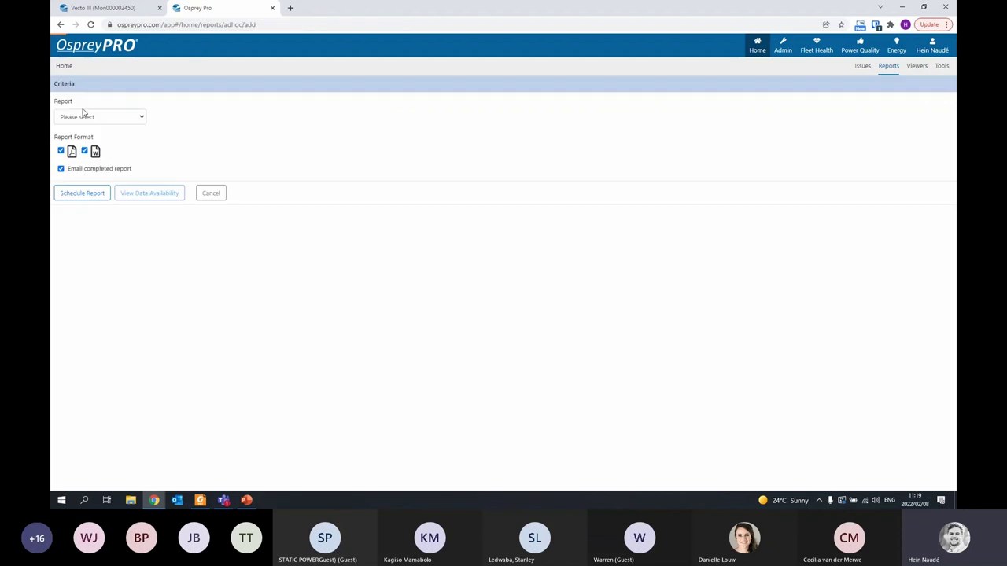
{"action": "left_click", "coordinate": [149, 116]}
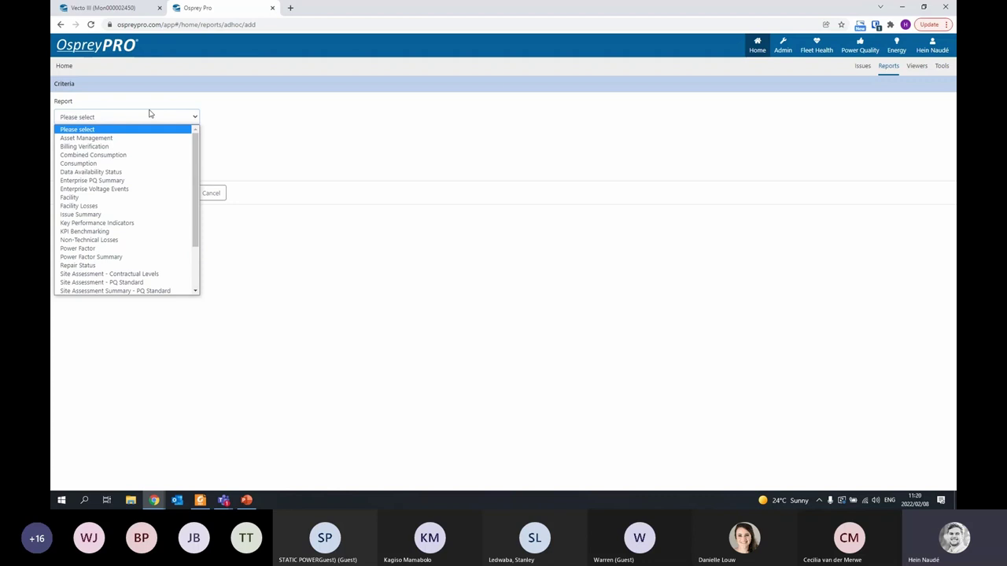
{"action": "left_click", "coordinate": [110, 282]}
{"action": "left_click", "coordinate": [110, 159]}
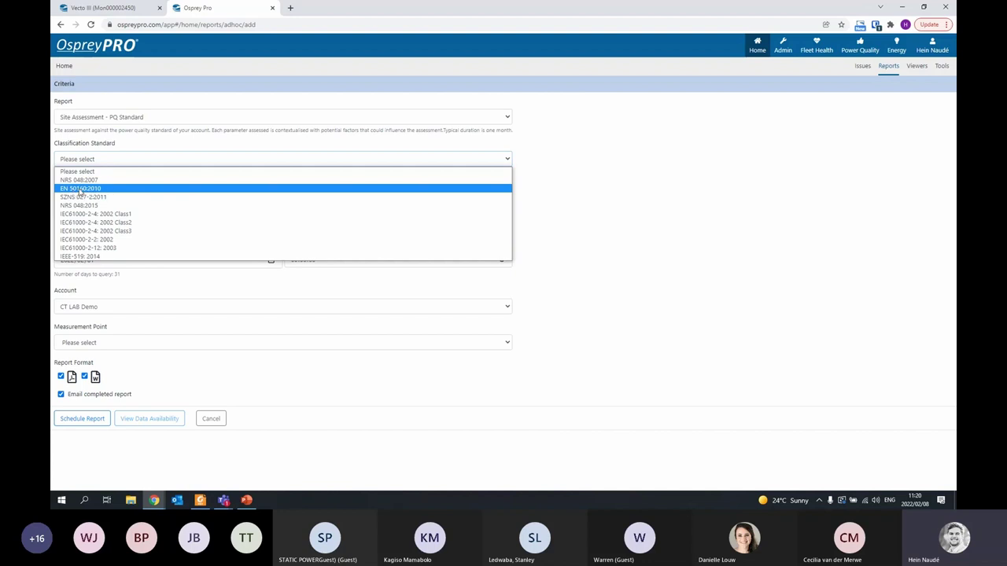
Review all report types available for ad hoc reporting, and cancel the new report without scheduling it
{"action": "left_click", "coordinate": [116, 120]}
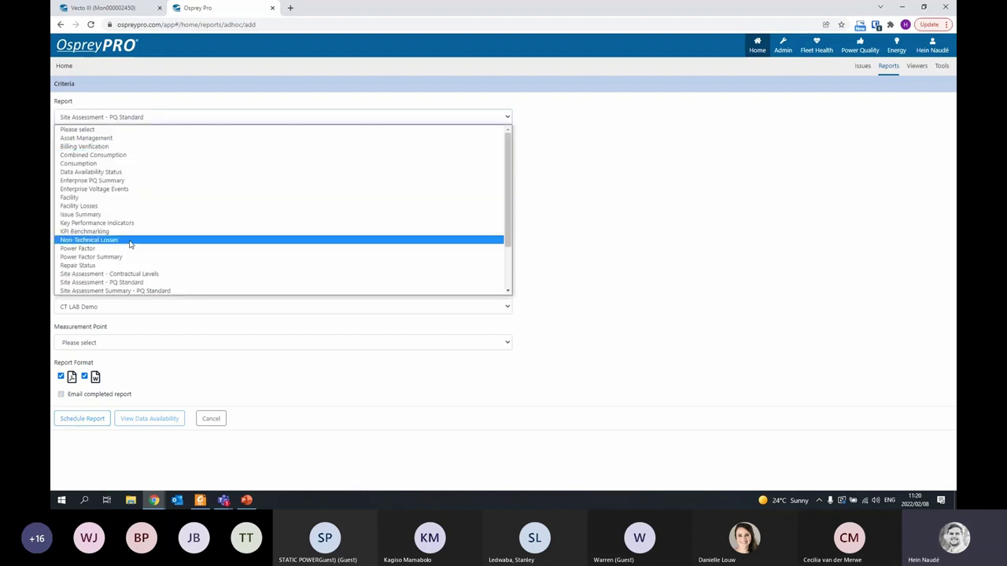
{"action": "scroll", "coordinate": [126, 236], "scroll_direction": "down", "scroll_amount": 3}
{"action": "scroll", "coordinate": [124, 213], "scroll_direction": "up", "scroll_amount": 3}
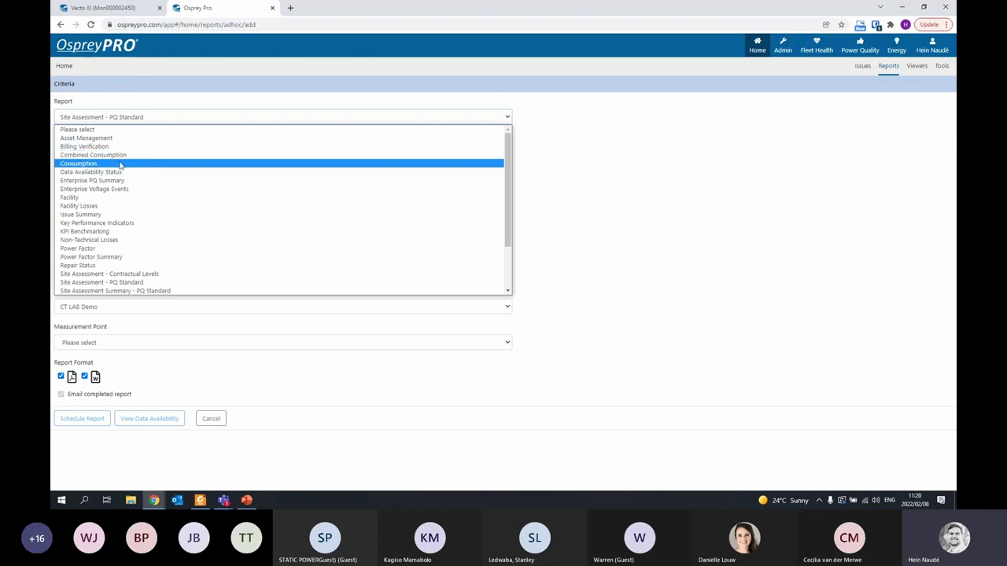
{"action": "scroll", "coordinate": [120, 165], "scroll_direction": "down", "scroll_amount": 3}
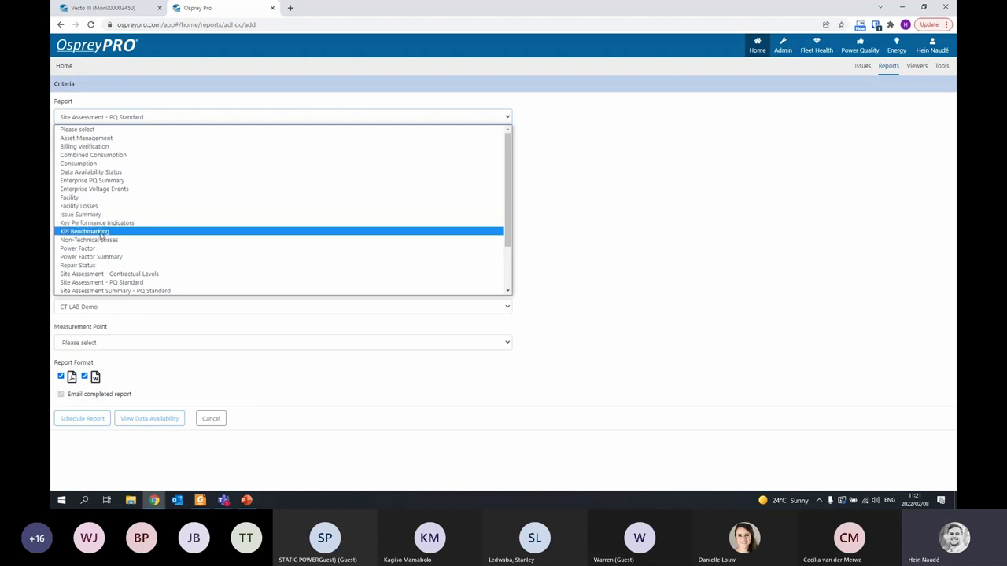
{"action": "scroll", "coordinate": [126, 208], "scroll_direction": "down", "scroll_amount": 2}
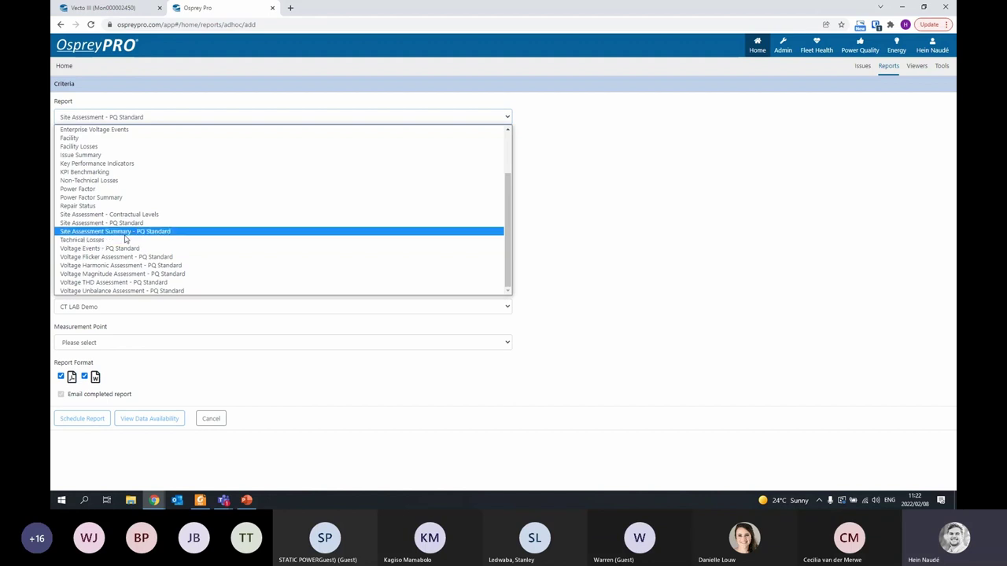
{"action": "scroll", "coordinate": [106, 248], "scroll_direction": "up", "scroll_amount": 3}
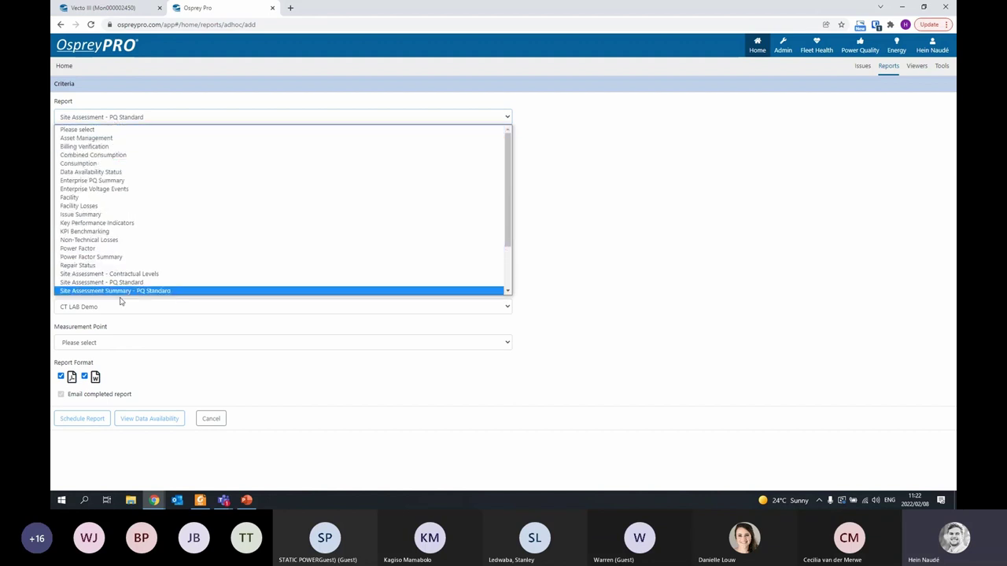
{"action": "scroll", "coordinate": [118, 291], "scroll_direction": "down", "scroll_amount": 3}
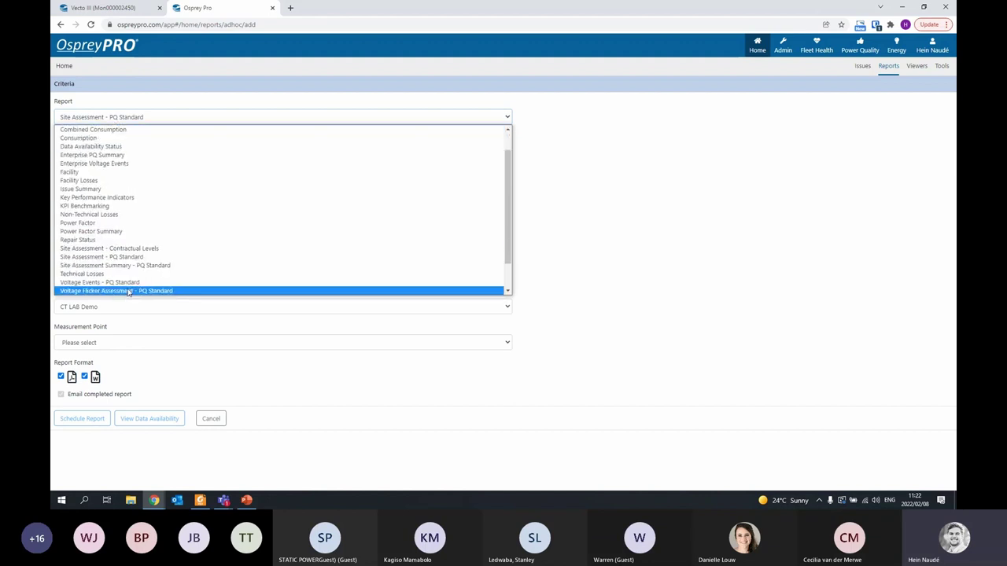
{"action": "left_click", "coordinate": [211, 419]}
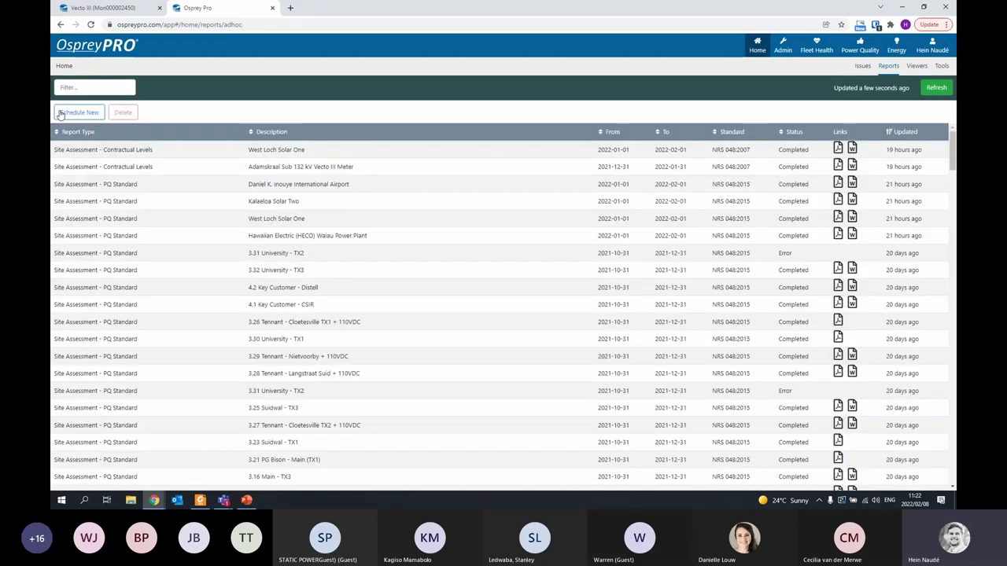
Start a new report schedule under Scheduled Reports and review the report types it offers
{"action": "left_click", "coordinate": [893, 69]}
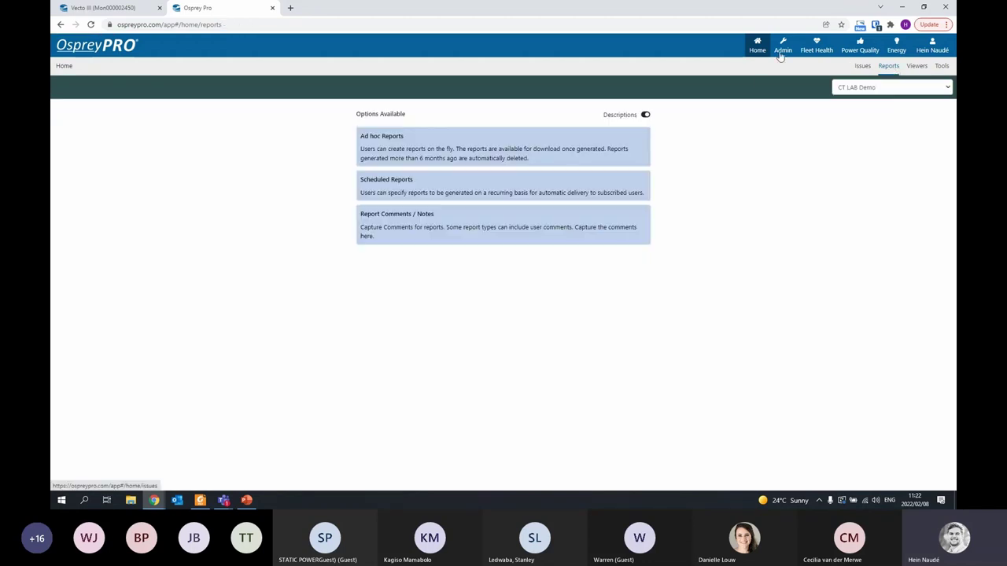
{"action": "left_click", "coordinate": [400, 184]}
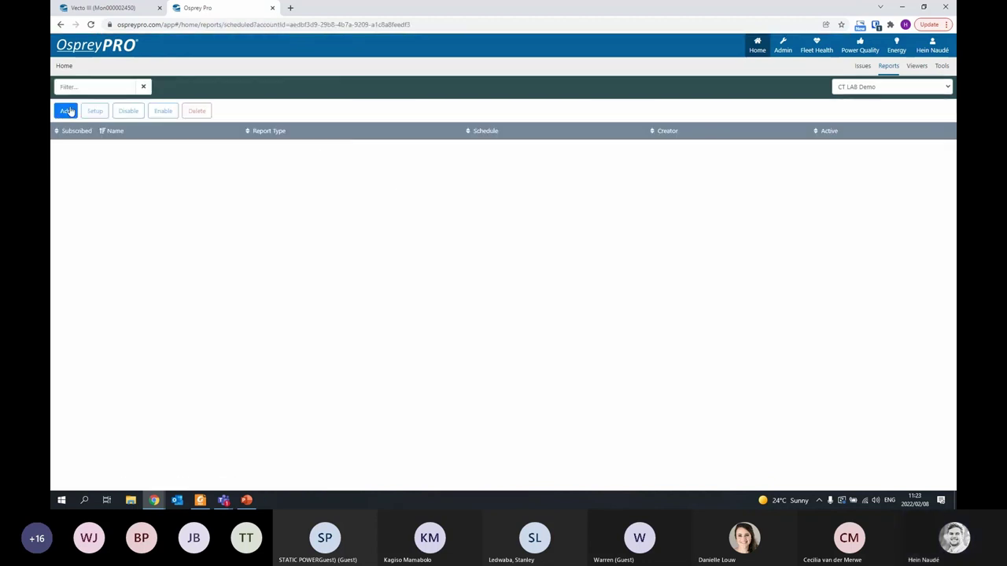
{"action": "left_click", "coordinate": [65, 112]}
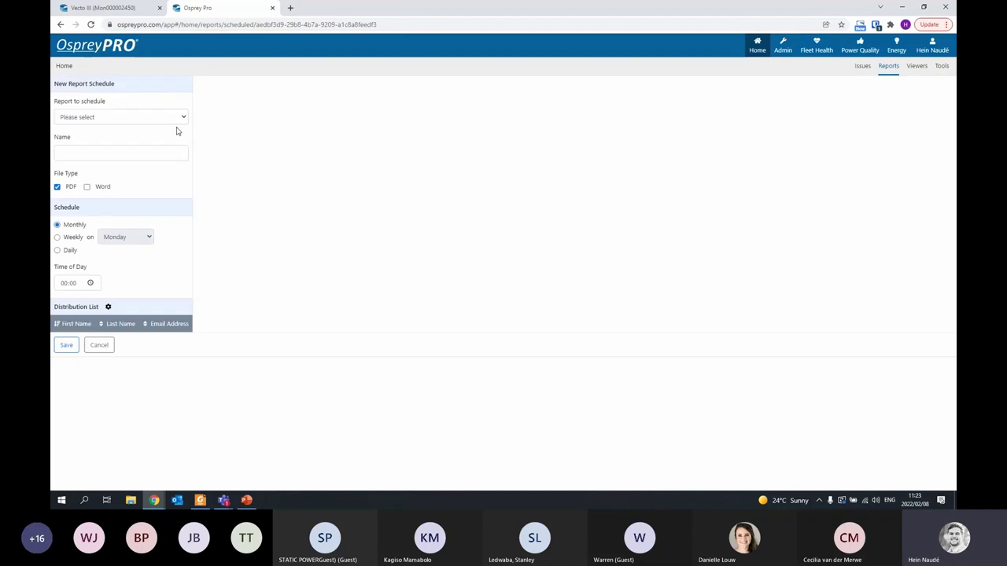
{"action": "left_click", "coordinate": [175, 118]}
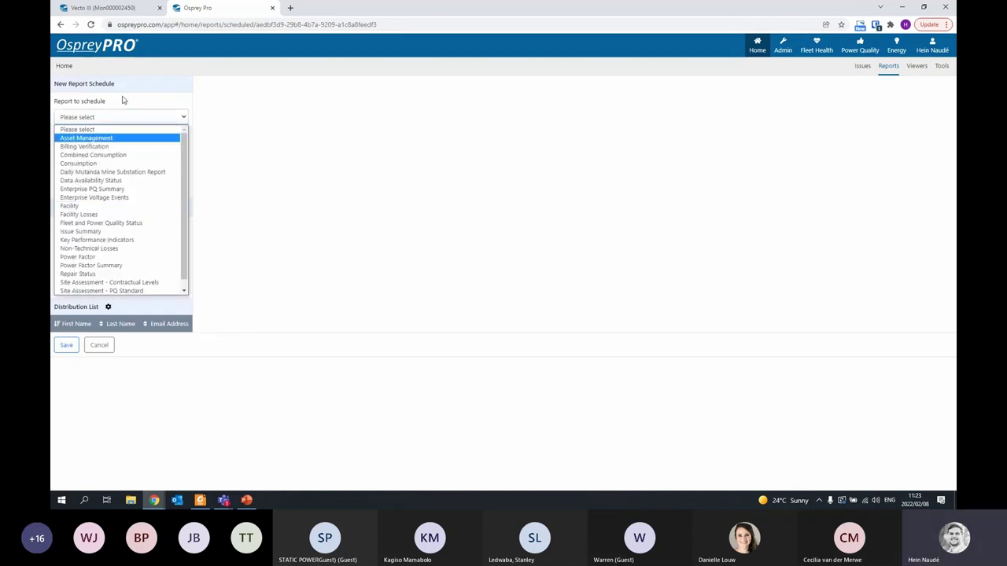
{"action": "left_click", "coordinate": [157, 124]}
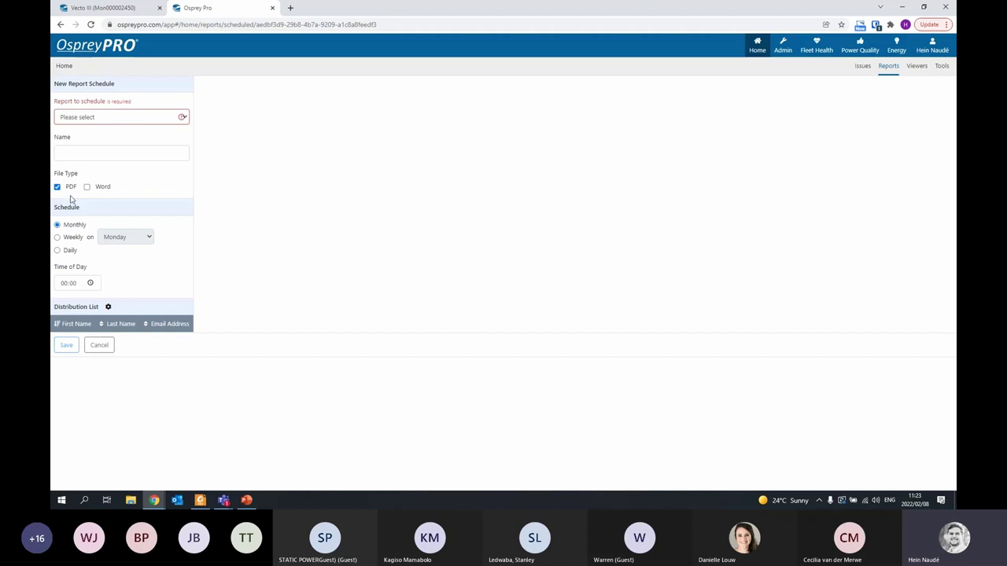
Try the weekly, daily and monthly frequencies for the new report schedule, and cancel it without saving
{"action": "left_click", "coordinate": [57, 238]}
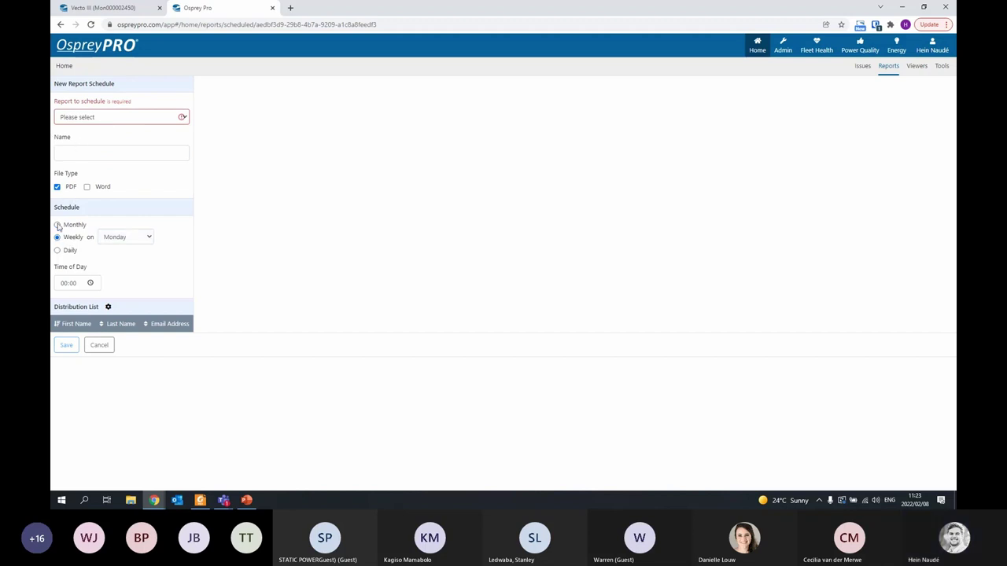
{"action": "left_click", "coordinate": [57, 225]}
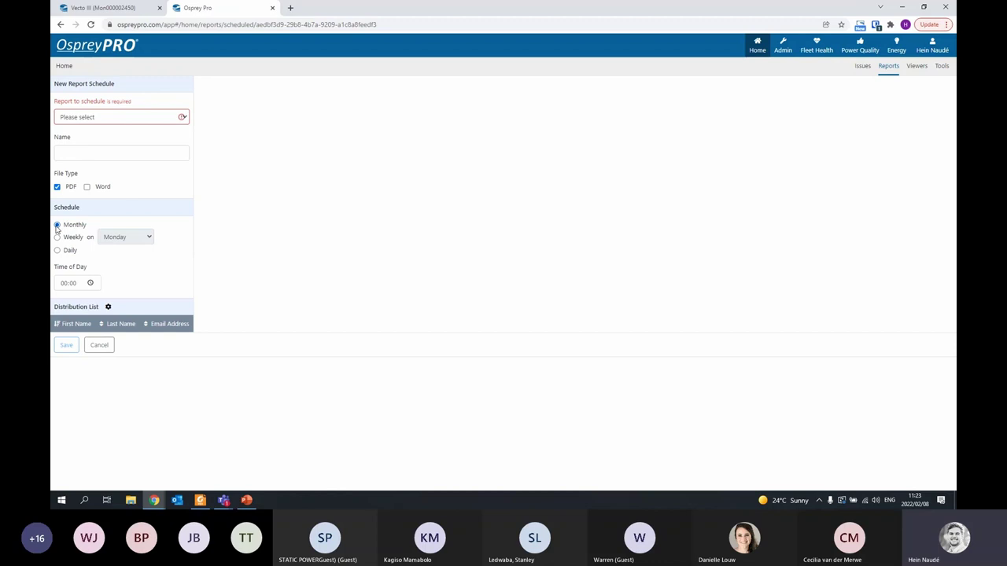
{"action": "left_click", "coordinate": [57, 250]}
{"action": "left_click", "coordinate": [57, 225]}
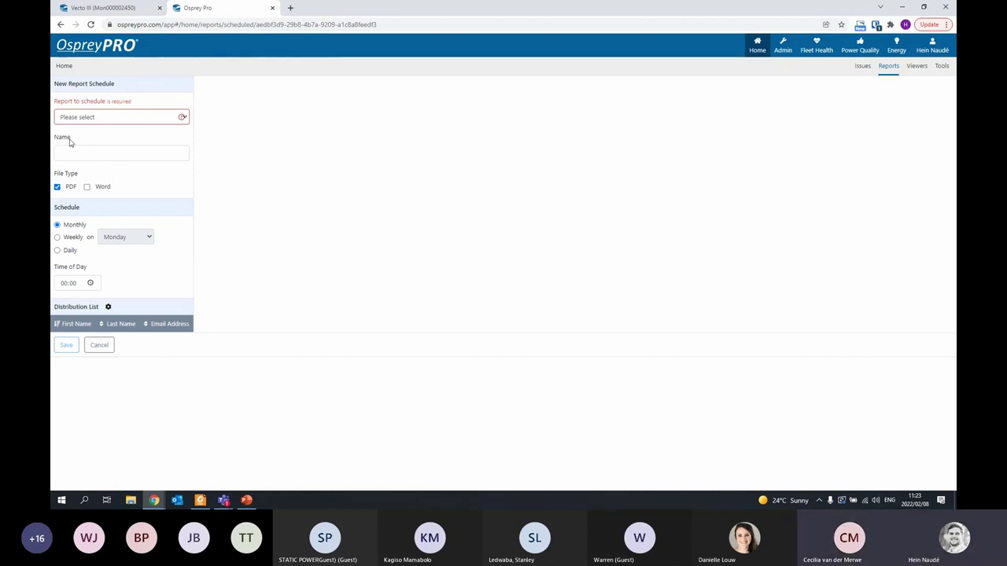
{"action": "left_click", "coordinate": [99, 346]}
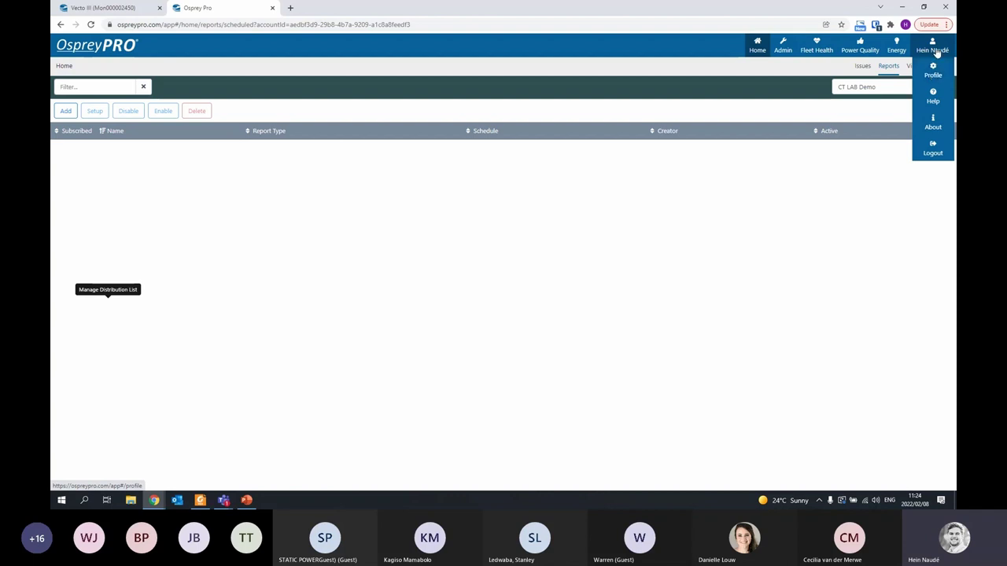
Open the software's version information and read the What's New notes for versions 5.8.1 and 5.8
{"action": "left_click", "coordinate": [932, 123]}
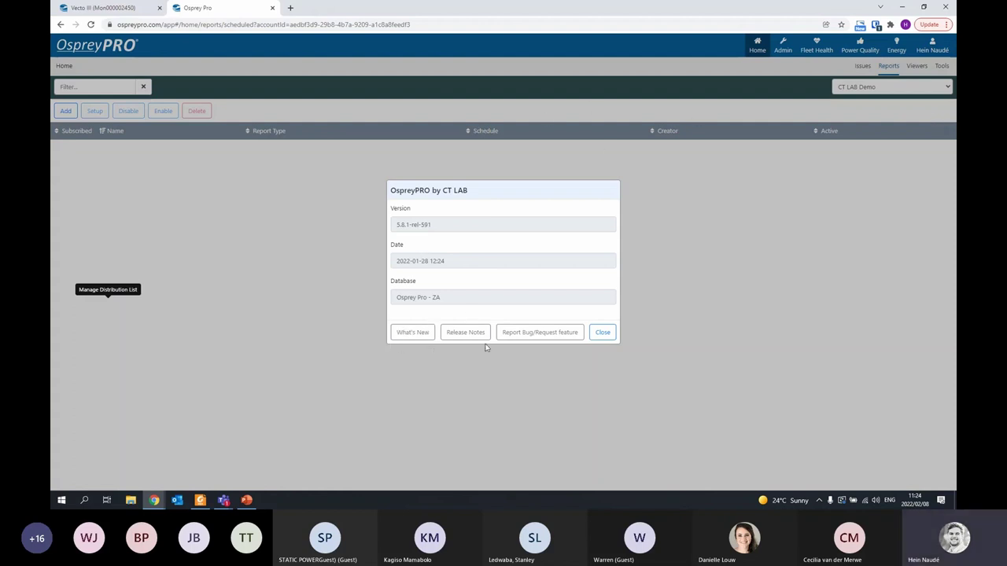
{"action": "left_click", "coordinate": [421, 335]}
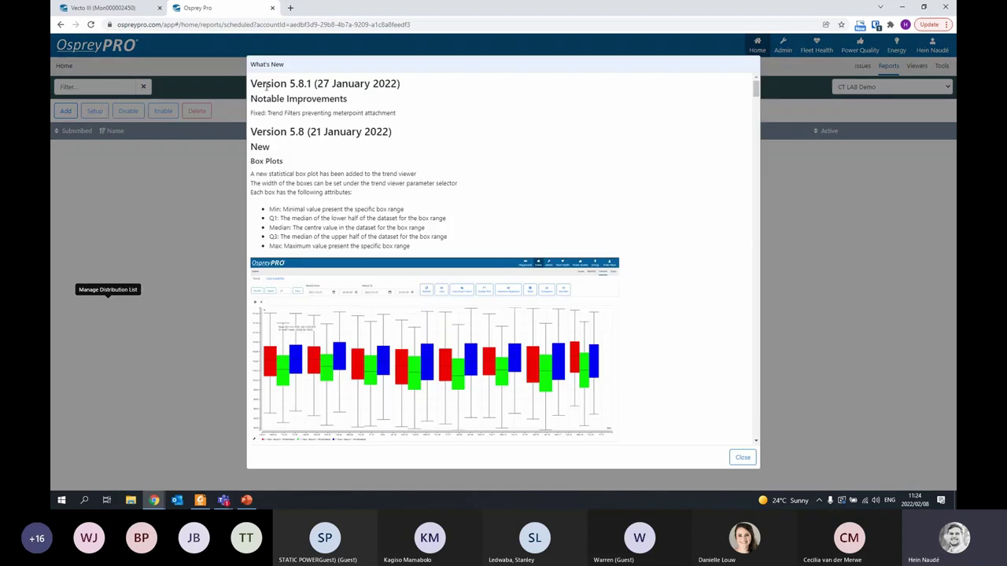
{"action": "left_click_drag", "start_coordinate": [250, 85], "coordinate": [401, 86]}
{"action": "left_click", "coordinate": [327, 95]}
{"action": "left_click_drag", "start_coordinate": [392, 114], "coordinate": [288, 99]}
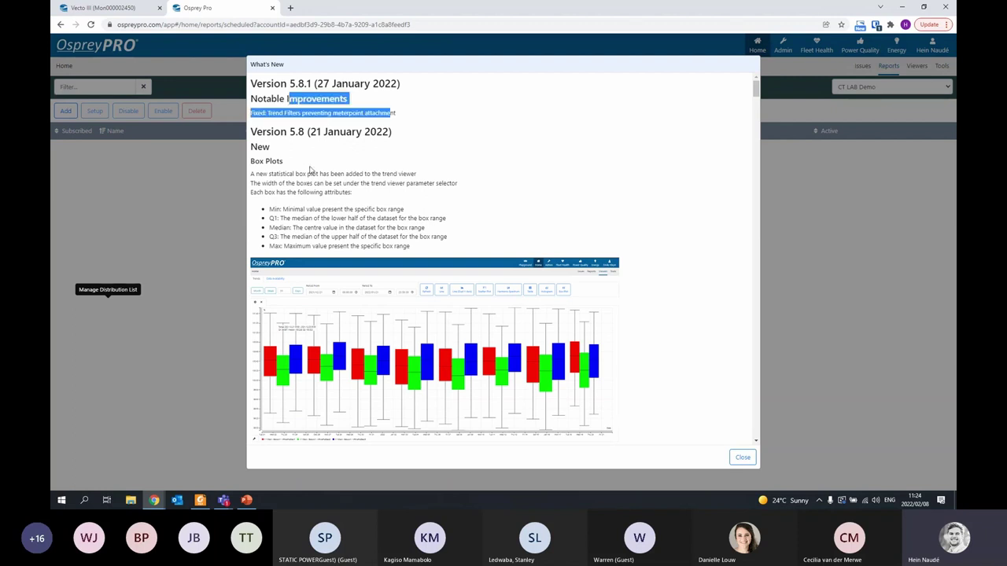
{"action": "scroll", "coordinate": [311, 169], "scroll_direction": "down", "scroll_amount": 1}
{"action": "scroll", "coordinate": [314, 154], "scroll_direction": "up", "scroll_amount": 1}
{"action": "left_click", "coordinate": [335, 173]}
{"action": "scroll", "coordinate": [336, 191], "scroll_direction": "down", "scroll_amount": 1}
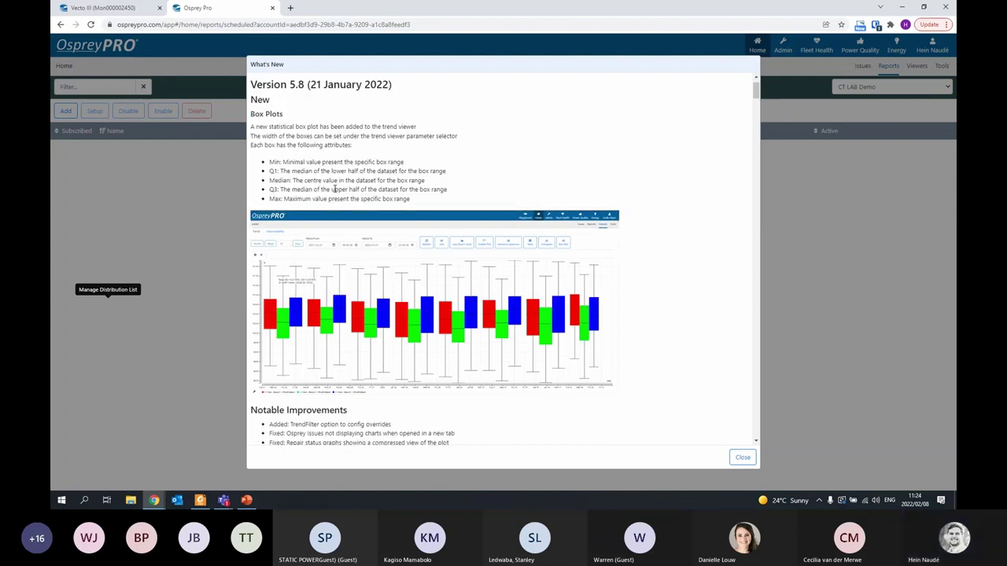
Browse the What's New notes of older software versions and close them
{"action": "scroll", "coordinate": [337, 185], "scroll_direction": "down", "scroll_amount": 8}
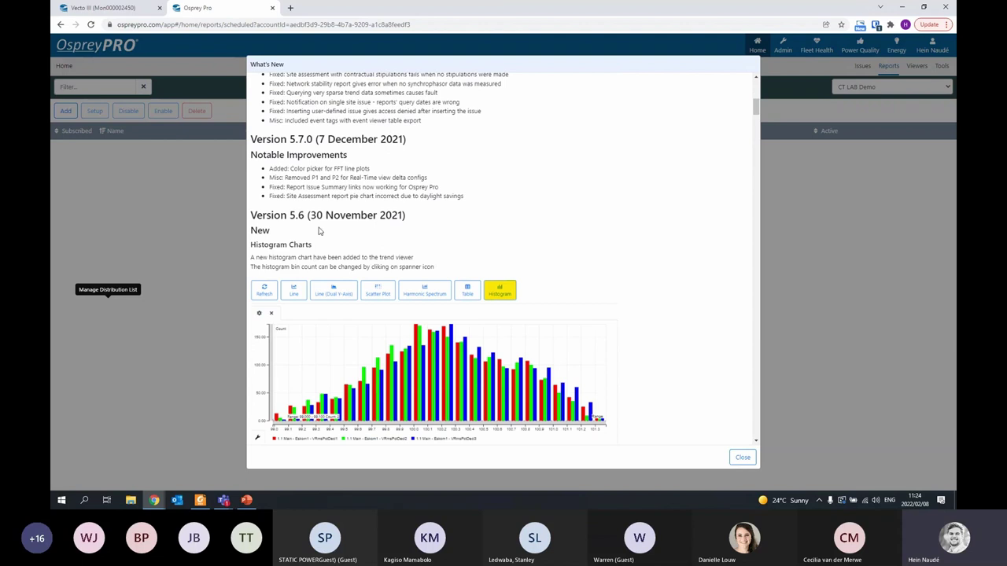
{"action": "scroll", "coordinate": [318, 209], "scroll_direction": "up", "scroll_amount": 9}
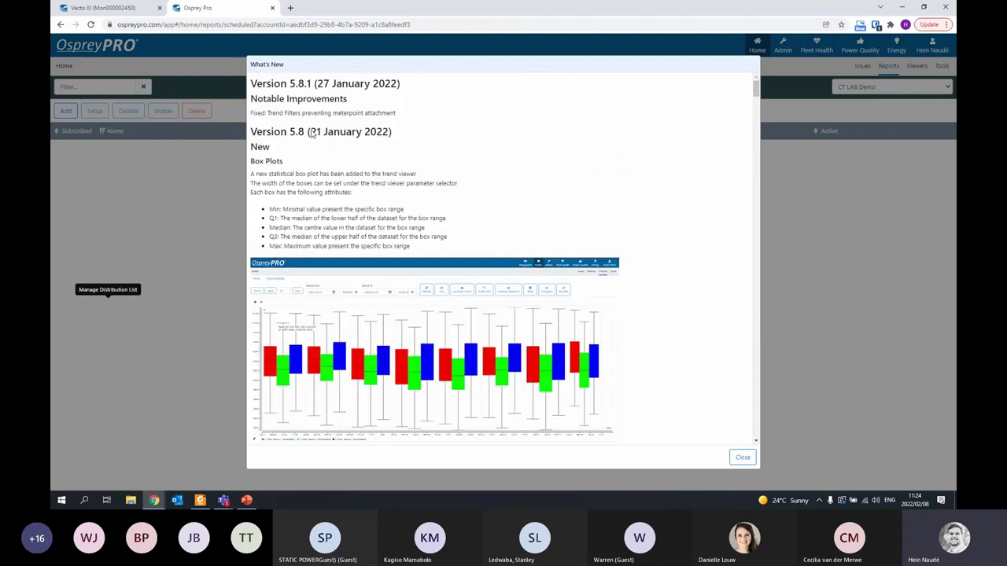
{"action": "scroll", "coordinate": [352, 157], "scroll_direction": "down", "scroll_amount": 12}
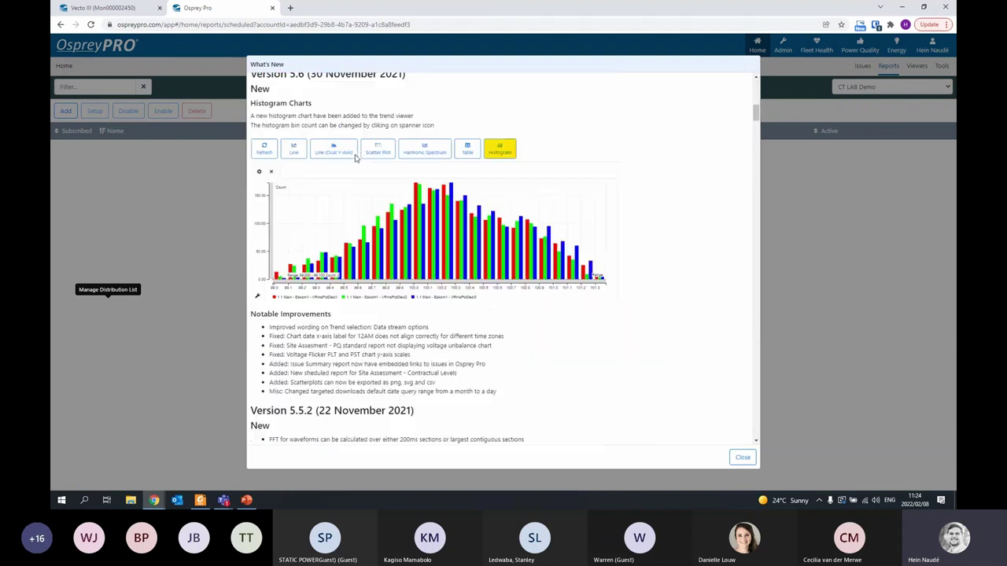
{"action": "scroll", "coordinate": [397, 142], "scroll_direction": "down", "scroll_amount": 15}
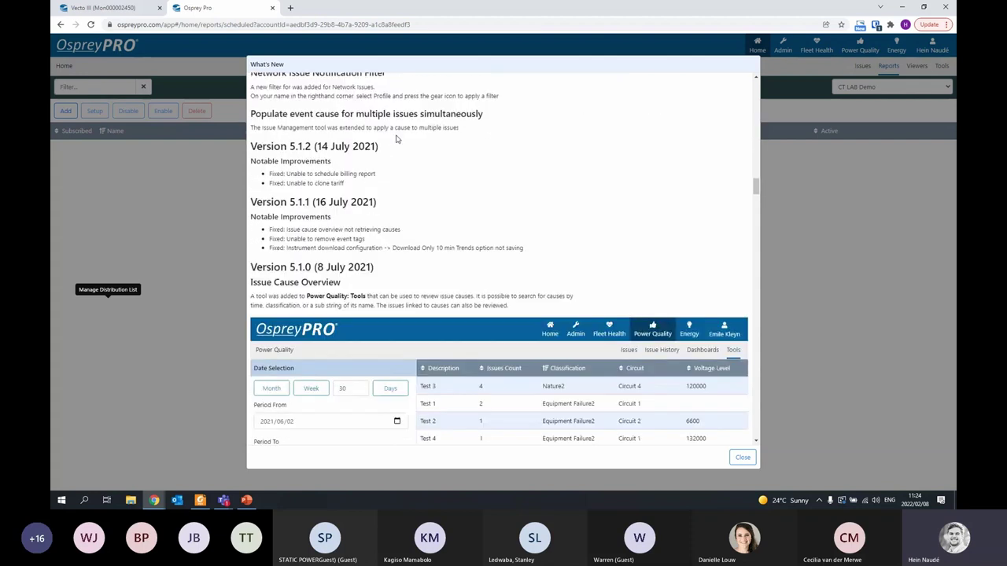
{"action": "scroll", "coordinate": [401, 142], "scroll_direction": "down", "scroll_amount": 4}
{"action": "scroll", "coordinate": [405, 153], "scroll_direction": "up", "scroll_amount": 10}
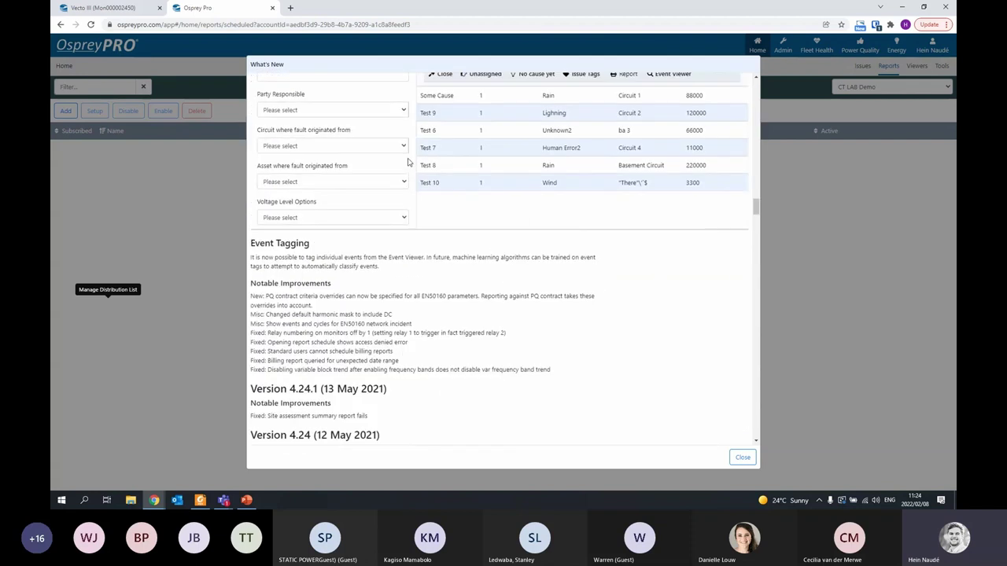
{"action": "left_click", "coordinate": [743, 457]}
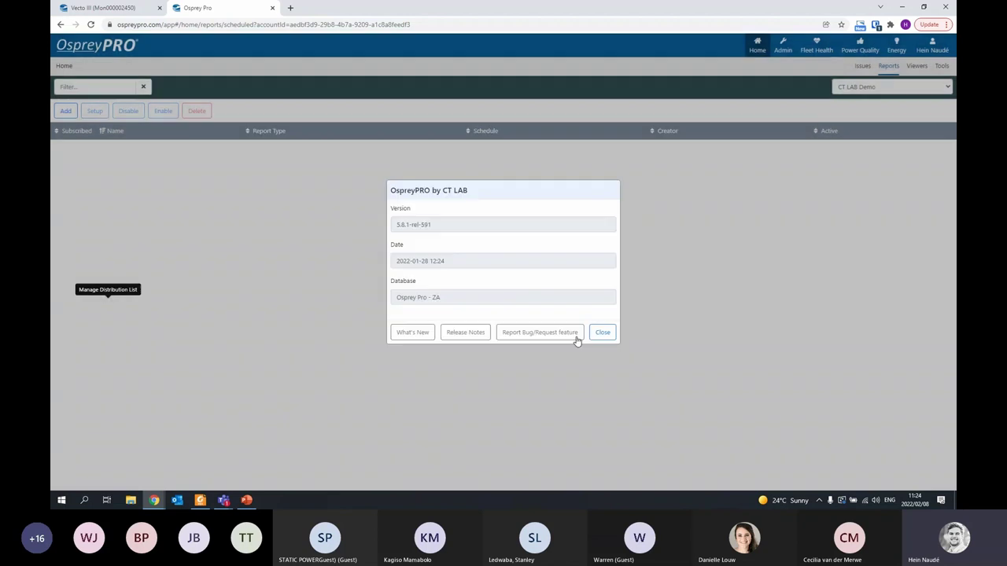
Review the fields of the bug report and feature request form, cancel it, and close the version information
{"action": "left_click", "coordinate": [532, 334]}
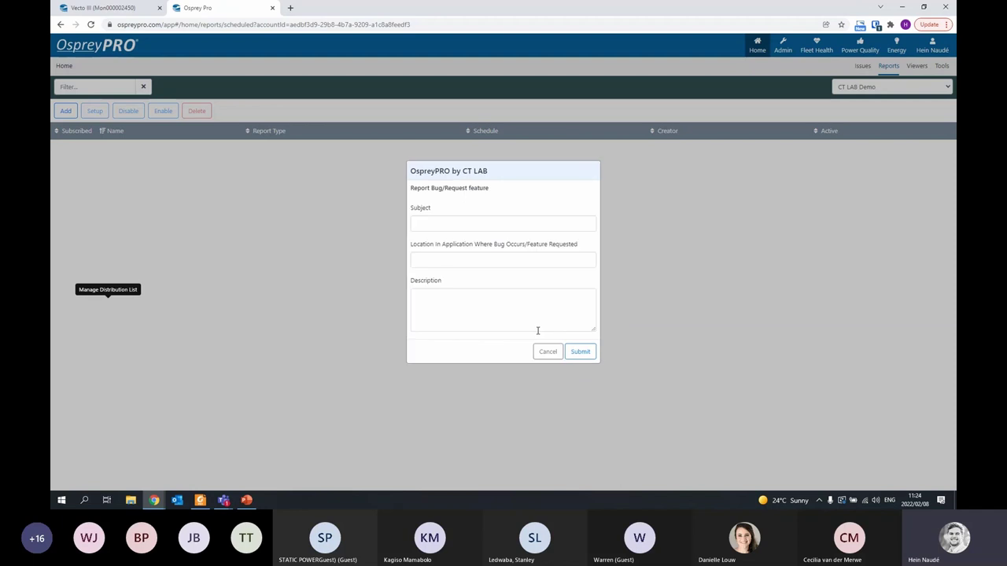
{"action": "left_click", "coordinate": [444, 222]}
{"action": "left_click", "coordinate": [489, 264]}
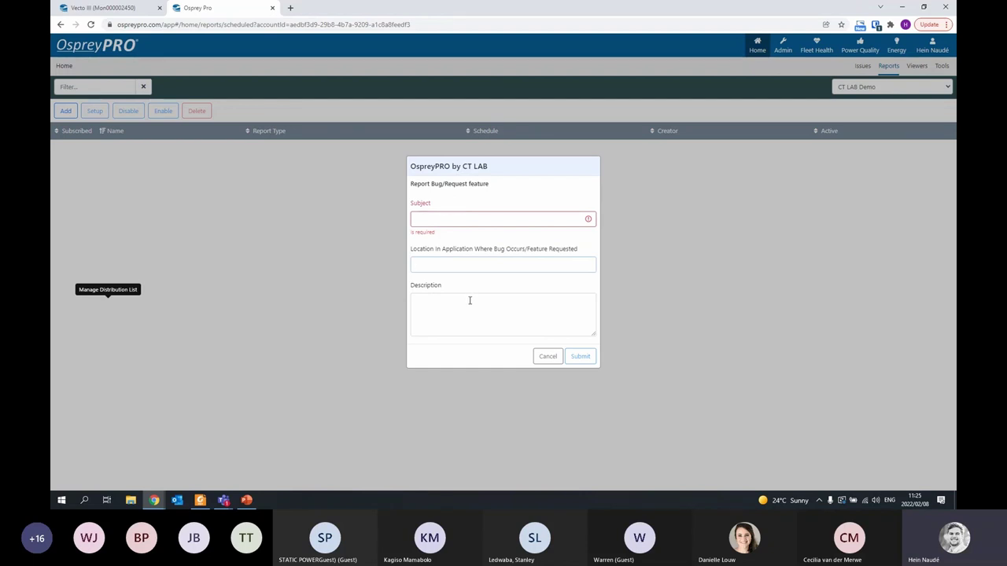
{"action": "left_click", "coordinate": [507, 268]}
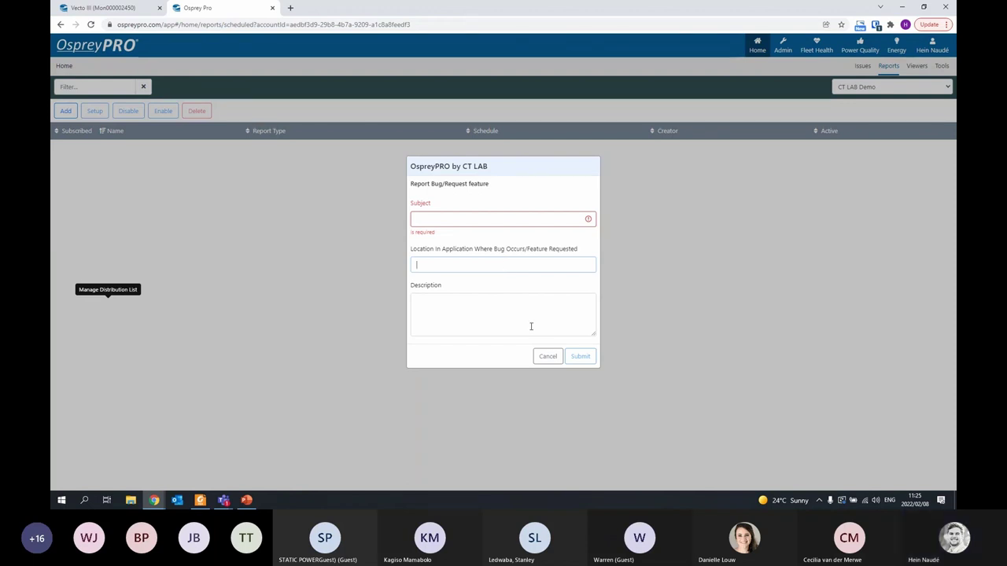
{"action": "left_click", "coordinate": [547, 358]}
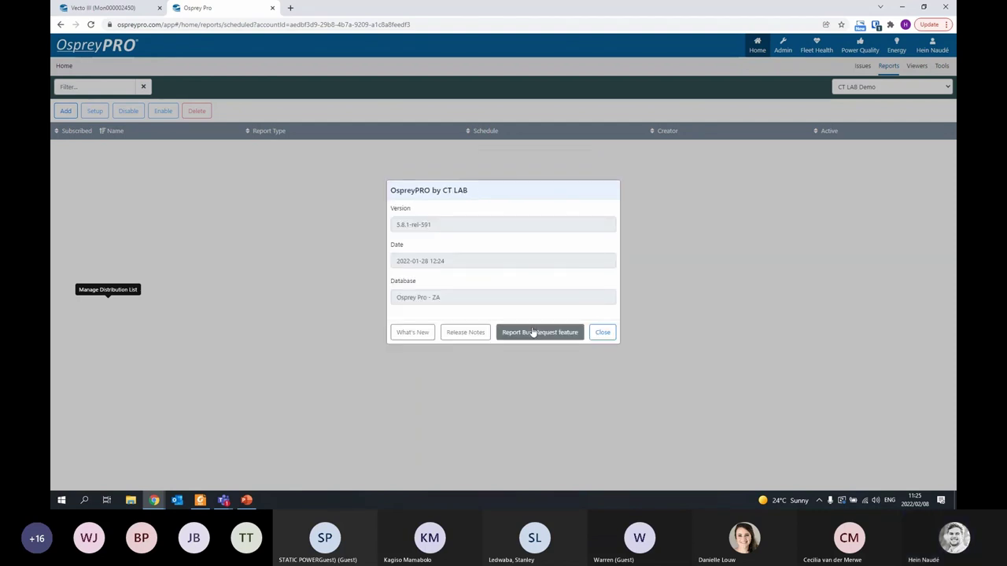
{"action": "left_click", "coordinate": [602, 332]}
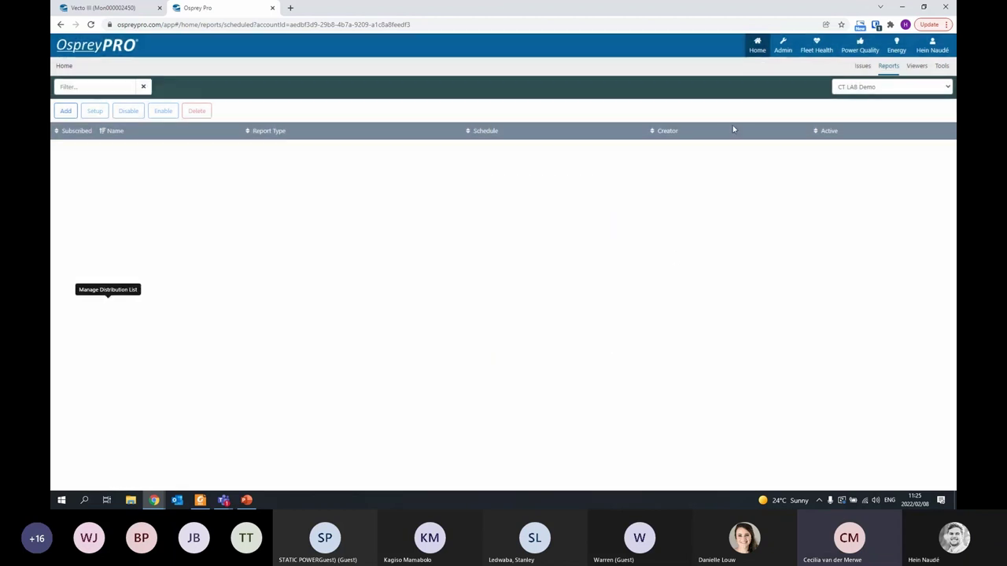
Start a new ad hoc Site Assessment - PQ Standard report with NRS 048:2015 as its classification standard
{"action": "left_click", "coordinate": [888, 66]}
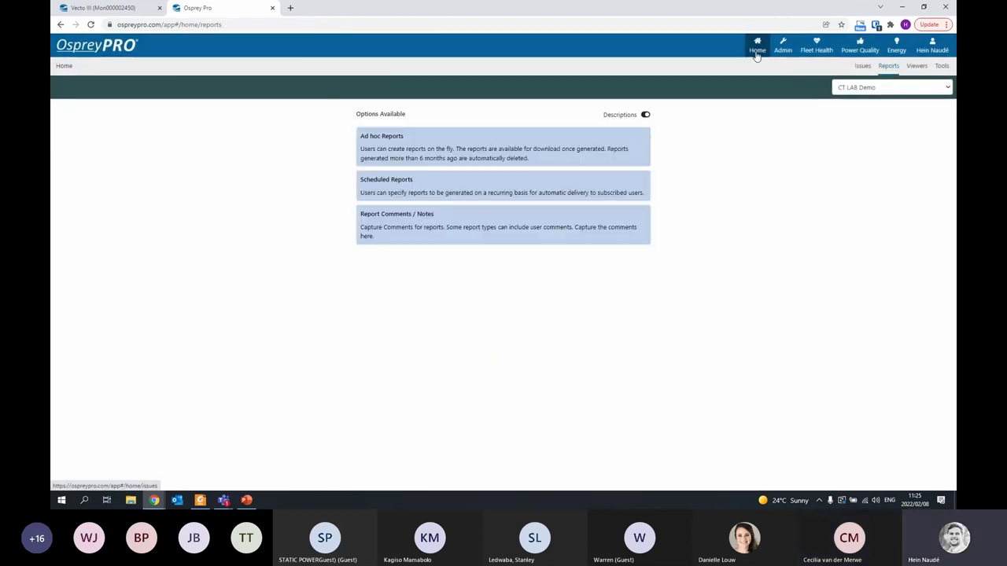
{"action": "left_click", "coordinate": [409, 143]}
{"action": "left_click", "coordinate": [77, 114]}
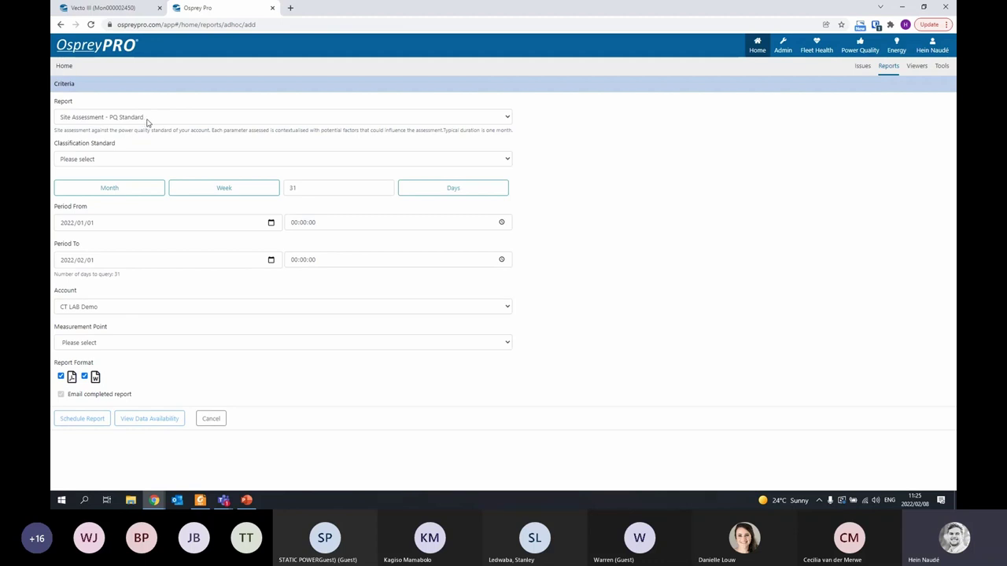
{"action": "left_click", "coordinate": [114, 160]}
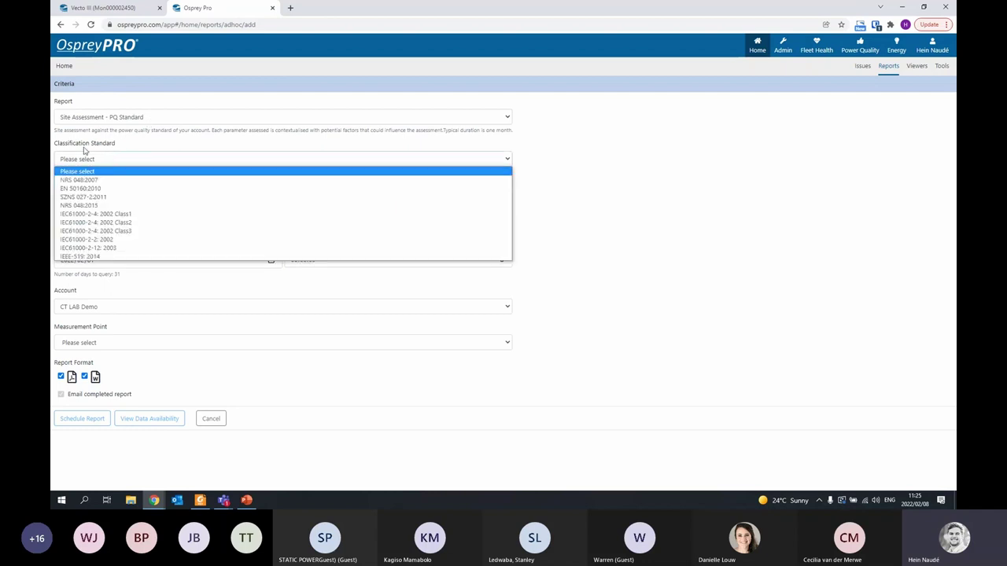
{"action": "left_click", "coordinate": [79, 205]}
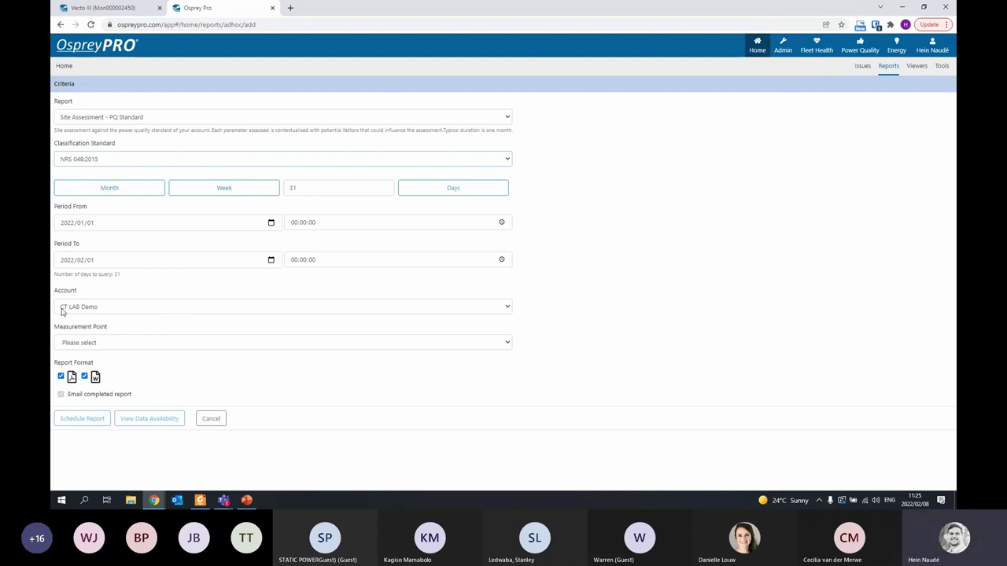
Keep the CT LAB Demo account and choose Daniel K. Inouye International Airport as the report's measurement point
{"action": "left_click", "coordinate": [470, 311]}
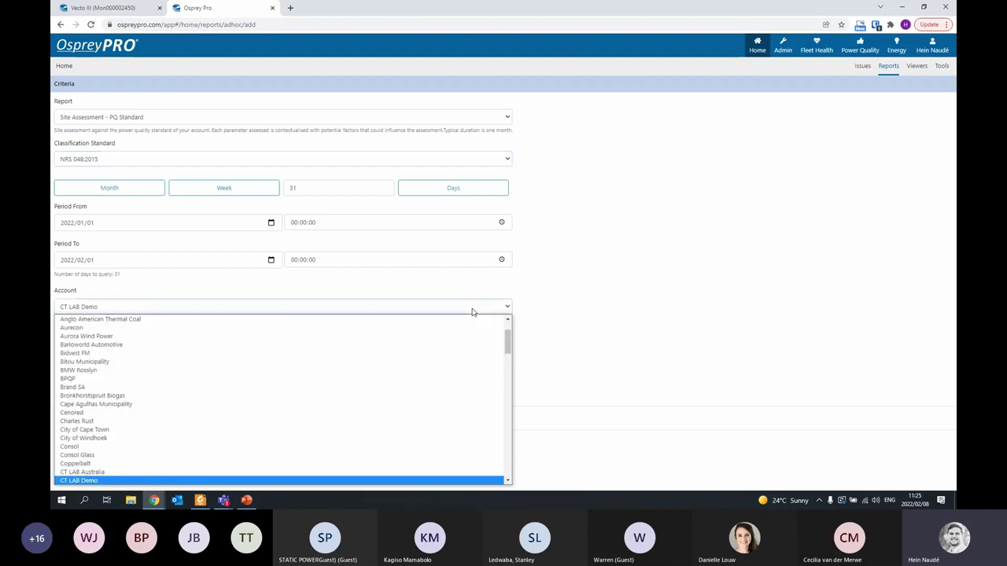
{"action": "left_click", "coordinate": [471, 311]}
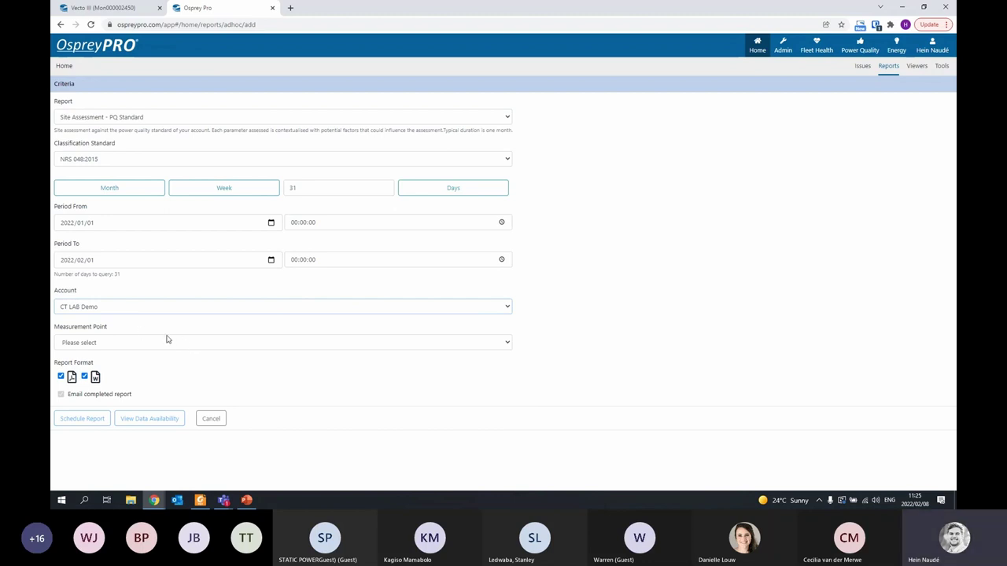
{"action": "left_click", "coordinate": [194, 342]}
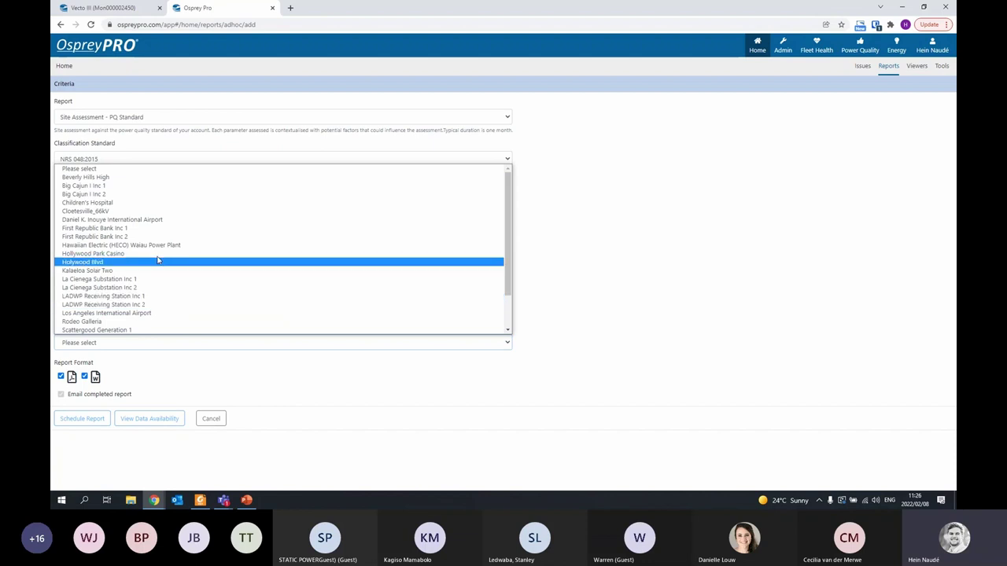
{"action": "left_click", "coordinate": [104, 221]}
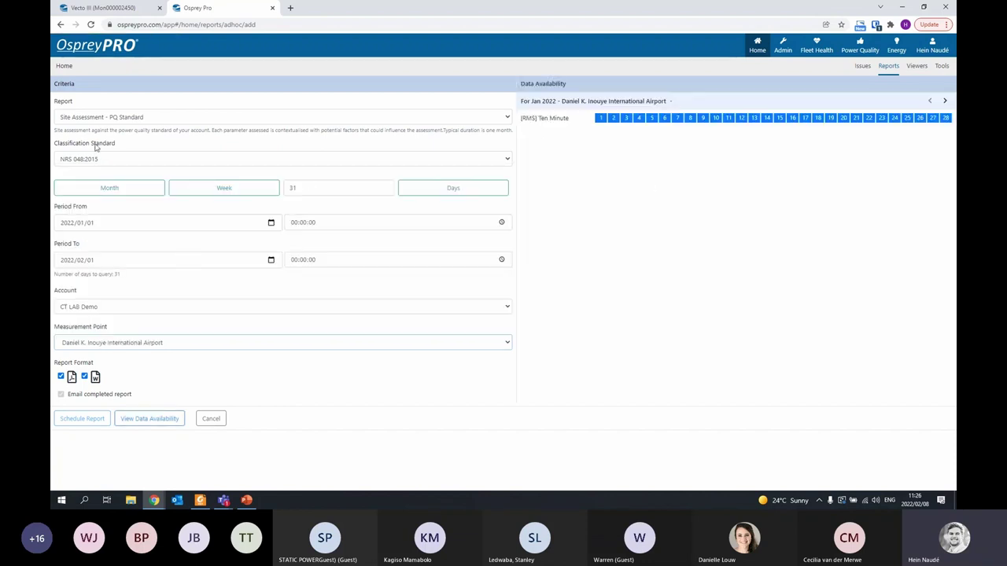
Set the report period to the last 31 days and check the measurement point's data availability for January and February 2022
{"action": "left_click", "coordinate": [452, 187]}
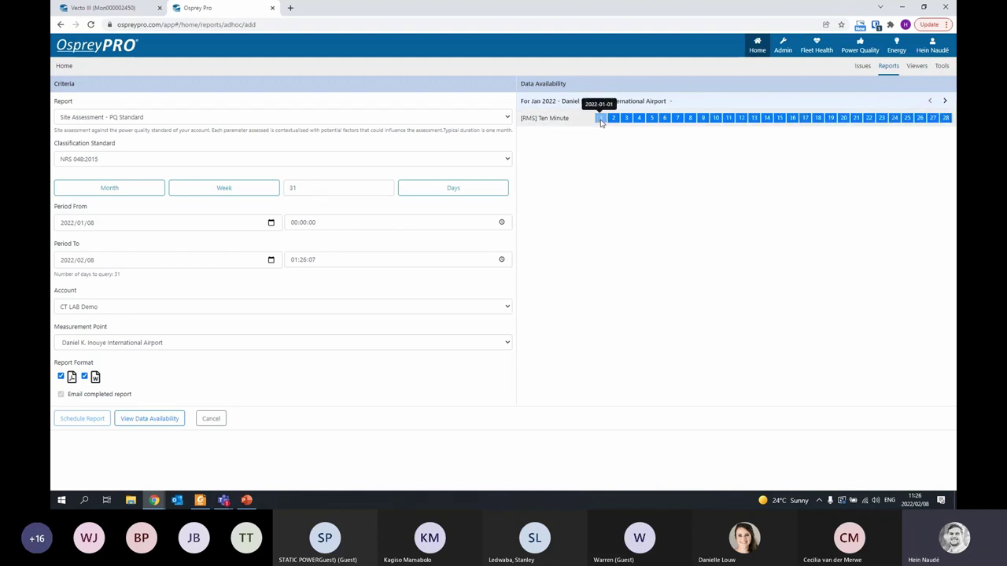
{"action": "left_click", "coordinate": [945, 100]}
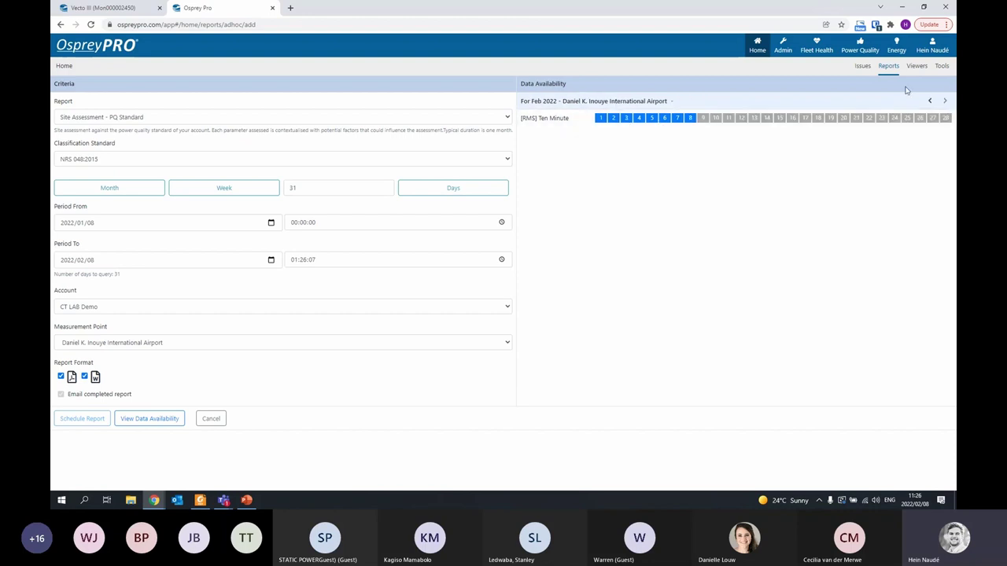
{"action": "left_click", "coordinate": [929, 100]}
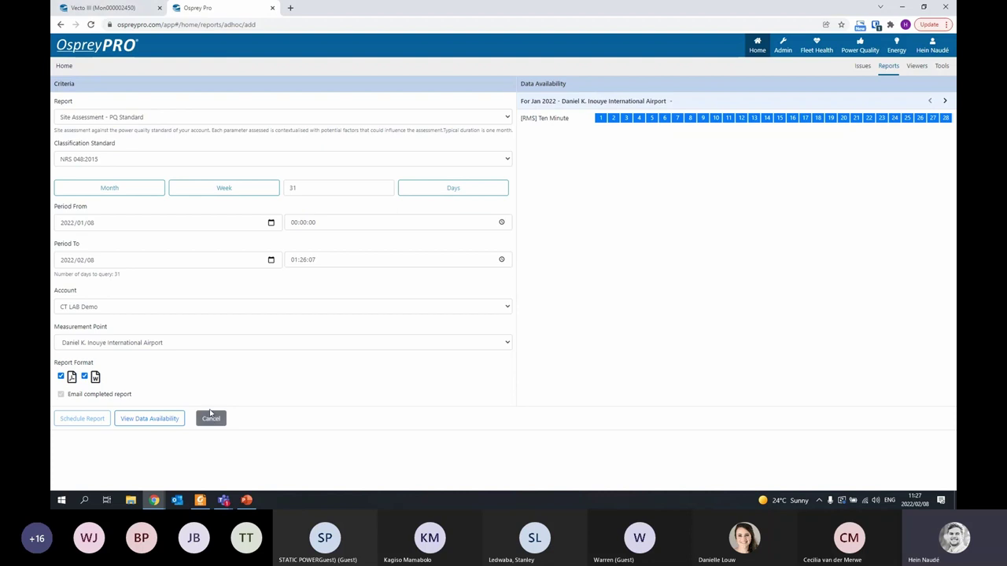
Change the report's measurement point to West Loch Solar One and view its data availability
{"action": "left_click", "coordinate": [124, 344]}
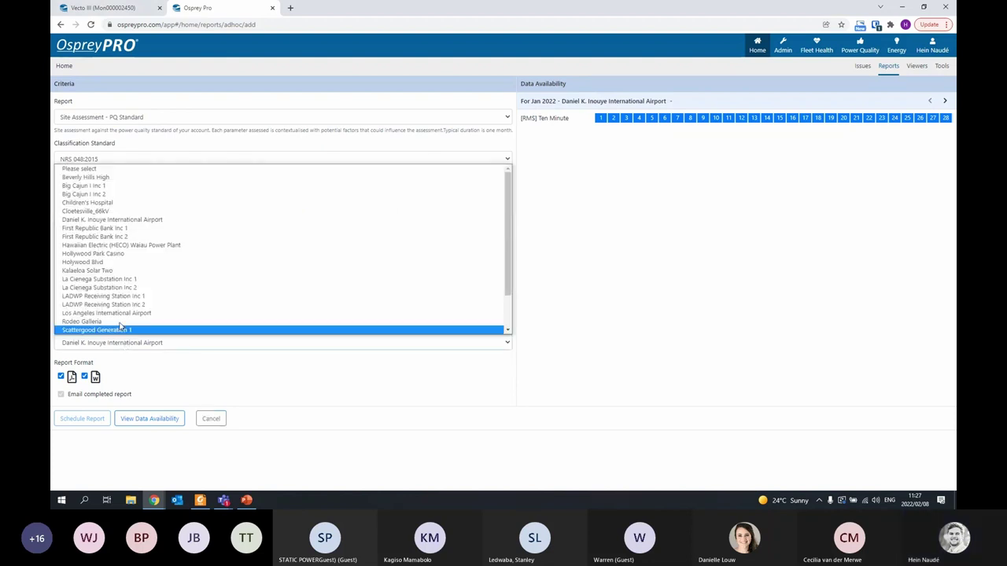
{"action": "scroll", "coordinate": [118, 319], "scroll_direction": "down", "scroll_amount": 2}
{"action": "left_click", "coordinate": [114, 330]}
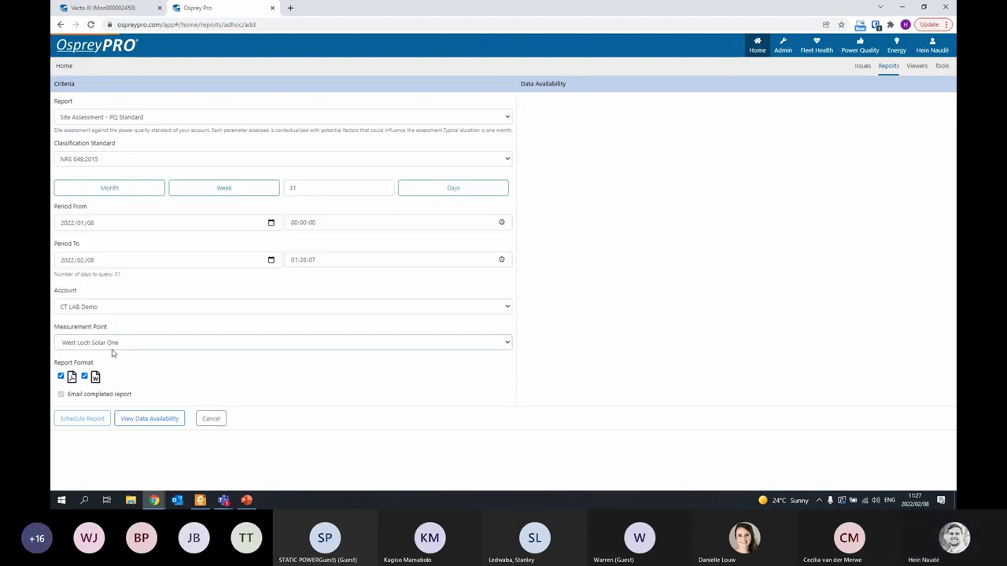
{"action": "left_click", "coordinate": [157, 418]}
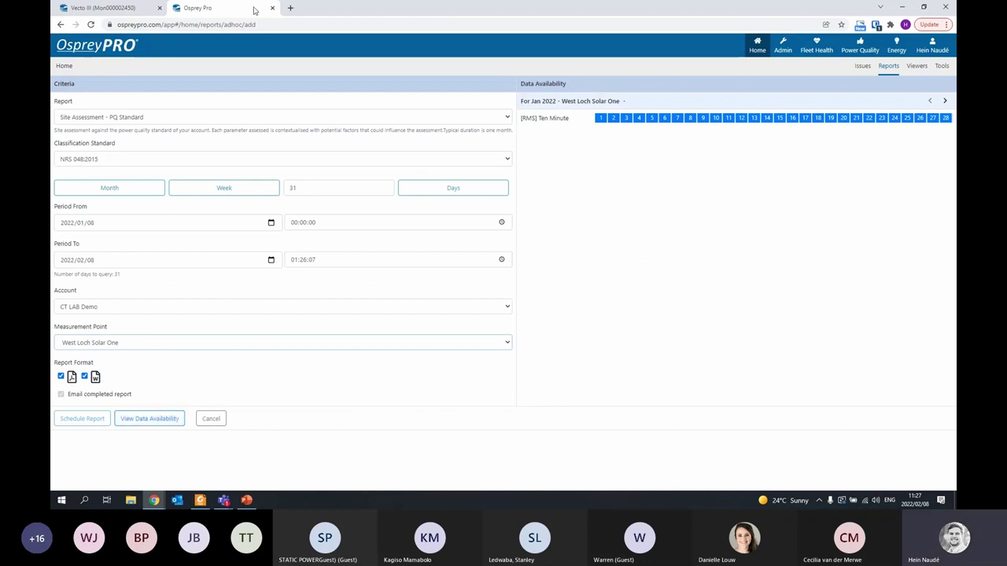
Open Osprey Pro in a new browser tab and select the Stellenbosch account on the Fleet Health dashboards
{"action": "left_click", "coordinate": [290, 8]}
{"action": "left_click", "coordinate": [114, 40]}
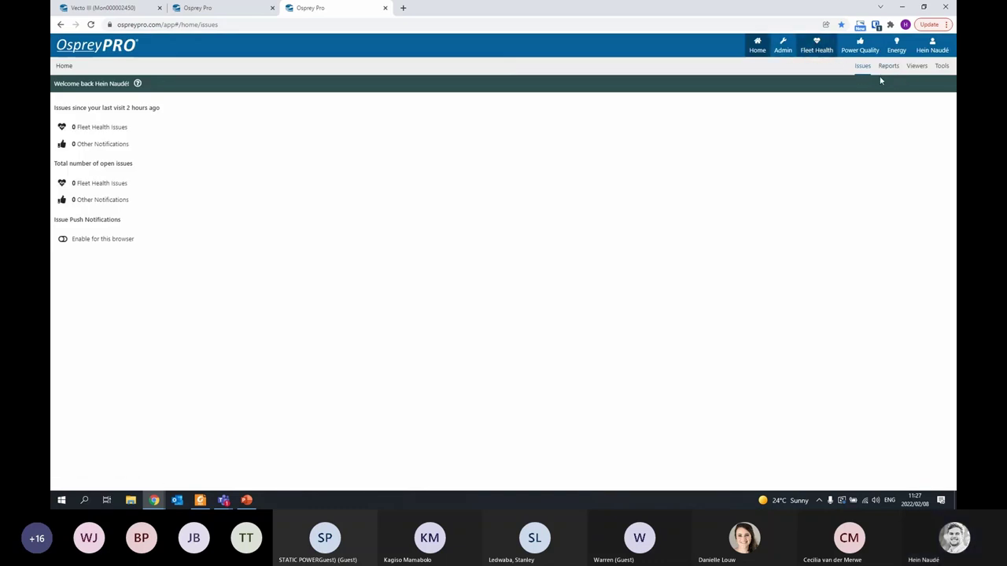
{"action": "left_click", "coordinate": [818, 50]}
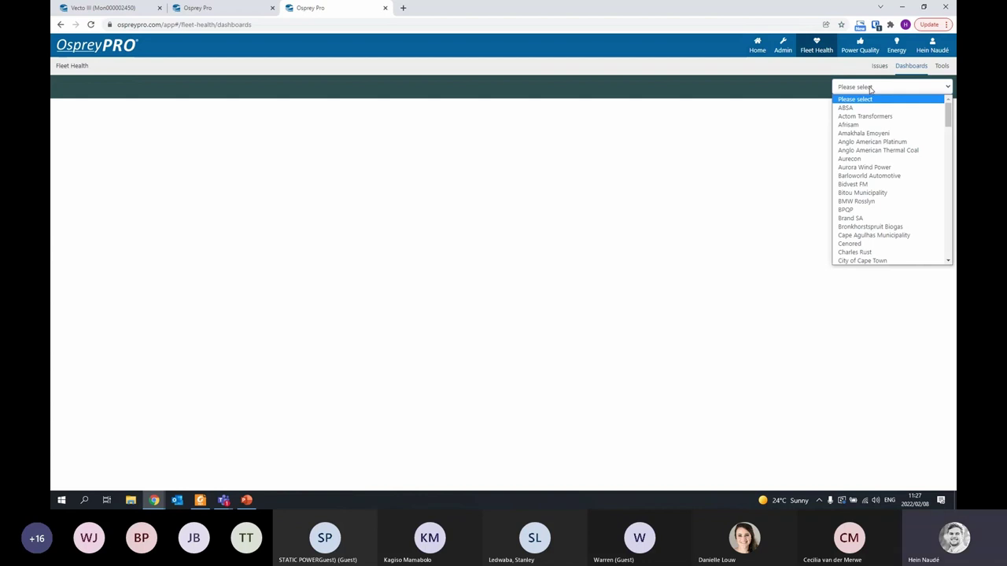
{"action": "type", "text": "stel"}
{"action": "key", "text": "Return"}
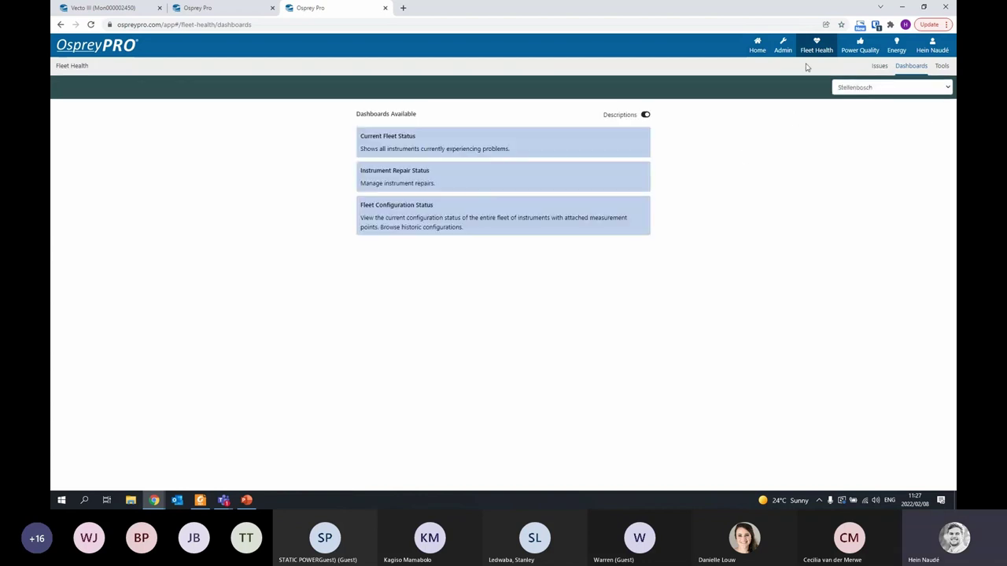
Go to the Home reports for the Stellenbosch account and start scheduling a new ad hoc report
{"action": "left_click", "coordinate": [782, 47]}
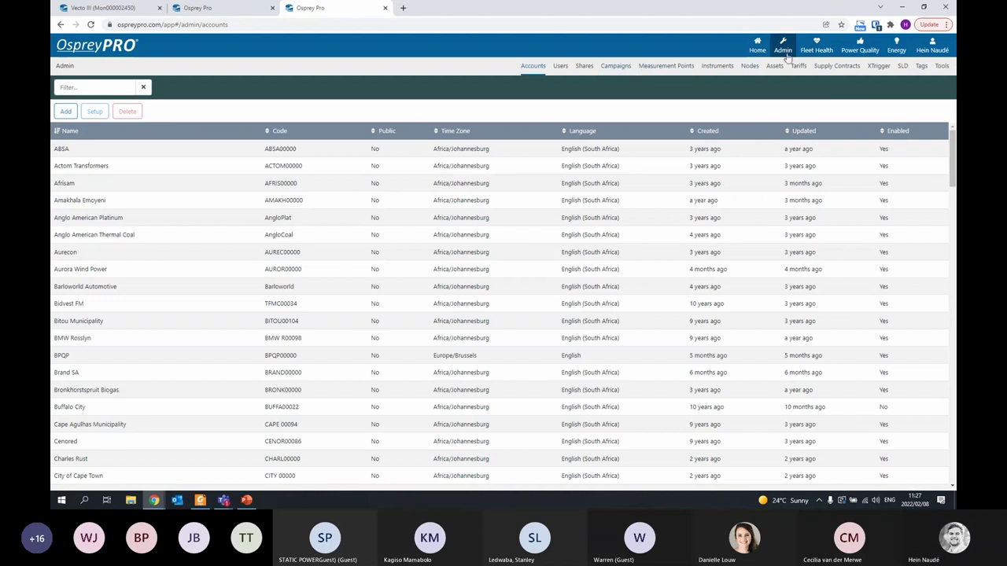
{"action": "left_click", "coordinate": [757, 47]}
{"action": "left_click", "coordinate": [888, 66]}
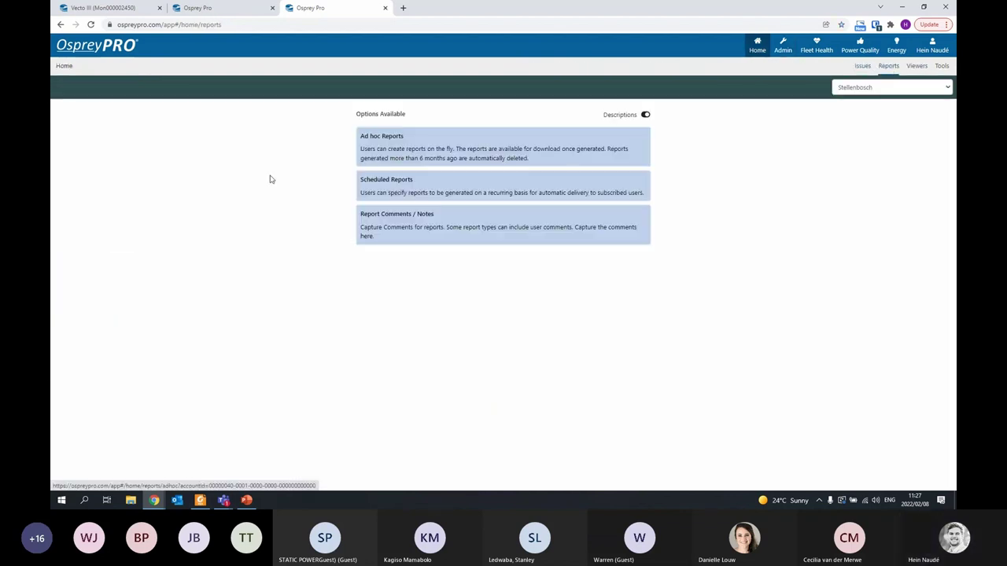
{"action": "left_click", "coordinate": [396, 157]}
{"action": "left_click", "coordinate": [63, 115]}
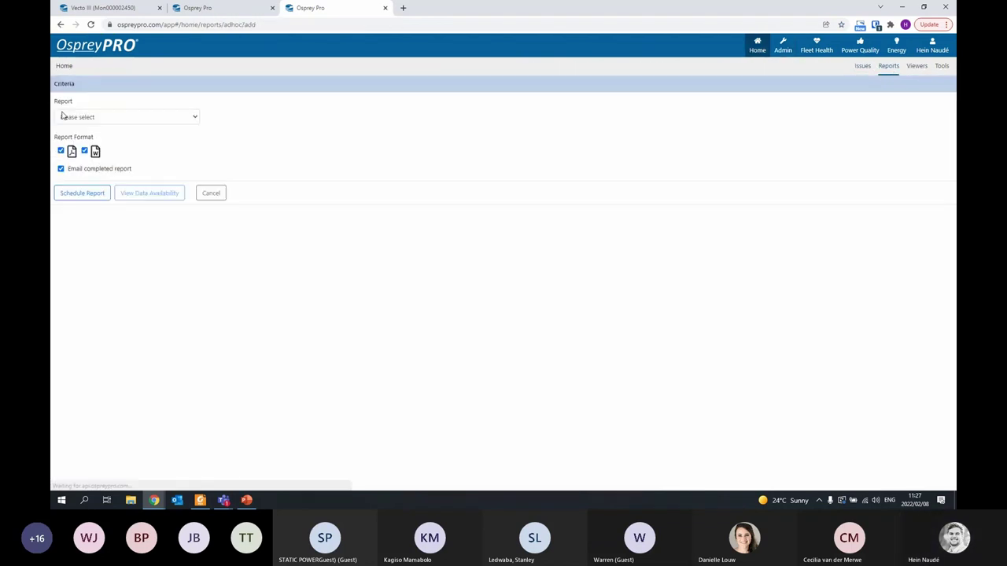
Set the report type to Site Assessment - PQ Standard and the classification standard to NRS 048:2015
{"action": "left_click", "coordinate": [100, 117]}
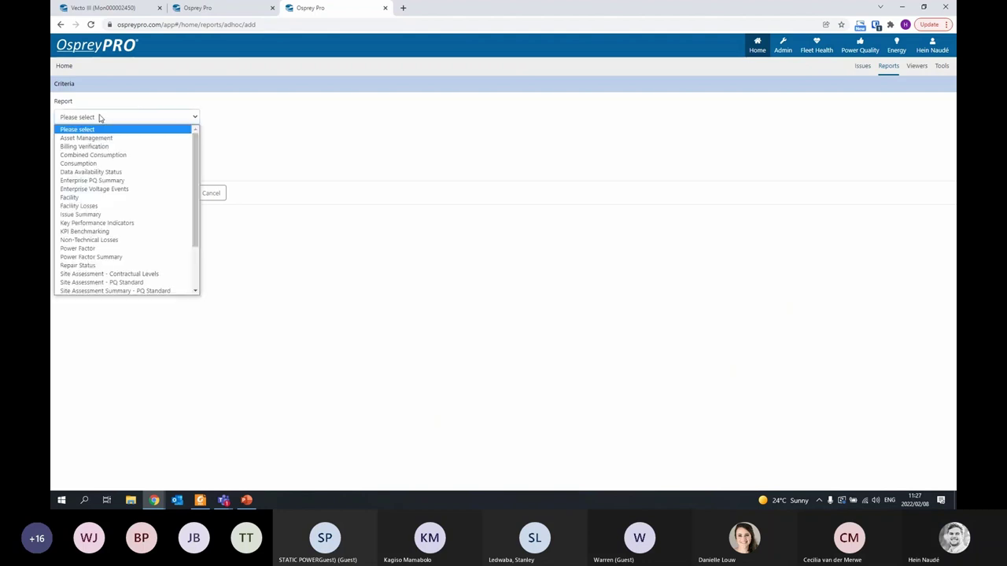
{"action": "left_click", "coordinate": [119, 282]}
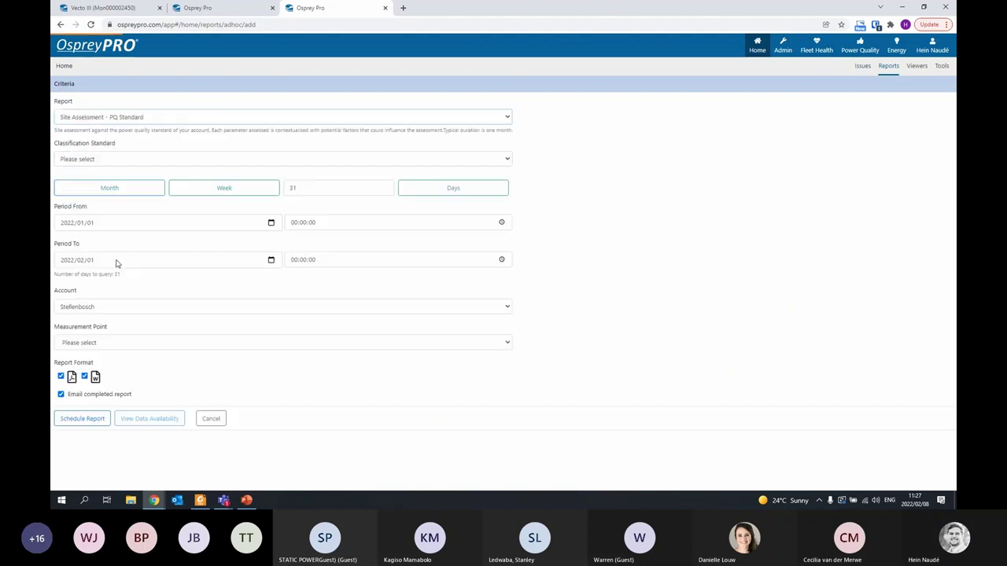
{"action": "left_click", "coordinate": [107, 159]}
{"action": "left_click", "coordinate": [105, 206]}
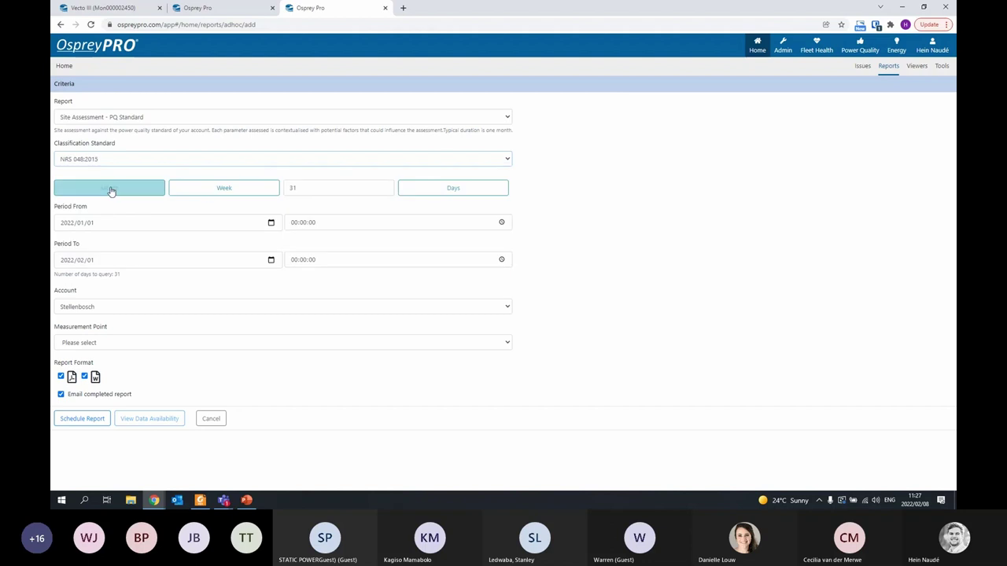
Choose measurement point 3.12 Jan Marais - TX1, turn off emailing of the completed report, and schedule it
{"action": "left_click", "coordinate": [85, 344]}
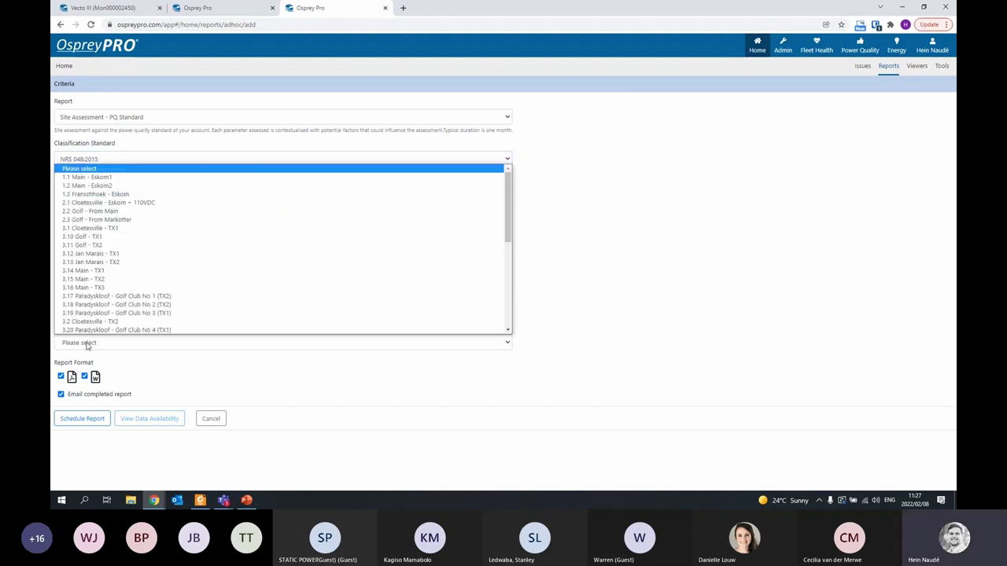
{"action": "left_click", "coordinate": [125, 252]}
{"action": "left_click", "coordinate": [90, 421]}
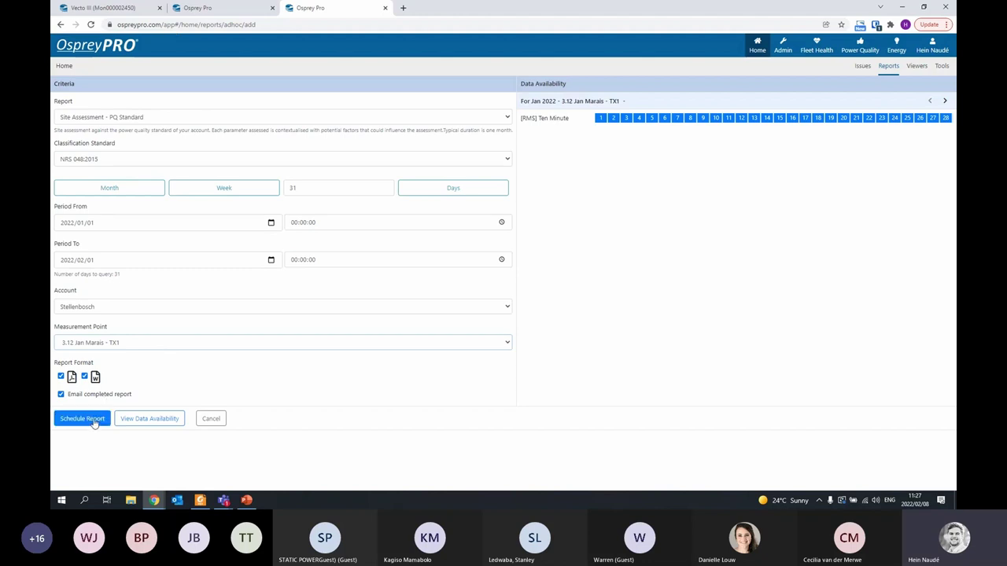
{"action": "left_click", "coordinate": [69, 396]}
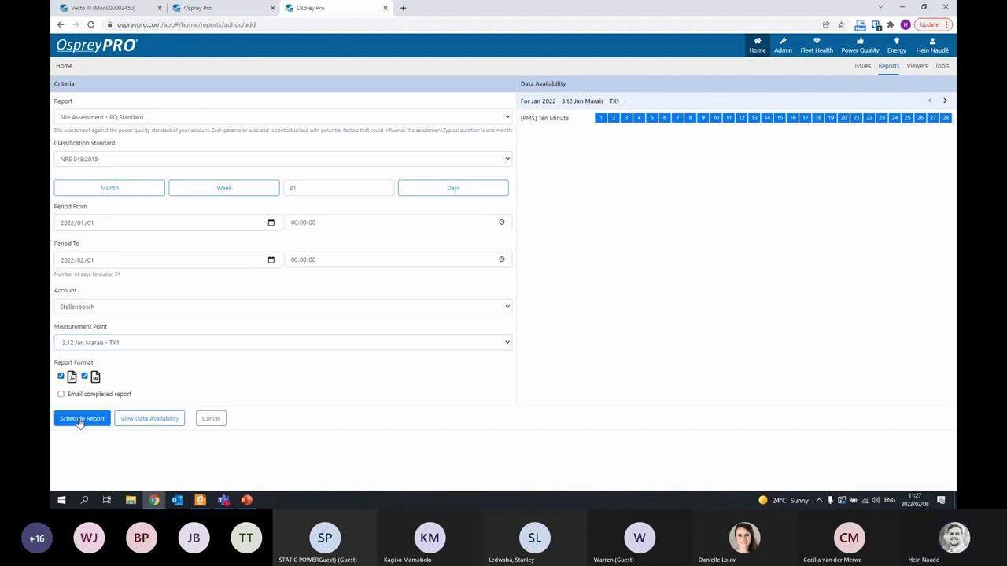
{"action": "left_click", "coordinate": [82, 418]}
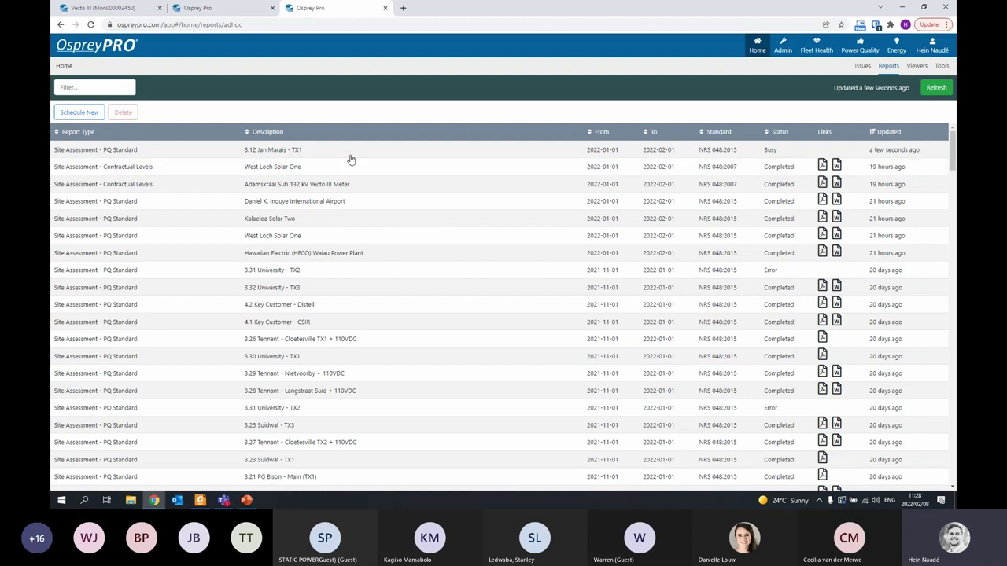
Download the PDF of the West Loch Solar One Site Assessment - Contractual Levels report and open it
{"action": "left_click_drag", "start_coordinate": [242, 170], "coordinate": [303, 168]}
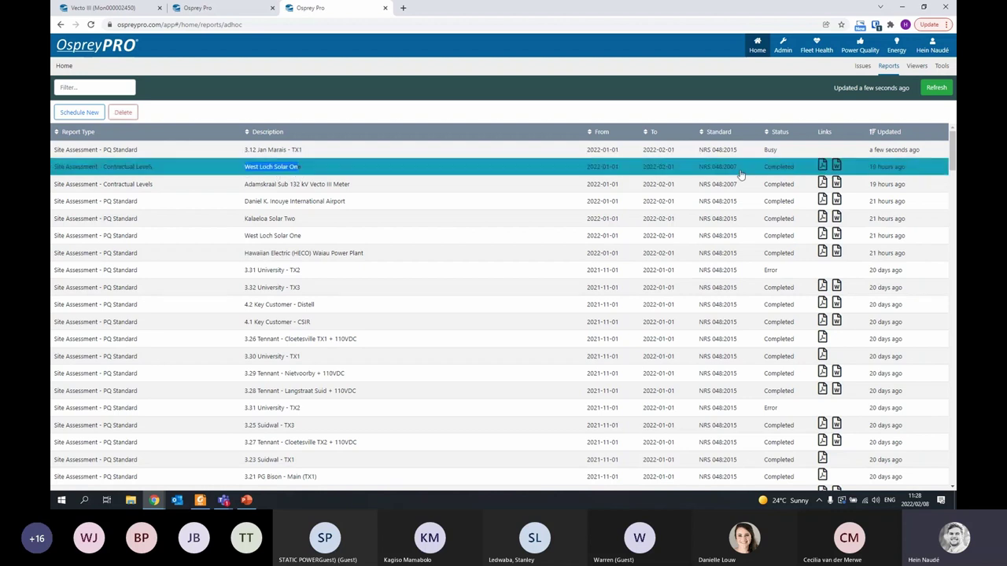
{"action": "left_click", "coordinate": [822, 167]}
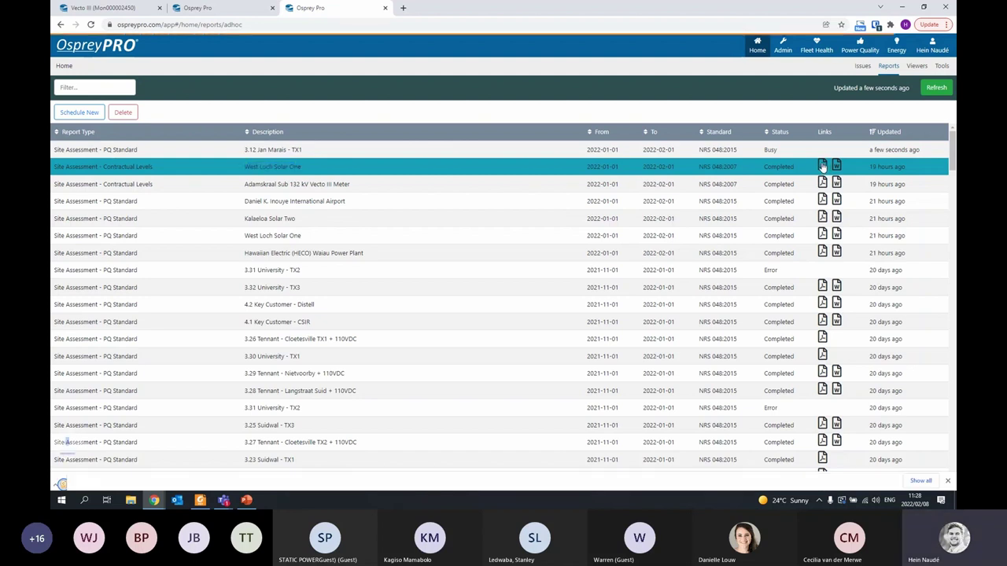
{"action": "left_click", "coordinate": [118, 474]}
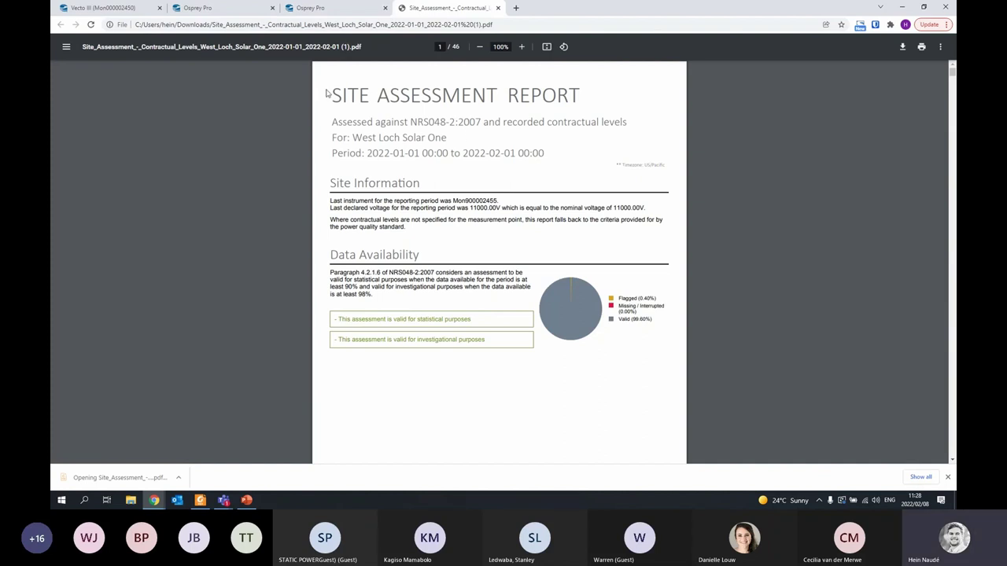
Skim the report's title page and its voltage magnitude and voltage unbalance compliance sections, and return to the first page
{"action": "left_click_drag", "start_coordinate": [325, 93], "coordinate": [621, 90]}
{"action": "left_click", "coordinate": [525, 220]}
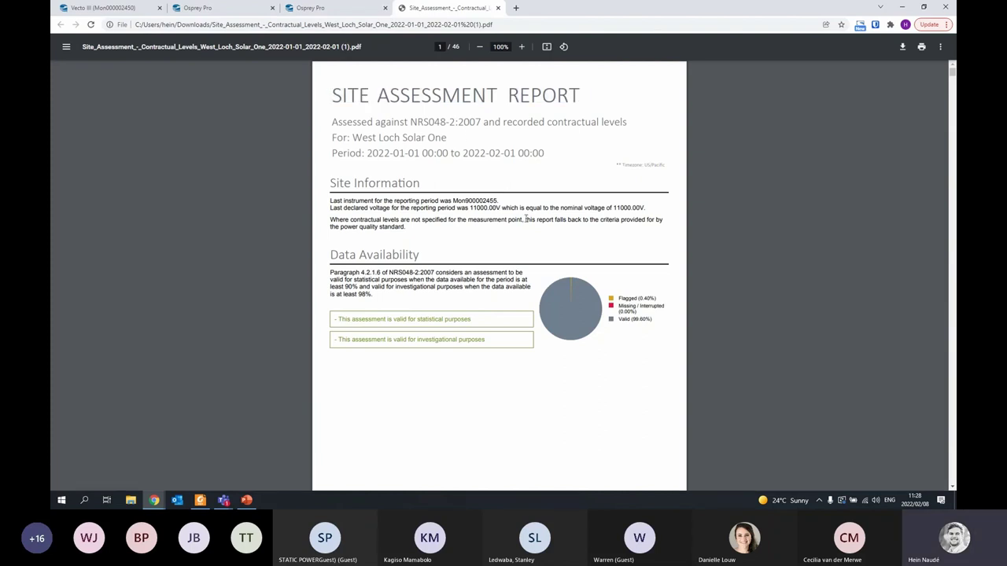
{"action": "scroll", "coordinate": [475, 218], "scroll_direction": "down", "scroll_amount": 7}
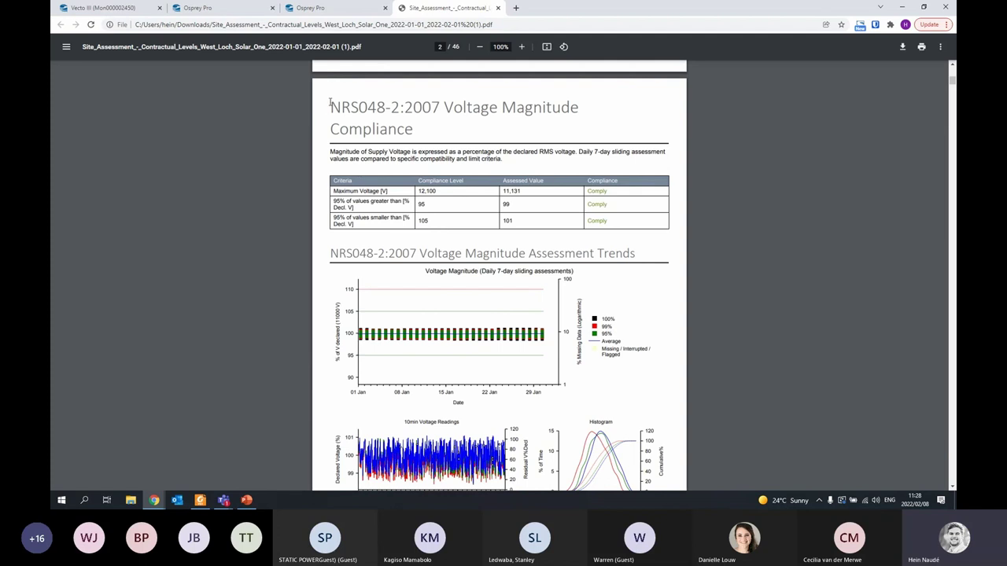
{"action": "scroll", "coordinate": [382, 241], "scroll_direction": "down", "scroll_amount": 13}
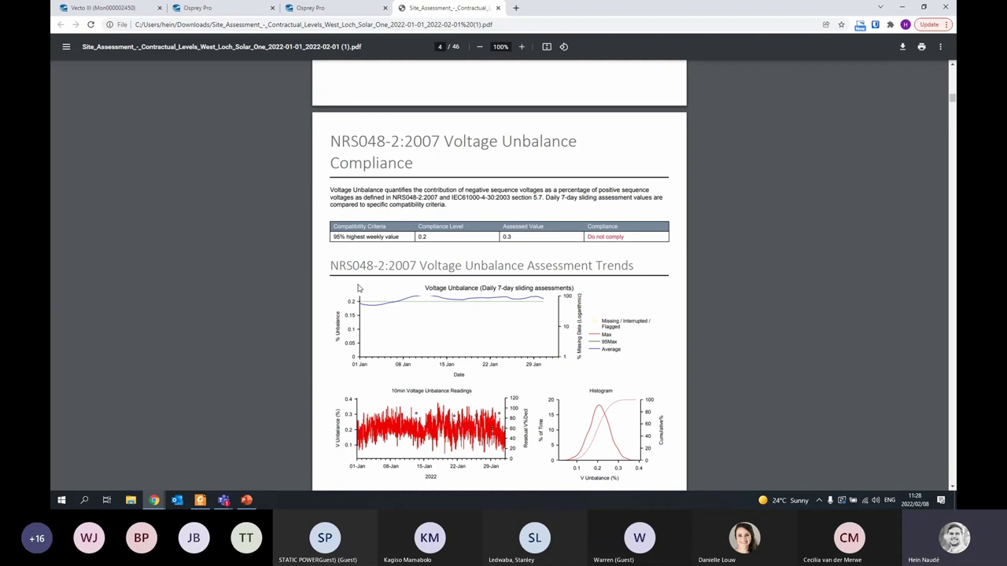
{"action": "scroll", "coordinate": [429, 258], "scroll_direction": "up", "scroll_amount": 1}
{"action": "scroll", "coordinate": [429, 258], "scroll_direction": "up", "scroll_amount": 20}
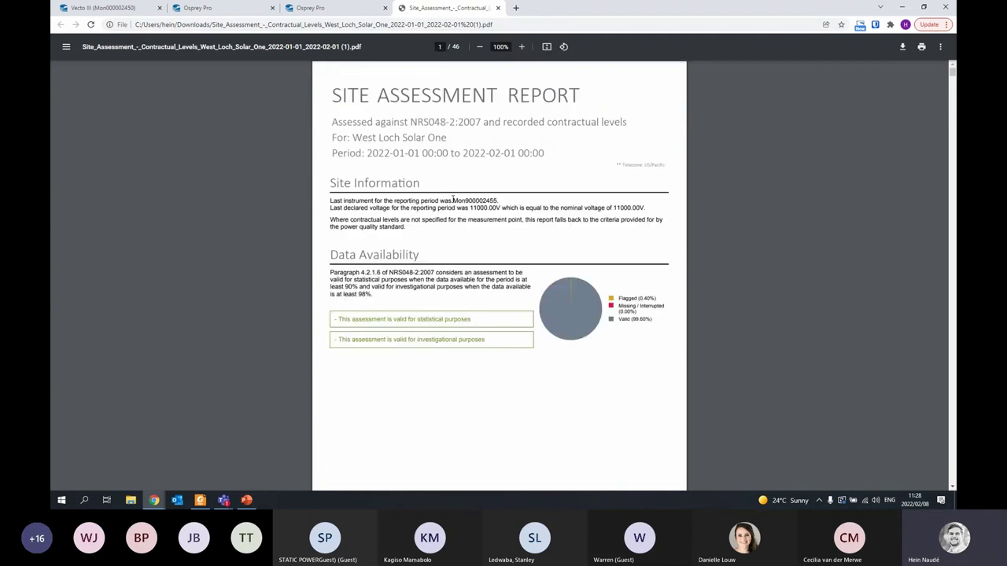
Highlight "contractual levels" and the site name in the report heading, and the compliance level and result in the voltage unbalance table
{"action": "left_click_drag", "start_coordinate": [548, 122], "coordinate": [627, 125]}
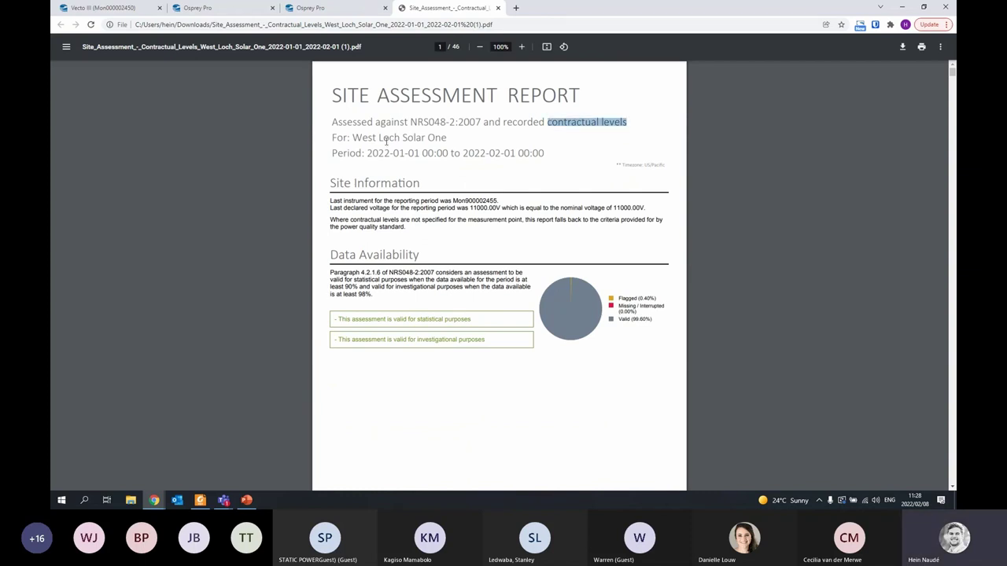
{"action": "left_click_drag", "start_coordinate": [449, 139], "coordinate": [354, 138]}
{"action": "scroll", "coordinate": [473, 224], "scroll_direction": "down", "scroll_amount": 15}
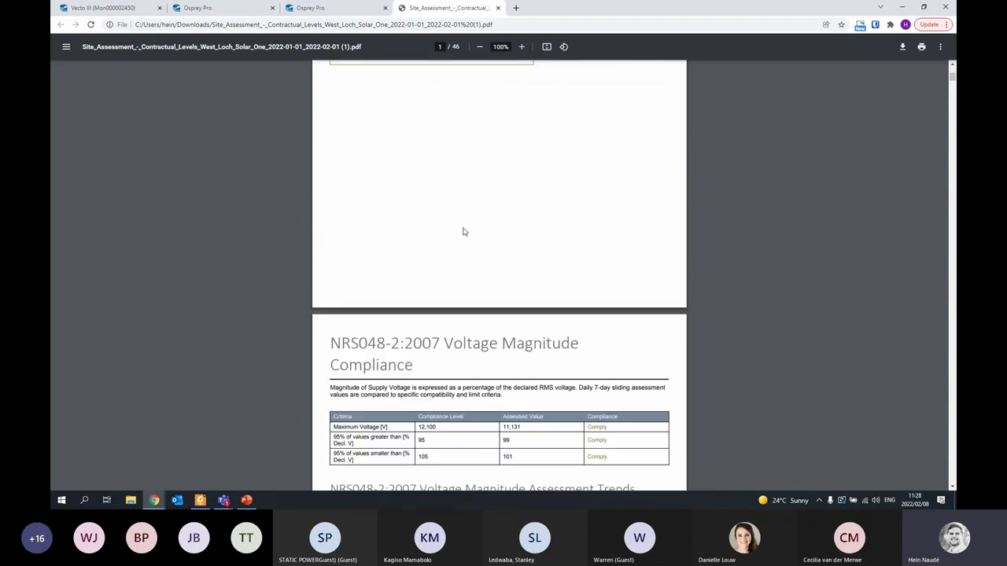
{"action": "scroll", "coordinate": [474, 224], "scroll_direction": "down", "scroll_amount": 3}
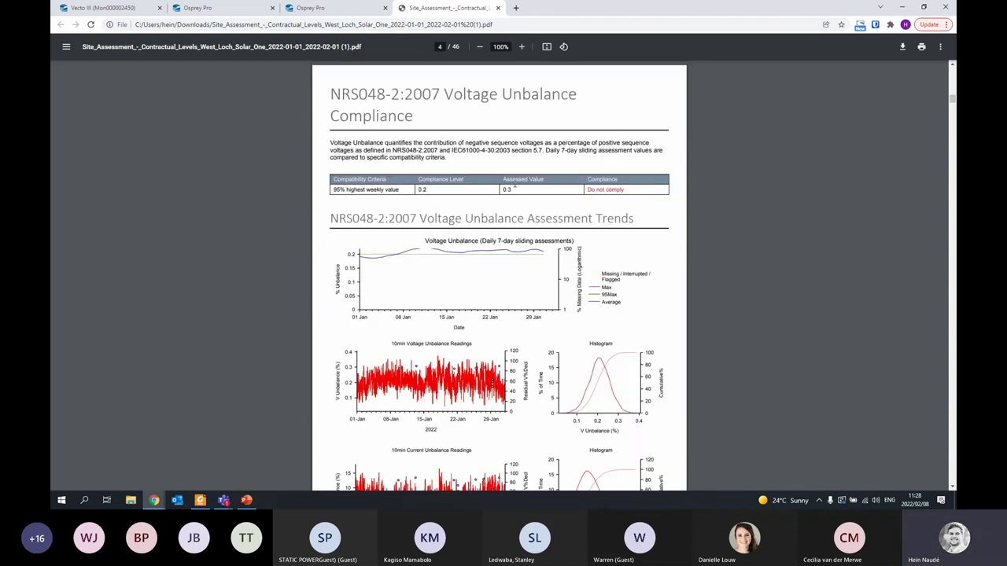
{"action": "left_click_drag", "start_coordinate": [429, 190], "coordinate": [407, 190]}
{"action": "left_click_drag", "start_coordinate": [629, 190], "coordinate": [578, 189]}
Examine the voltage unbalance assessment trends and readings, and the voltage flicker compliance section on page 6
{"action": "scroll", "coordinate": [566, 240], "scroll_direction": "down", "scroll_amount": 1}
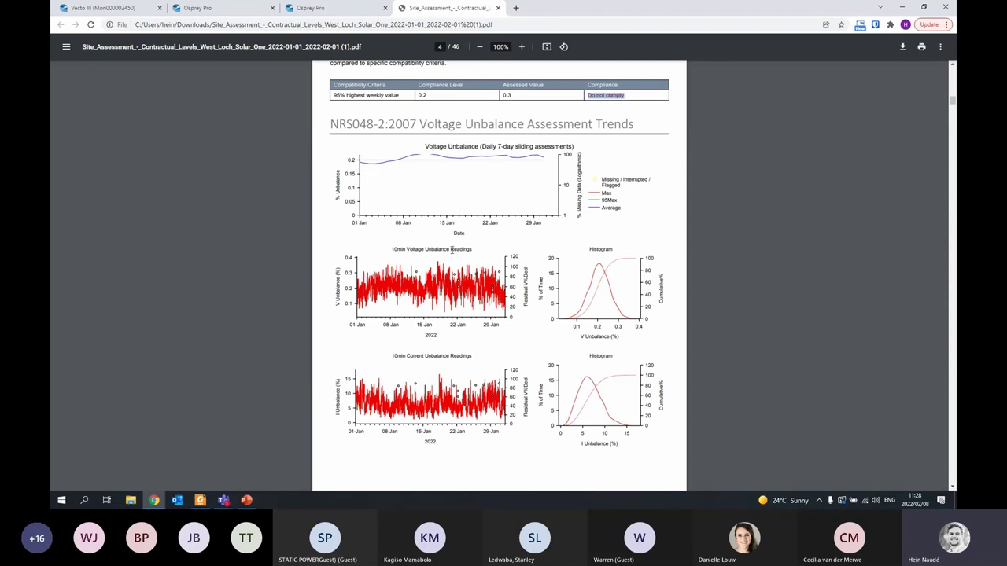
{"action": "scroll", "coordinate": [434, 183], "scroll_direction": "down", "scroll_amount": 1}
{"action": "scroll", "coordinate": [434, 187], "scroll_direction": "up", "scroll_amount": 1}
{"action": "scroll", "coordinate": [446, 324], "scroll_direction": "down", "scroll_amount": 1}
{"action": "scroll", "coordinate": [474, 280], "scroll_direction": "down", "scroll_amount": 2}
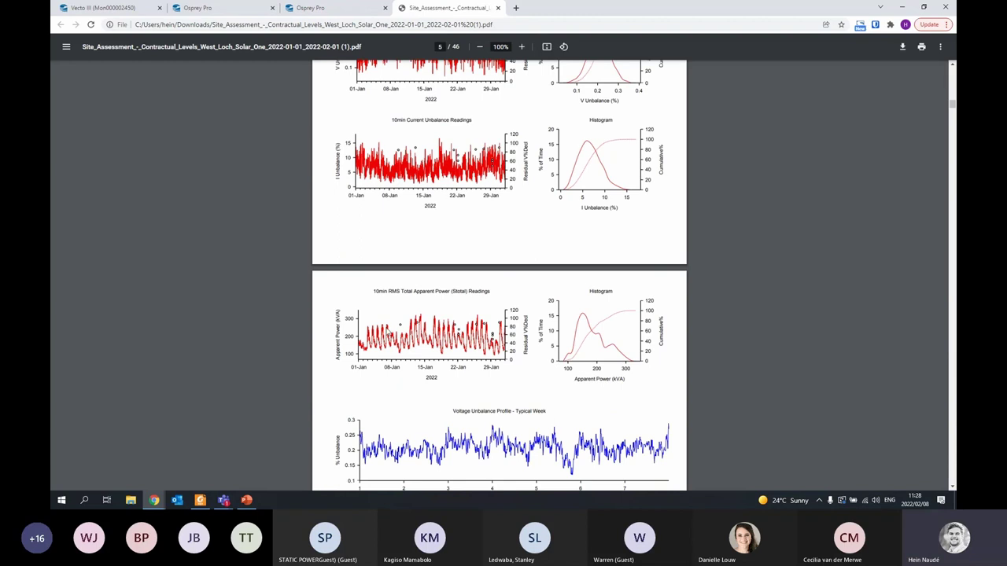
{"action": "scroll", "coordinate": [406, 243], "scroll_direction": "down", "scroll_amount": 5}
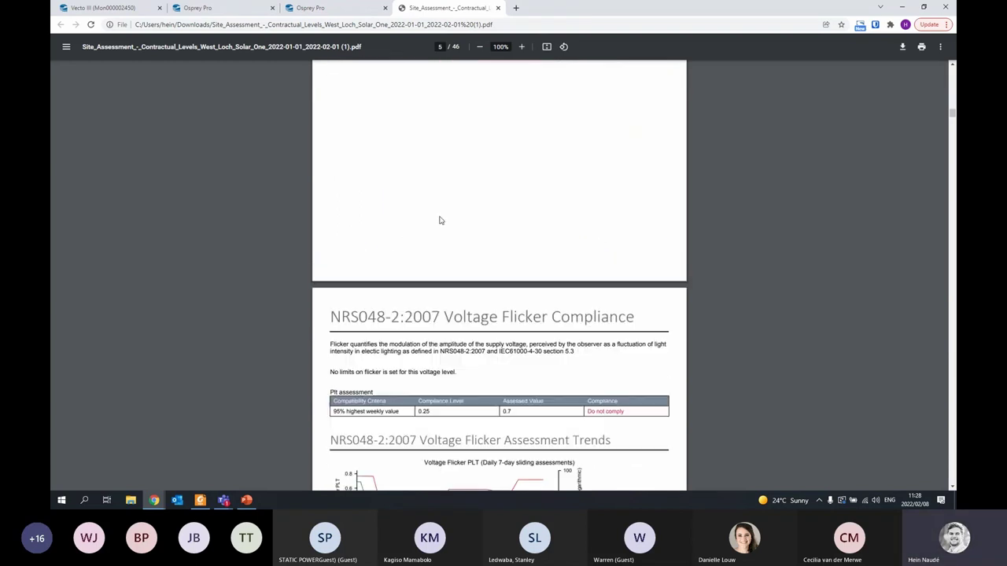
{"action": "scroll", "coordinate": [431, 224], "scroll_direction": "down", "scroll_amount": 2}
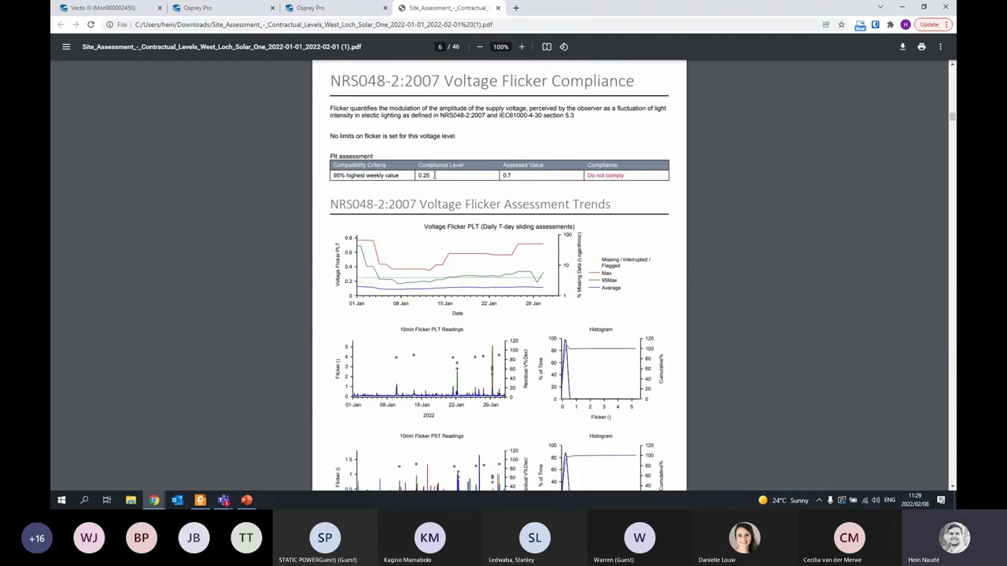
Examine the voltage flicker compliance section, highlighting the Plt compliance level and the 95Max and Max legend entries of the trend chart
{"action": "left_click_drag", "start_coordinate": [434, 176], "coordinate": [413, 176]}
{"action": "scroll", "coordinate": [431, 184], "scroll_direction": "down", "scroll_amount": 1}
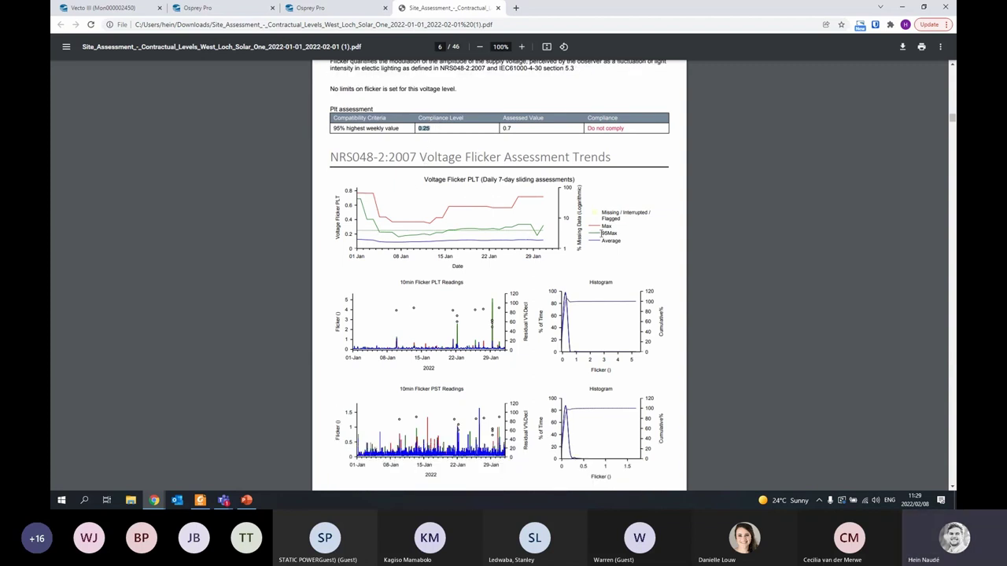
{"action": "left_click_drag", "start_coordinate": [613, 232], "coordinate": [603, 233]}
{"action": "double_click", "coordinate": [595, 226]}
{"action": "scroll", "coordinate": [354, 259], "scroll_direction": "down", "scroll_amount": 2}
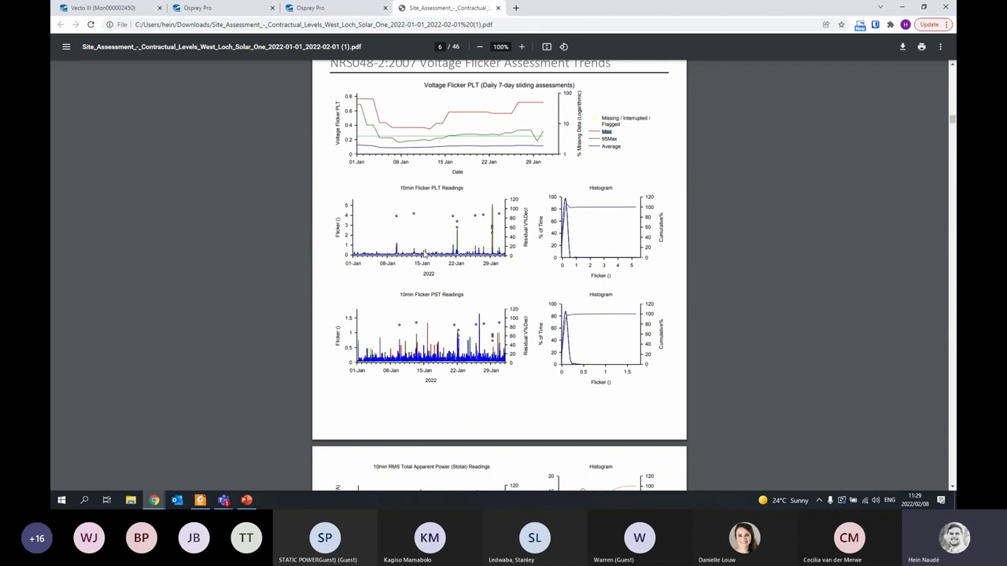
{"action": "scroll", "coordinate": [425, 255], "scroll_direction": "down", "scroll_amount": 3}
{"action": "scroll", "coordinate": [444, 253], "scroll_direction": "up", "scroll_amount": 3}
{"action": "scroll", "coordinate": [471, 228], "scroll_direction": "down", "scroll_amount": 5}
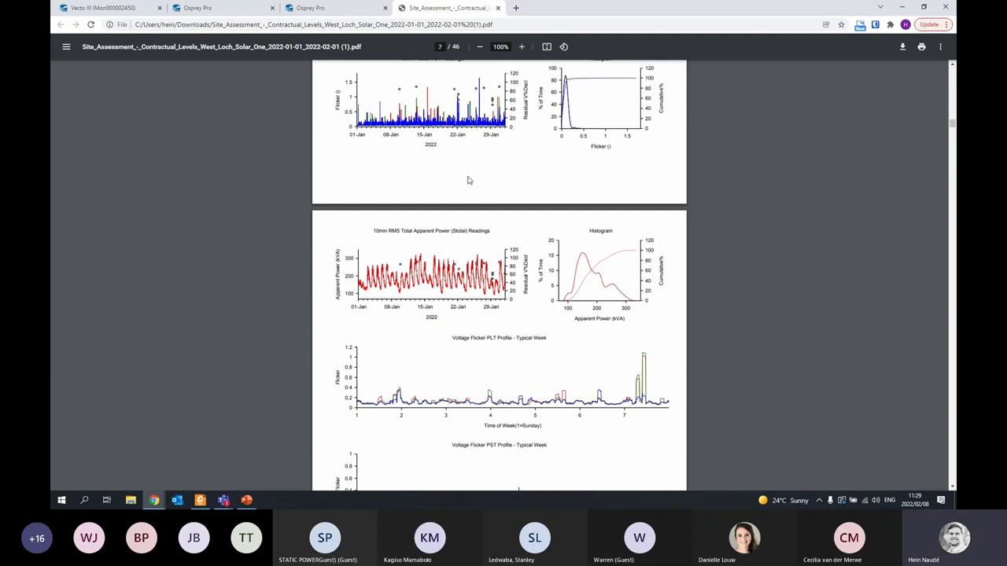
Examine the Voltage THD compliance table, its assessment trends and the 10-minute voltage and current distortion charts
{"action": "scroll", "coordinate": [467, 180], "scroll_direction": "down", "scroll_amount": 14}
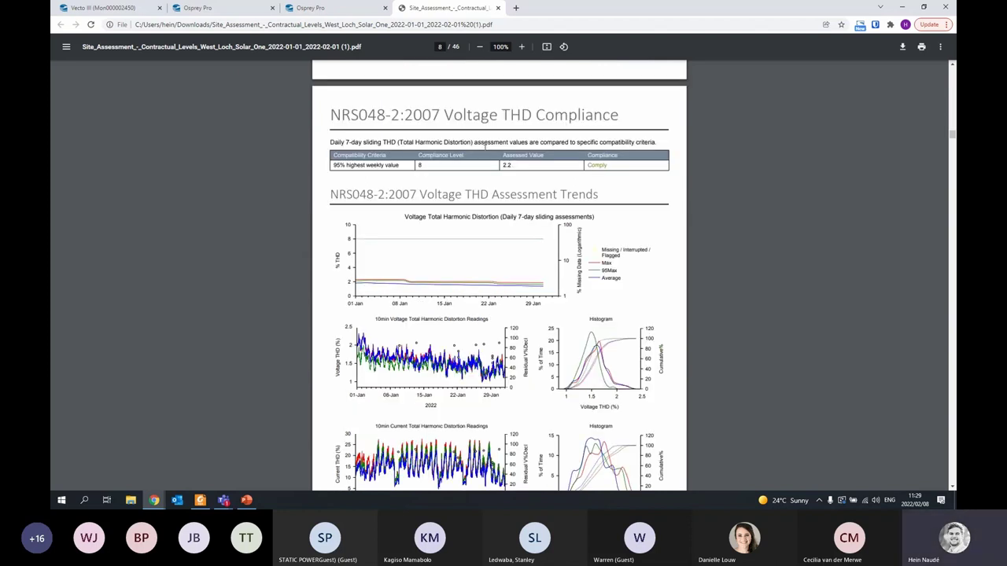
{"action": "scroll", "coordinate": [339, 196], "scroll_direction": "down", "scroll_amount": 1}
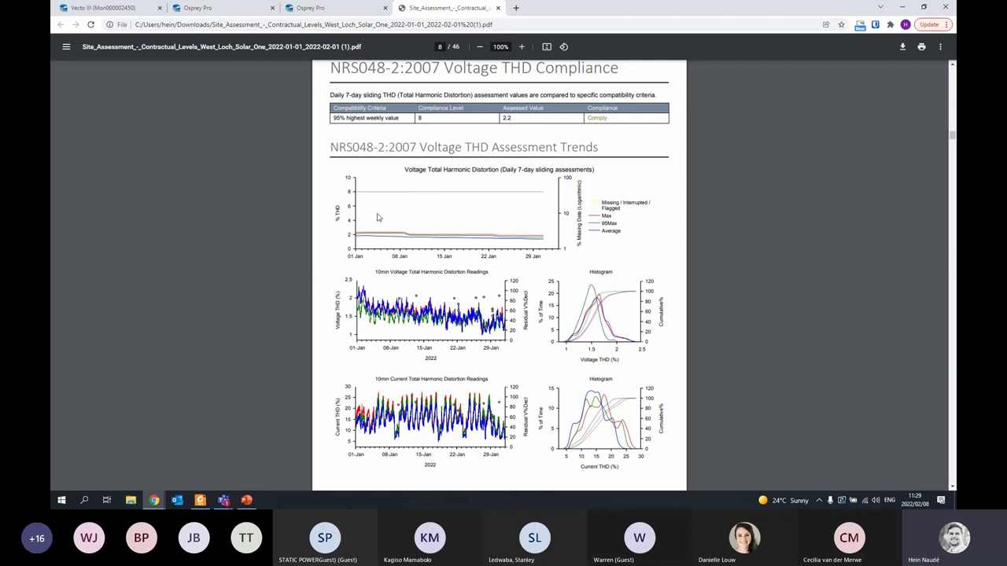
{"action": "scroll", "coordinate": [377, 217], "scroll_direction": "down", "scroll_amount": 3}
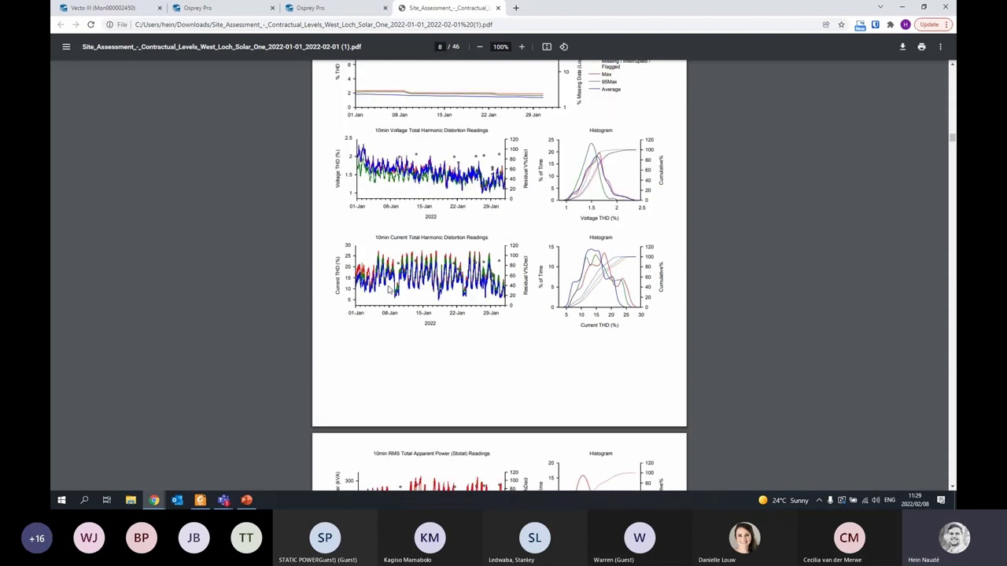
{"action": "scroll", "coordinate": [388, 290], "scroll_direction": "down", "scroll_amount": 4}
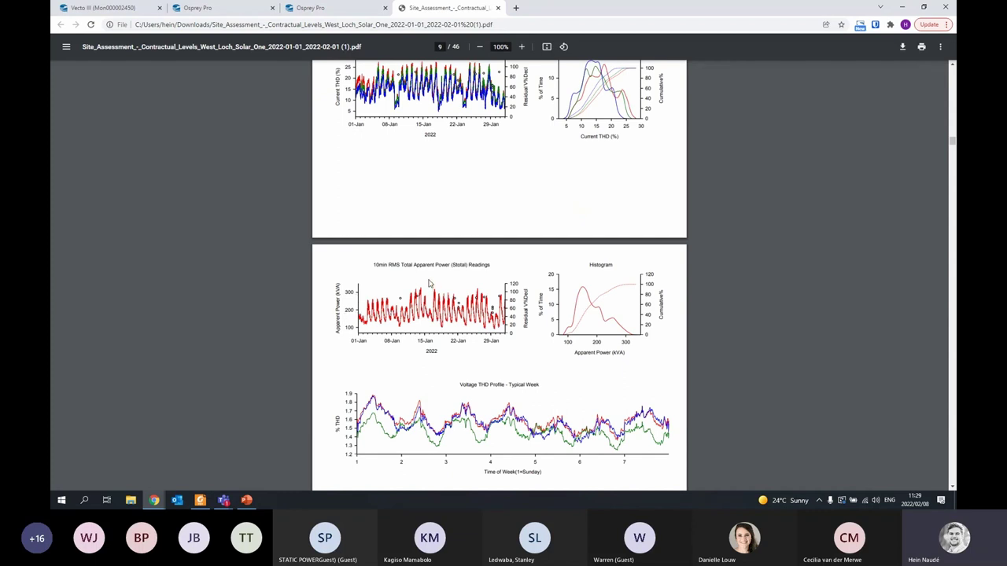
Examine the voltage events assessment, covering the dip counts, the NRS048-2:2007 scatterplot and the event list
{"action": "scroll", "coordinate": [428, 283], "scroll_direction": "down", "scroll_amount": 10}
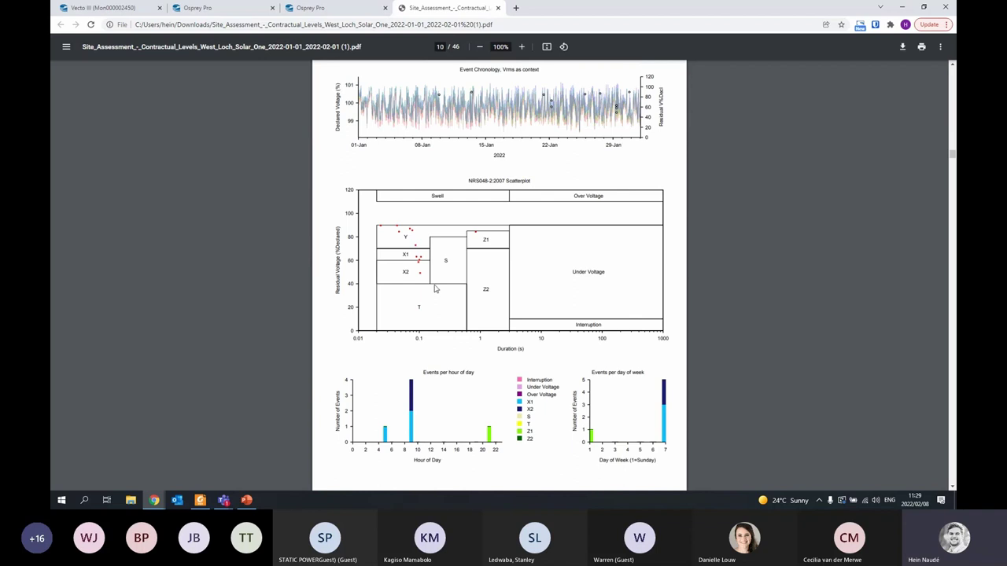
{"action": "scroll", "coordinate": [435, 289], "scroll_direction": "up", "scroll_amount": 2}
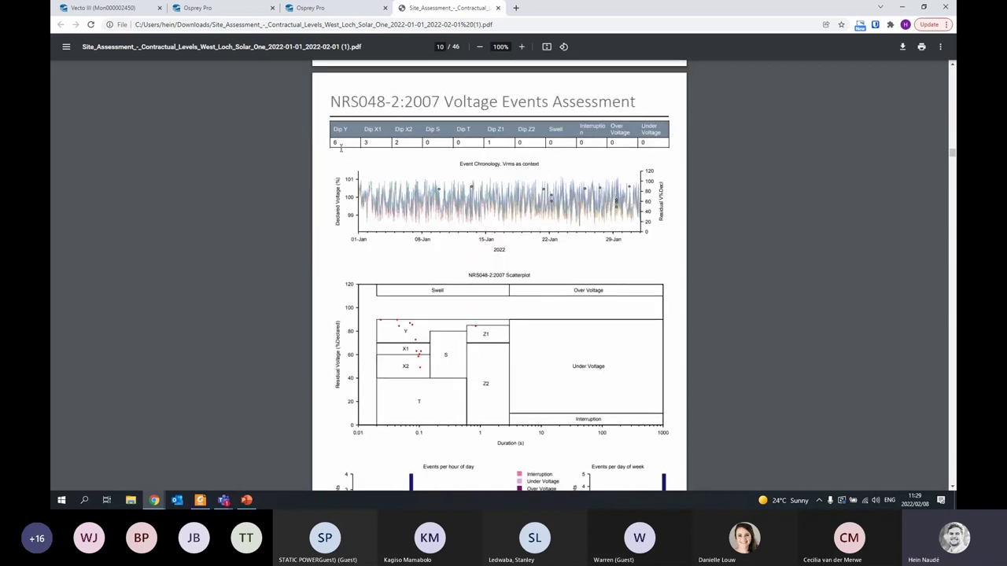
{"action": "scroll", "coordinate": [425, 289], "scroll_direction": "down", "scroll_amount": 2}
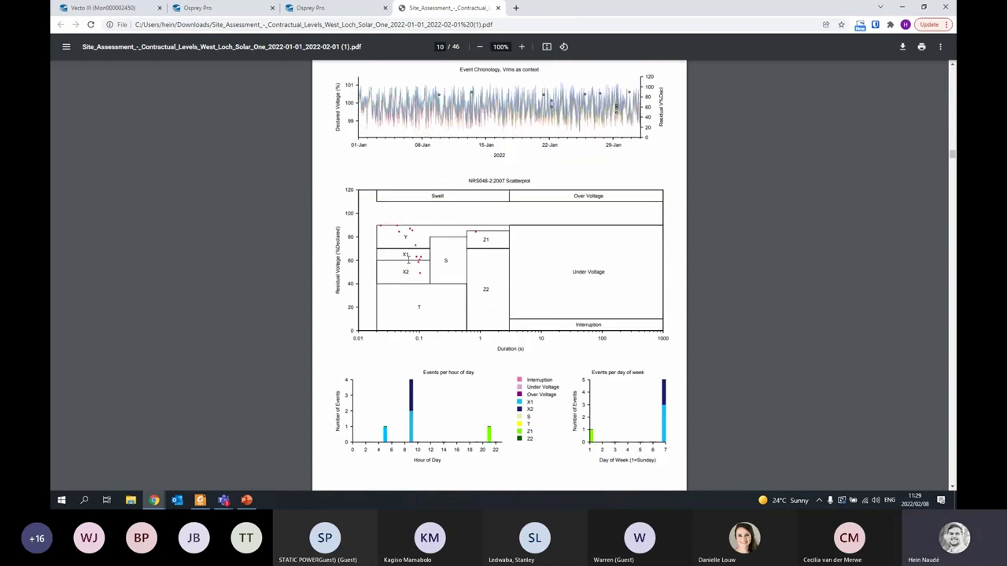
{"action": "scroll", "coordinate": [408, 255], "scroll_direction": "down", "scroll_amount": 8}
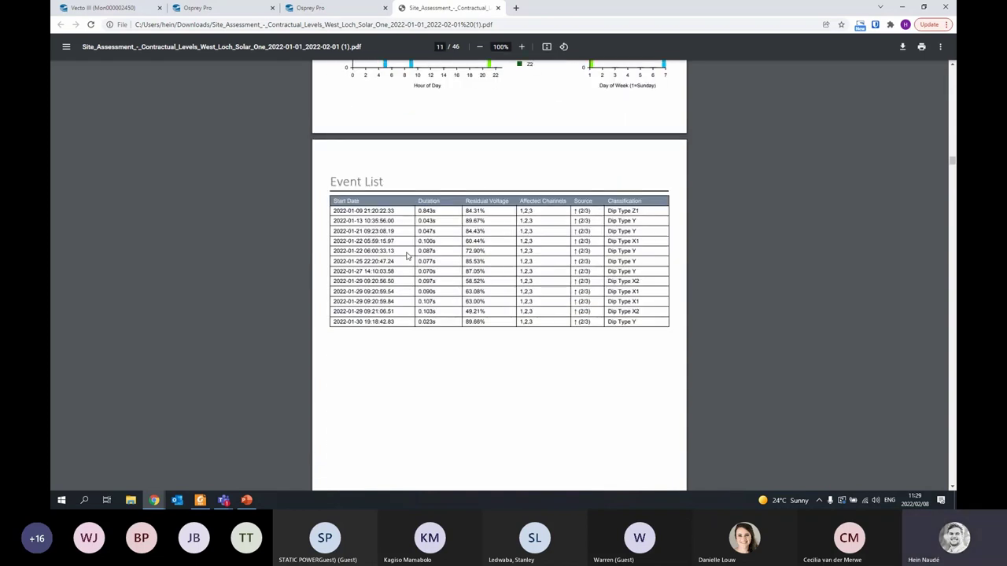
Review the NRS048-2:2007 voltage harmonics compliance chart and the uneven and triplen harmonics results tables
{"action": "scroll", "coordinate": [461, 311], "scroll_direction": "down", "scroll_amount": 8}
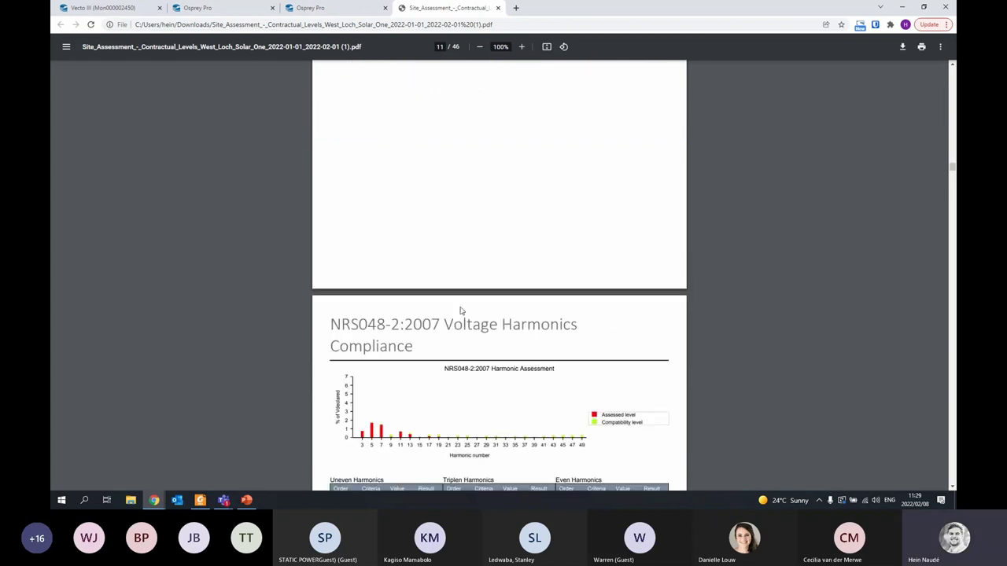
{"action": "scroll", "coordinate": [461, 311], "scroll_direction": "down", "scroll_amount": 6}
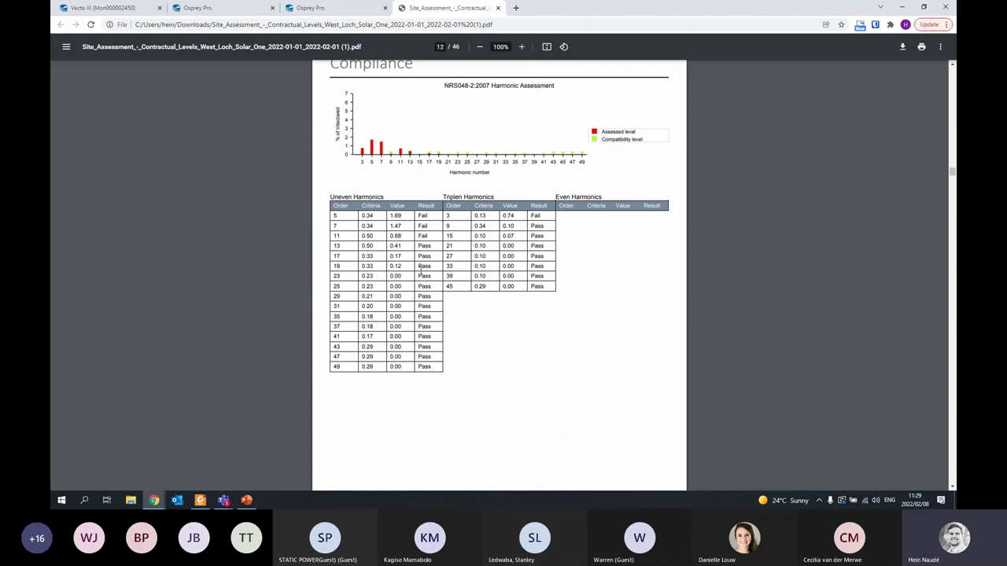
{"action": "scroll", "coordinate": [421, 271], "scroll_direction": "up", "scroll_amount": 2}
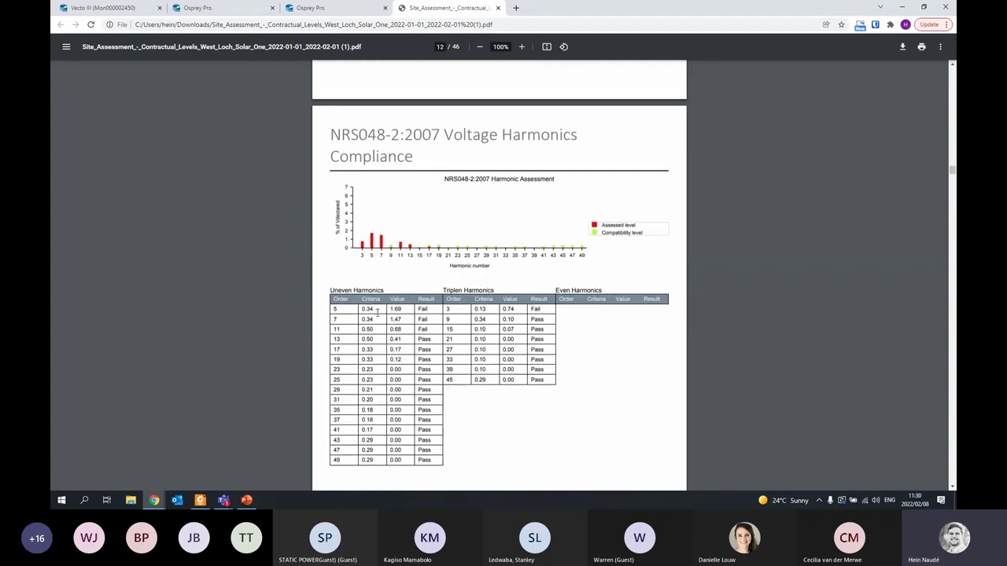
{"action": "scroll", "coordinate": [395, 189], "scroll_direction": "down", "scroll_amount": 2}
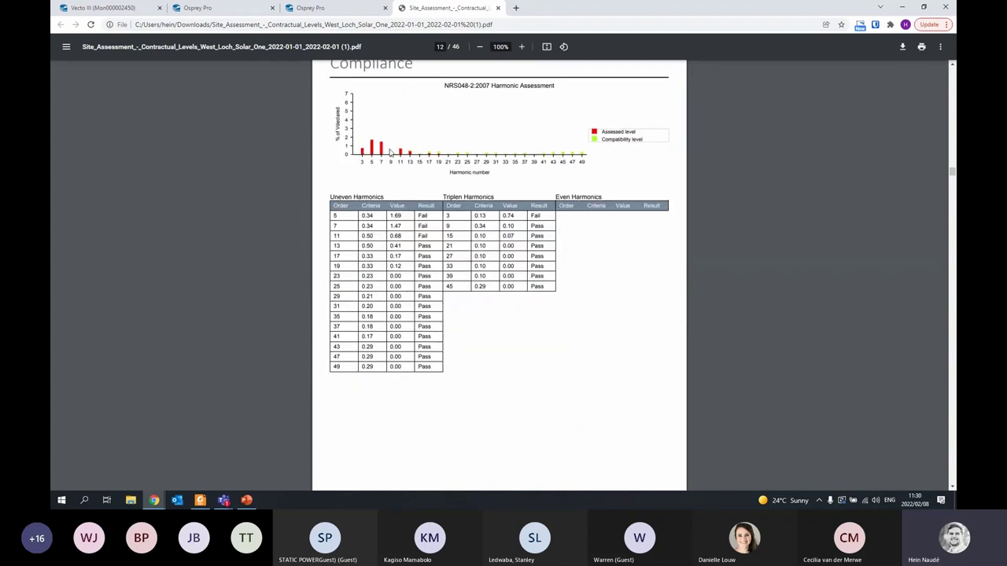
{"action": "scroll", "coordinate": [419, 316], "scroll_direction": "down", "scroll_amount": 1}
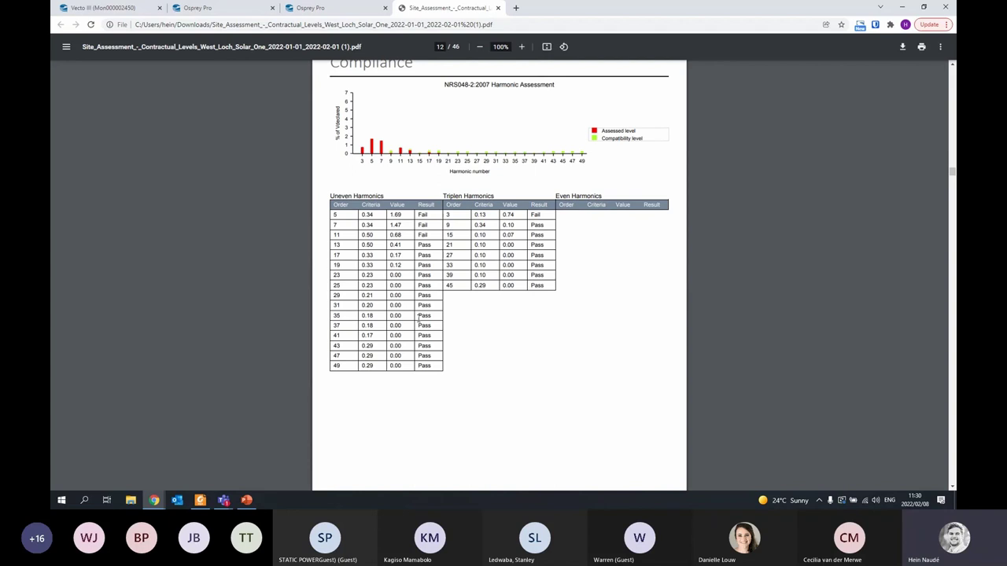
Review the appendix's daily statistics and the voltage and current harmonic charts, and return to the voltage magnitude compliance section on page 2
{"action": "scroll", "coordinate": [409, 299], "scroll_direction": "down", "scroll_amount": 20}
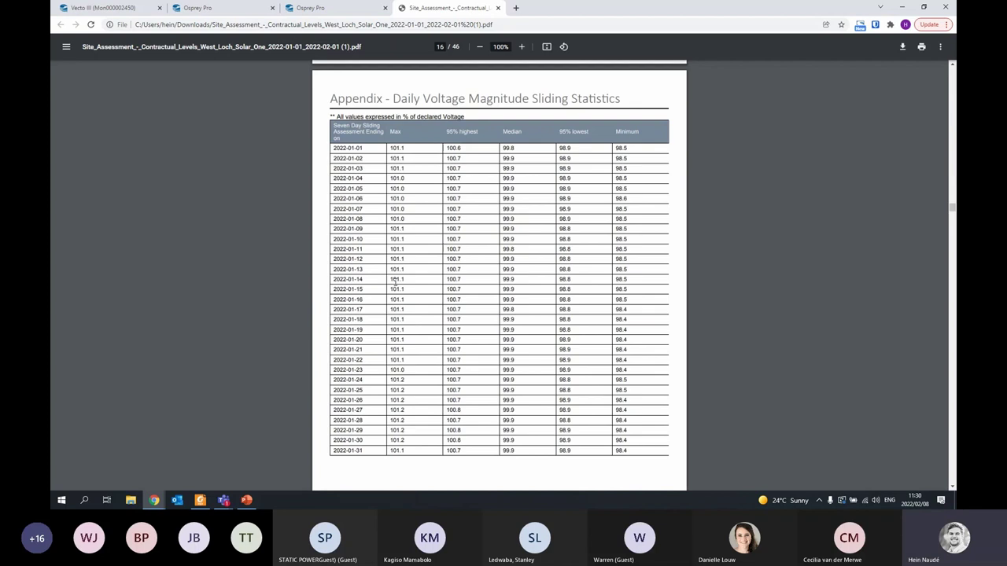
{"action": "scroll", "coordinate": [417, 275], "scroll_direction": "down", "scroll_amount": 20}
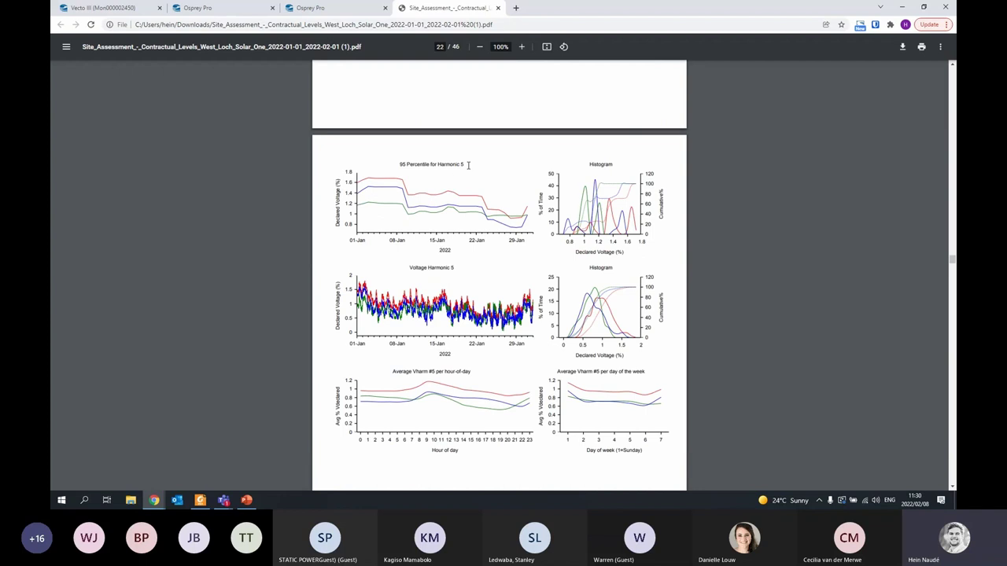
{"action": "left_click_drag", "start_coordinate": [468, 165], "coordinate": [402, 165]}
{"action": "scroll", "coordinate": [408, 203], "scroll_direction": "down", "scroll_amount": 1}
{"action": "scroll", "coordinate": [411, 299], "scroll_direction": "down", "scroll_amount": 6}
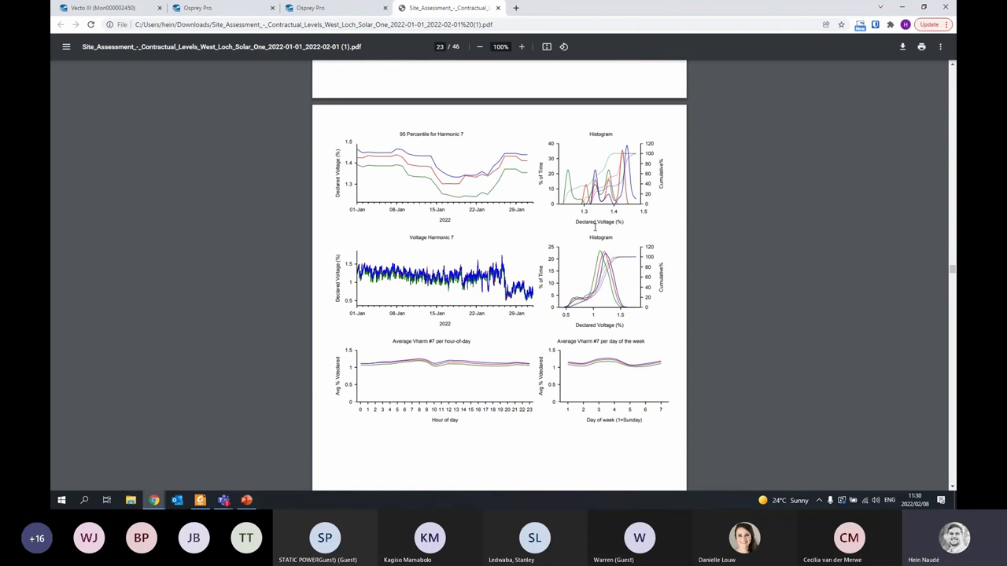
{"action": "scroll", "coordinate": [496, 314], "scroll_direction": "down", "scroll_amount": 20}
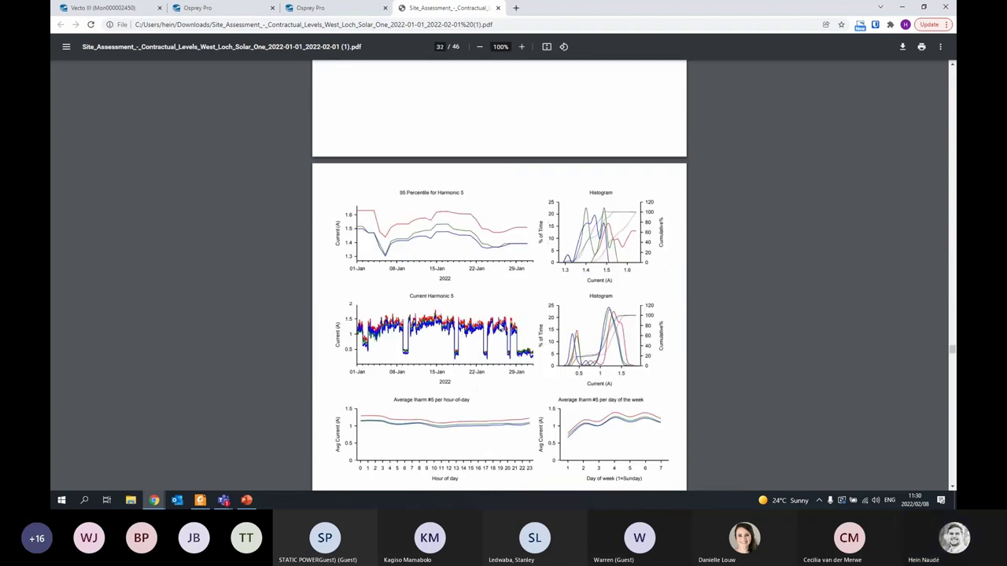
{"action": "scroll", "coordinate": [497, 314], "scroll_direction": "down", "scroll_amount": 4}
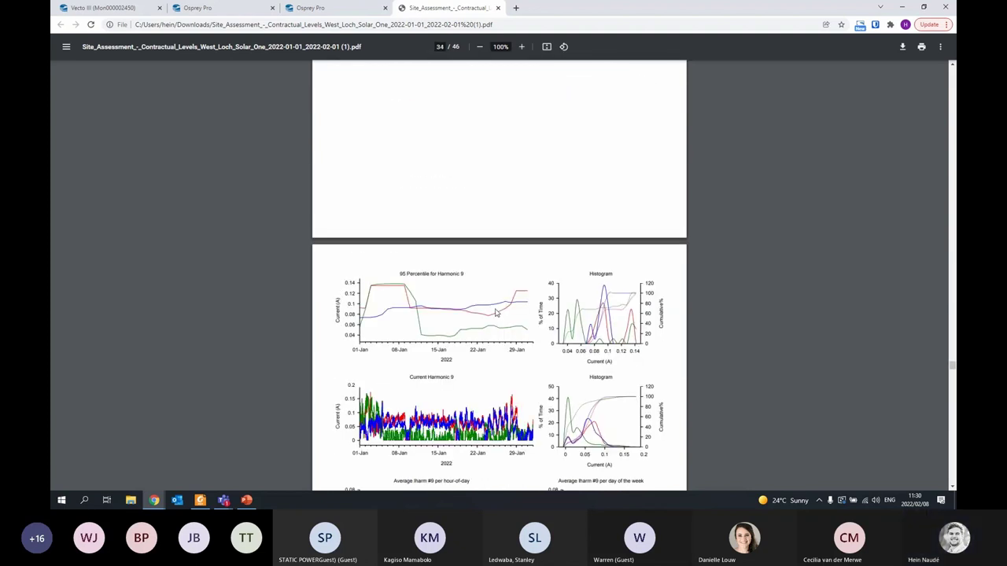
{"action": "scroll", "coordinate": [497, 313], "scroll_direction": "down", "scroll_amount": 20}
{"action": "scroll", "coordinate": [502, 316], "scroll_direction": "down", "scroll_amount": 20}
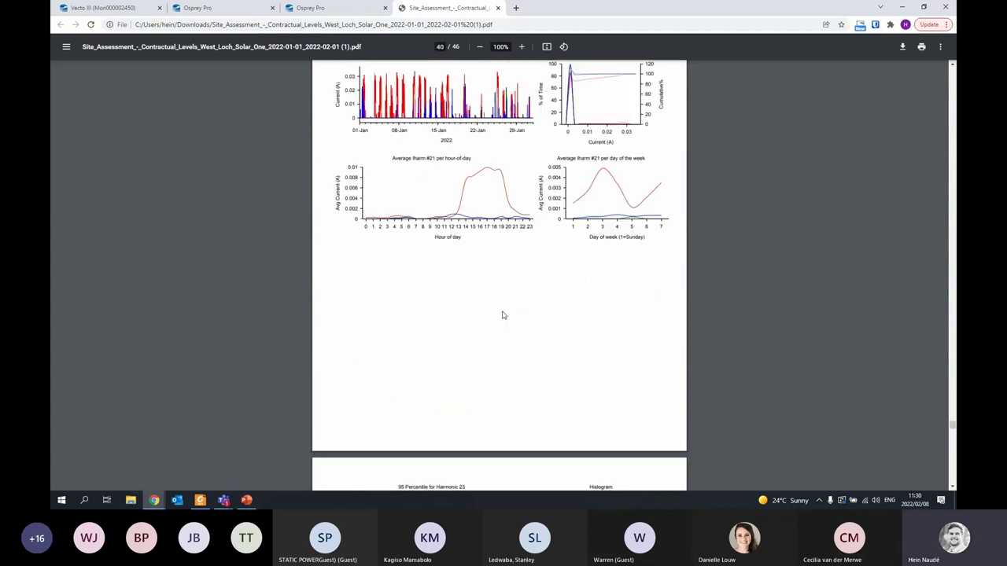
{"action": "scroll", "coordinate": [501, 324], "scroll_direction": "down", "scroll_amount": 4}
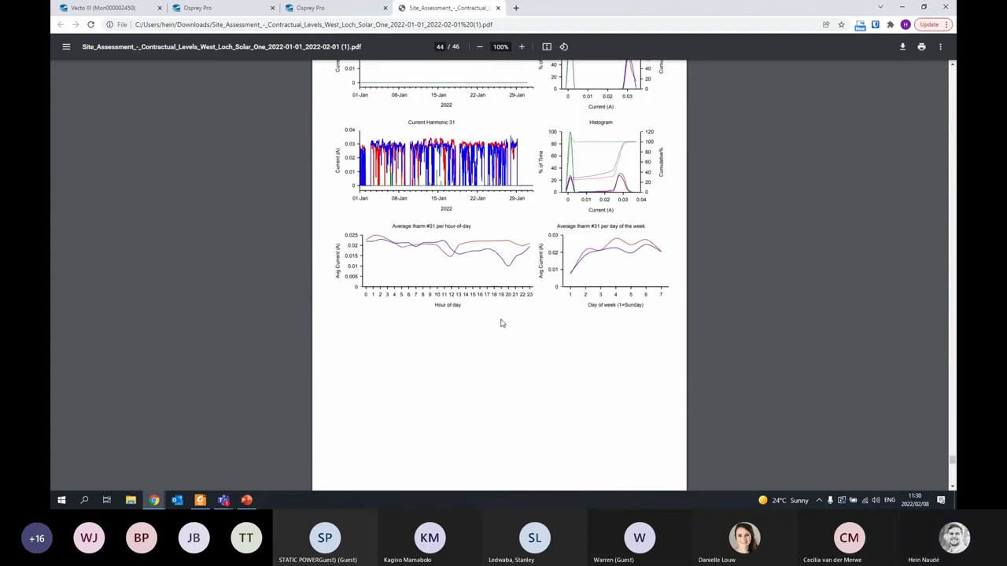
{"action": "left_click_drag", "start_coordinate": [951, 460], "coordinate": [947, 79]}
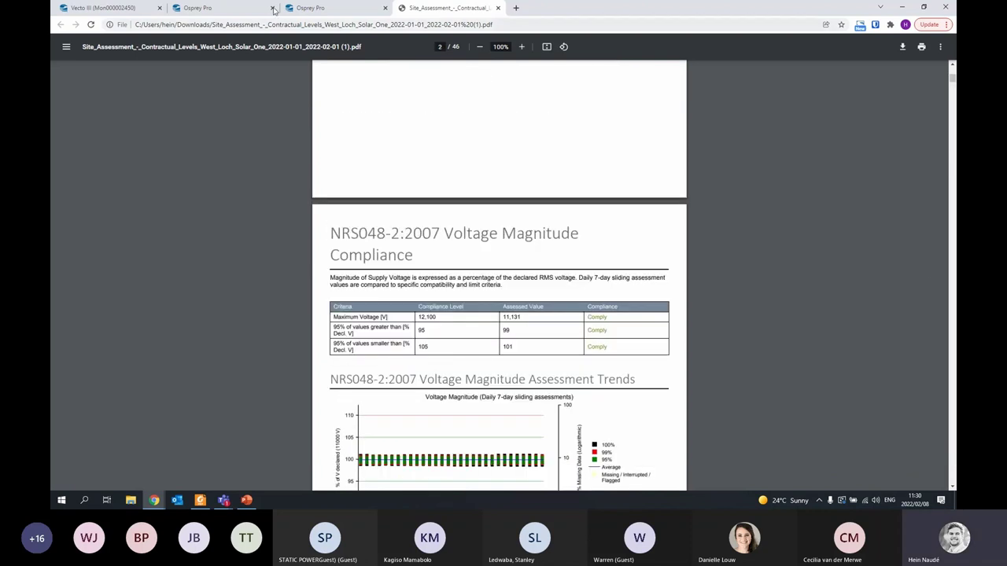
Switch to Osprey Pro, cancel the new ad hoc report for West Loch Solar One and return to the report options
{"action": "left_click", "coordinate": [221, 6]}
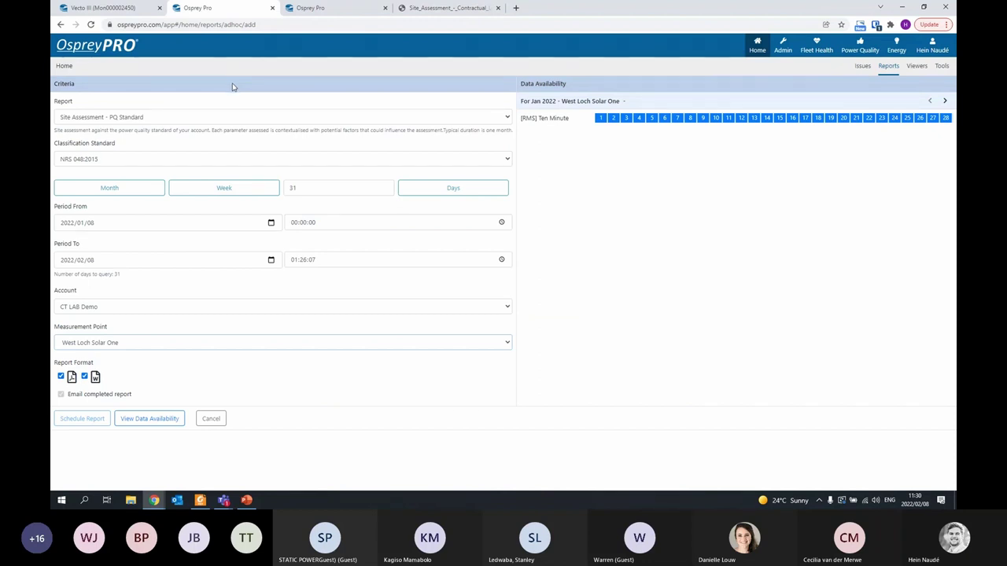
{"action": "left_click", "coordinate": [211, 419]}
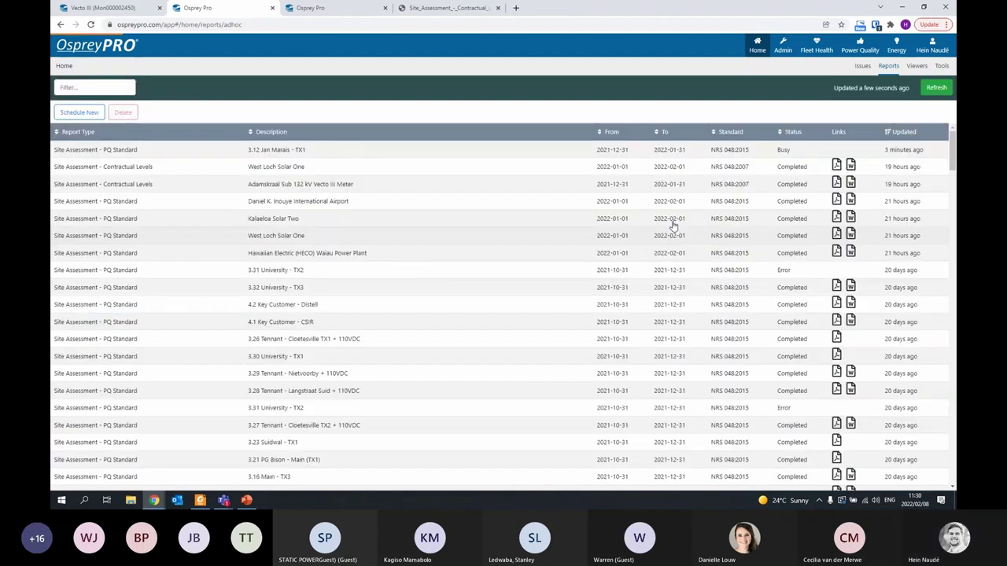
{"action": "left_click", "coordinate": [783, 50]}
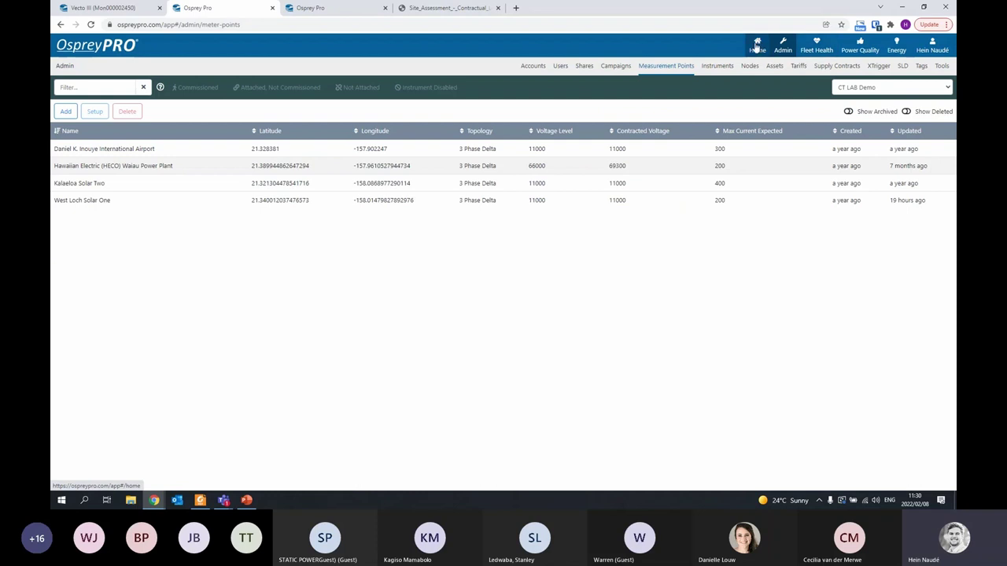
{"action": "left_click", "coordinate": [757, 46]}
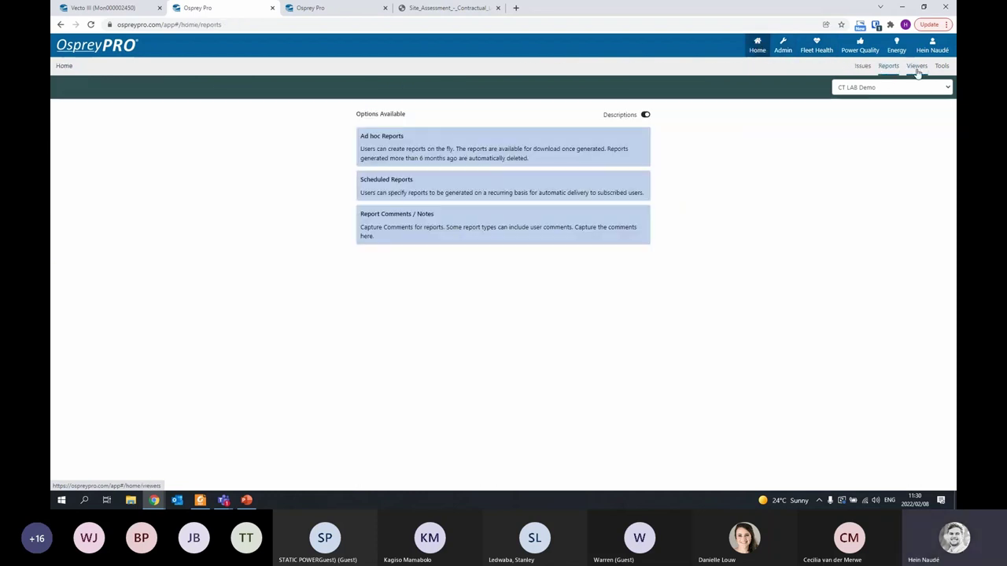
Open the Data Availability viewer for the CT LAB Demo account and set the period's end date to 2022/02/01
{"action": "left_click", "coordinate": [917, 66]}
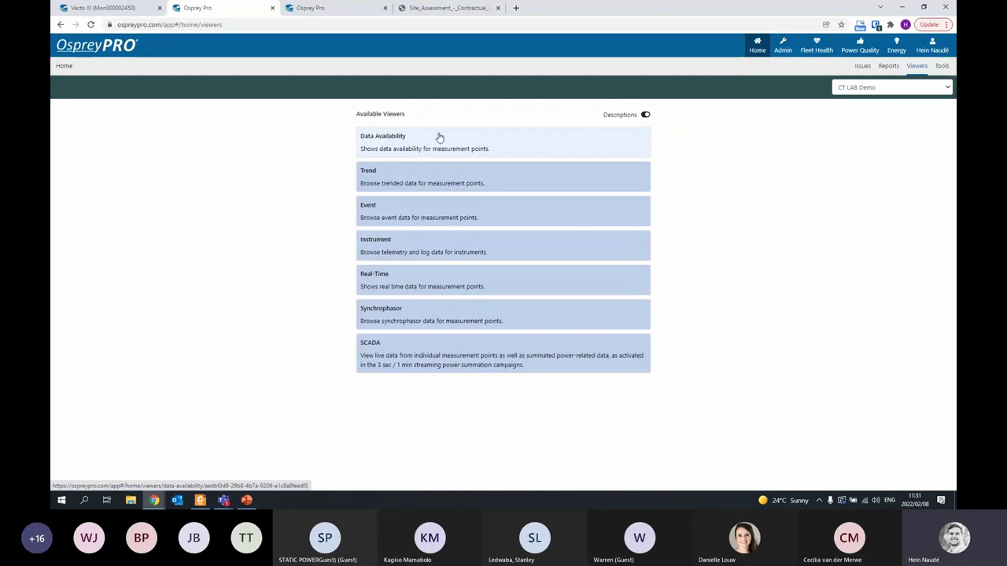
{"action": "left_click", "coordinate": [388, 140]}
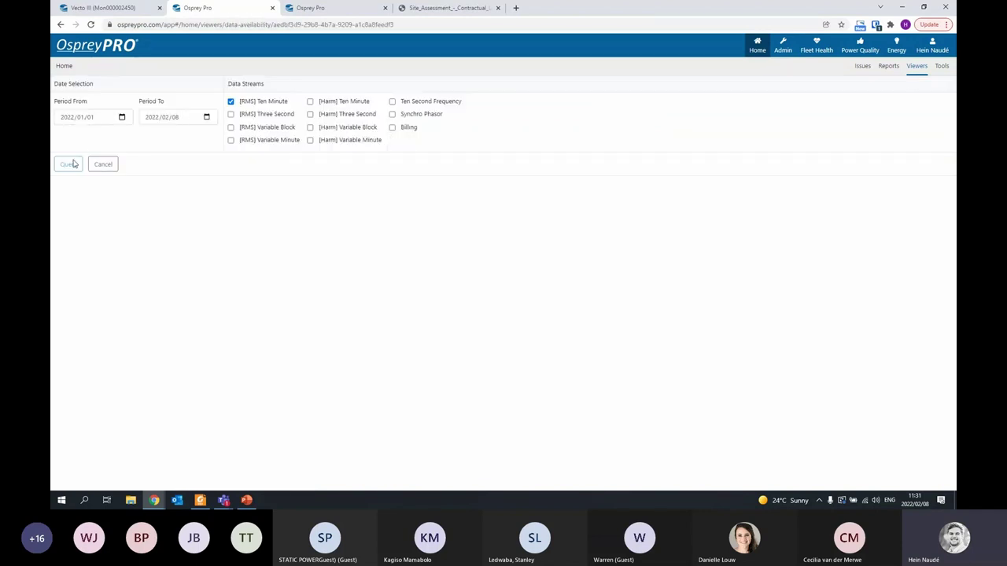
{"action": "left_click", "coordinate": [176, 120]}
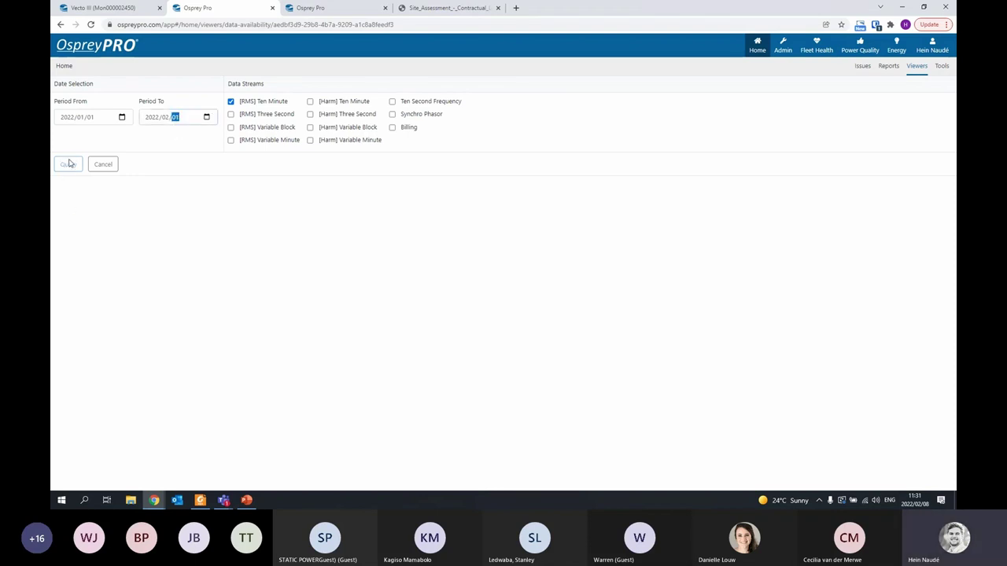
Query the [RMS] Ten Minute data availability of all Stellenbosch measurement points from 2022/01/01 to 2022/02/08
{"action": "left_click", "coordinate": [317, 10]}
{"action": "left_click", "coordinate": [918, 67]}
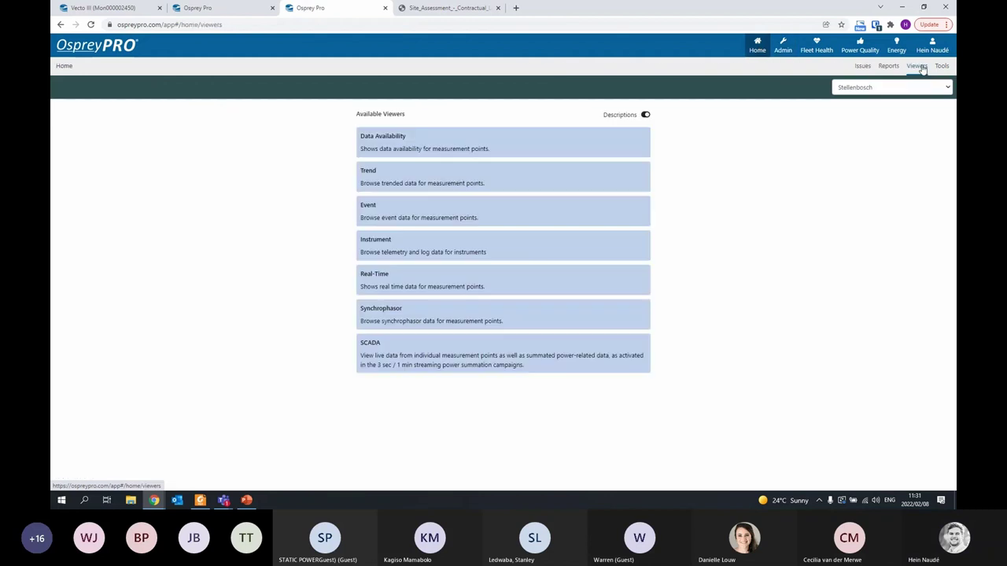
{"action": "left_click", "coordinate": [404, 144]}
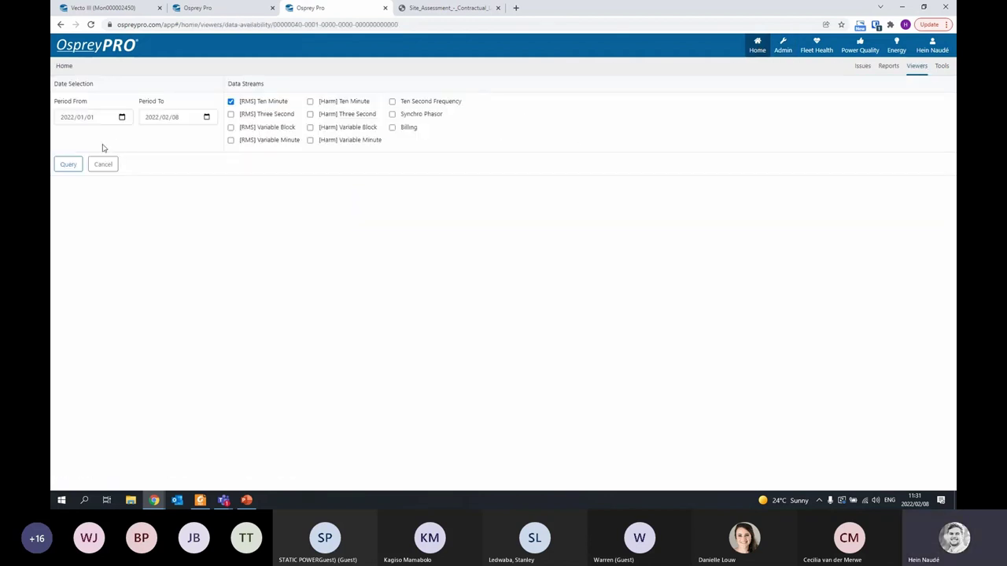
{"action": "left_click", "coordinate": [58, 167]}
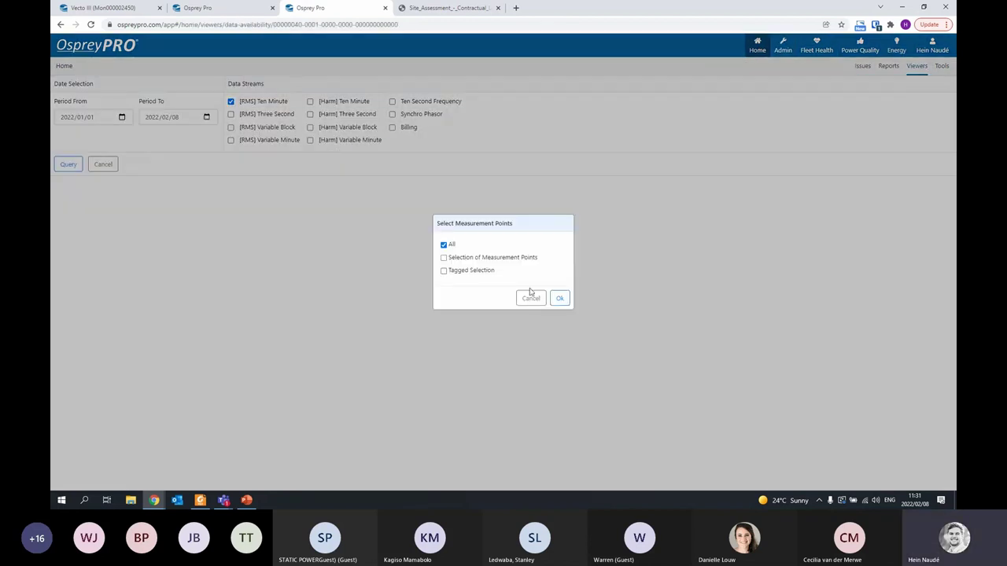
{"action": "left_click", "coordinate": [558, 296]}
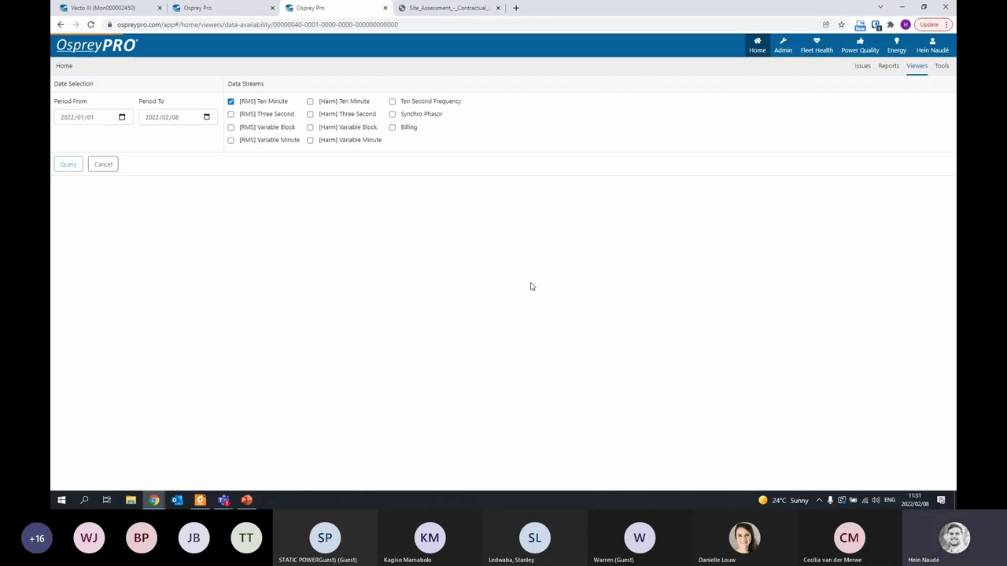
Look through the January 2022 ten-minute data availability of the Stellenbosch measurement points
{"action": "scroll", "coordinate": [376, 232], "scroll_direction": "down", "scroll_amount": 5}
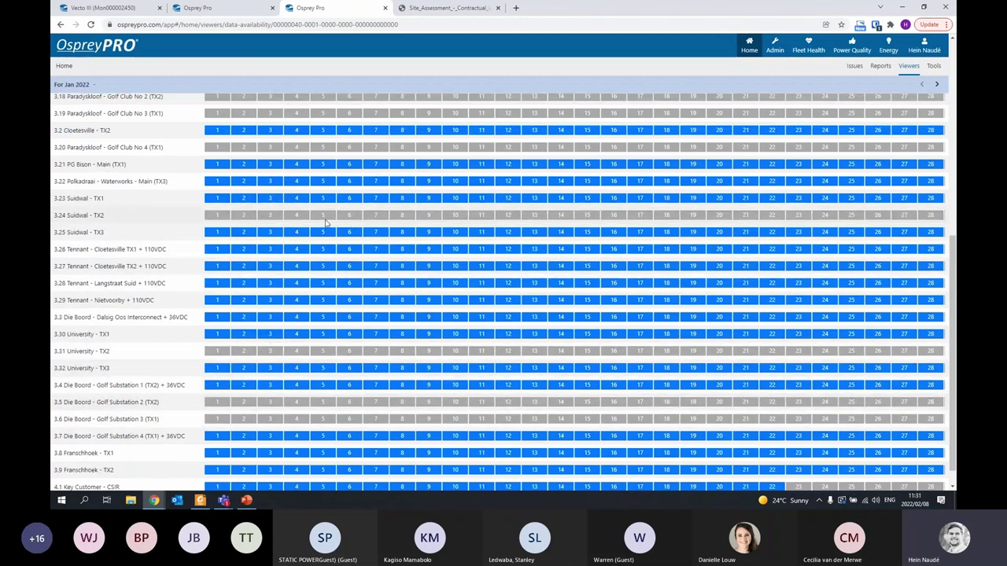
{"action": "scroll", "coordinate": [325, 223], "scroll_direction": "up", "scroll_amount": 8}
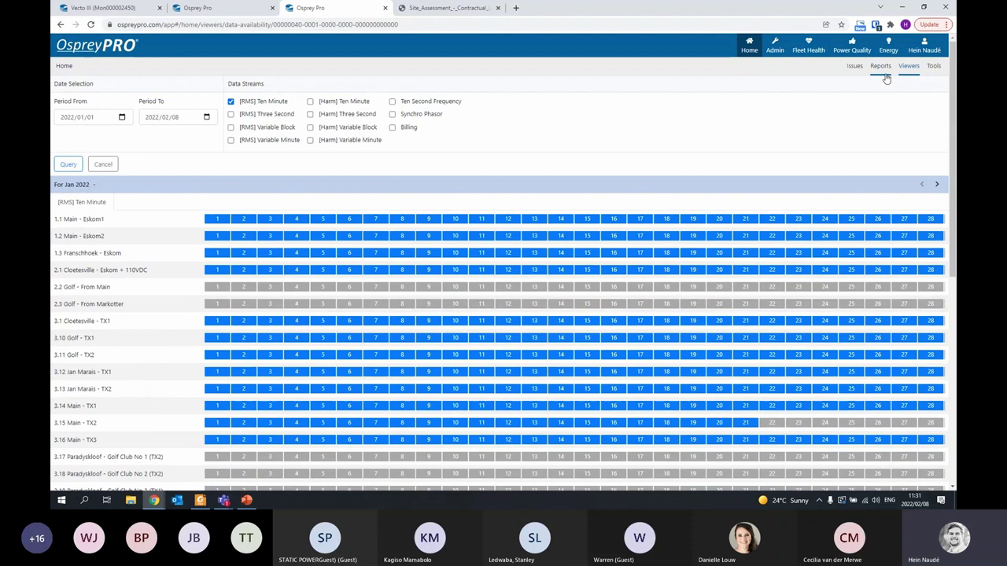
Switch to the CT LAB Demo session and open its Trend viewer
{"action": "left_click", "coordinate": [210, 8]}
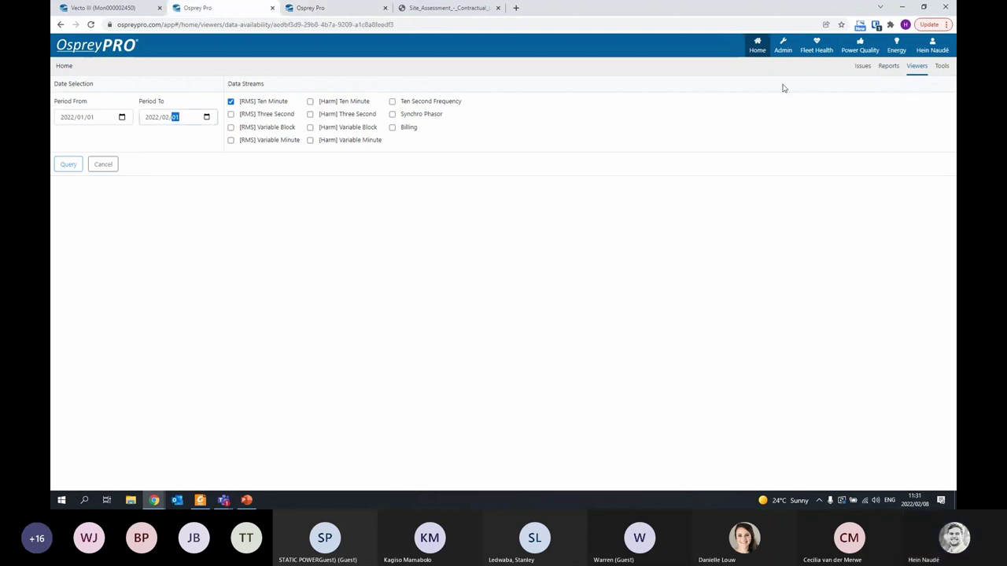
{"action": "left_click", "coordinate": [914, 68]}
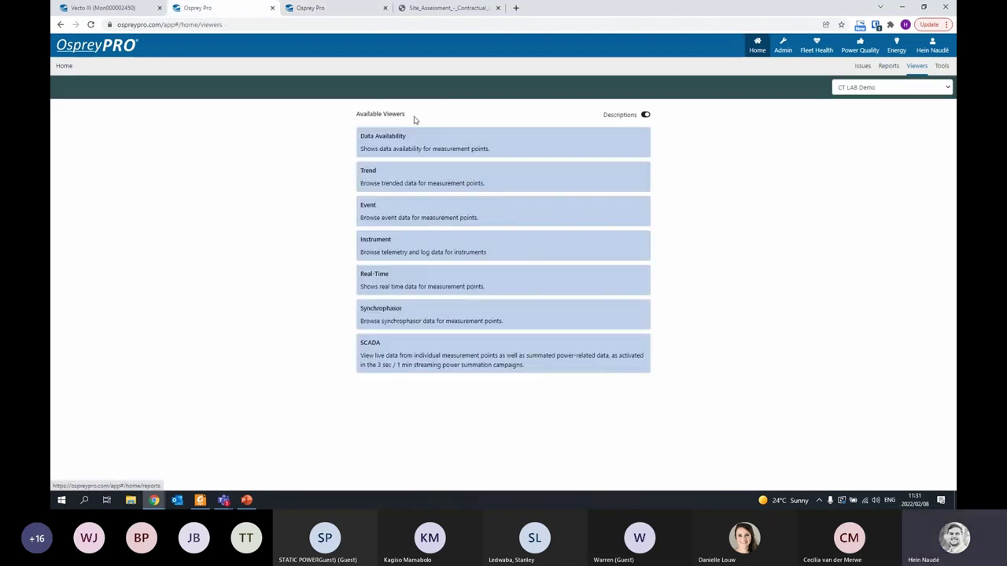
{"action": "left_click", "coordinate": [399, 175]}
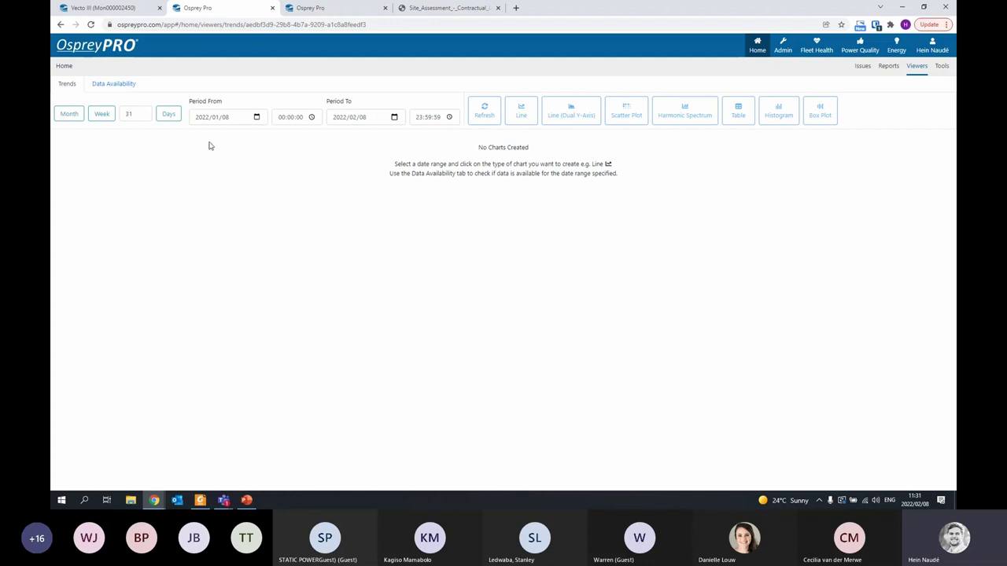
Return to the Stellenbosch session, open its Trend viewer and set the period to the week from 2022/02/01 to 2022/02/08
{"action": "left_click", "coordinate": [299, 8]}
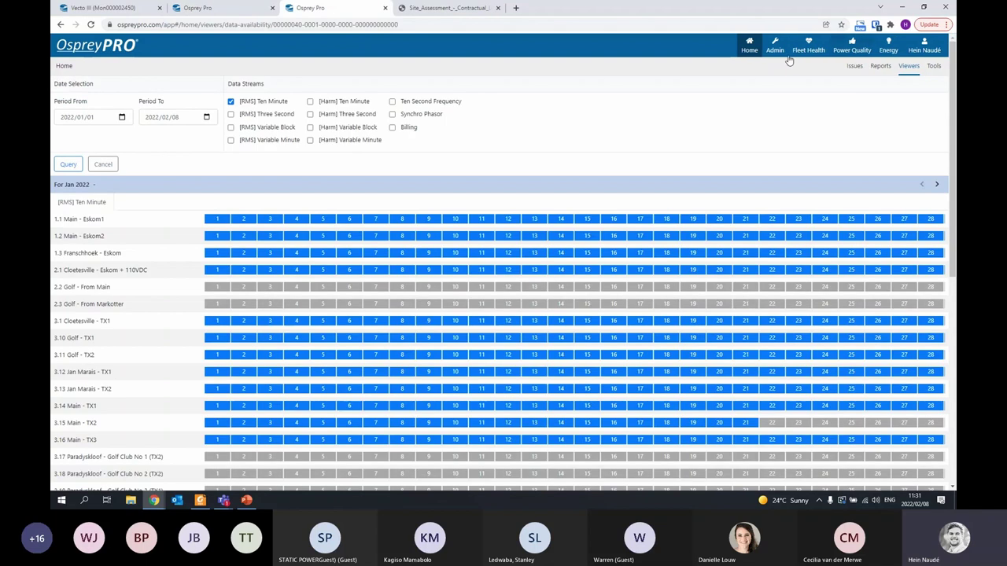
{"action": "left_click", "coordinate": [783, 46]}
{"action": "left_click", "coordinate": [757, 46]}
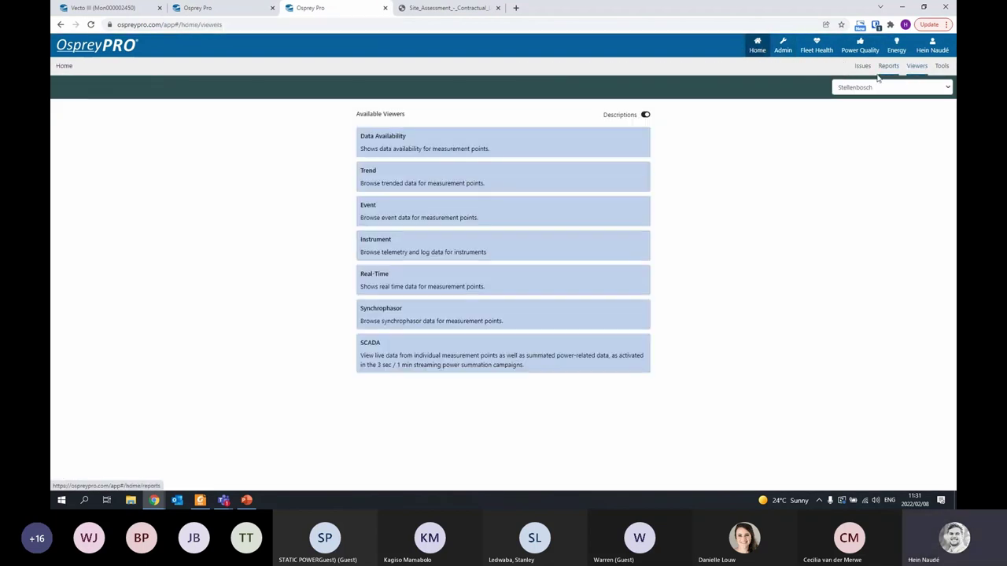
{"action": "left_click", "coordinate": [428, 188]}
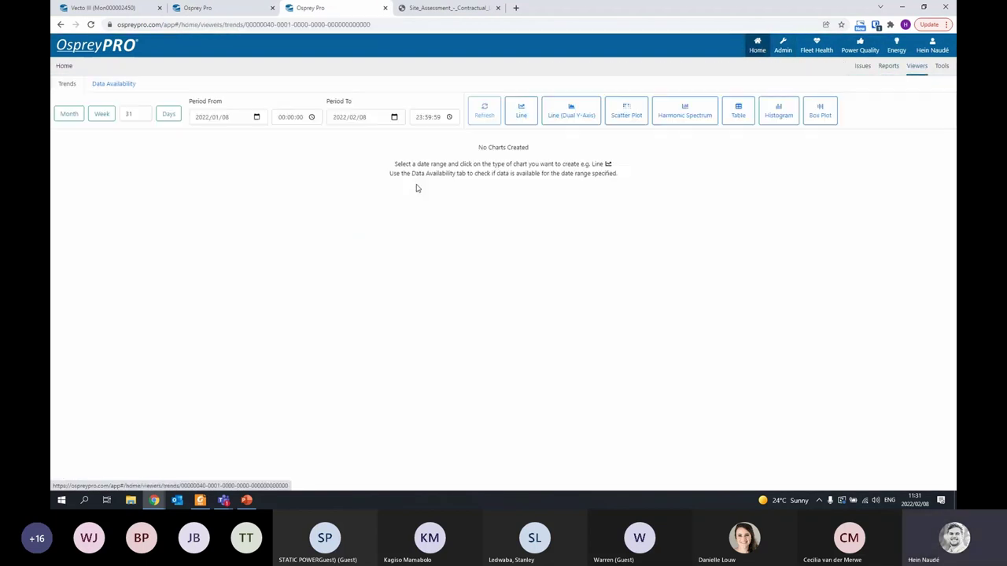
{"action": "left_click", "coordinate": [104, 116]}
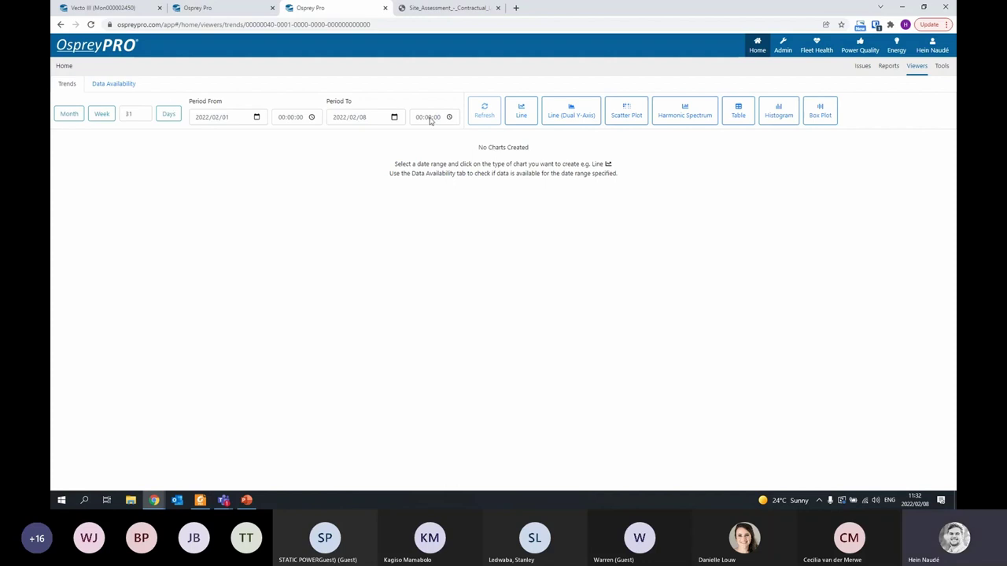
Plot a line chart of [RMS] Ten Minute RMS voltage as % of Vdeclared, channels 1 to 3, for 3.1 Cloetesville - TX1
{"action": "left_click", "coordinate": [521, 111]}
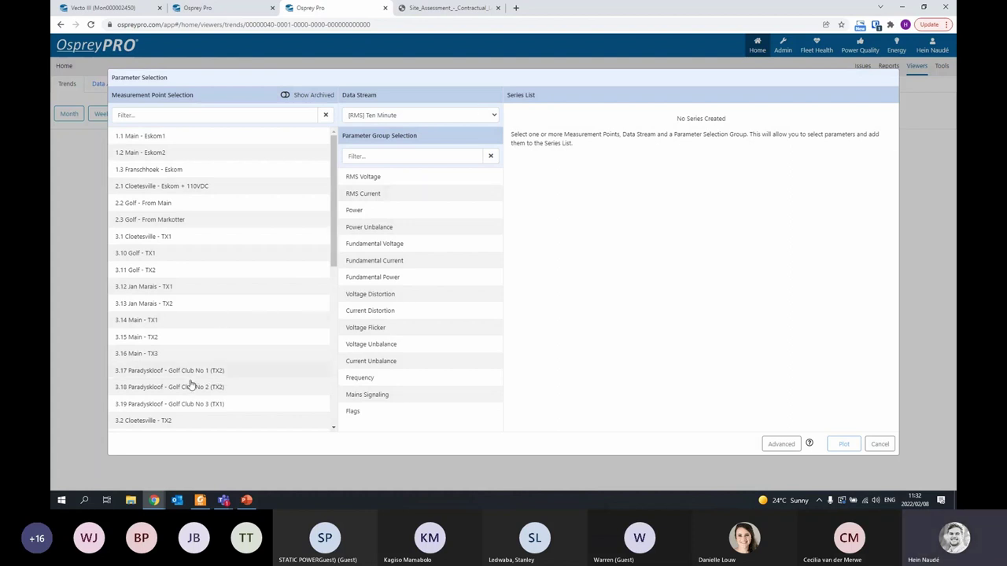
{"action": "left_click", "coordinate": [178, 238]}
{"action": "left_click", "coordinate": [402, 181]}
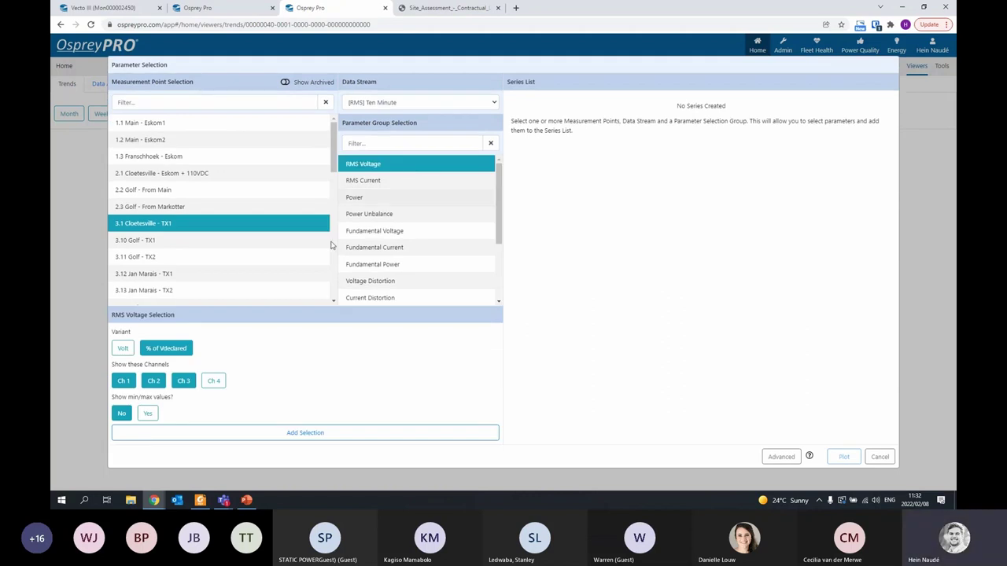
{"action": "left_click", "coordinate": [313, 435]}
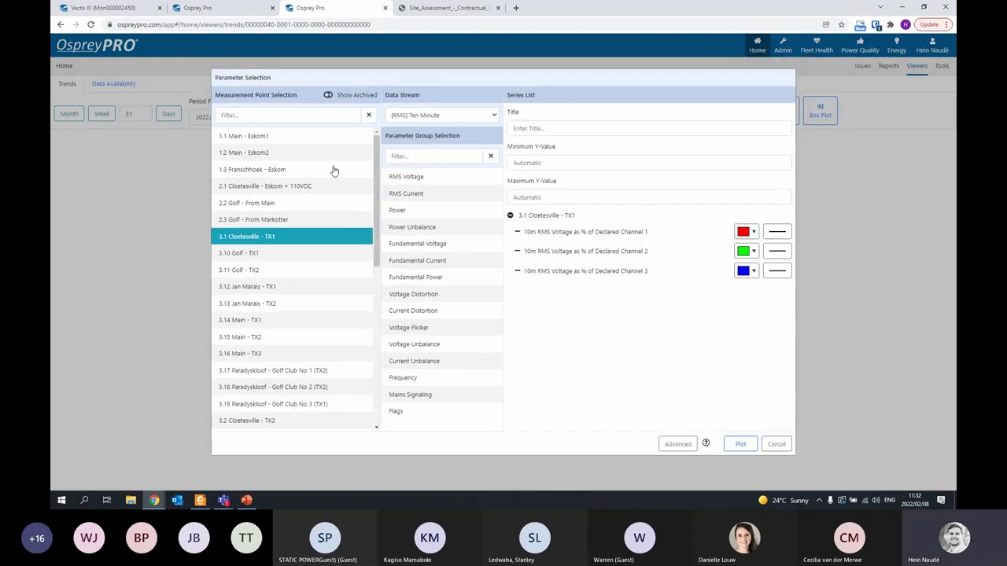
{"action": "left_click", "coordinate": [443, 117]}
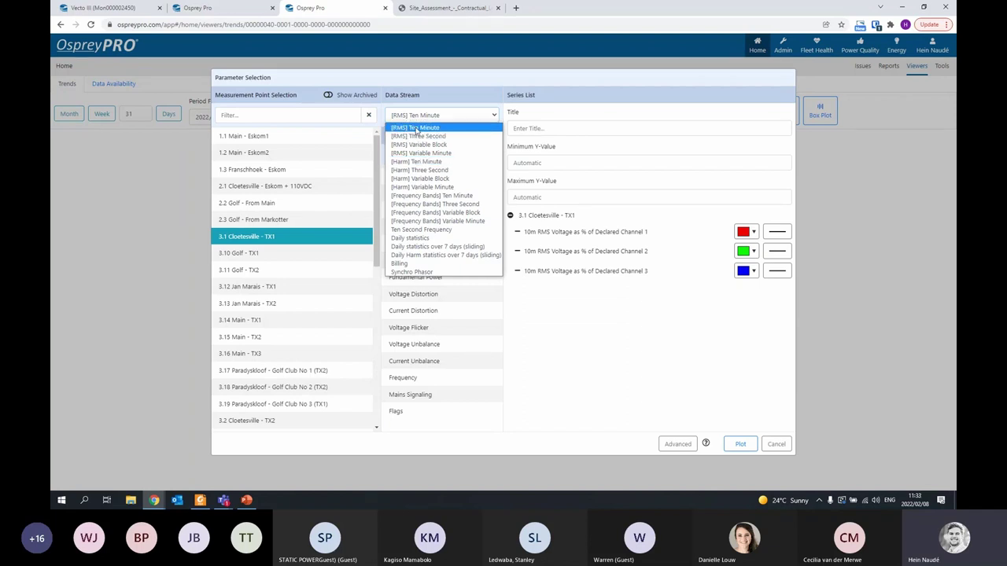
{"action": "left_click", "coordinate": [419, 130]}
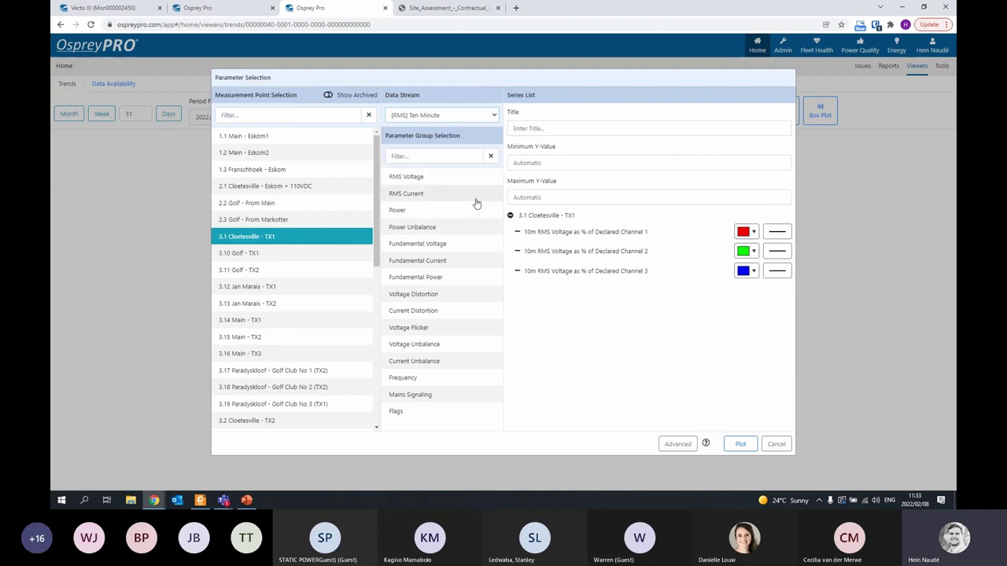
{"action": "left_click", "coordinate": [735, 443]}
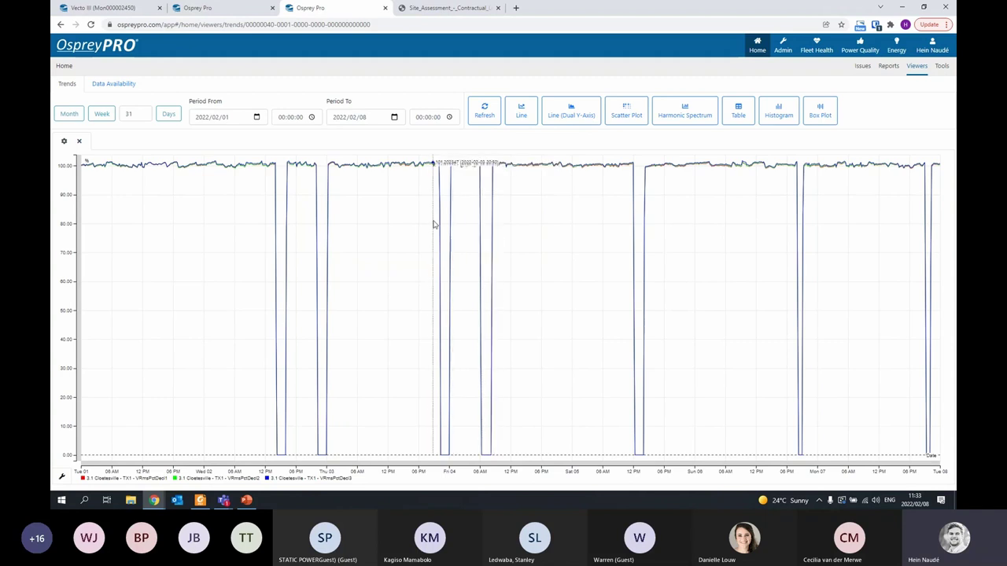
Set up a second line chart for 3.1 Cloetesville - TX1 using [Harm] Ten Minute RMS Current with harmonic 3 selected
{"action": "left_click", "coordinate": [523, 112]}
{"action": "left_click", "coordinate": [385, 115]}
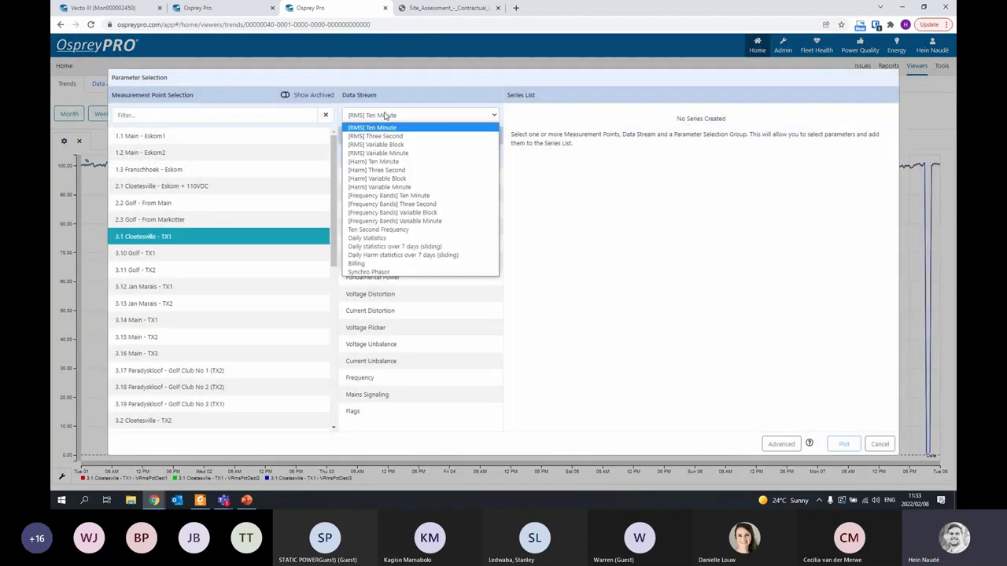
{"action": "left_click", "coordinate": [382, 162]}
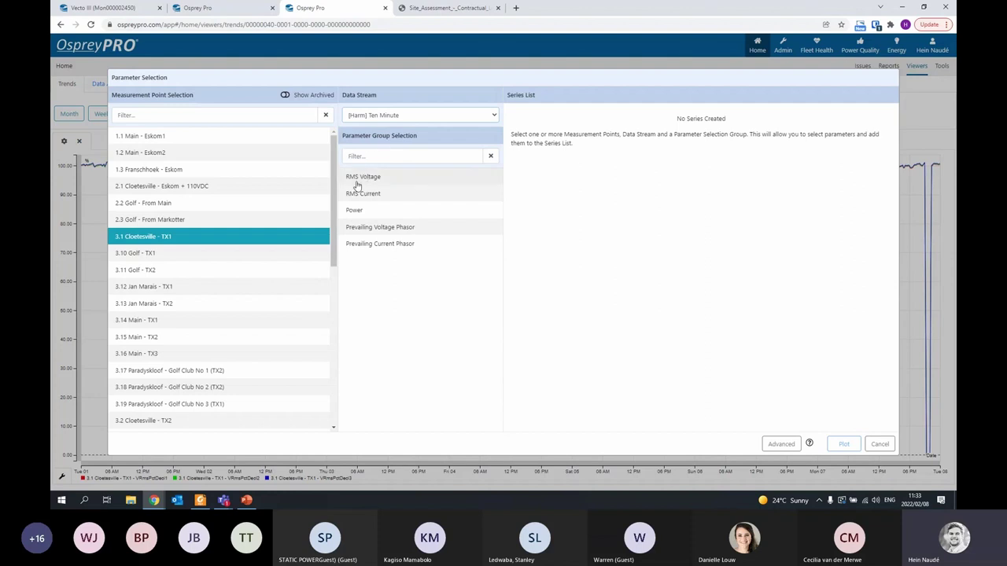
{"action": "left_click", "coordinate": [373, 195]}
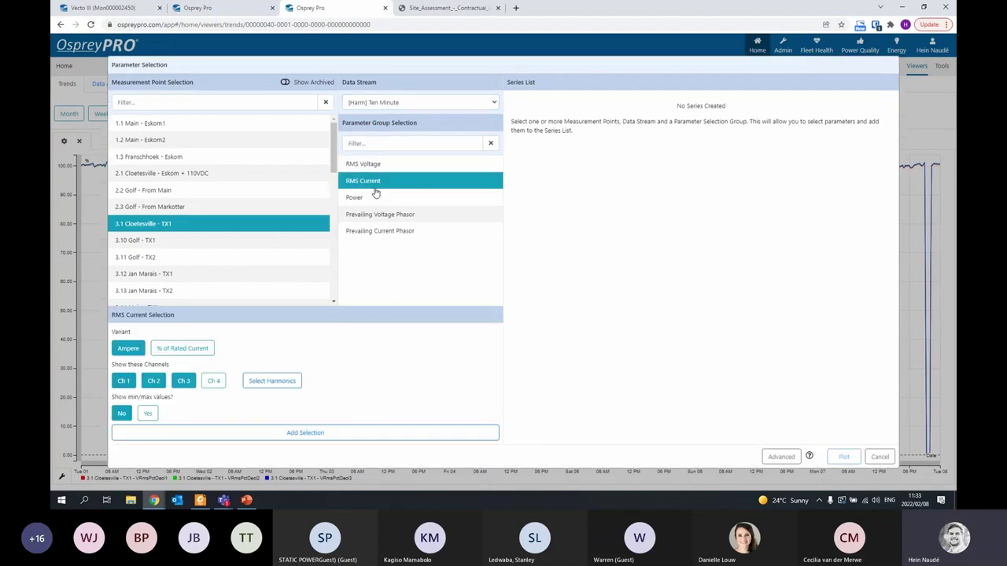
{"action": "left_click", "coordinate": [252, 383]}
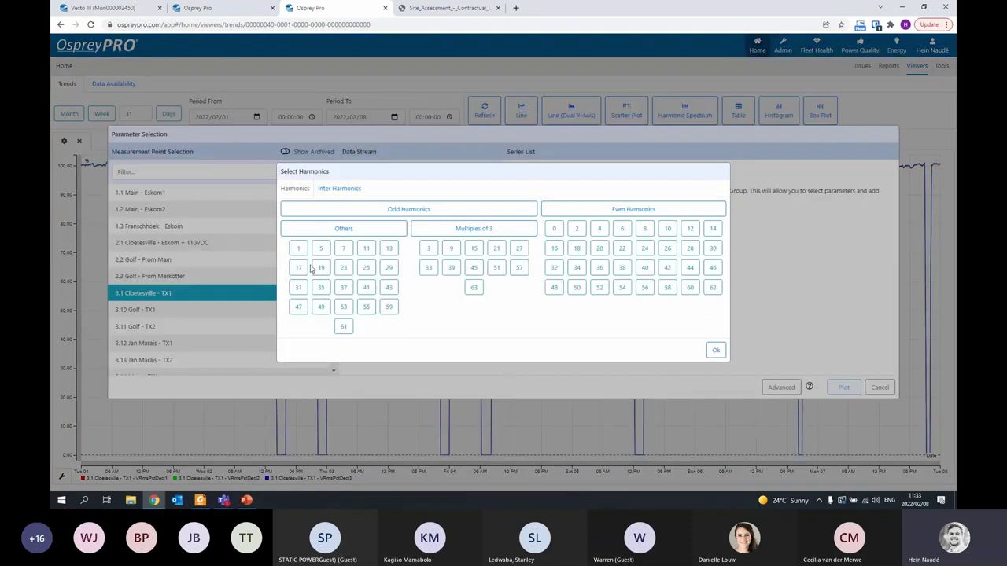
{"action": "left_click", "coordinate": [430, 250]}
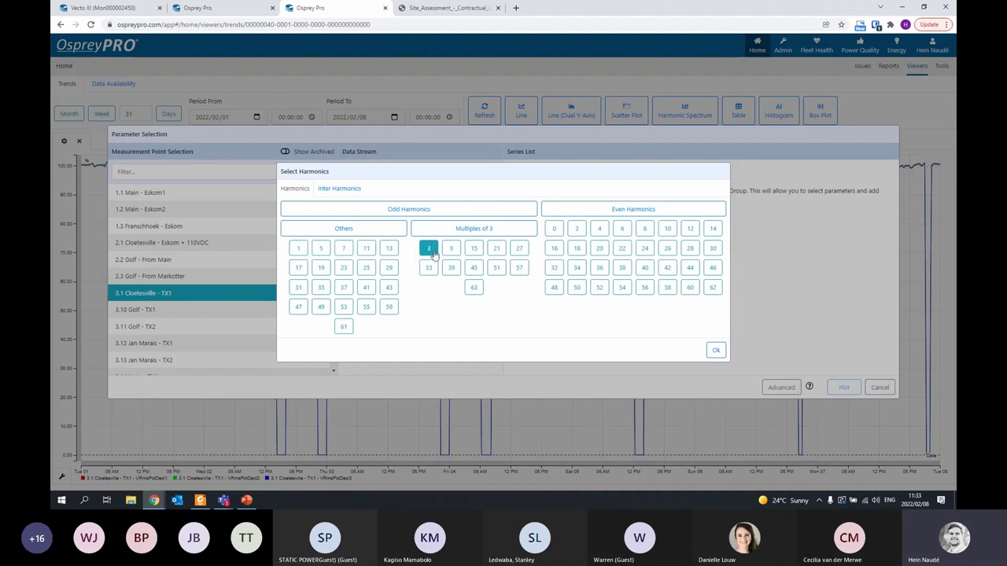
{"action": "left_click", "coordinate": [713, 350]}
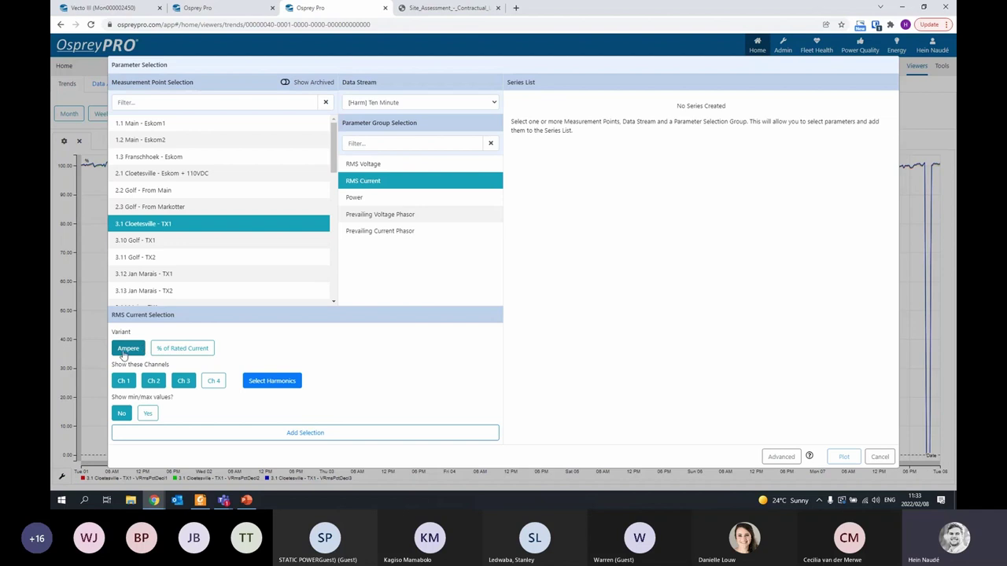
Check the harmonic selection, then add the third-harmonic current of channels 1 to 3 in ampere and plot it
{"action": "left_click", "coordinate": [179, 352]}
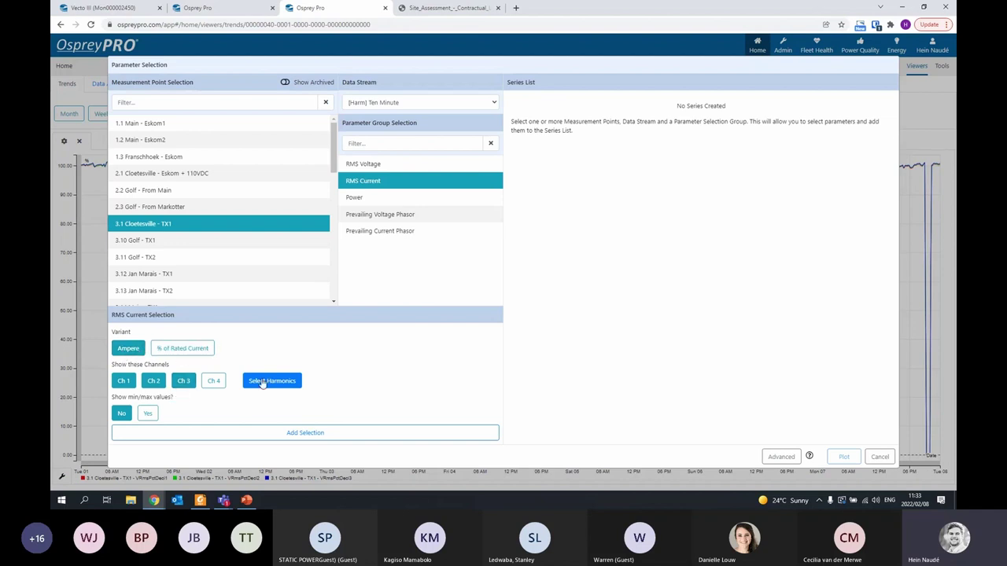
{"action": "left_click", "coordinate": [296, 385]}
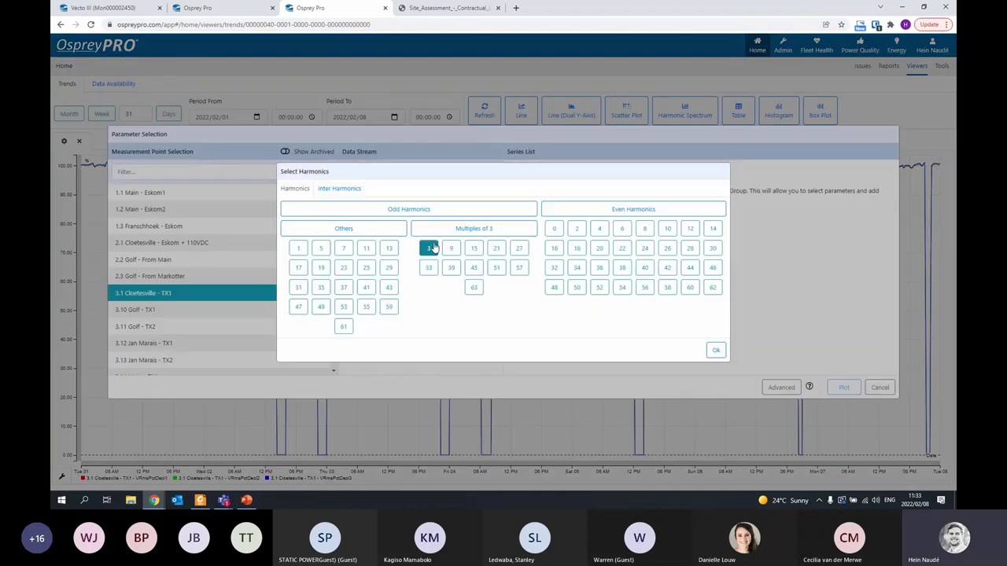
{"action": "left_click", "coordinate": [715, 350]}
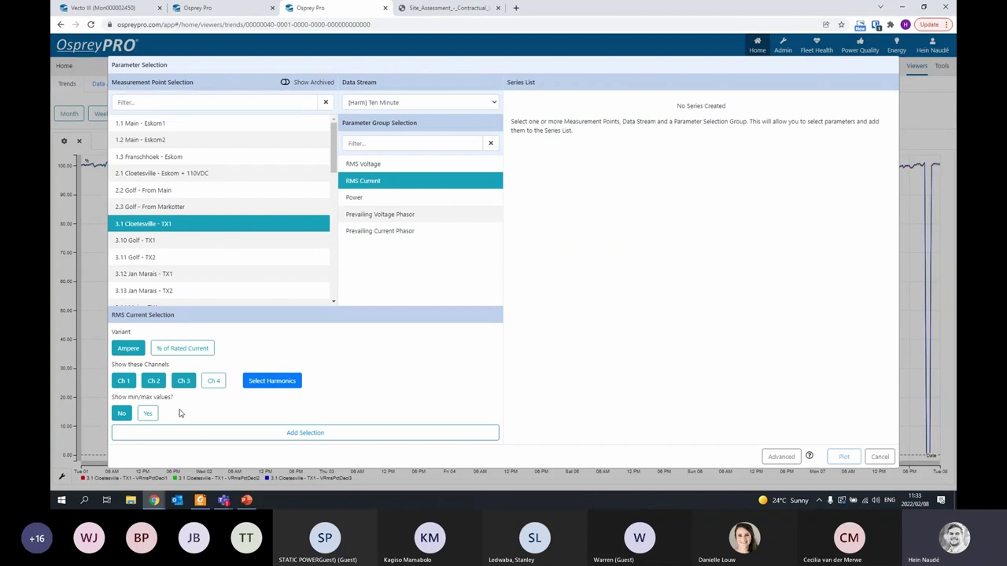
{"action": "left_click", "coordinate": [287, 433]}
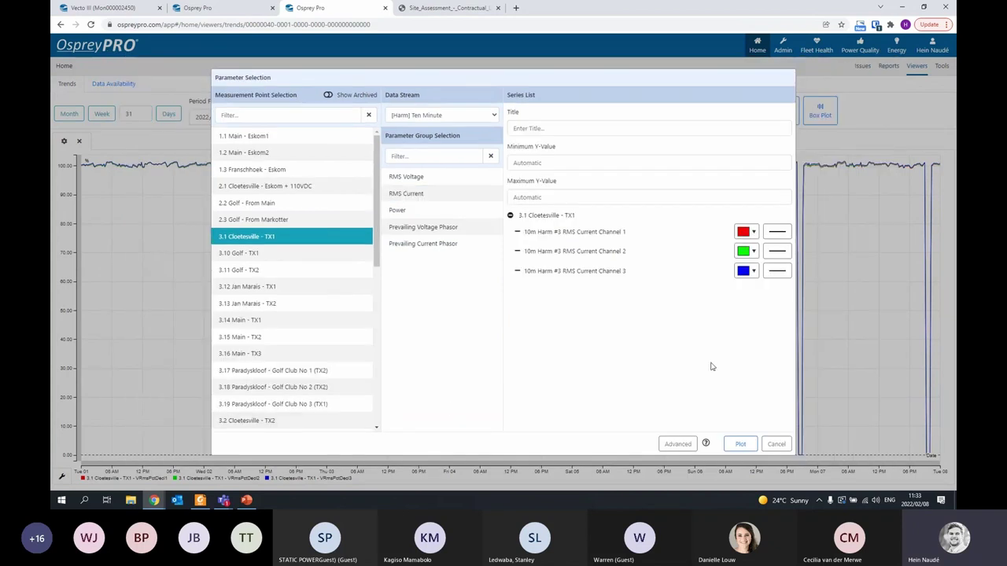
{"action": "left_click", "coordinate": [740, 444]}
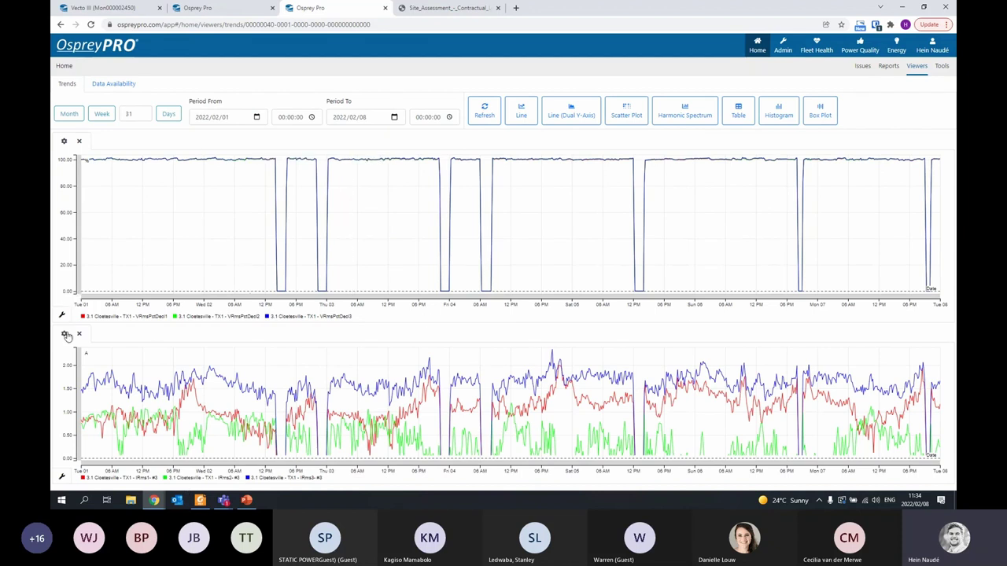
Place the harmonic current chart beside the voltage chart, adjust the divider between them, and move it back underneath
{"action": "left_click_drag", "start_coordinate": [66, 336], "coordinate": [772, 243]}
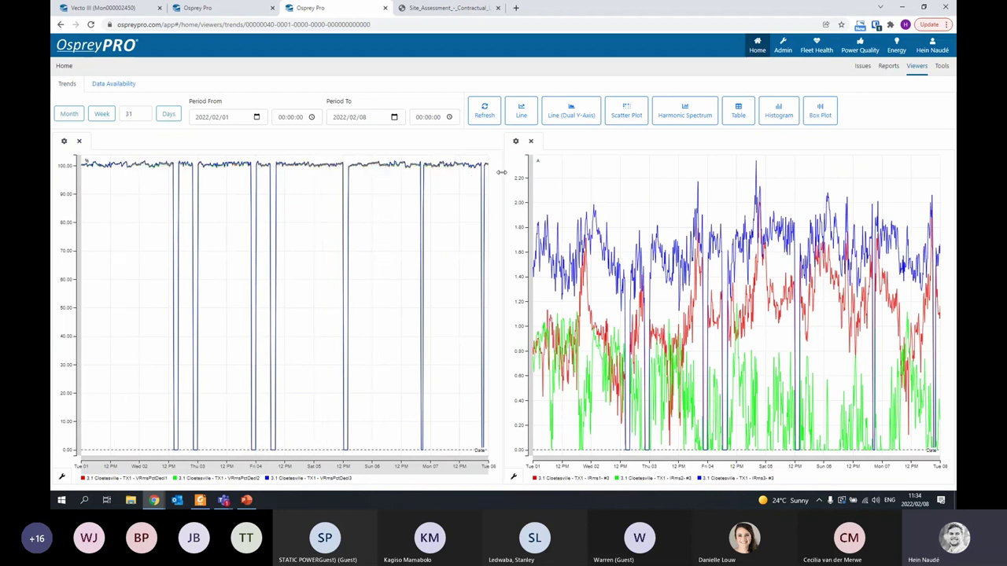
{"action": "mouse_move", "coordinate": [501, 172]}
{"action": "left_mouse_down"}
{"action": "mouse_move", "coordinate": [694, 185]}
{"action": "mouse_move", "coordinate": [438, 182]}
{"action": "mouse_move", "coordinate": [511, 181]}
{"action": "left_mouse_up"}
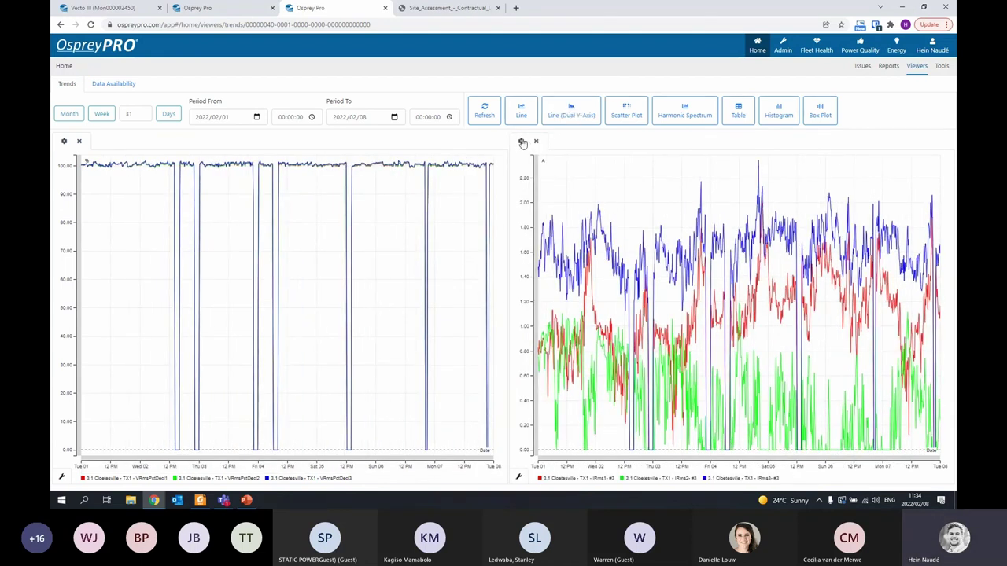
{"action": "left_click_drag", "start_coordinate": [522, 143], "coordinate": [329, 423]}
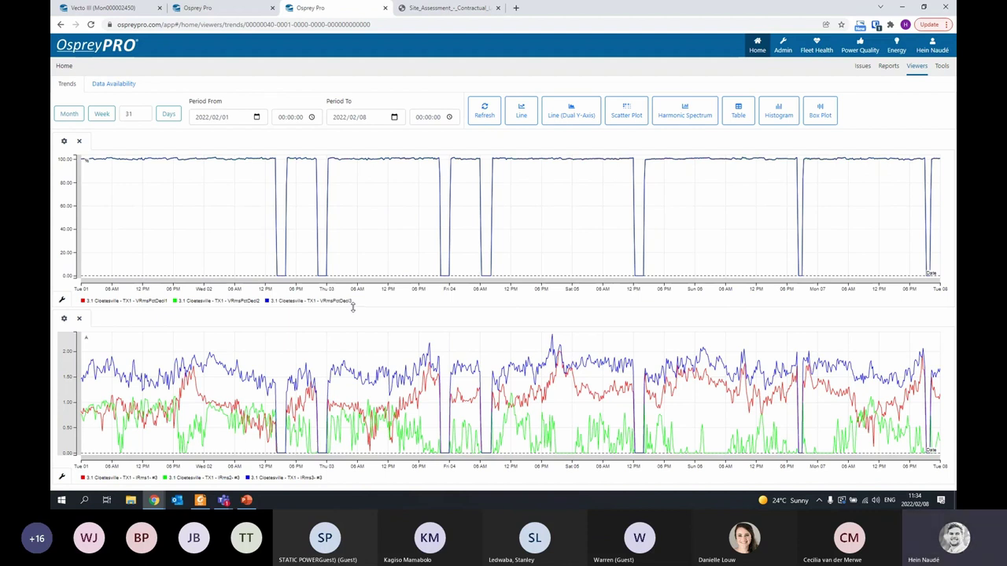
Examine the voltage chart's display, export and limits options, and close them
{"action": "left_click", "coordinate": [63, 298]}
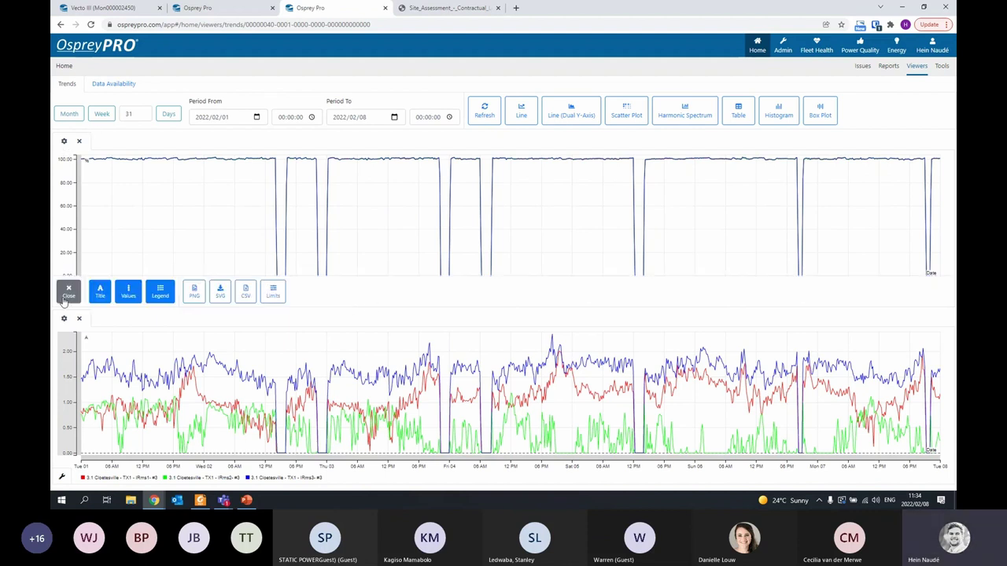
{"action": "left_click", "coordinate": [222, 303]}
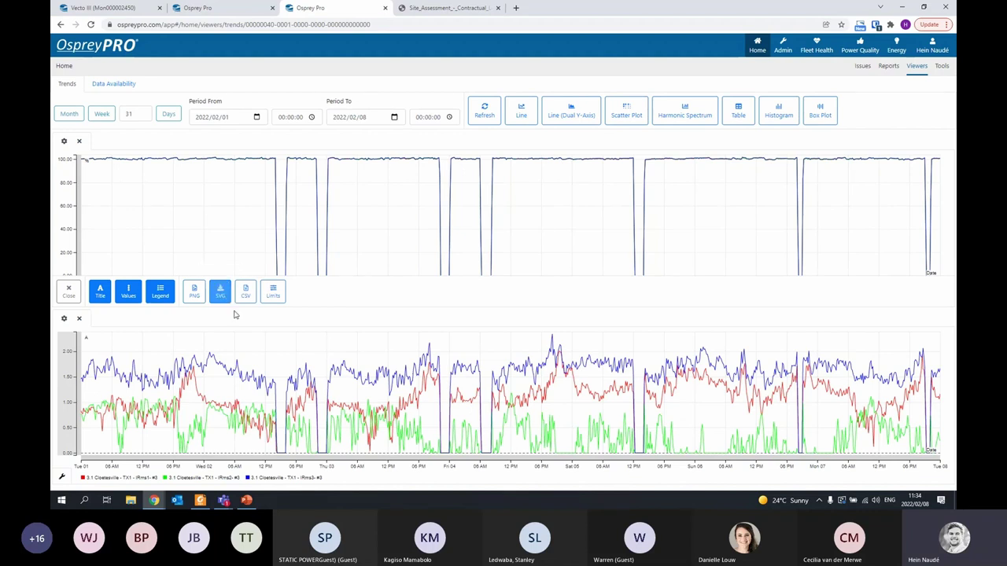
{"action": "left_click", "coordinate": [256, 304]}
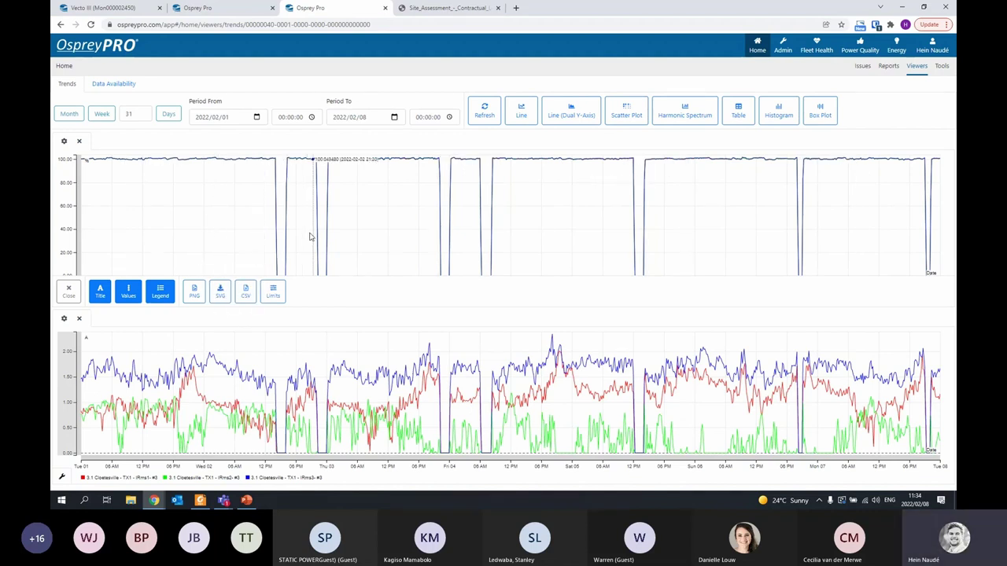
{"action": "left_click", "coordinate": [68, 291]}
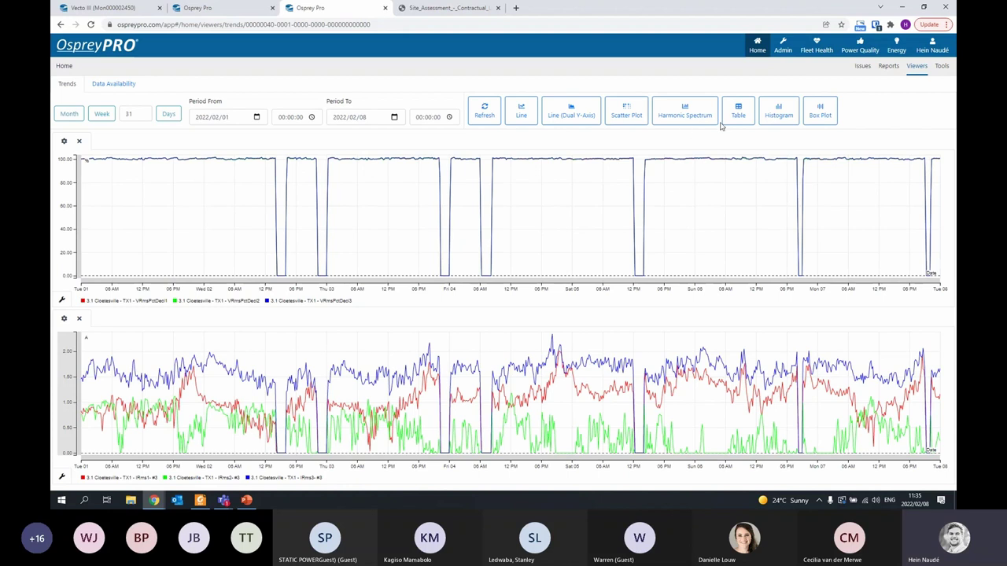
Replace the harmonic current chart with a harmonic spectrum of 3.1 Cloetesville - TX1's ten-minute RMS current in ampere for channels 1 to 3
{"action": "left_click", "coordinate": [79, 318]}
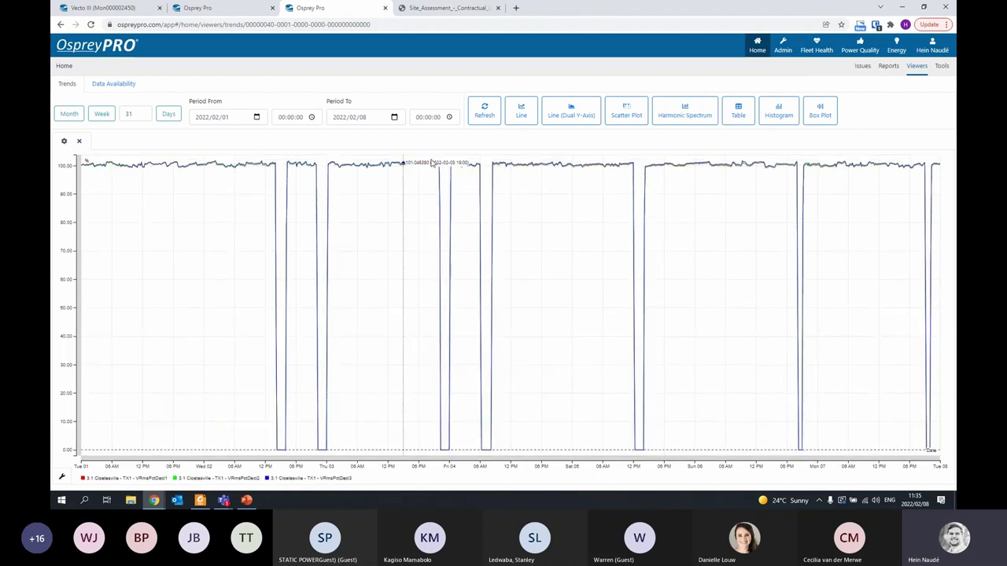
{"action": "left_click", "coordinate": [683, 116]}
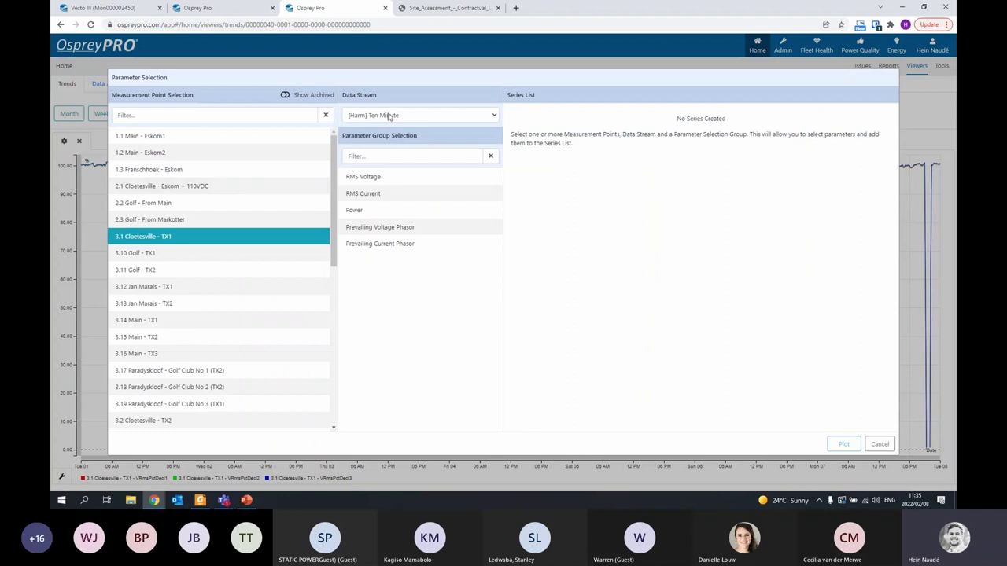
{"action": "left_click", "coordinate": [379, 194]}
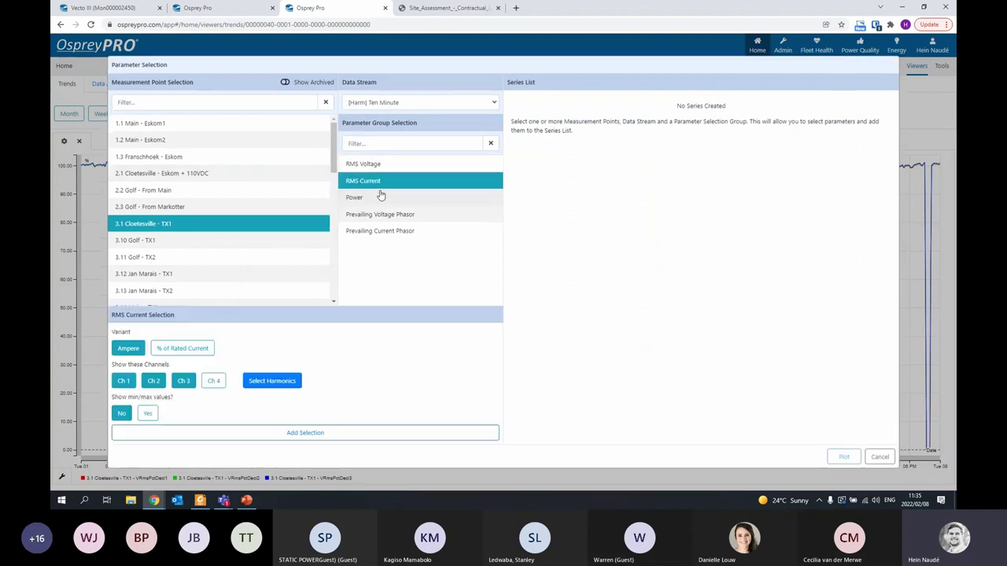
{"action": "left_click", "coordinate": [367, 436]}
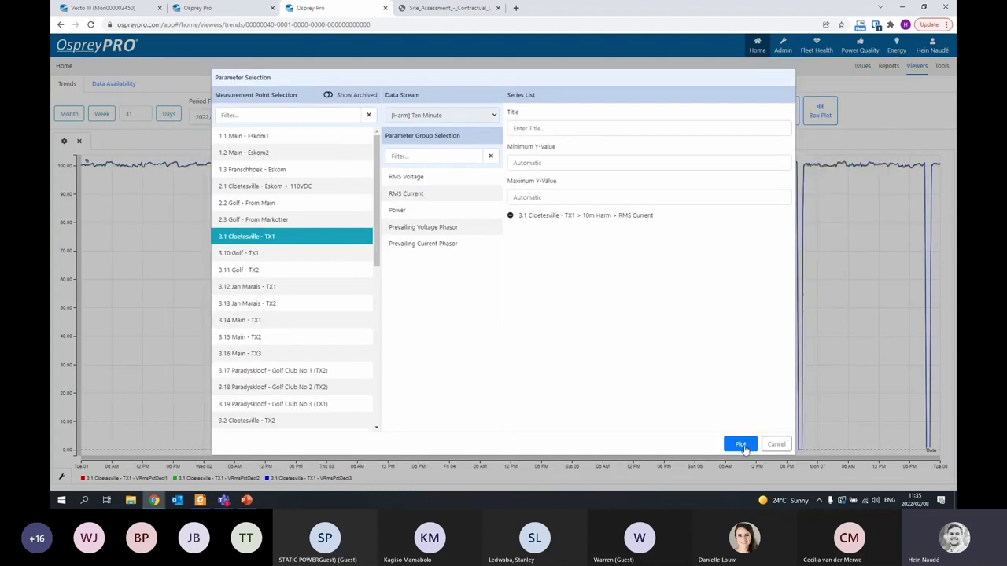
{"action": "left_click", "coordinate": [740, 446]}
{"action": "left_click_drag", "start_coordinate": [513, 347], "coordinate": [511, 317]}
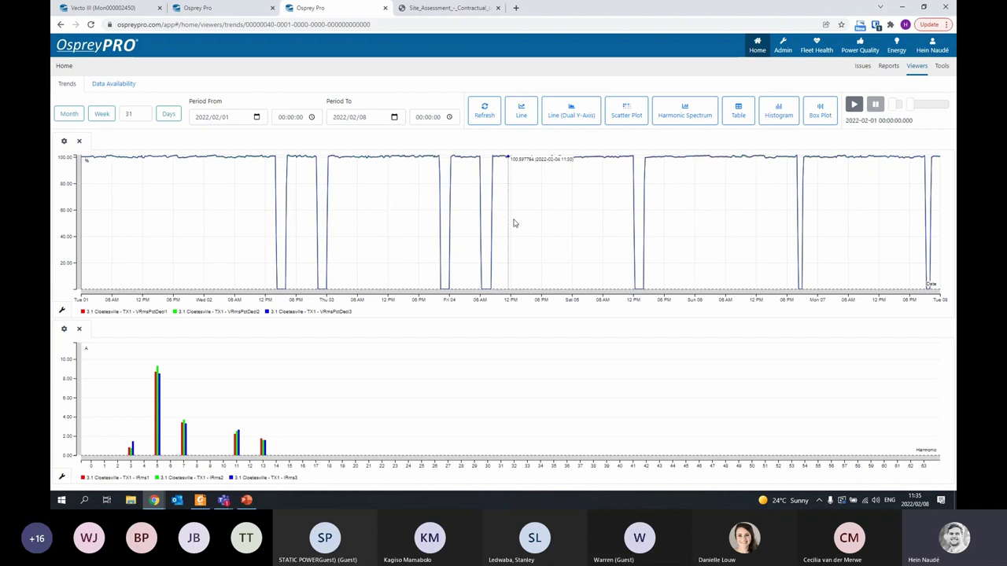
Set the period to the last 7 days and refresh all charts
{"action": "double_click", "coordinate": [127, 114]}
{"action": "type", "text": "7"}
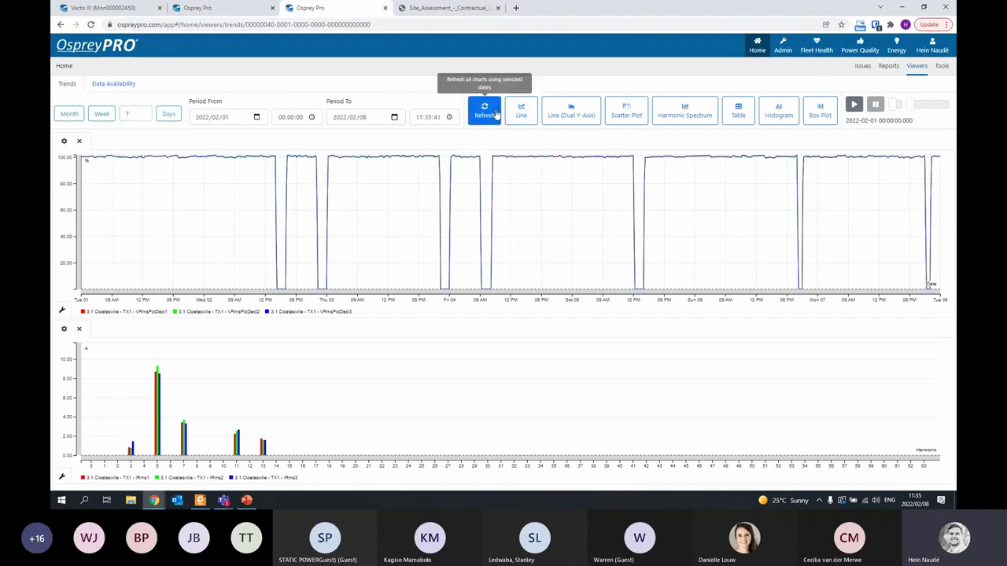
{"action": "left_click", "coordinate": [484, 110]}
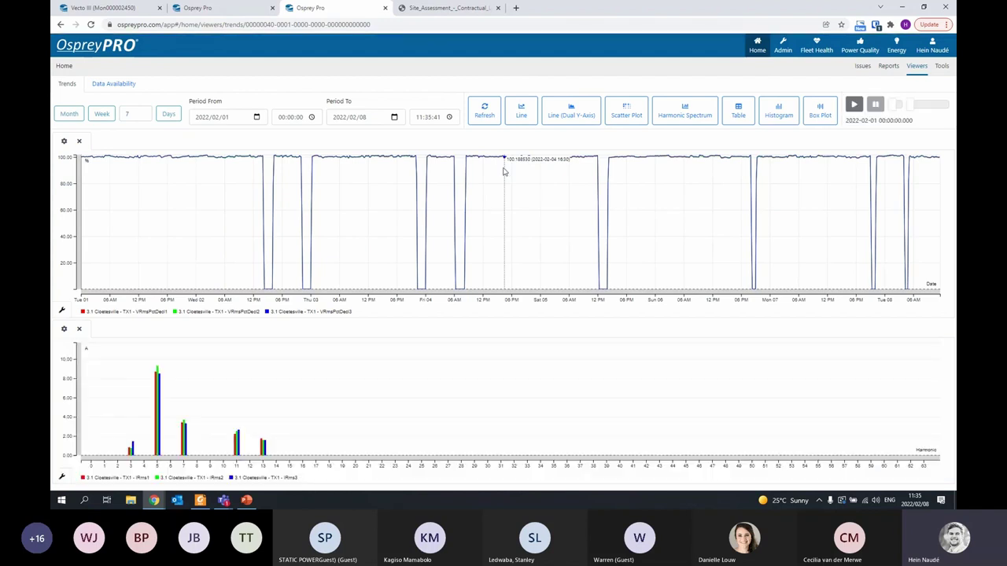
Step the harmonic spectrum through the period, return it to the start, play it over time, and pause it
{"action": "left_click_drag", "start_coordinate": [903, 106], "coordinate": [923, 108]}
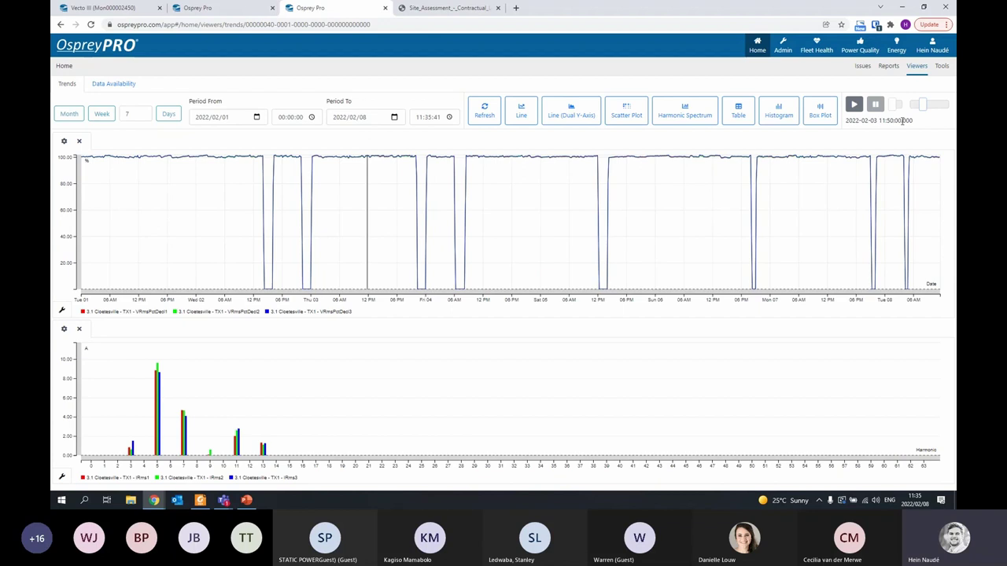
{"action": "left_click_drag", "start_coordinate": [923, 105], "coordinate": [902, 110]}
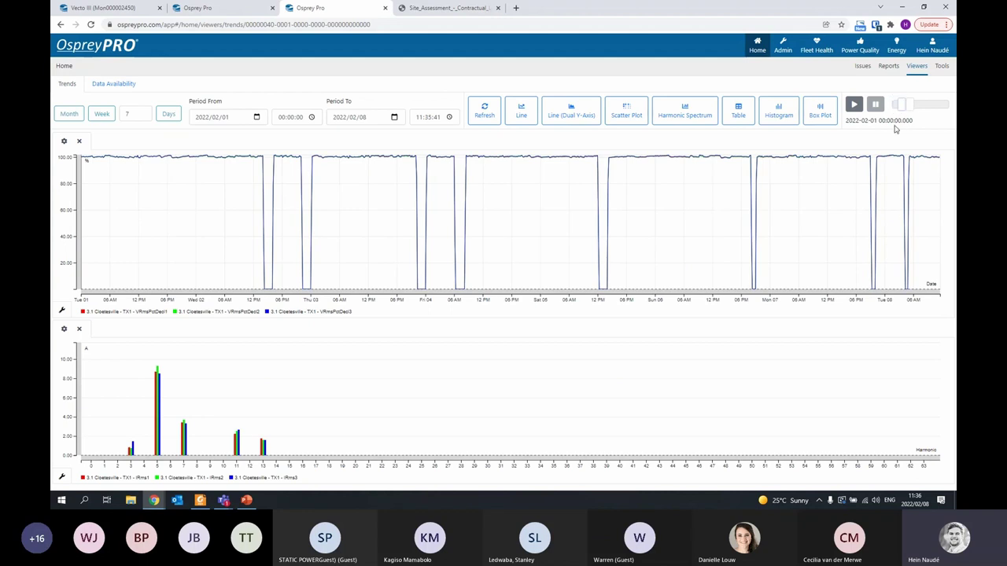
{"action": "left_click", "coordinate": [854, 105]}
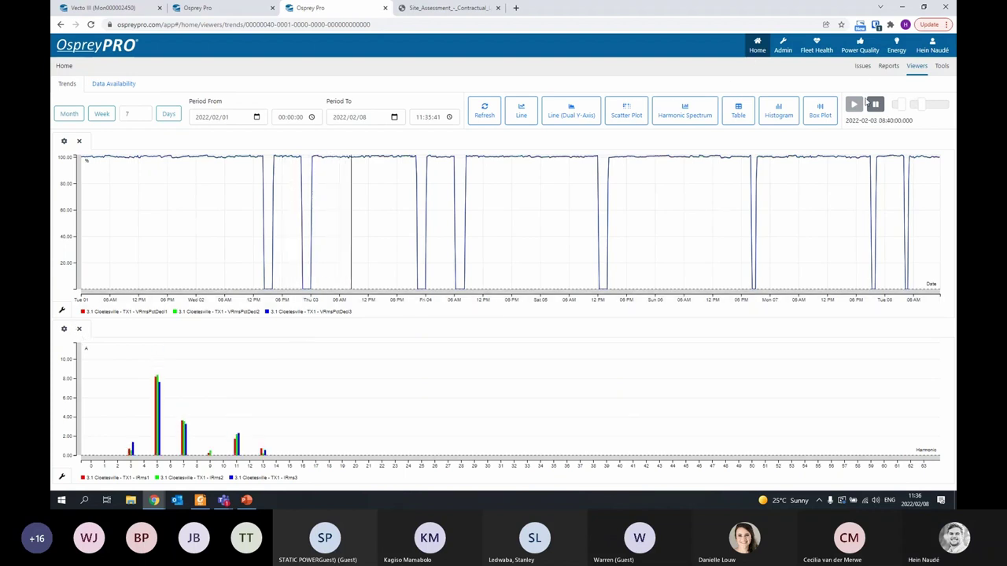
{"action": "left_click", "coordinate": [875, 104]}
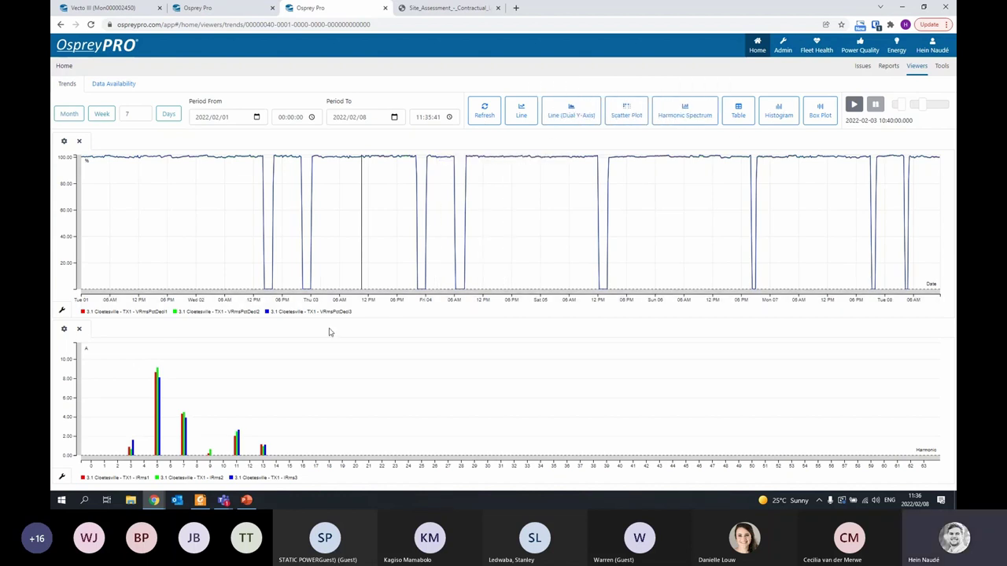
Close the harmonic spectrum and check the voltage chart's display options and parameter selection without changing them
{"action": "left_click", "coordinate": [79, 330]}
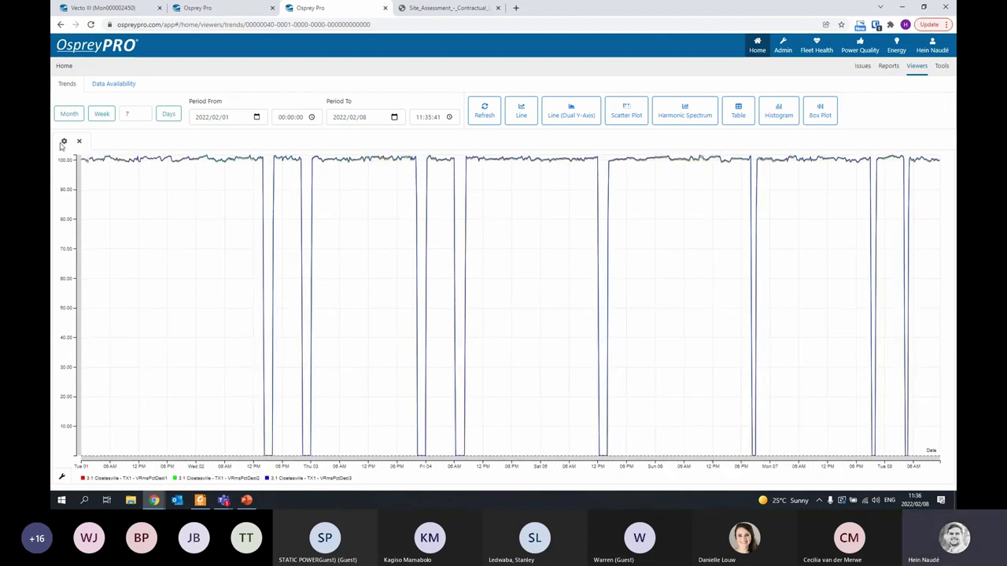
{"action": "left_click", "coordinate": [61, 477]}
{"action": "left_click", "coordinate": [66, 472]}
{"action": "left_click", "coordinate": [65, 143]}
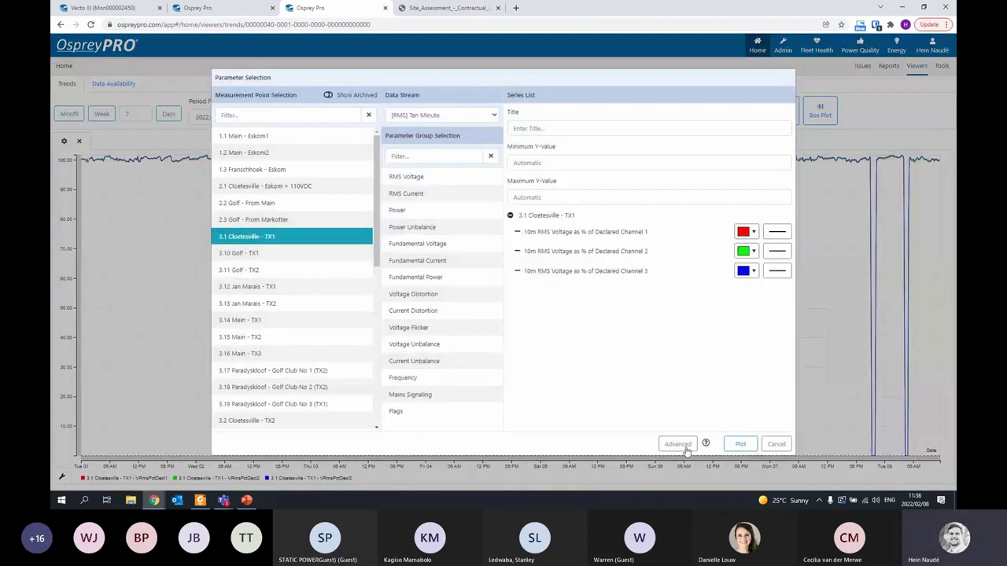
{"action": "left_click", "coordinate": [775, 445]}
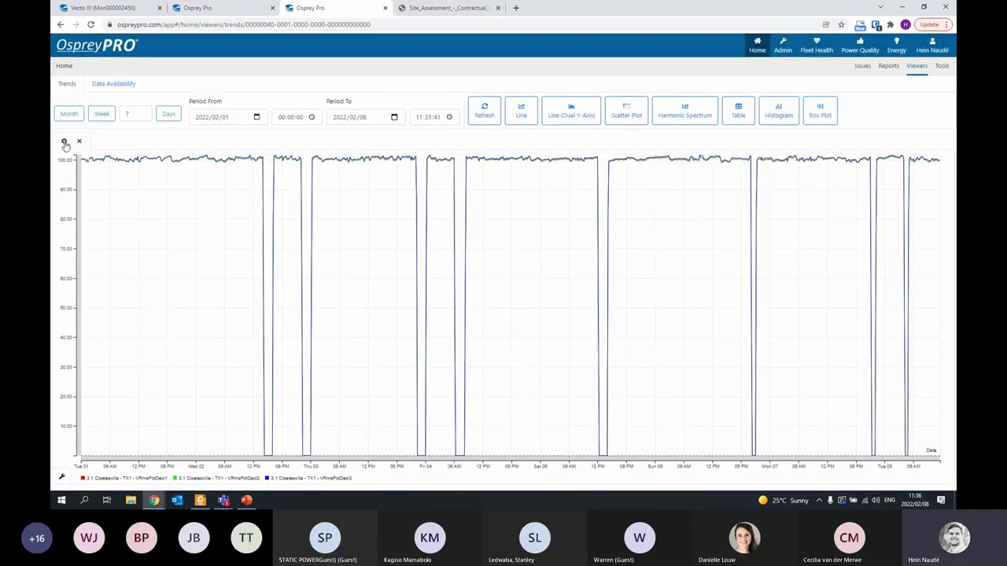
Add the advanced function "return x[0]" to the voltage chart and plot it
{"action": "left_click", "coordinate": [65, 142]}
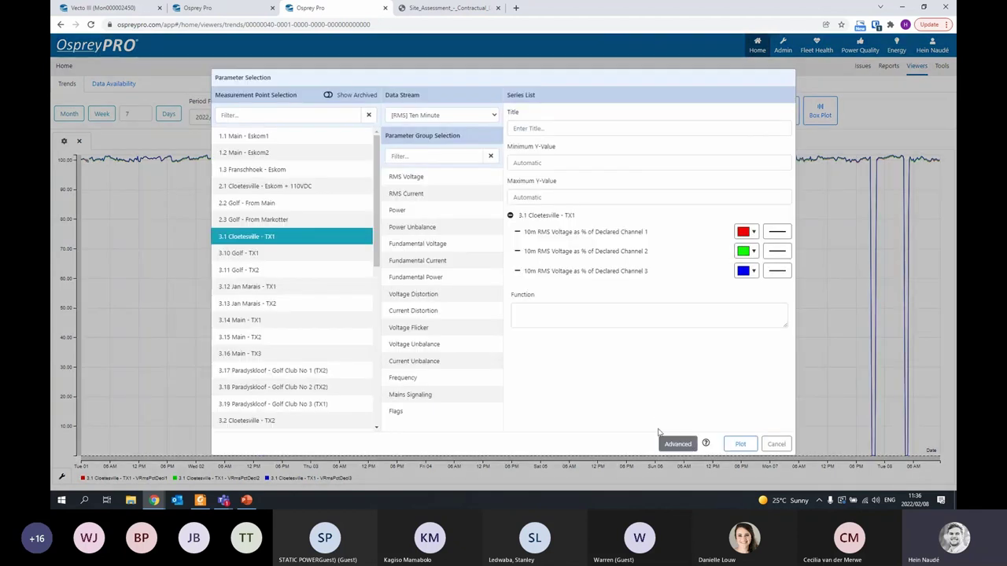
{"action": "left_click", "coordinate": [542, 315]}
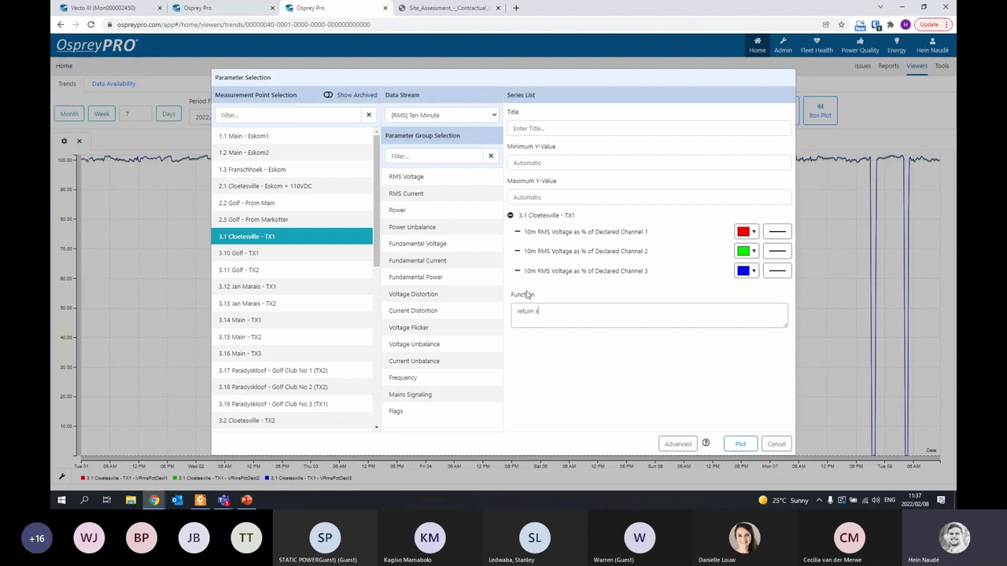
{"action": "type", "text": "n"}
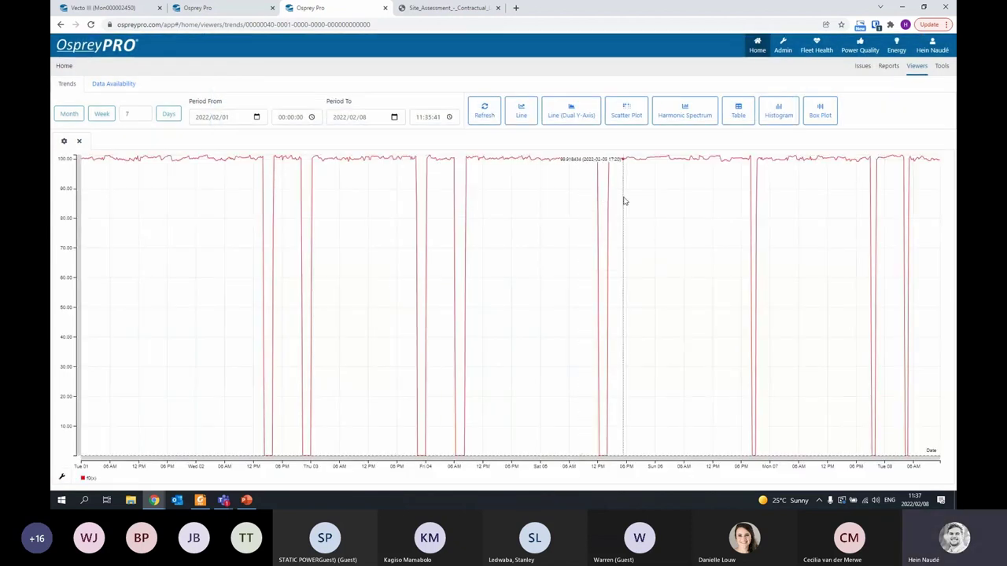
Edit the voltage chart's function to shift the plotted series down by 10 and replot it
{"action": "left_click", "coordinate": [64, 142]}
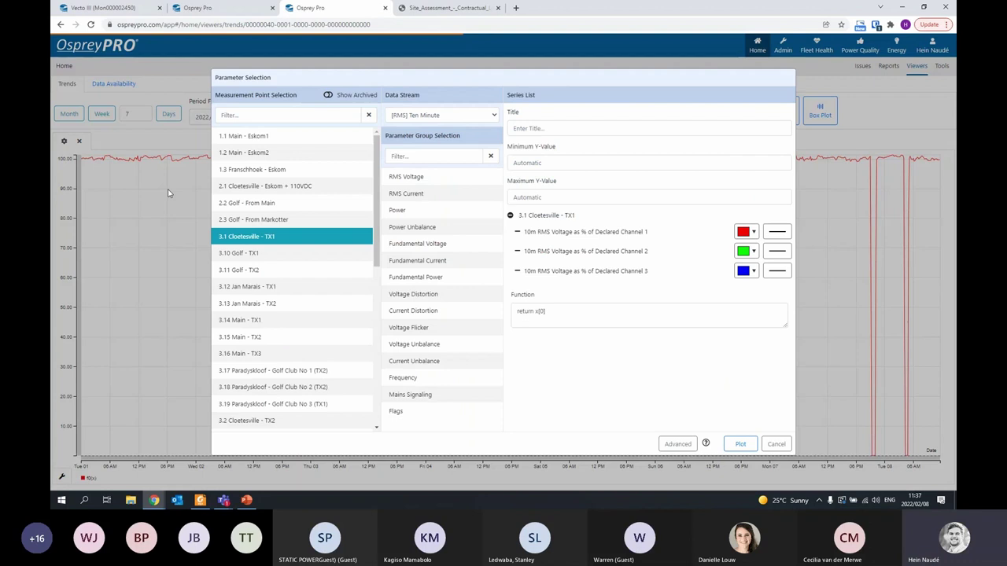
{"action": "left_click", "coordinate": [559, 309]}
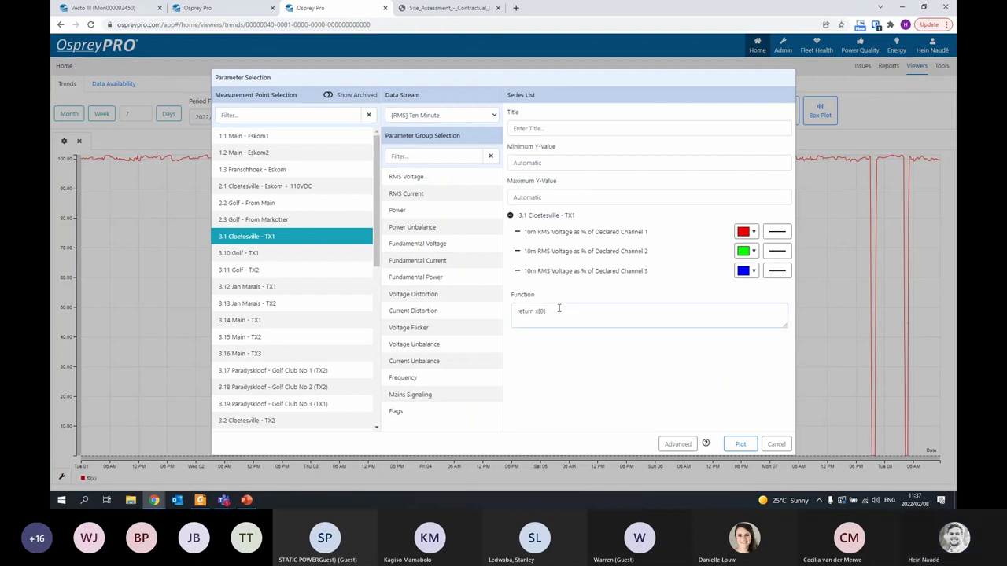
{"action": "left_click", "coordinate": [740, 444]}
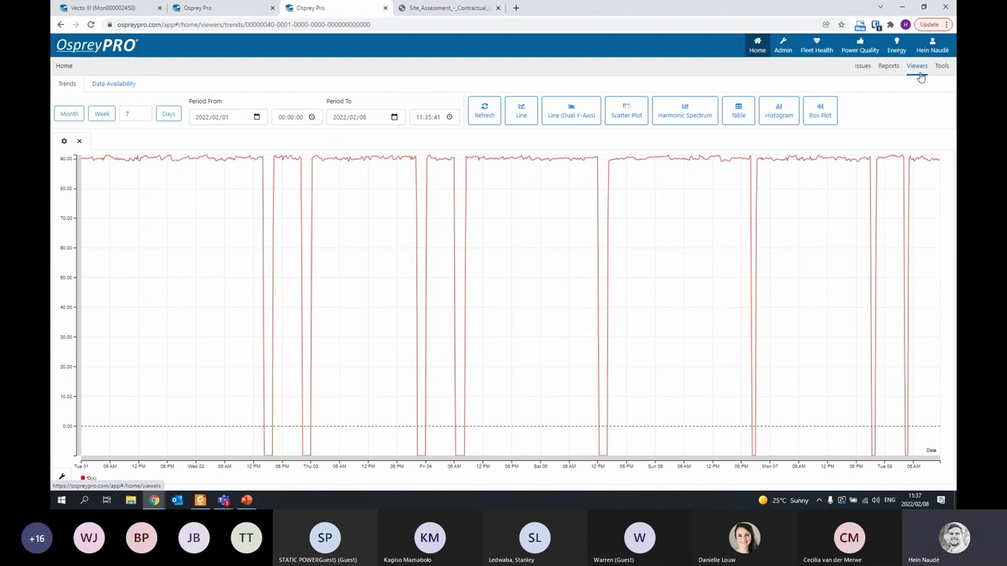
View the Admin accounts and Stellenbosch's Power Quality issues, and return to the available viewers
{"action": "left_click", "coordinate": [782, 47]}
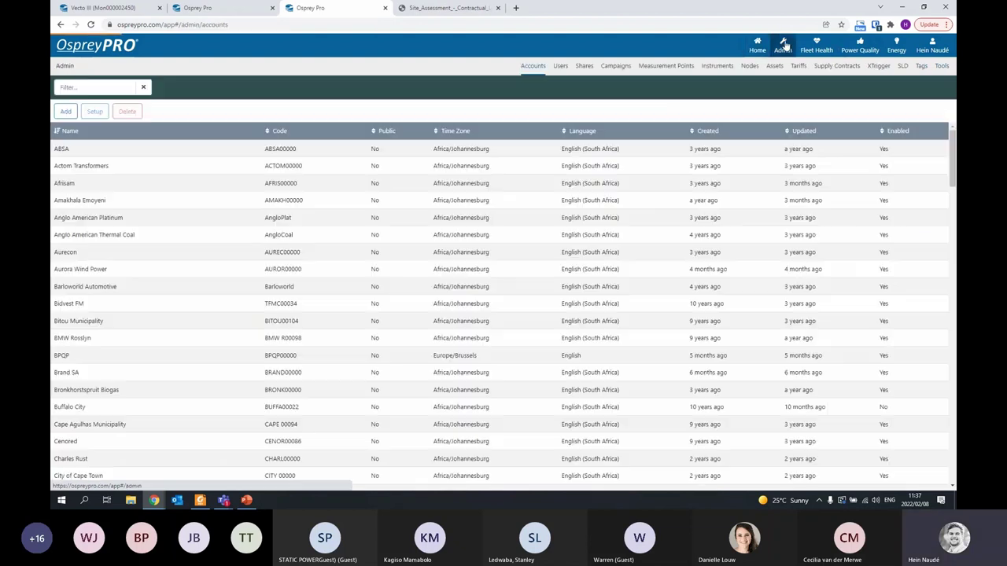
{"action": "left_click", "coordinate": [757, 46]}
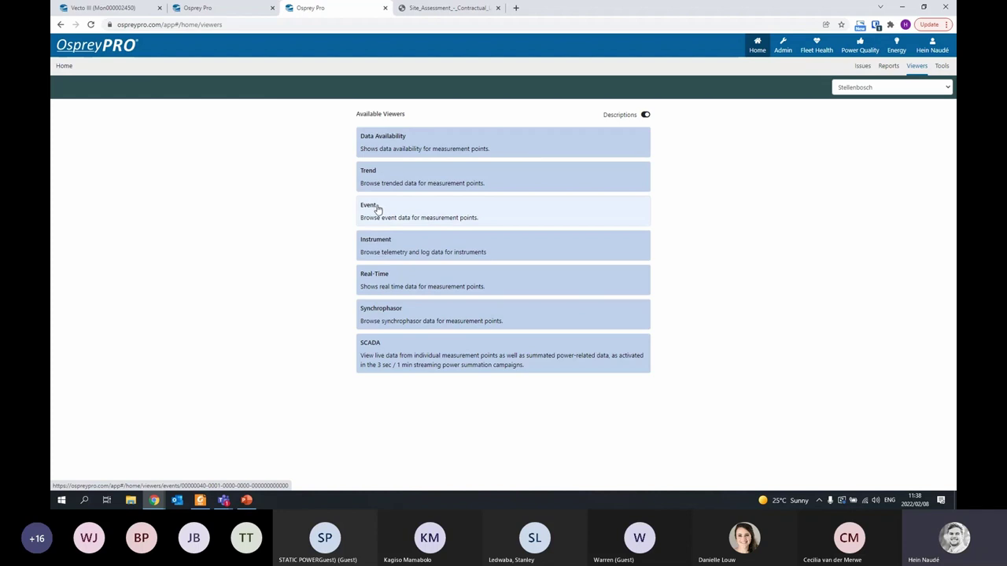
{"action": "left_click", "coordinate": [858, 51]}
{"action": "left_click", "coordinate": [757, 49]}
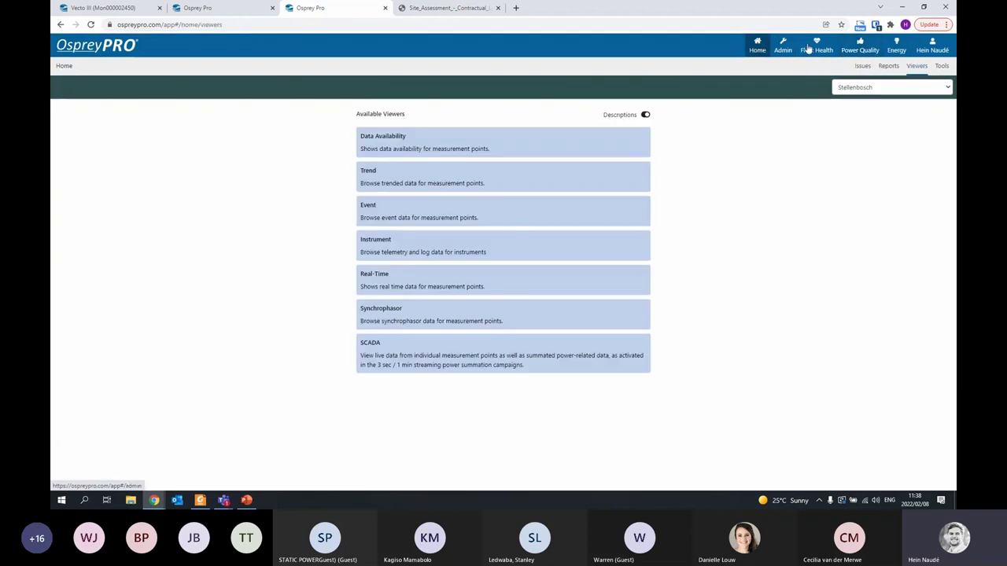
{"action": "left_click", "coordinate": [852, 50]}
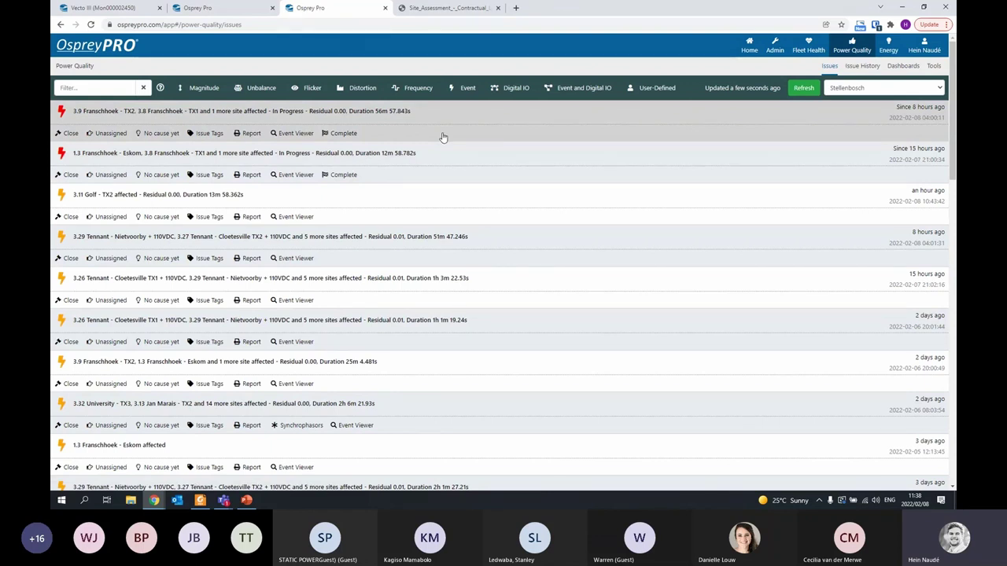
{"action": "left_click", "coordinate": [751, 47]}
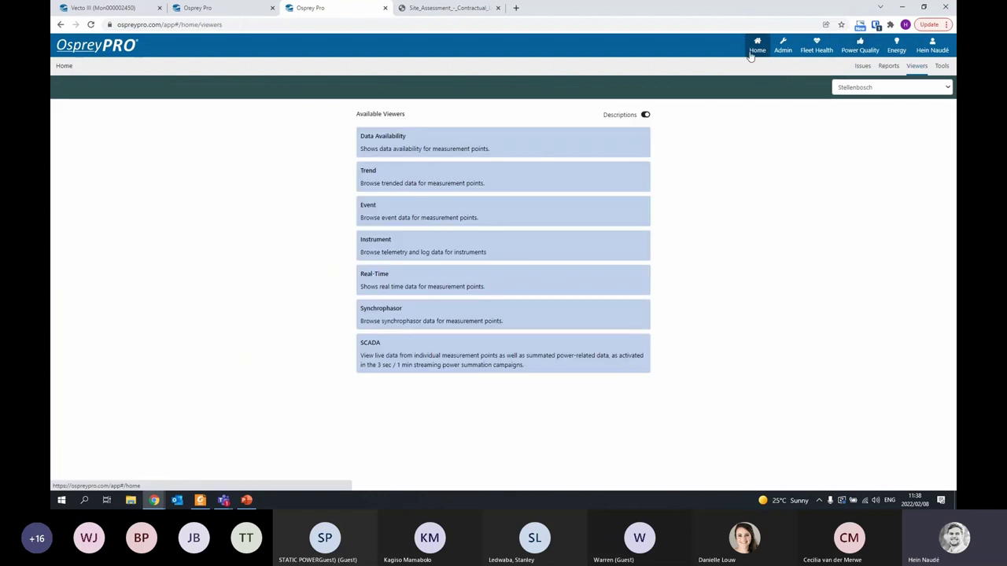
Open the Event viewer, check the event tags, and query all measurement points for the last 7 days
{"action": "left_click", "coordinate": [377, 209]}
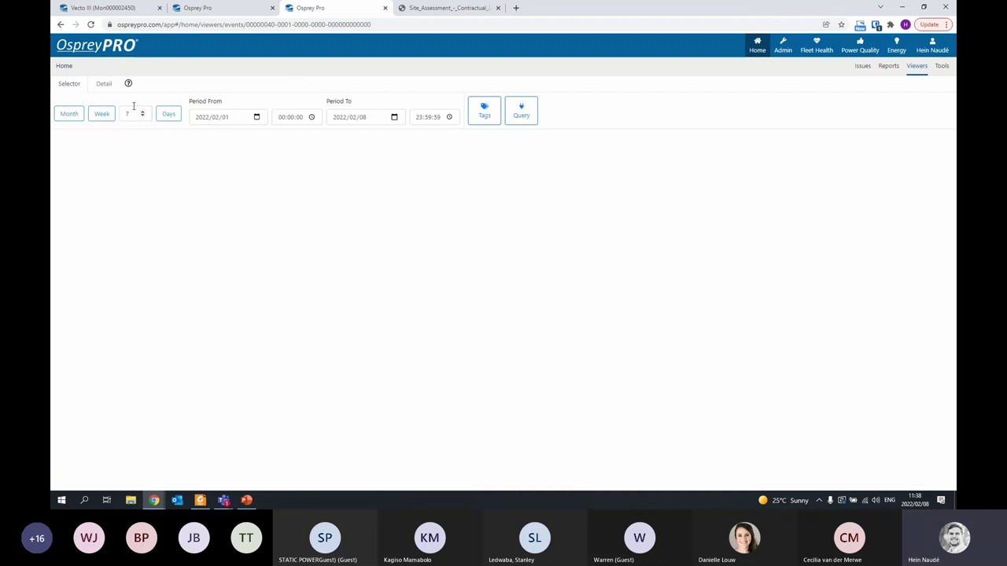
{"action": "left_click", "coordinate": [162, 118]}
{"action": "left_click", "coordinate": [484, 110]}
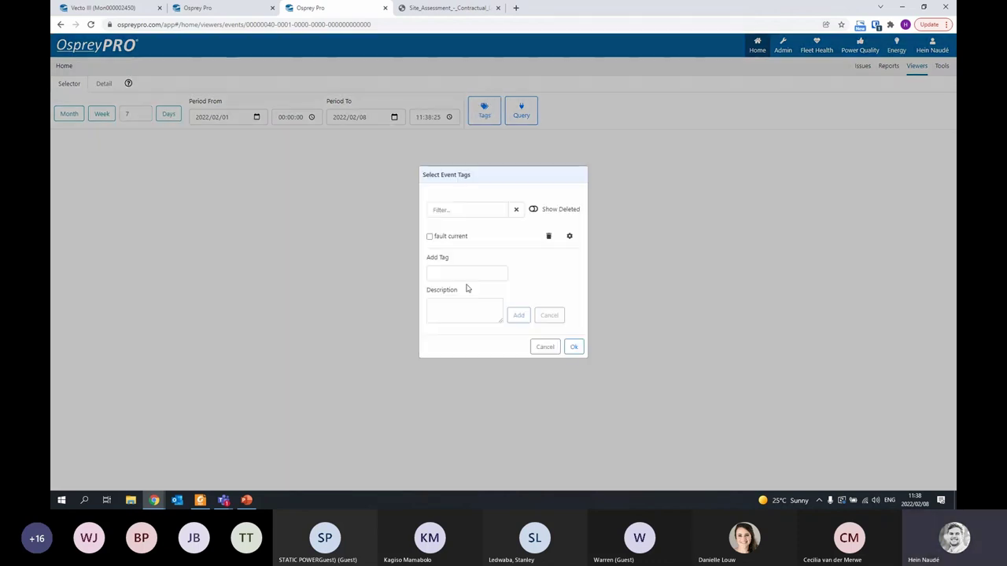
{"action": "left_click", "coordinate": [553, 348]}
{"action": "left_click", "coordinate": [523, 118]}
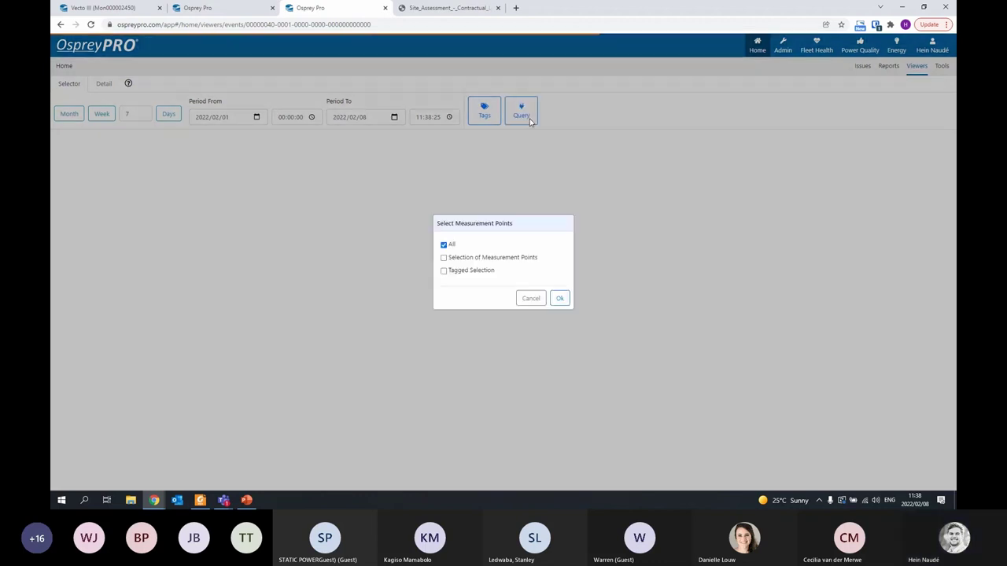
{"action": "left_click", "coordinate": [558, 297]}
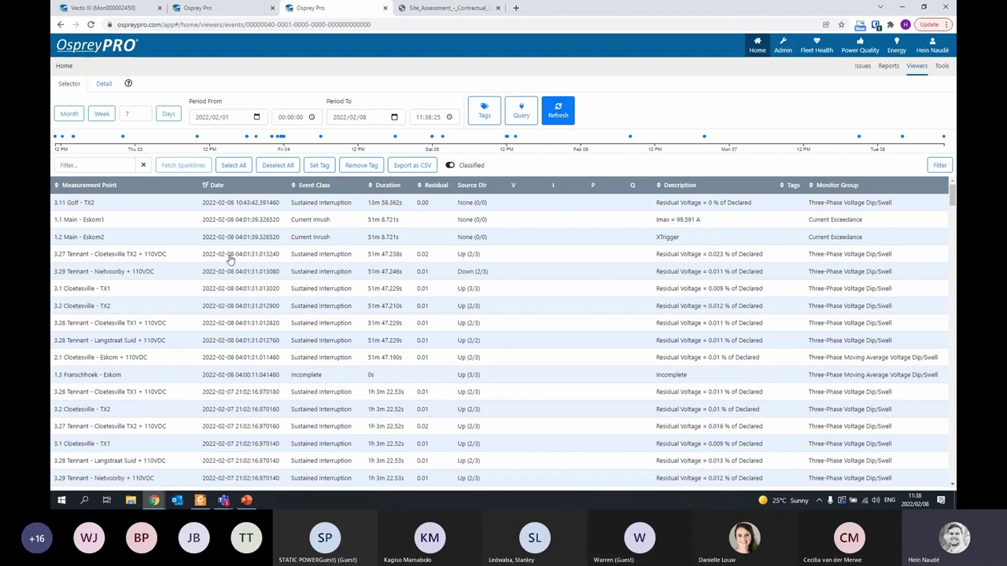
{"action": "left_click_drag", "start_coordinate": [230, 258], "coordinate": [320, 261]}
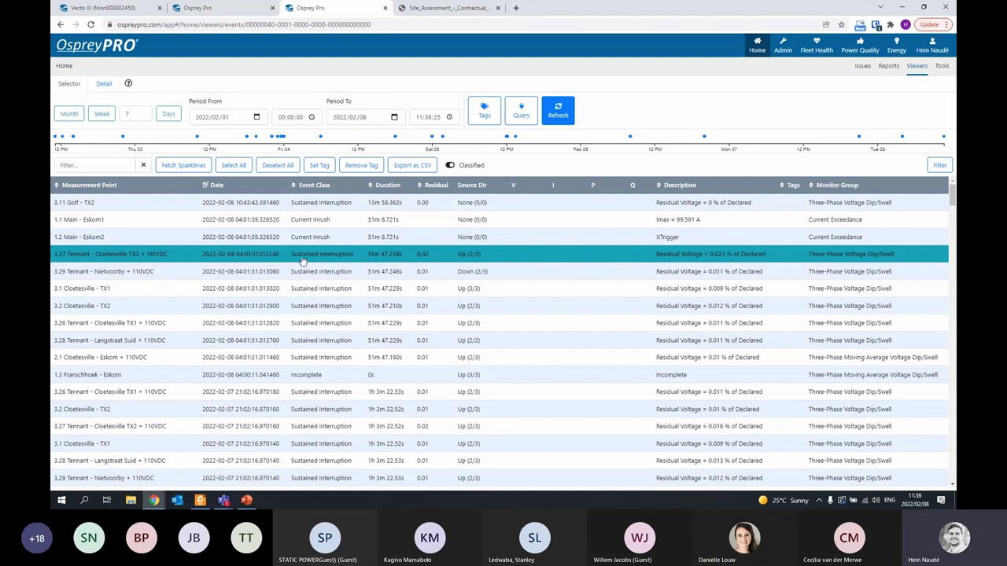
{"action": "scroll", "coordinate": [268, 275], "scroll_direction": "down", "scroll_amount": 1}
{"action": "scroll", "coordinate": [315, 260], "scroll_direction": "up", "scroll_amount": 1}
{"action": "left_click", "coordinate": [104, 84]}
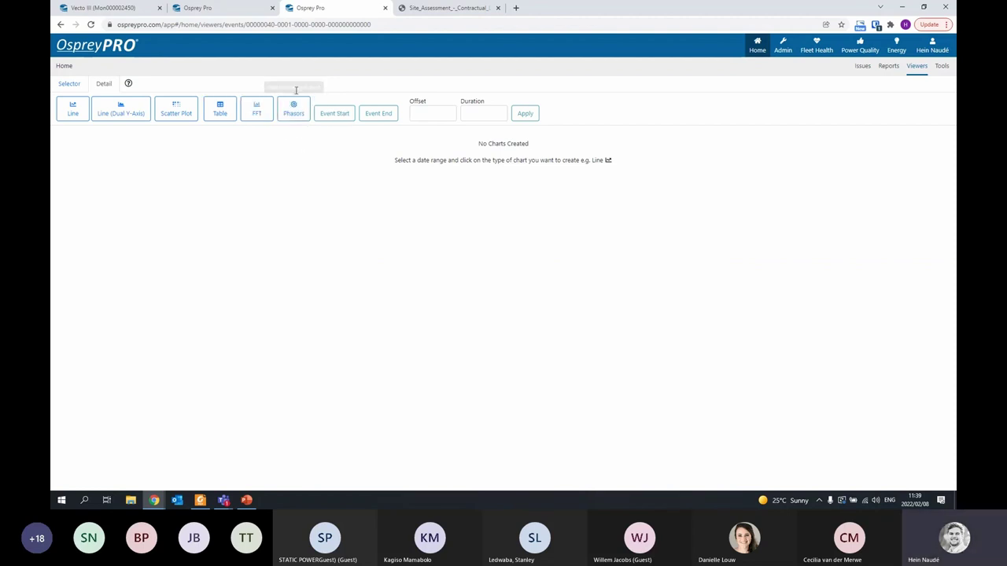
Plot the event's Cycles RMS Voltage as % of declared for channels 1 to 3 as a line chart, and show the event start
{"action": "left_click", "coordinate": [74, 109]}
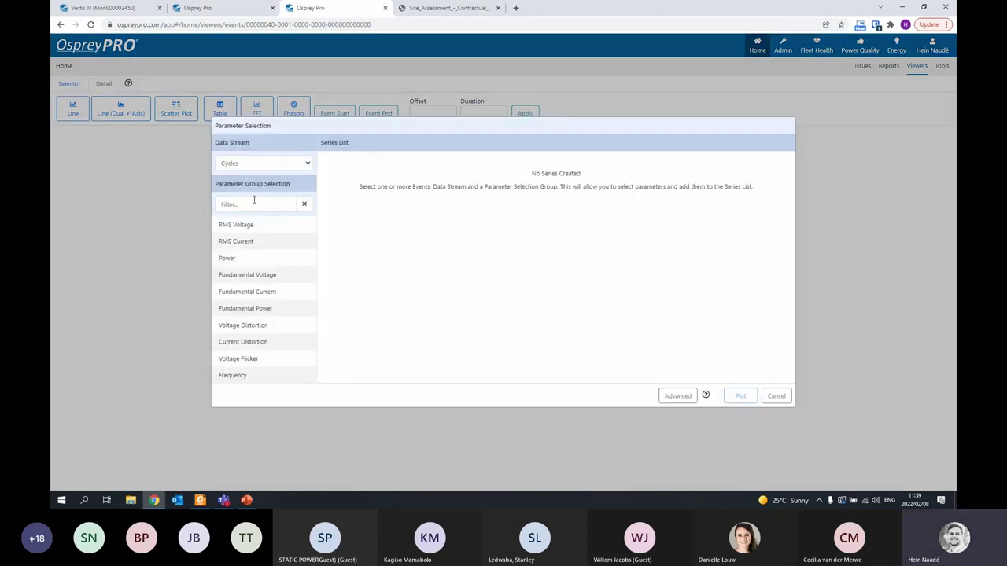
{"action": "left_click", "coordinate": [251, 227]}
{"action": "left_click", "coordinate": [361, 420]}
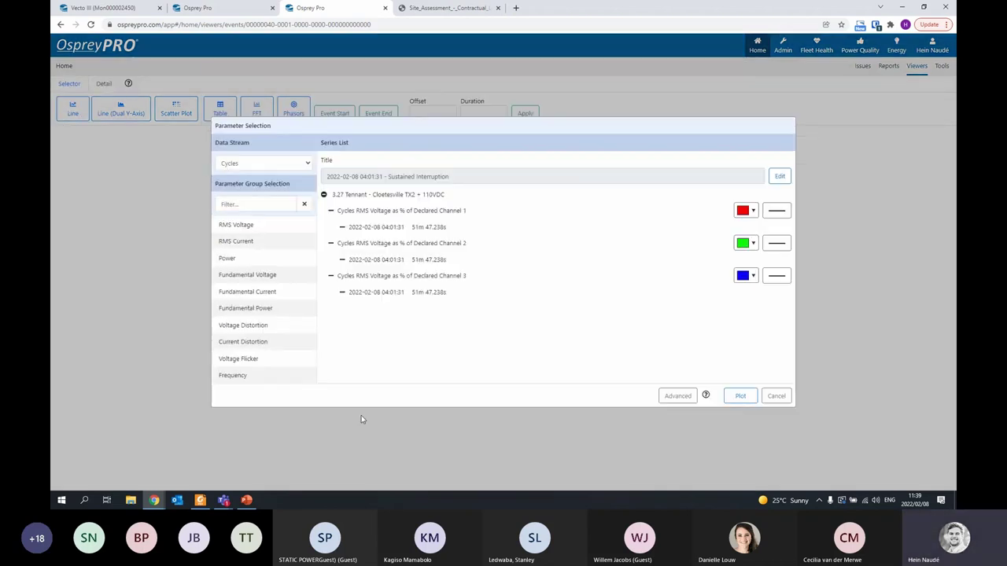
{"action": "left_click", "coordinate": [742, 395]}
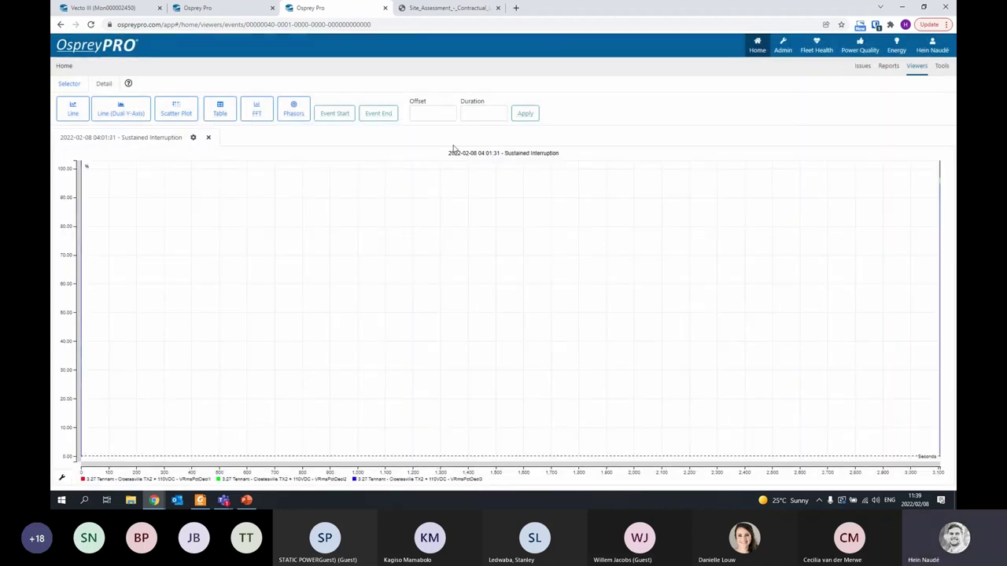
{"action": "left_click", "coordinate": [364, 115]}
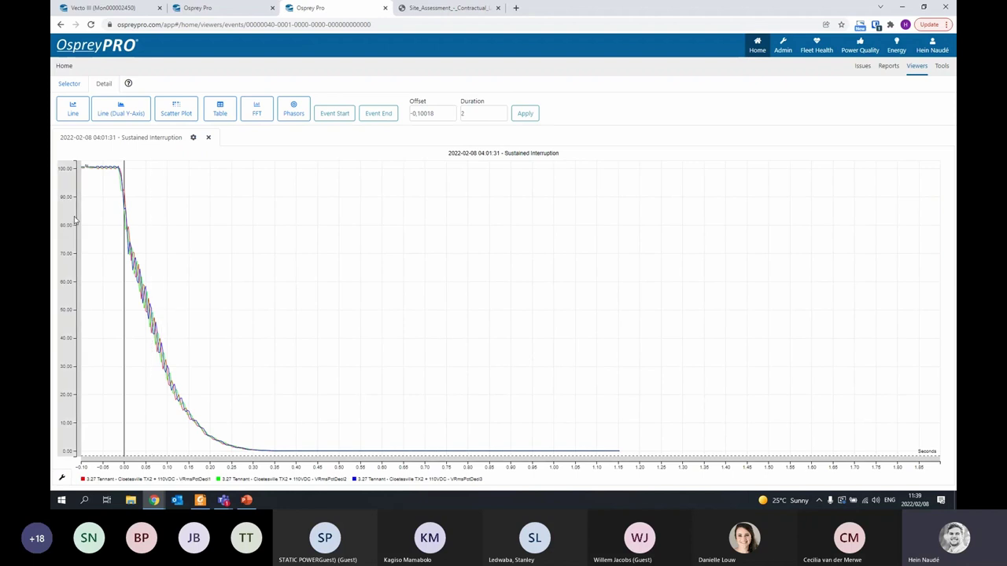
{"action": "mouse_move", "coordinate": [92, 170]}
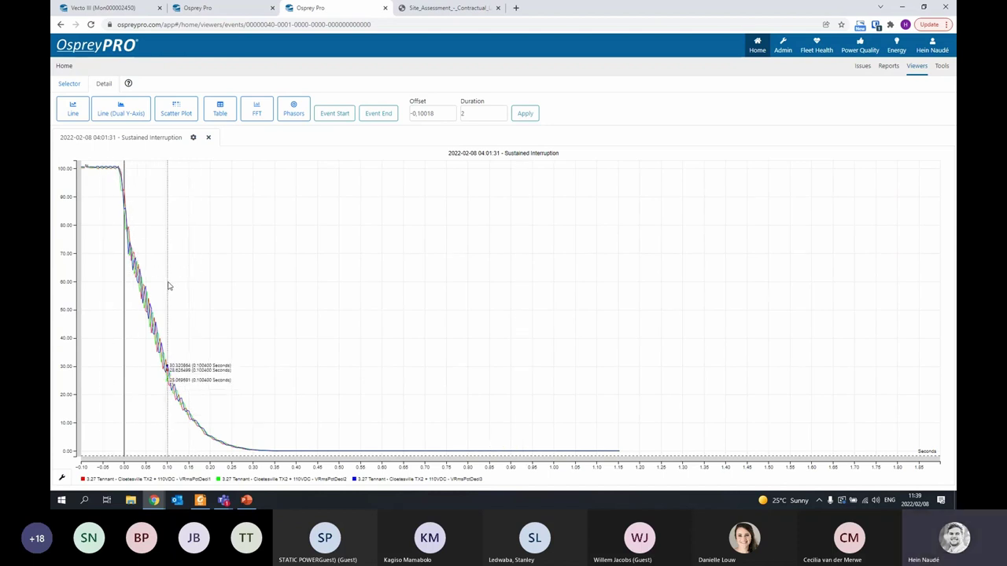
{"action": "left_click", "coordinate": [74, 112]}
{"action": "left_click", "coordinate": [234, 163]}
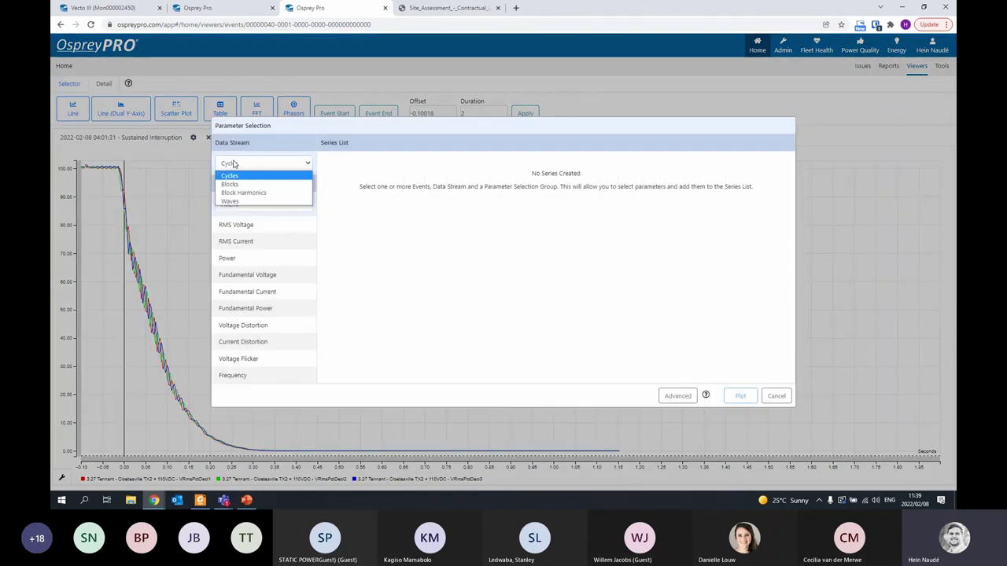
{"action": "left_click", "coordinate": [233, 175]}
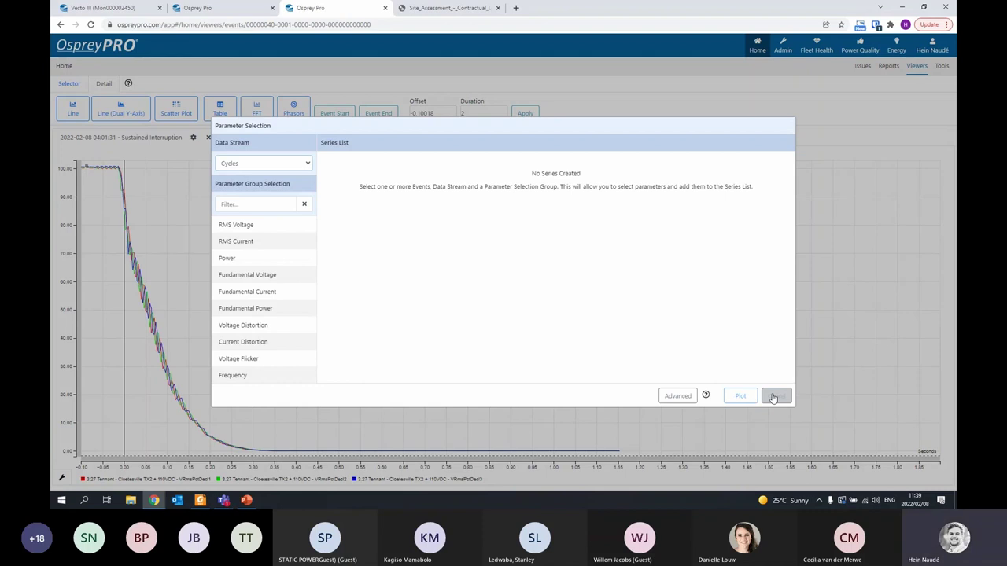
{"action": "left_click", "coordinate": [773, 396]}
Add a line chart of the Waves stream's Wave Voltage for channels 1 to 3 and examine both charts around the event start
{"action": "left_click", "coordinate": [72, 110]}
{"action": "left_click", "coordinate": [275, 164]}
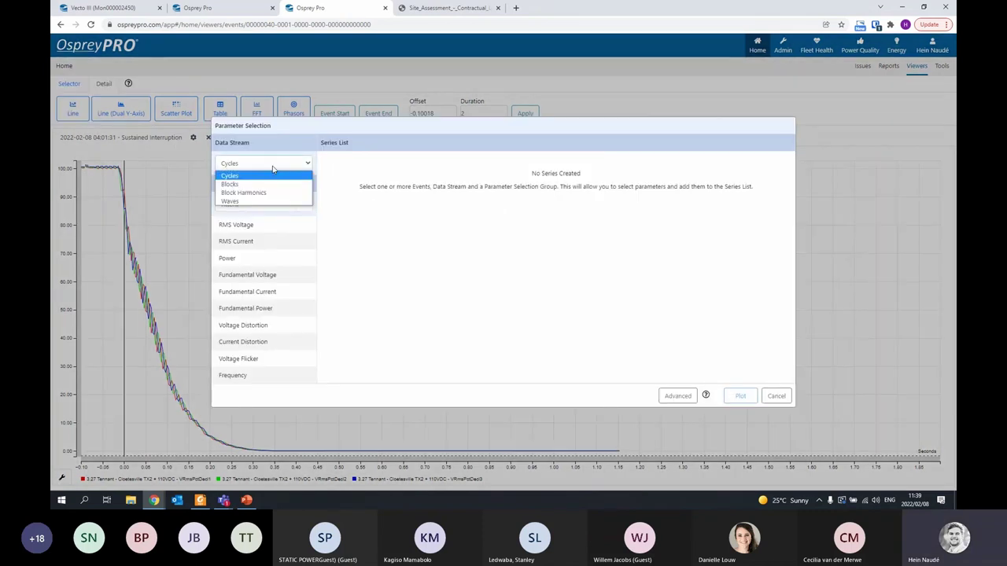
{"action": "left_click", "coordinate": [245, 205]}
{"action": "left_click", "coordinate": [256, 283]}
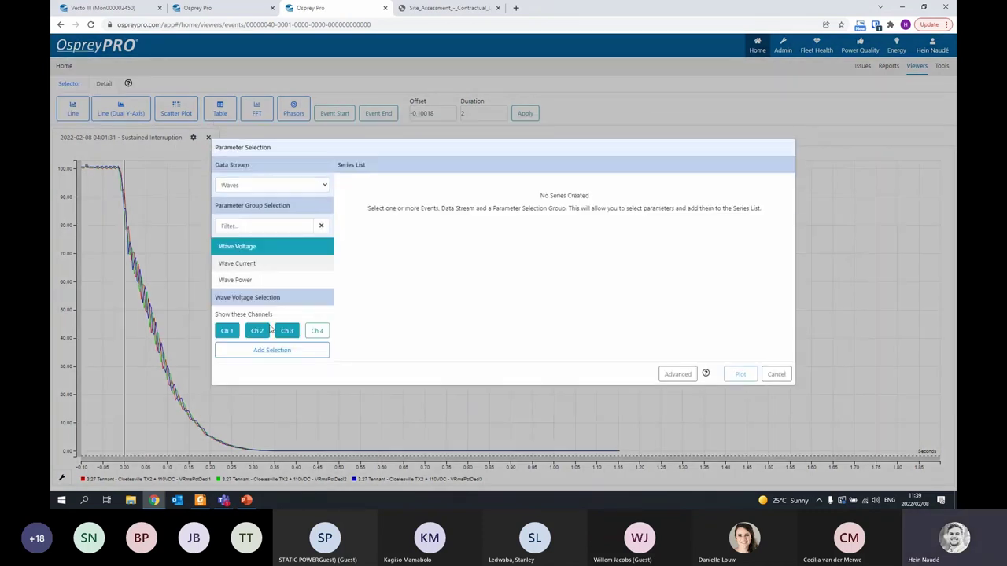
{"action": "left_click", "coordinate": [275, 350]}
{"action": "left_click", "coordinate": [740, 352]}
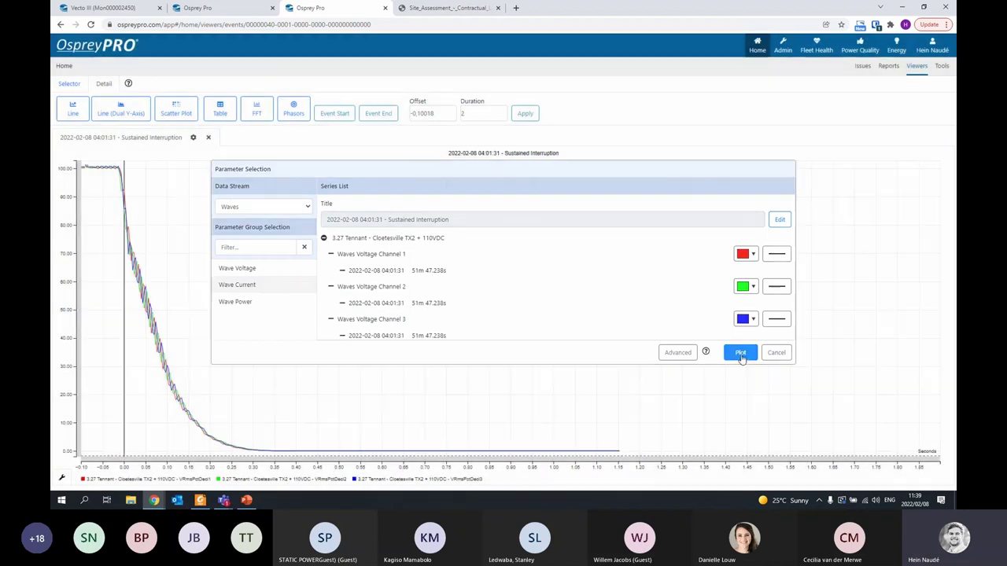
{"action": "left_click", "coordinate": [336, 114]}
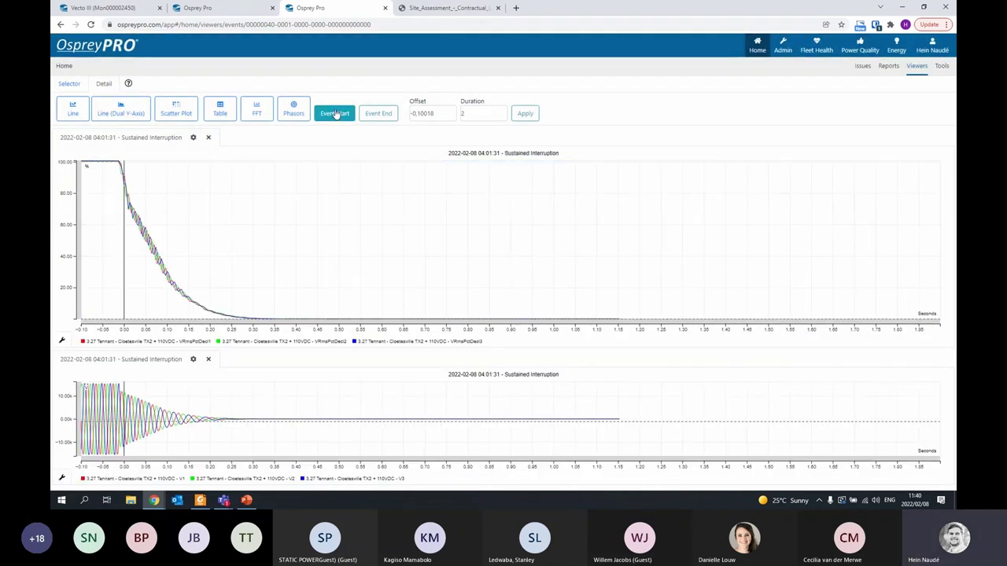
{"action": "scroll", "coordinate": [102, 468], "scroll_direction": "up", "scroll_amount": 5}
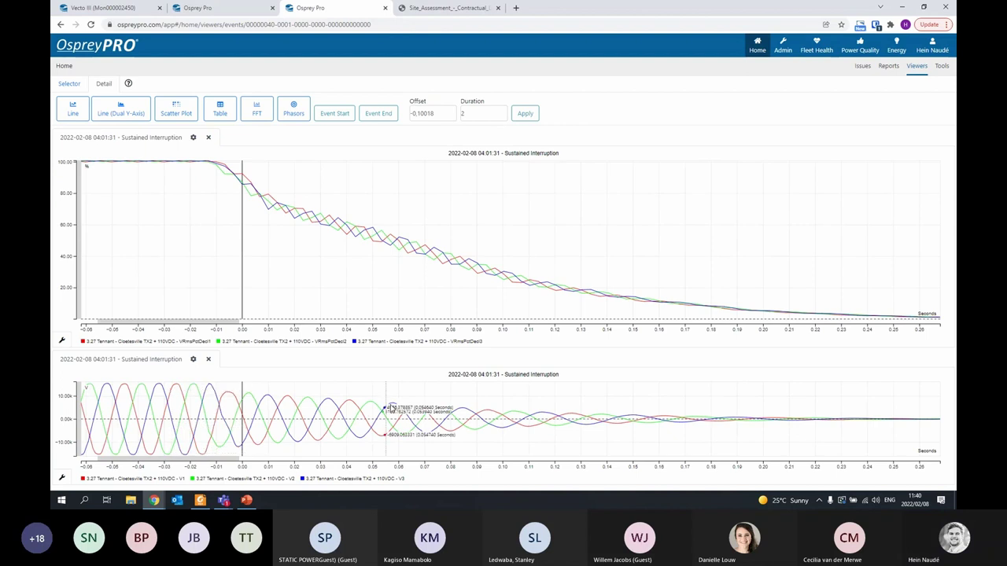
Add an FFT magnitude plot of the Waves stream's Wave Voltage for channels 1 to 3, with the fundamental suppressed
{"action": "left_click", "coordinate": [260, 110]}
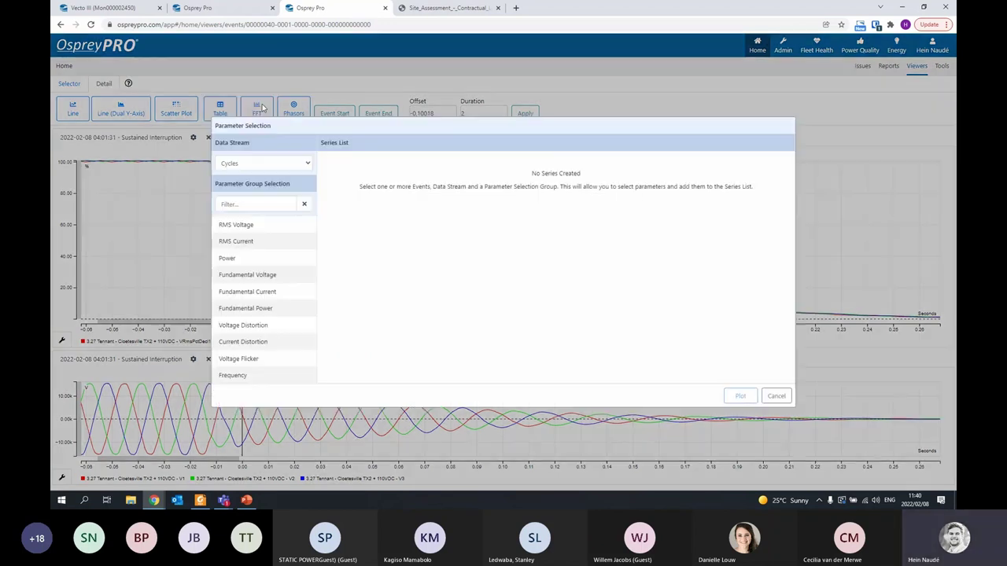
{"action": "left_click", "coordinate": [263, 163]}
{"action": "left_click", "coordinate": [248, 202]}
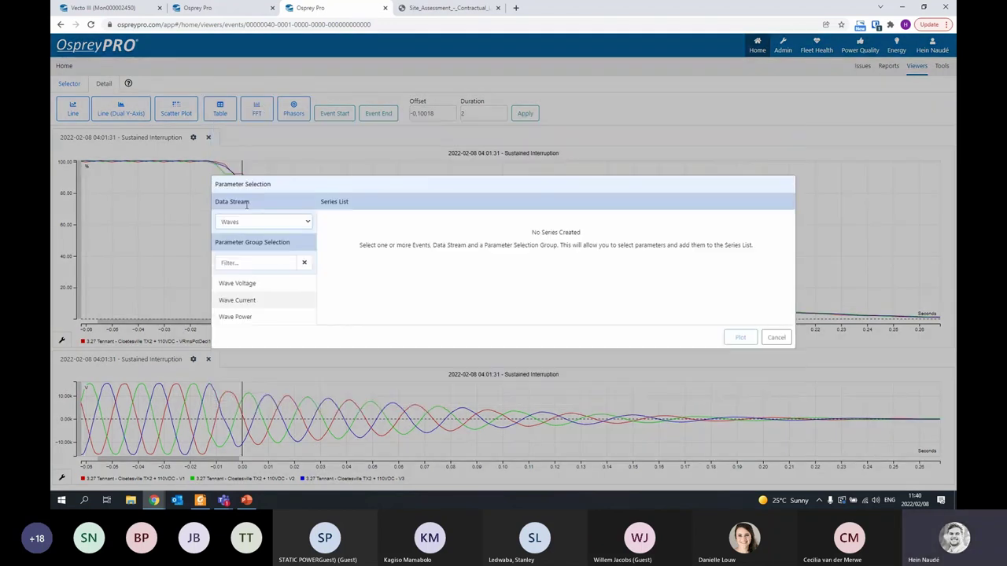
{"action": "left_click", "coordinate": [244, 281]}
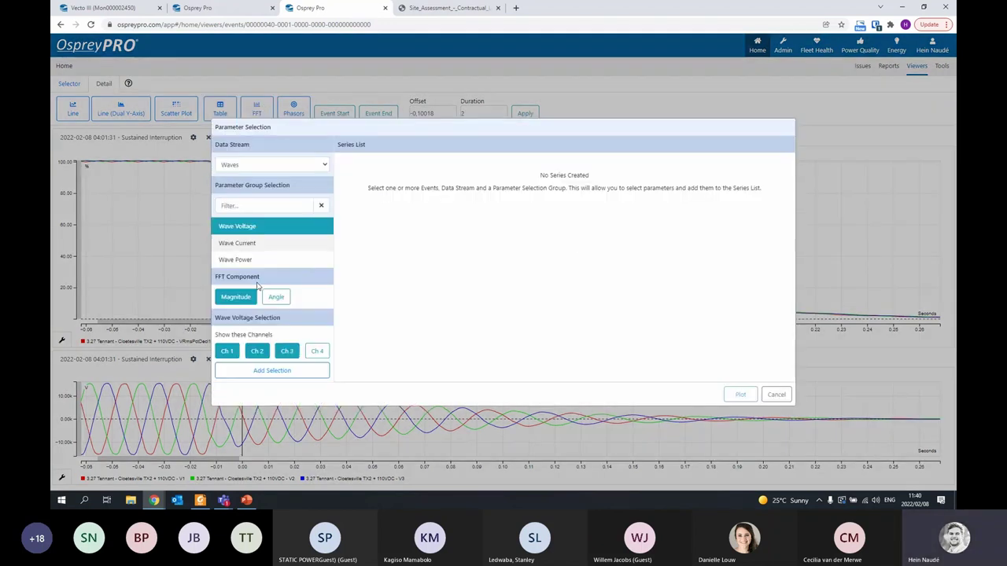
{"action": "left_click", "coordinate": [280, 373]}
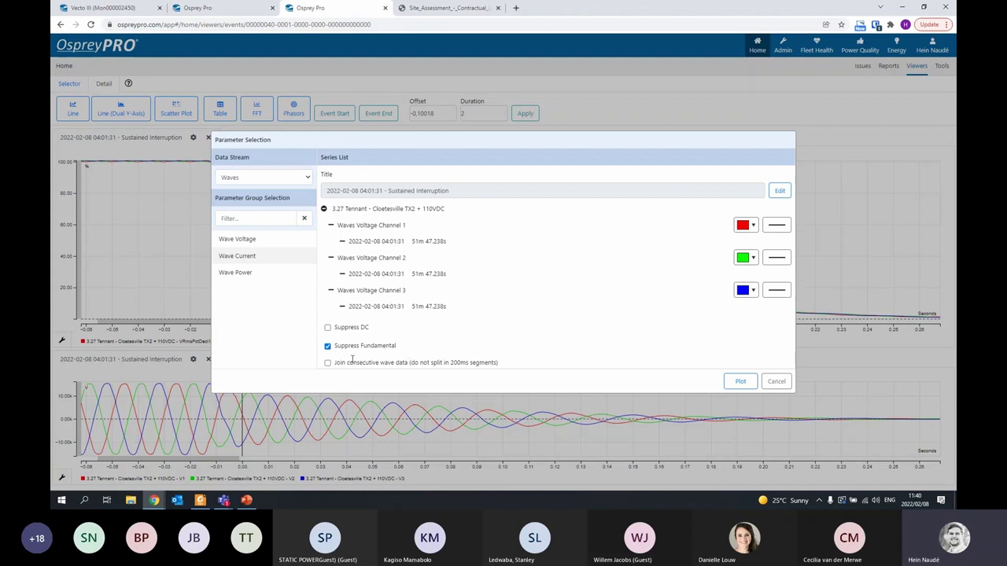
{"action": "left_click", "coordinate": [740, 381]}
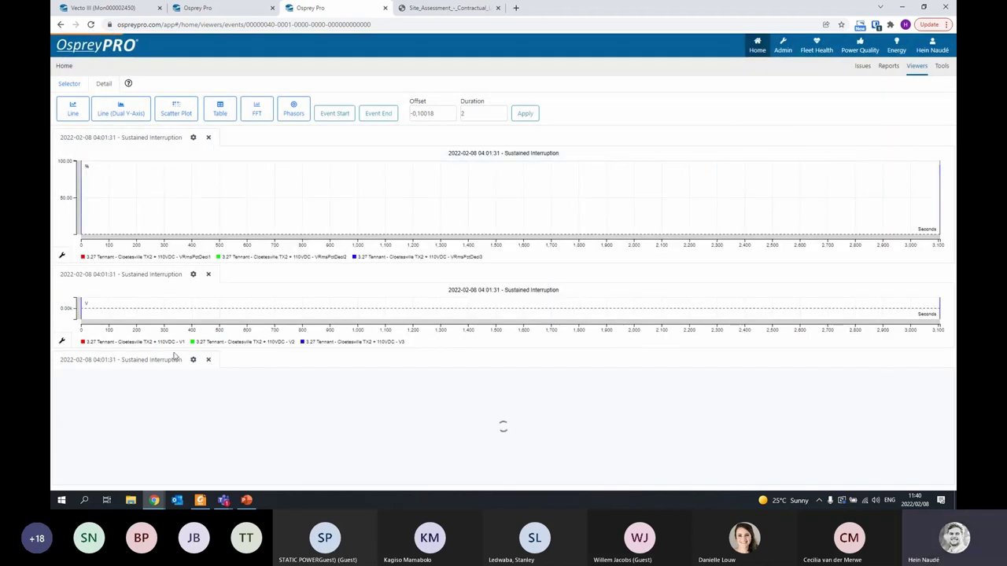
Close the RMS voltage percentage chart and show the event start in the waveform chart above the FFT
{"action": "left_click", "coordinate": [207, 138]}
{"action": "left_click", "coordinate": [342, 113]}
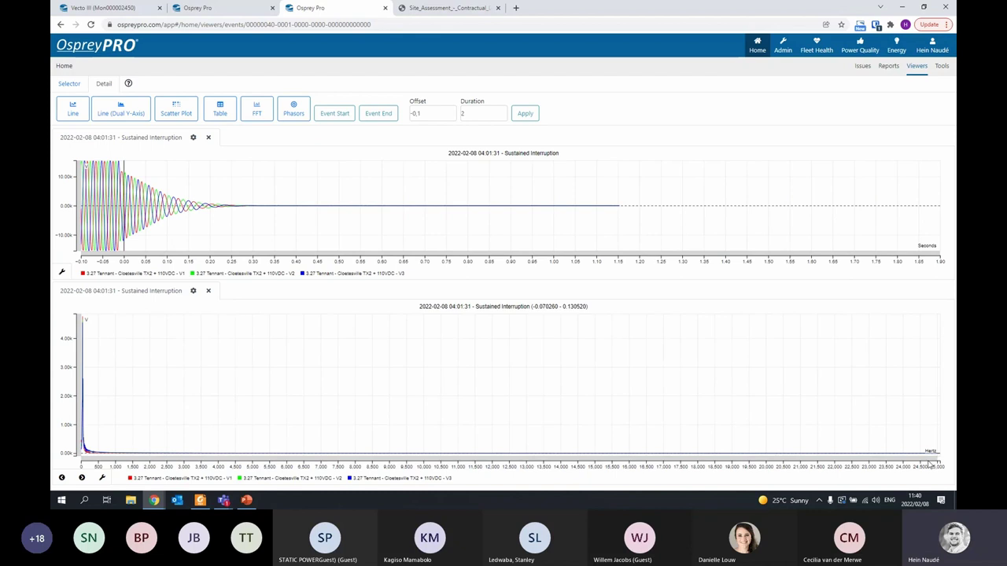
{"action": "left_click_drag", "start_coordinate": [937, 460], "coordinate": [240, 459]}
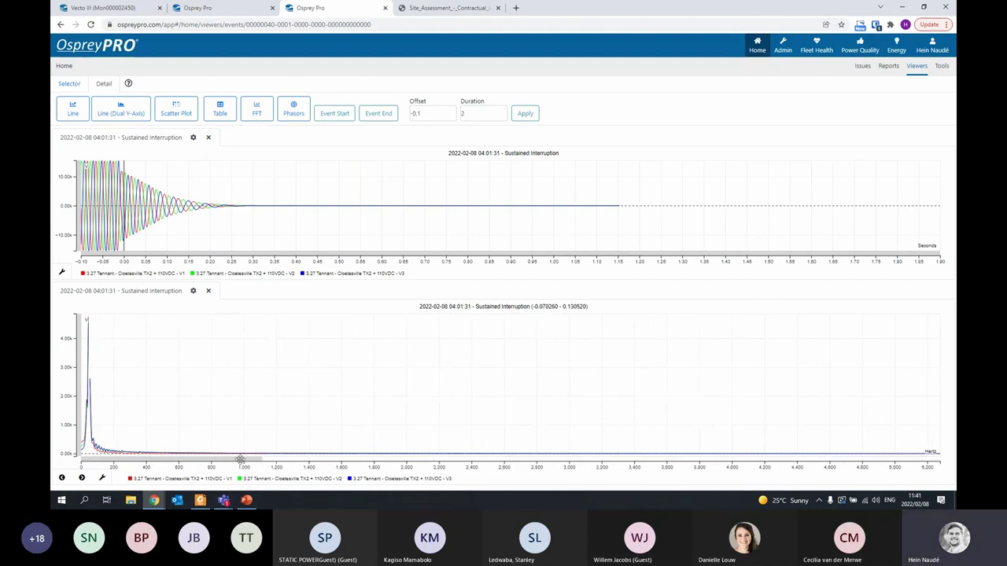
{"action": "right_click", "coordinate": [83, 472]}
{"action": "left_click", "coordinate": [517, 483]}
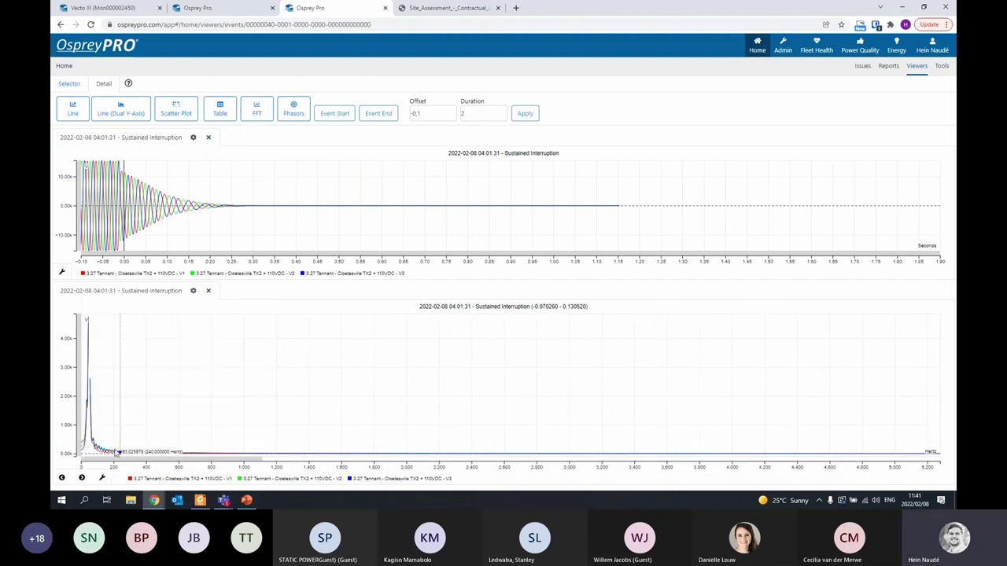
Step through the FFT's time segments to the one covering 3107.198380 to 3107.400540 seconds
{"action": "left_click", "coordinate": [82, 478]}
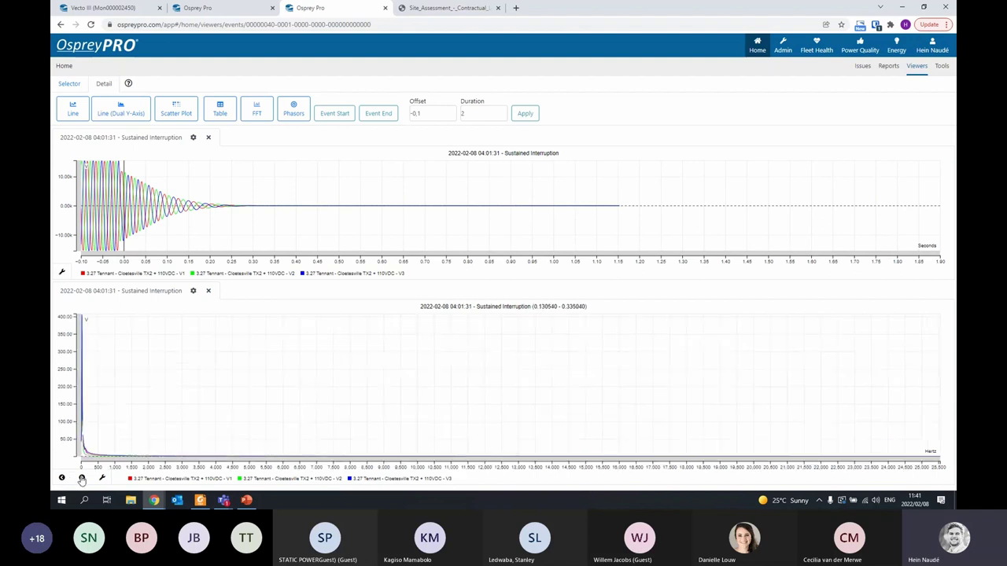
{"action": "left_click", "coordinate": [61, 479]}
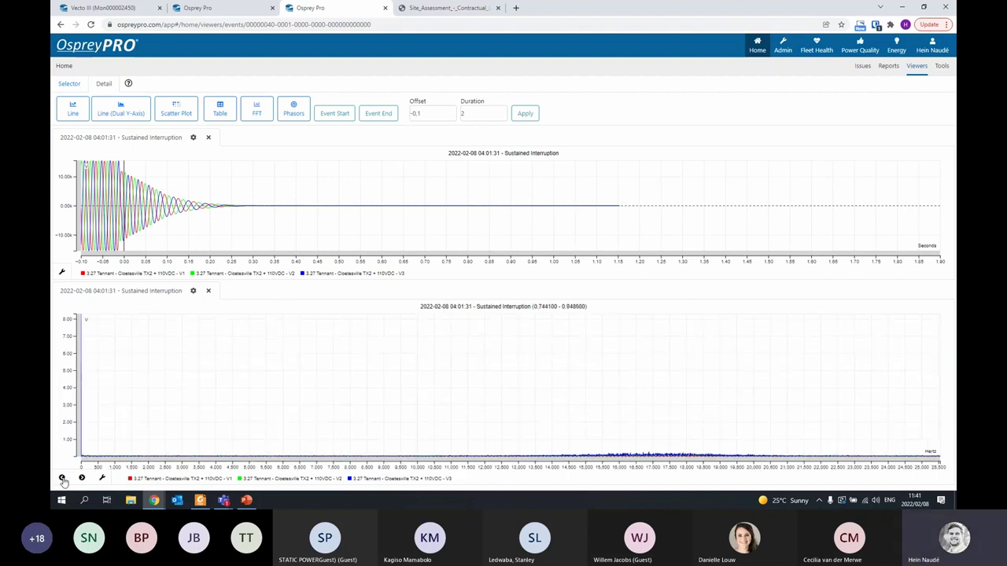
{"action": "left_click", "coordinate": [62, 478]}
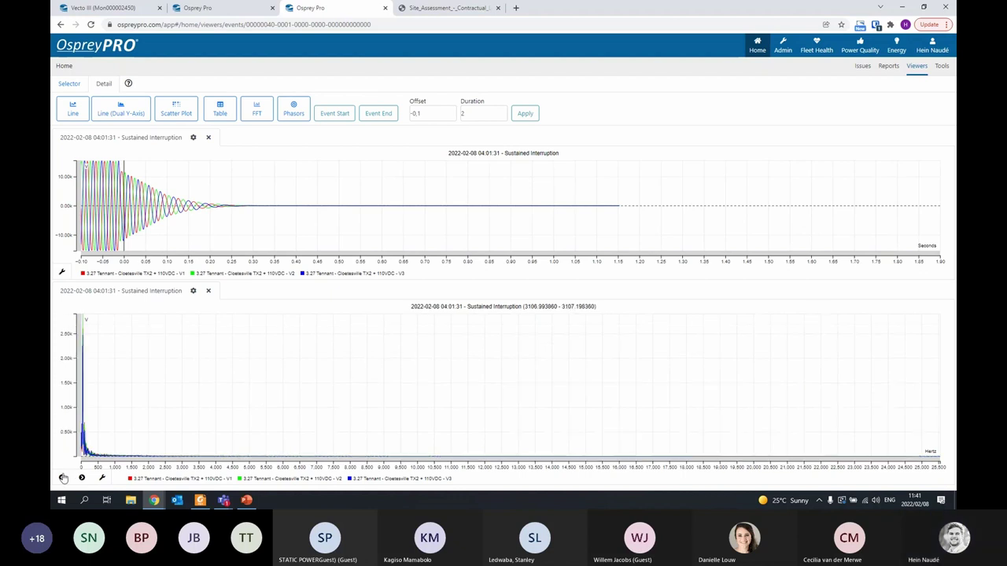
{"action": "left_click", "coordinate": [82, 479]}
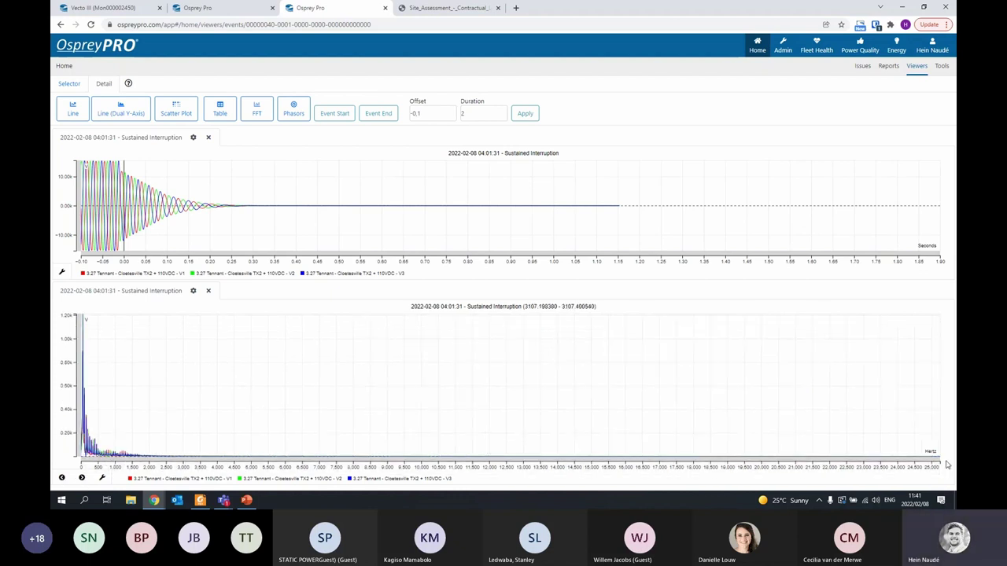
Examine the FFT segment's harmonic peaks below about 2,000 Hz, and compare them with the highest frequencies
{"action": "scroll", "coordinate": [573, 452], "scroll_direction": "up", "scroll_amount": 3}
{"action": "scroll", "coordinate": [234, 453], "scroll_direction": "up", "scroll_amount": 5}
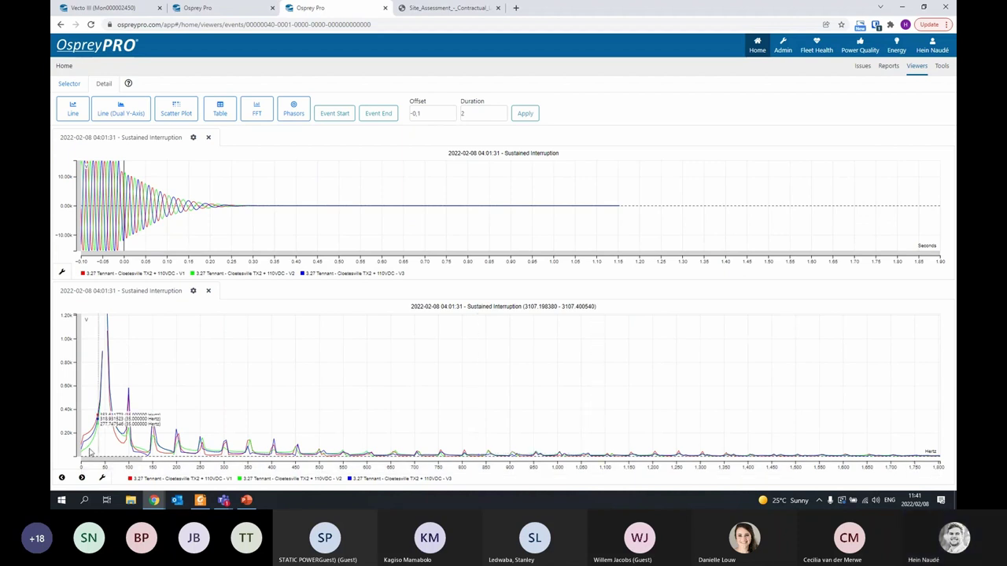
{"action": "left_click_drag", "start_coordinate": [106, 456], "coordinate": [935, 462]}
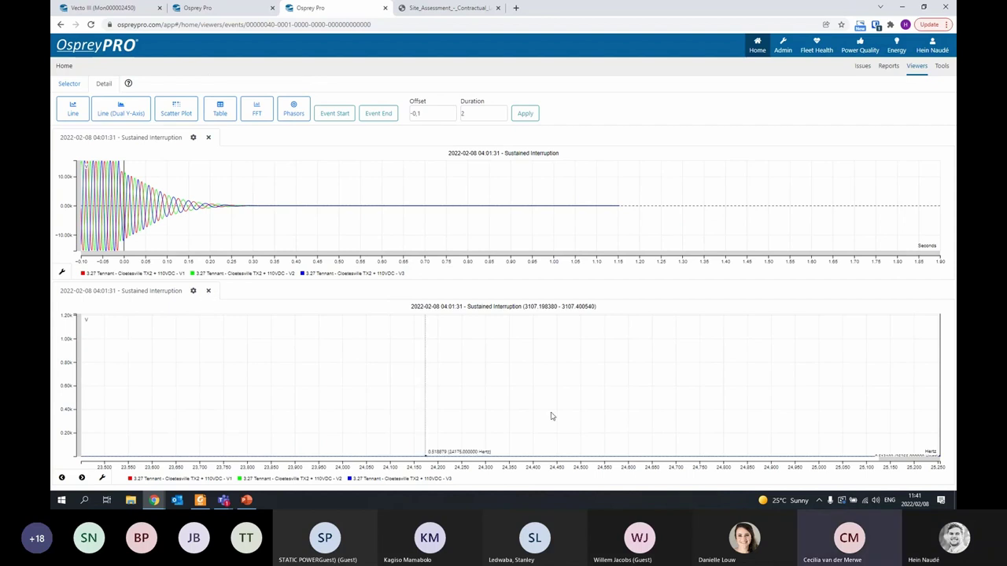
{"action": "left_click_drag", "start_coordinate": [933, 471], "coordinate": [80, 463]}
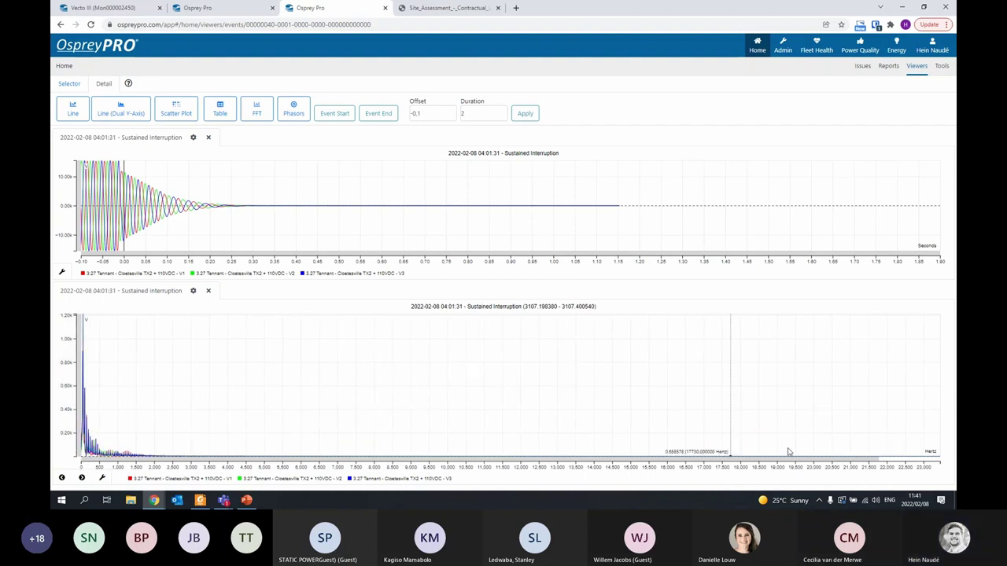
{"action": "left_click_drag", "start_coordinate": [886, 469], "coordinate": [225, 456]}
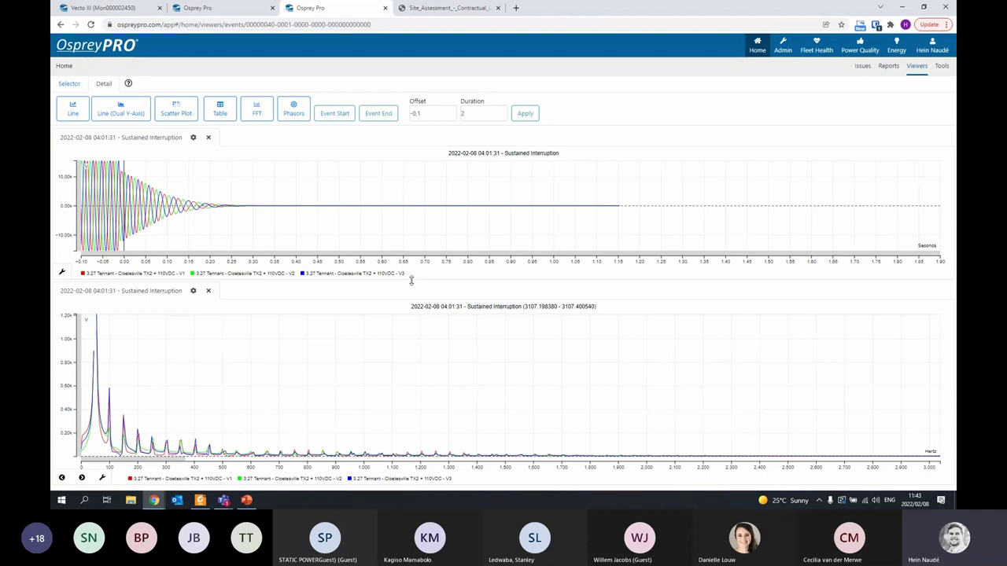
Open the Timed Recording Tool for Stellenbosch and select instrument Vecto III 2174 at 3.12 Jan Marais - TX1
{"action": "left_click", "coordinate": [941, 66]}
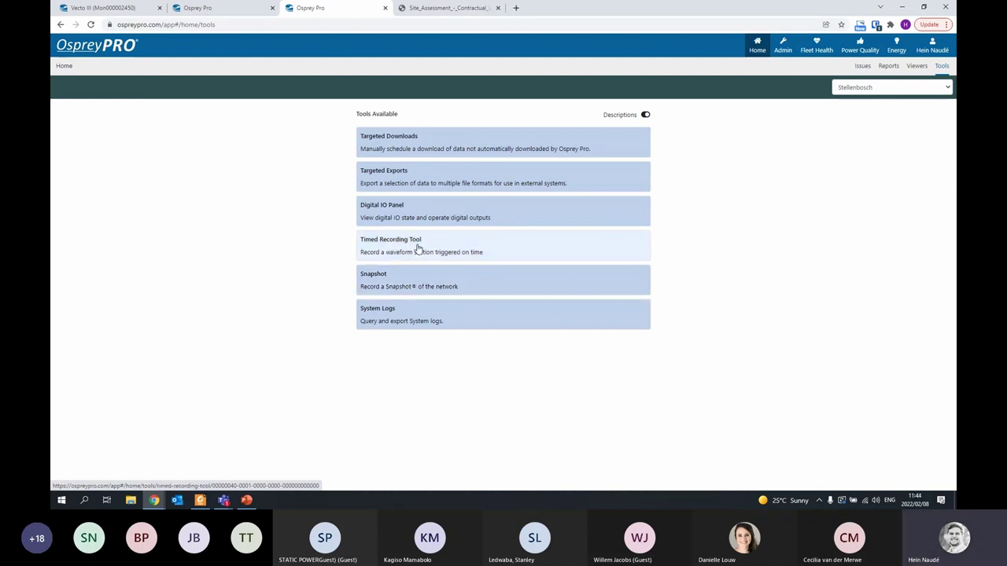
{"action": "left_click", "coordinate": [399, 245]}
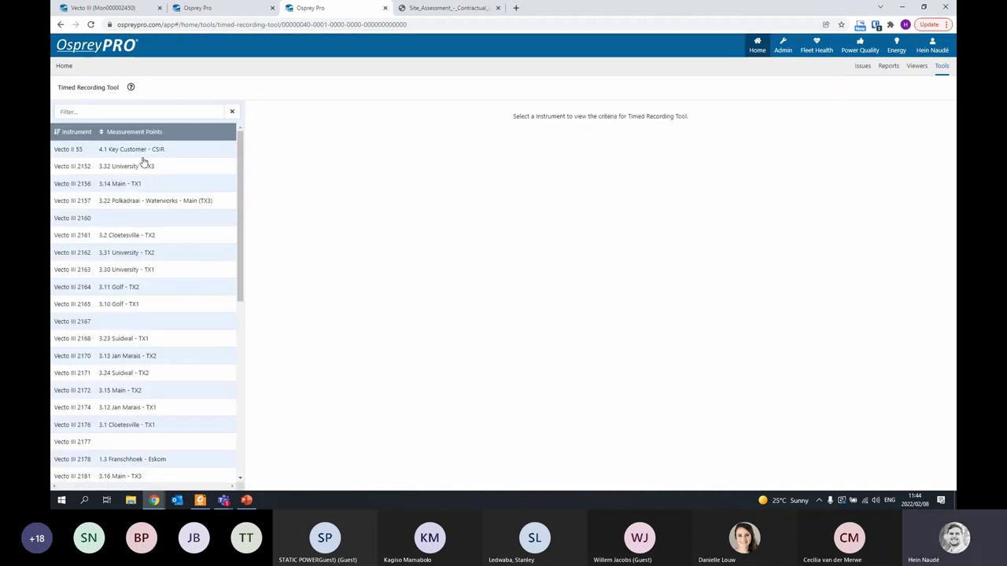
{"action": "scroll", "coordinate": [228, 253], "scroll_direction": "down", "scroll_amount": 2}
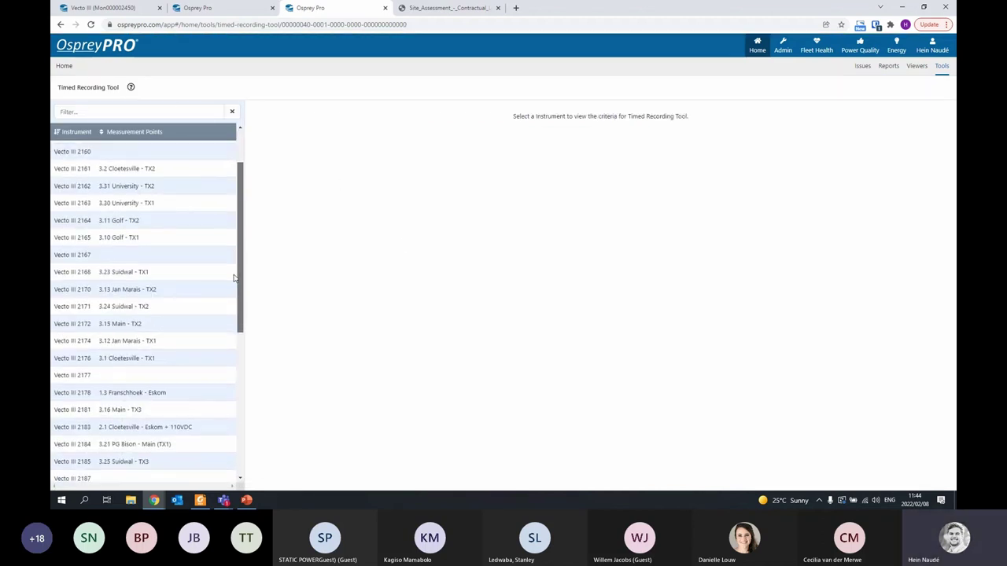
{"action": "scroll", "coordinate": [233, 261], "scroll_direction": "up", "scroll_amount": 2}
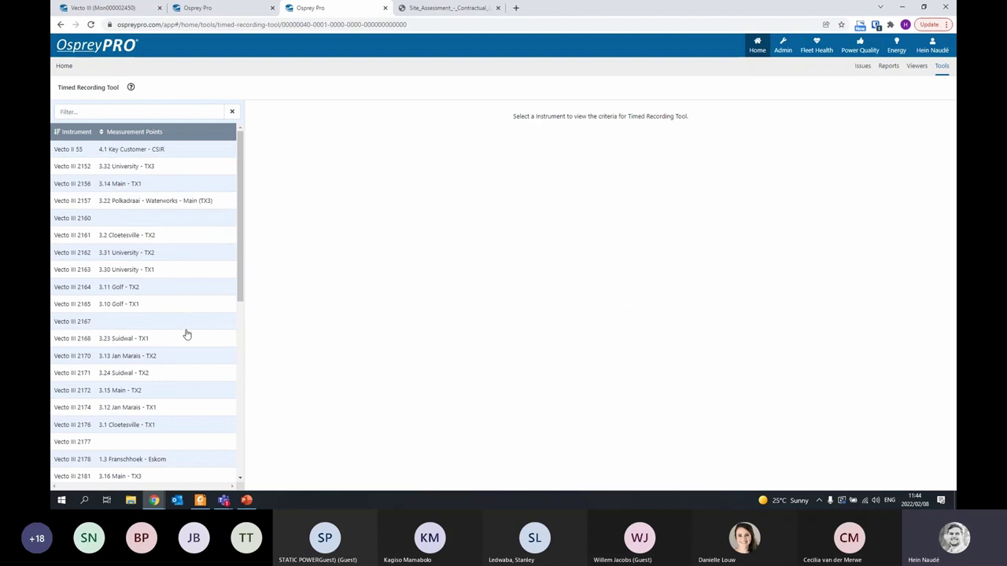
{"action": "left_click", "coordinate": [134, 408]}
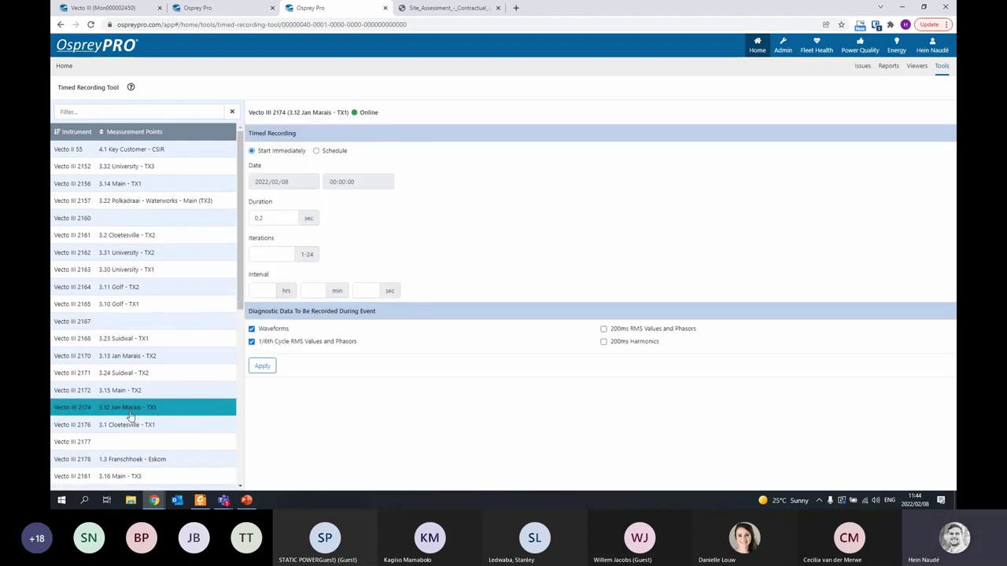
Check the Schedule option for the timed recording and return it to Start Immediately
{"action": "left_click", "coordinate": [317, 151]}
{"action": "left_click", "coordinate": [252, 151]}
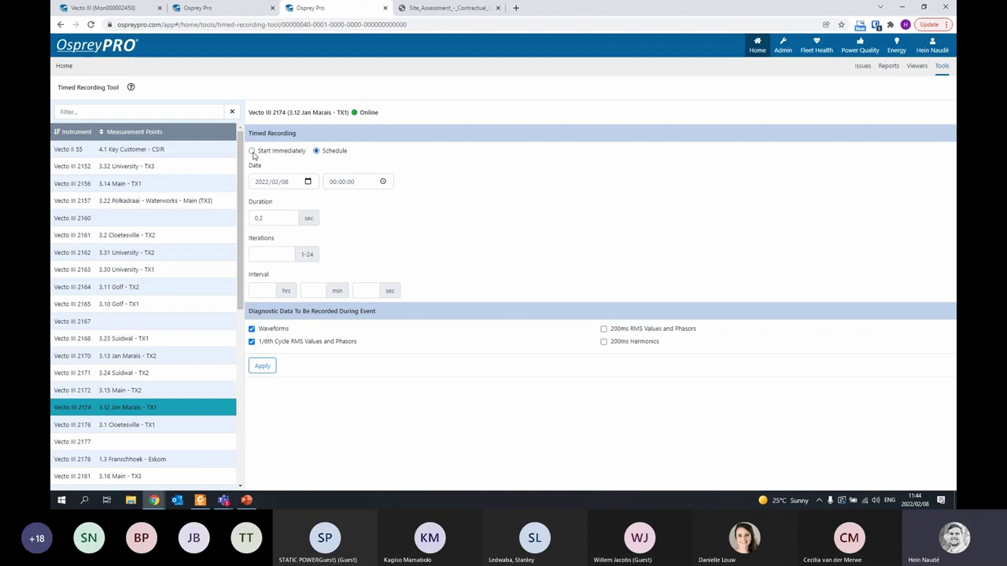
{"action": "left_click", "coordinate": [315, 151]}
{"action": "left_click", "coordinate": [252, 151]}
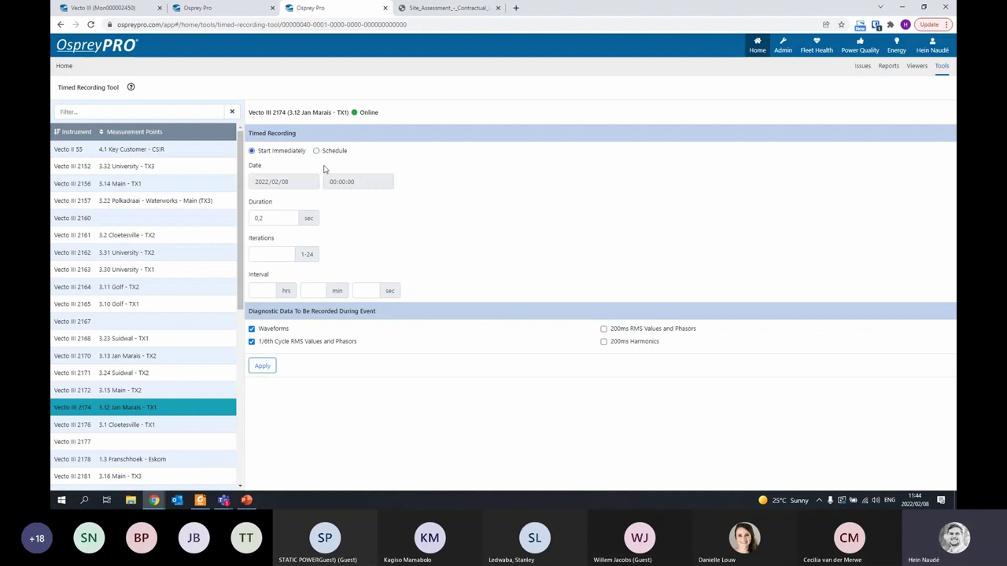
Configure the timed recording with 0,4 sec duration, 1 iteration, 200ms RMS Values and Phasors and 200ms Harmonics, and apply it to the instrument
{"action": "double_click", "coordinate": [269, 220]}
{"action": "left_click", "coordinate": [272, 213]}
{"action": "left_click", "coordinate": [604, 330]}
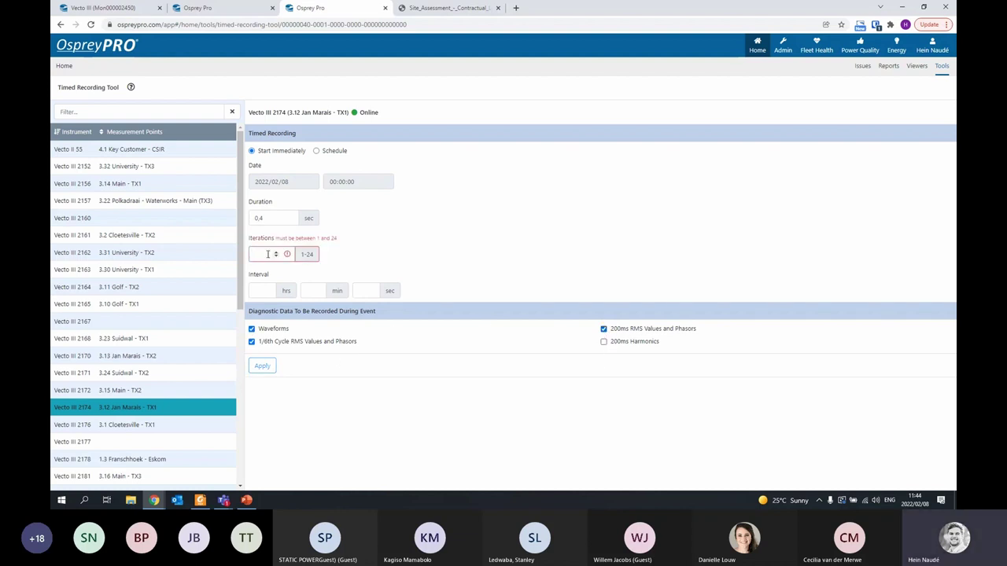
{"action": "left_click", "coordinate": [268, 254]}
{"action": "type", "text": "1"}
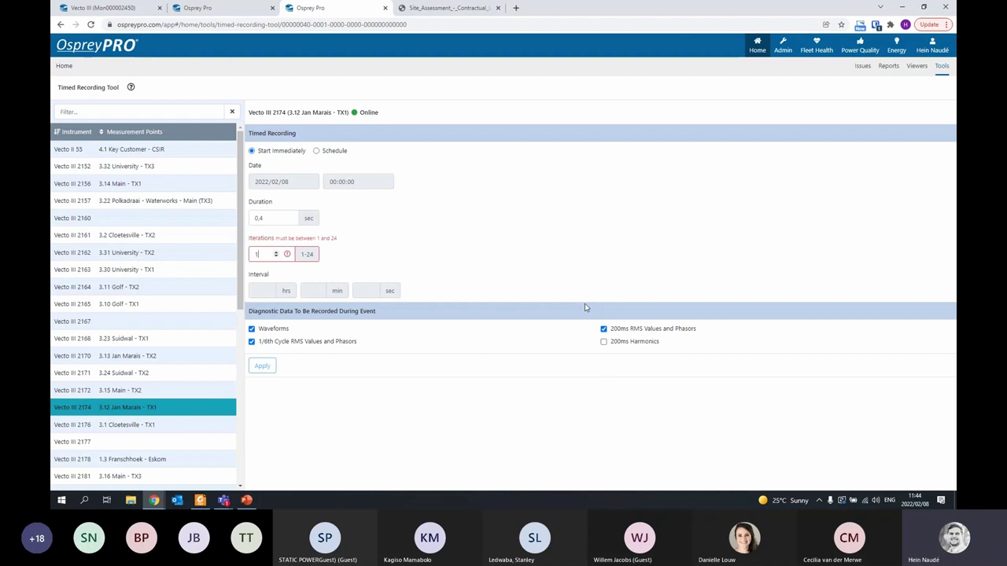
{"action": "left_click", "coordinate": [604, 342]}
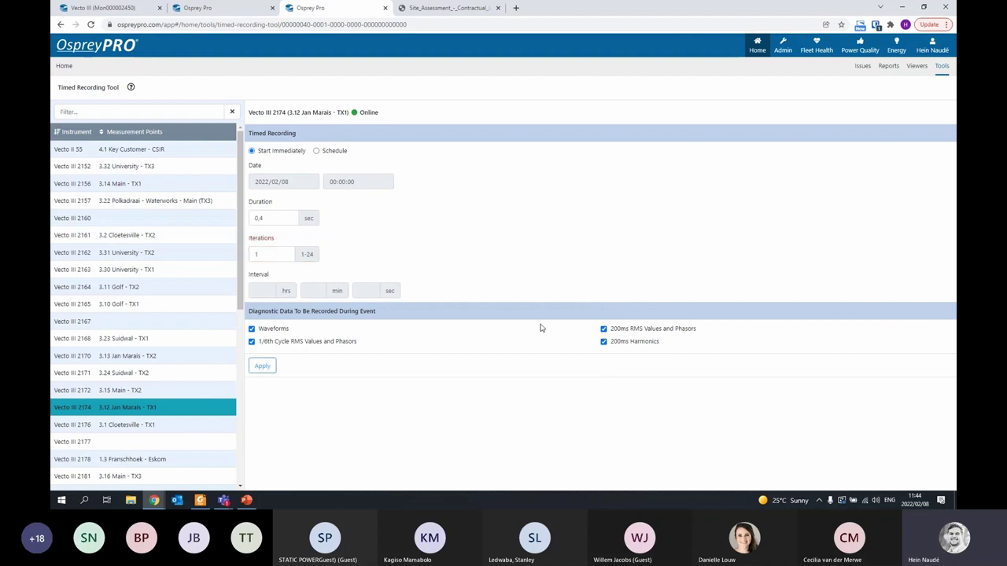
{"action": "left_click", "coordinate": [263, 366]}
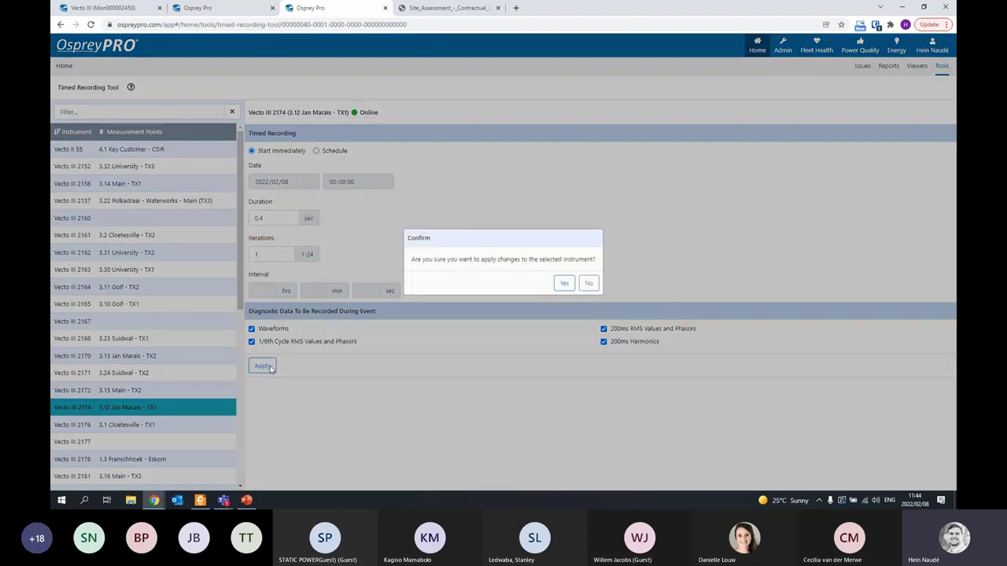
{"action": "left_click", "coordinate": [564, 284]}
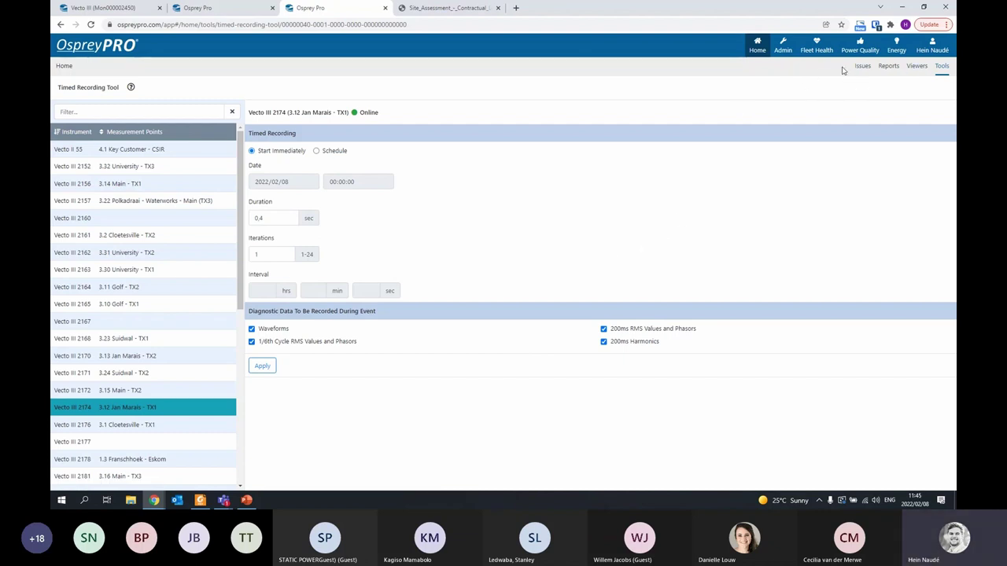
Open the Event viewer for Stellenbosch and query all measurement points for 2022/02/01 to 2022/02/08
{"action": "left_click", "coordinate": [912, 67]}
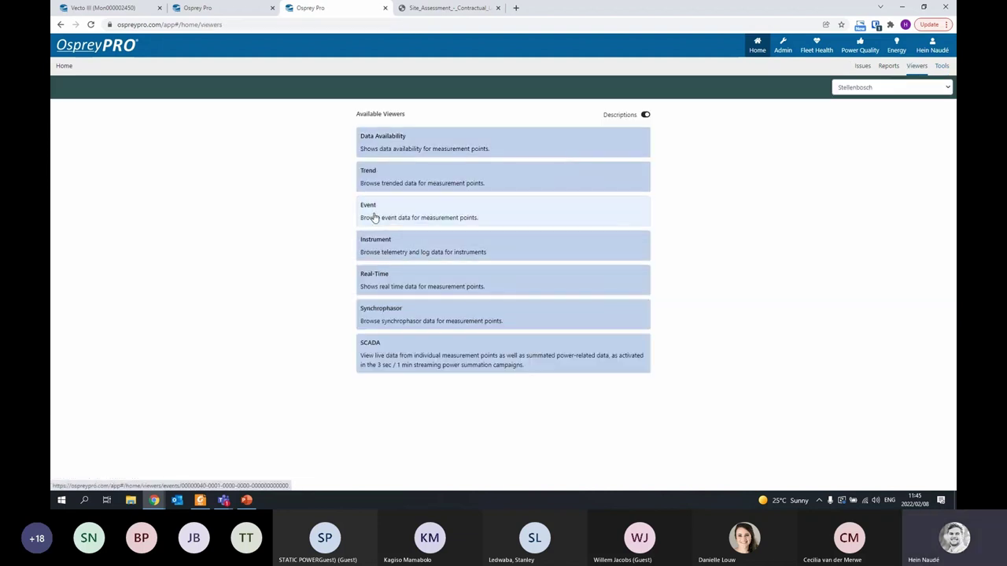
{"action": "left_click", "coordinate": [374, 215]}
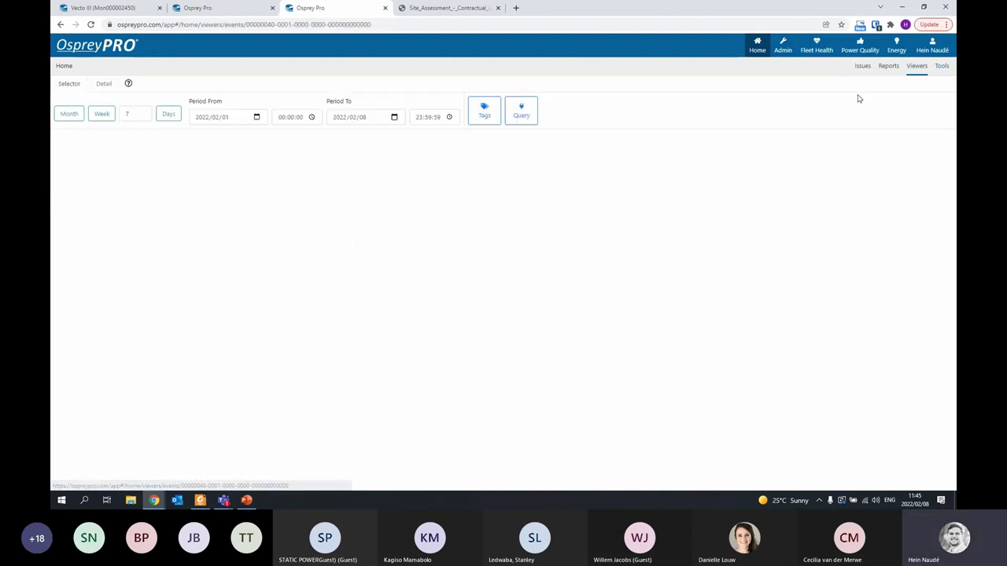
{"action": "left_click", "coordinate": [511, 122]}
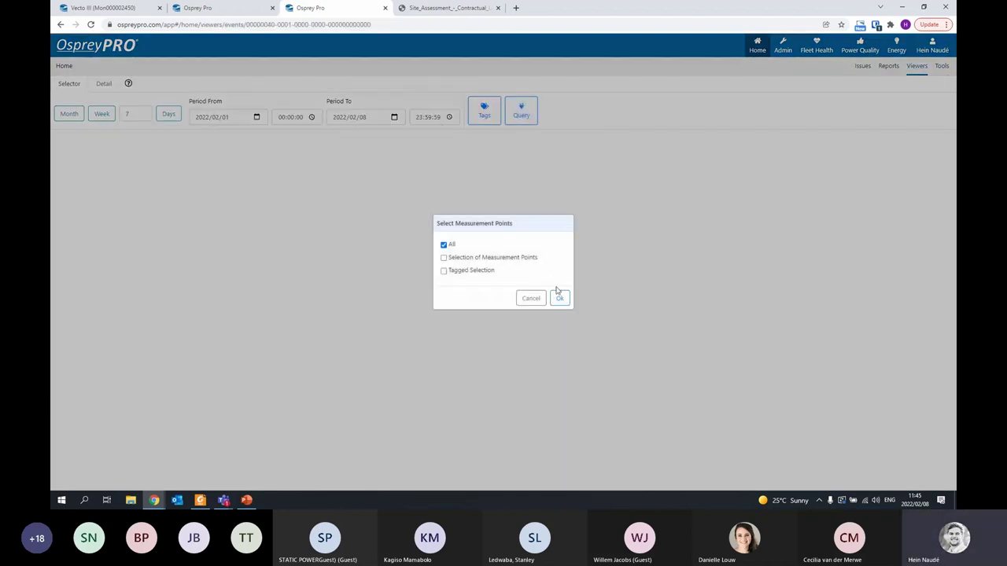
{"action": "left_click", "coordinate": [558, 295]}
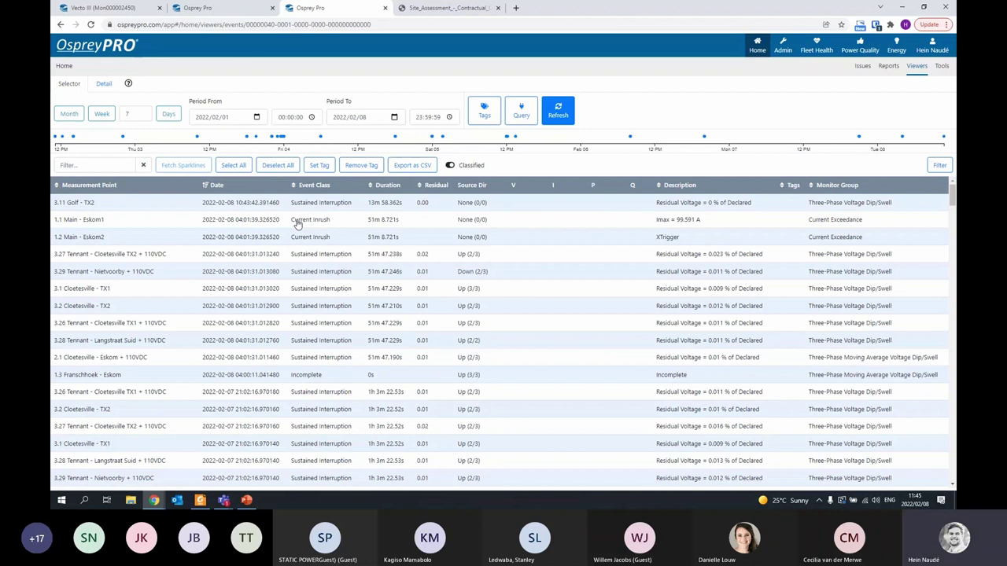
{"action": "left_click", "coordinate": [557, 118]}
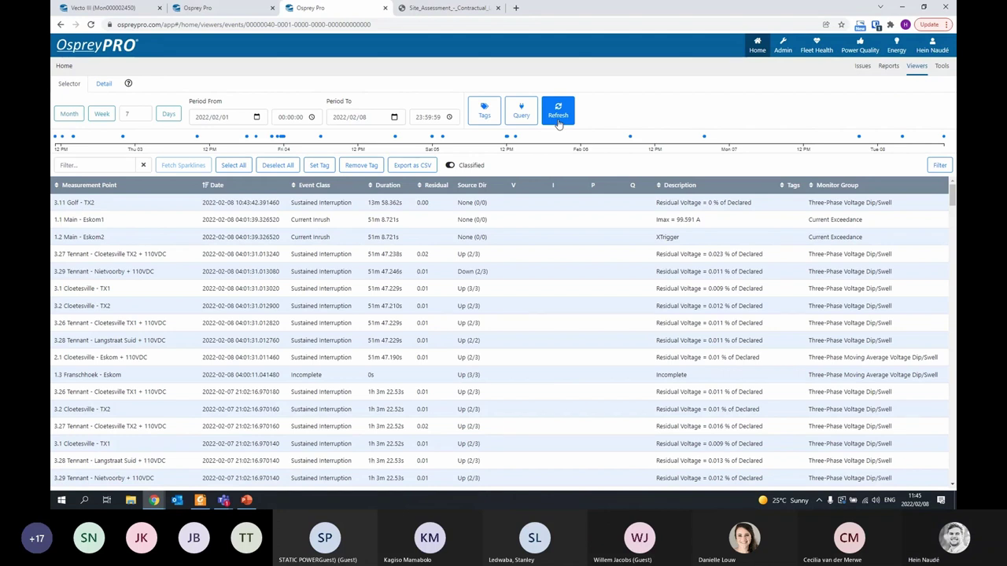
{"action": "left_click", "coordinate": [558, 118]}
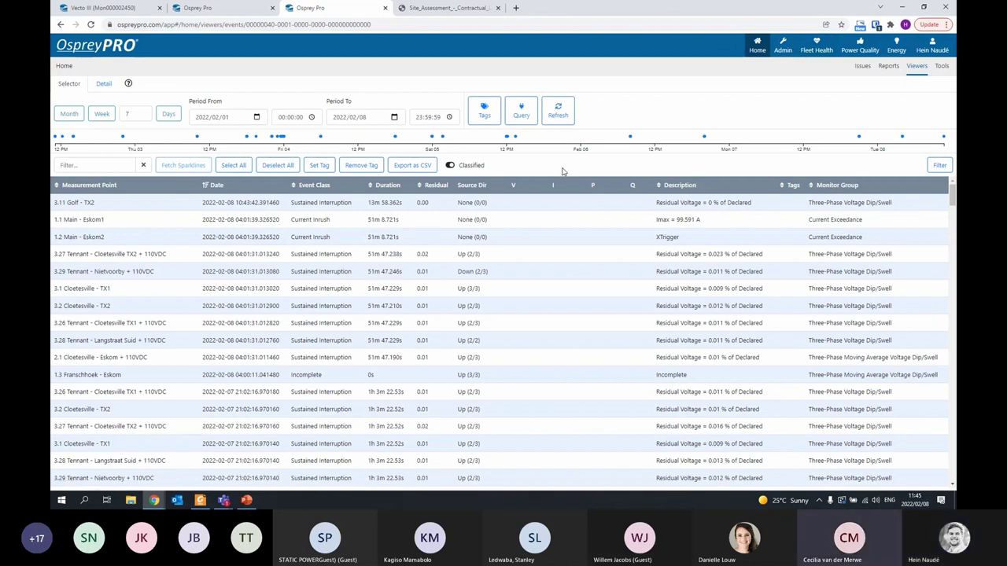
{"action": "left_click", "coordinate": [558, 111]}
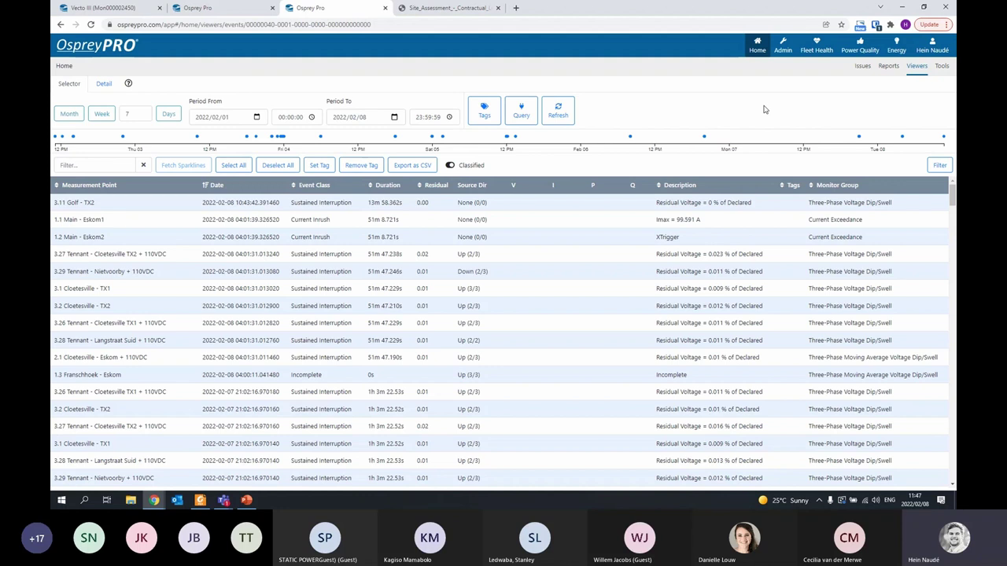
{"action": "left_click", "coordinate": [559, 112]}
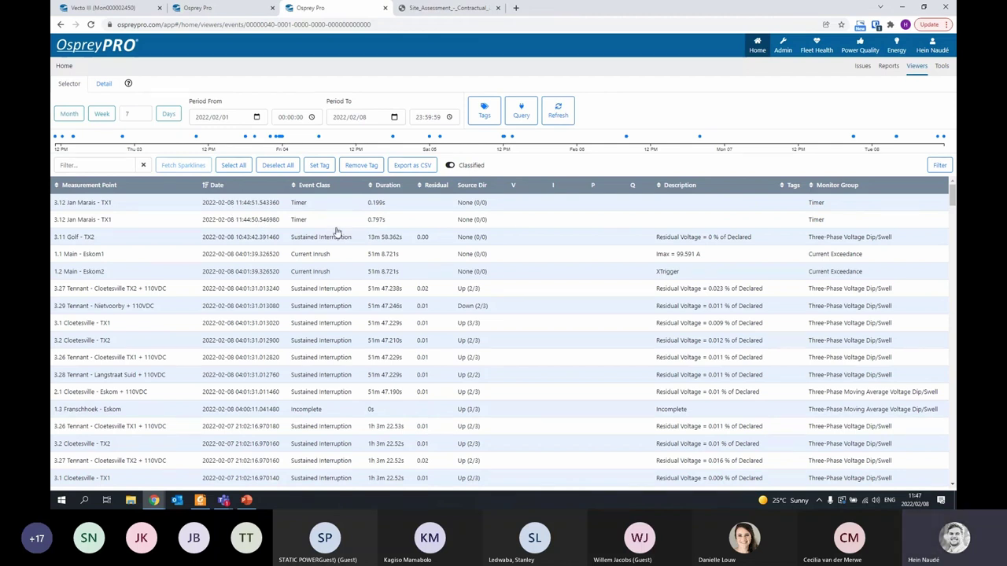
Plot the wave voltages of the 3.12 Jan Marais - TX1 Timer event at 11:44:50 as a line chart
{"action": "left_click", "coordinate": [248, 221]}
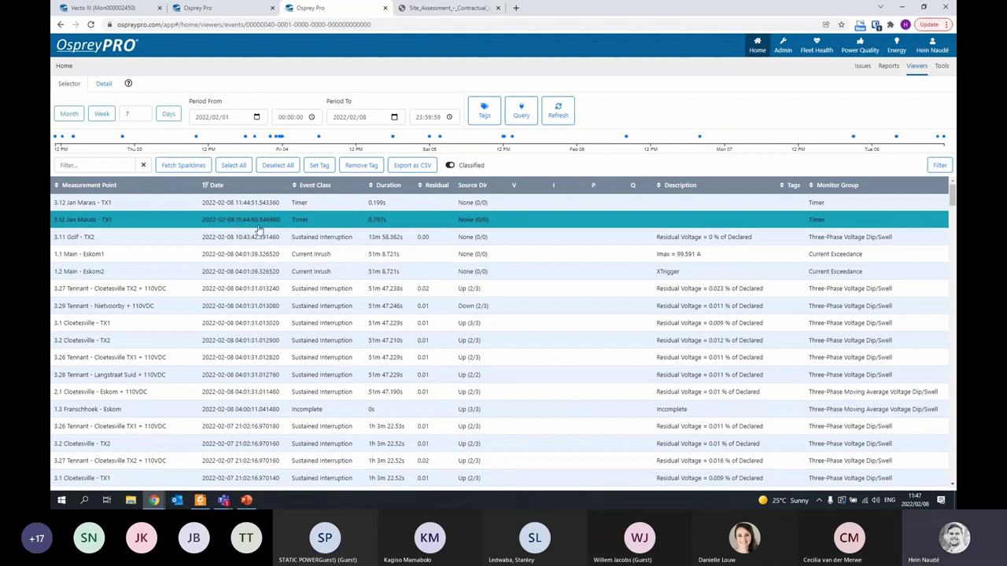
{"action": "left_click", "coordinate": [103, 84]}
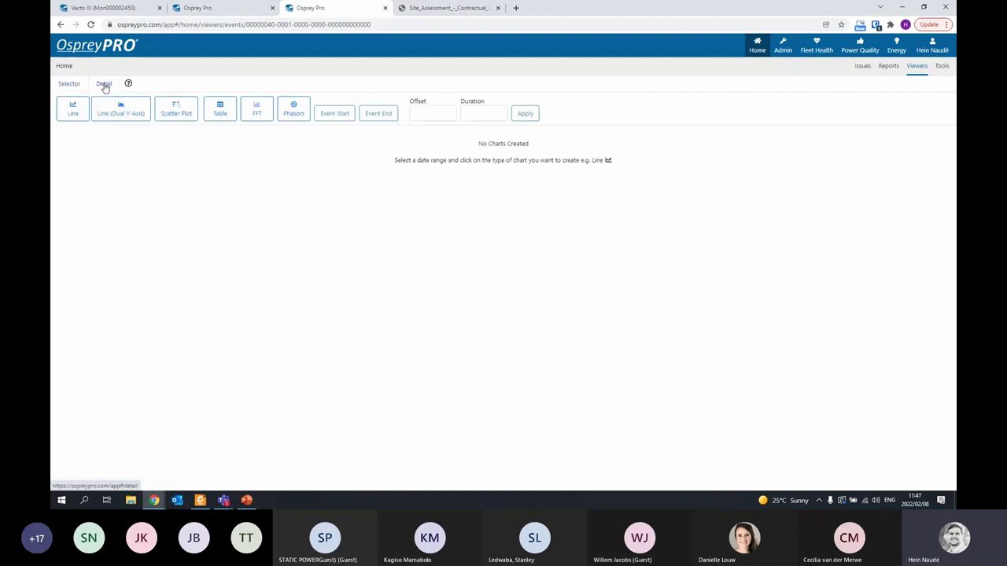
{"action": "left_click", "coordinate": [72, 110]}
{"action": "left_click", "coordinate": [250, 163]}
{"action": "left_click", "coordinate": [247, 201]}
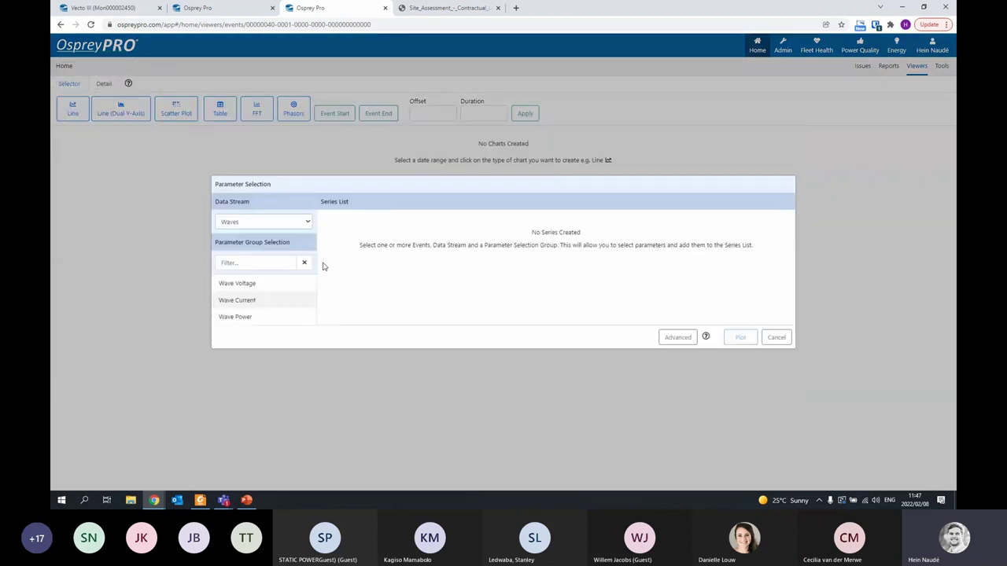
{"action": "left_click", "coordinate": [265, 284]}
{"action": "left_click", "coordinate": [287, 349]}
{"action": "left_click", "coordinate": [740, 353]}
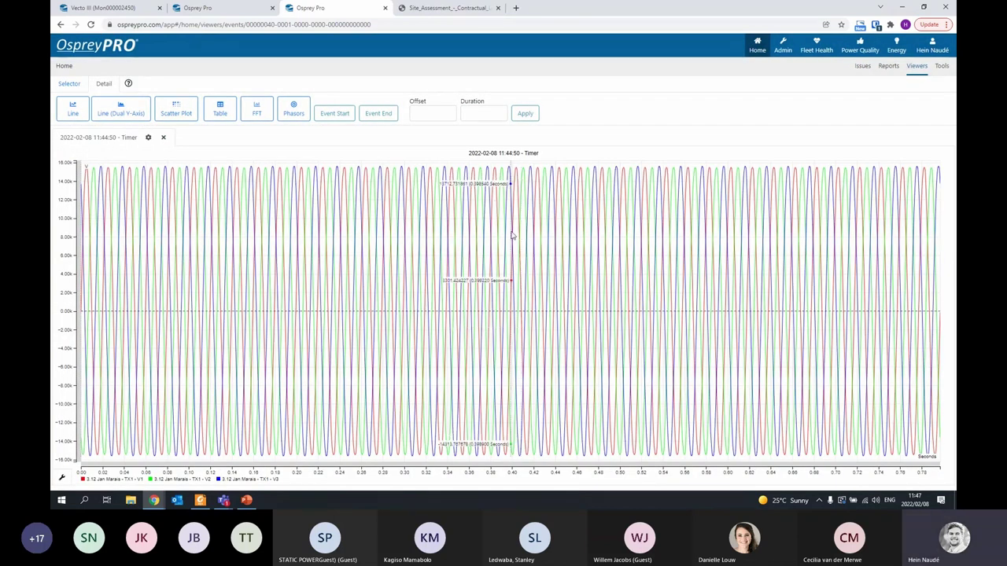
{"action": "left_click", "coordinate": [72, 109]}
{"action": "left_click", "coordinate": [272, 164]}
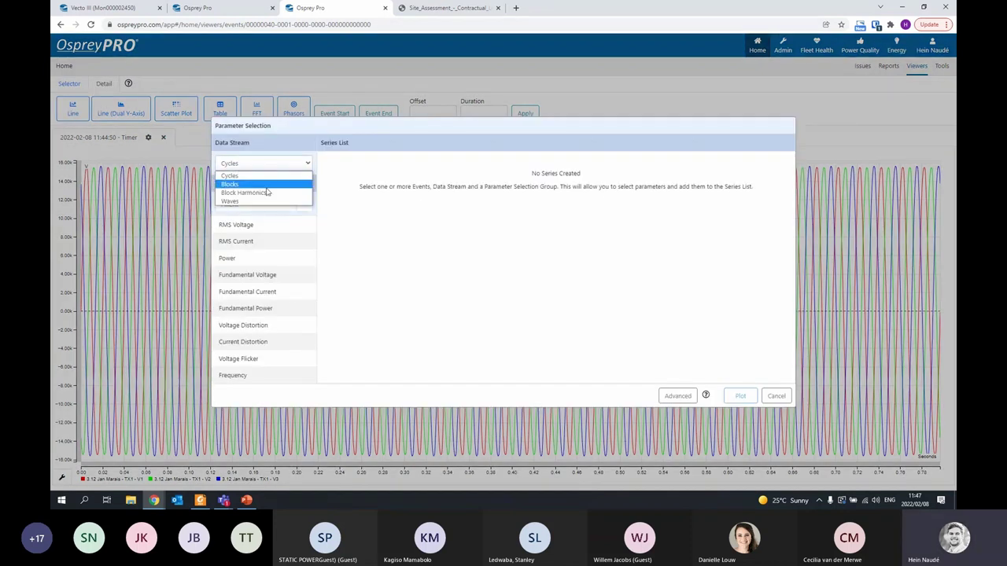
{"action": "left_click", "coordinate": [260, 175]}
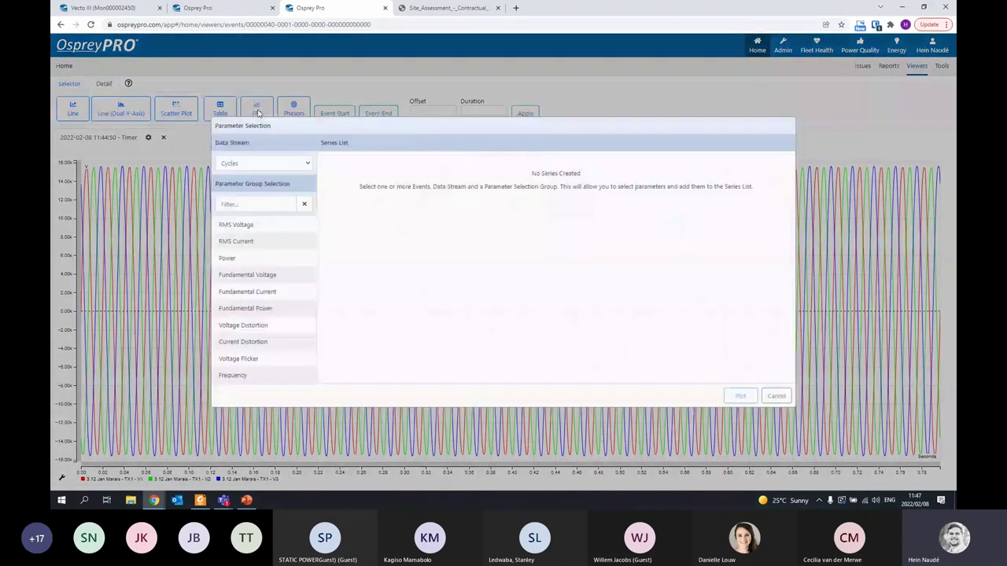
Plot an FFT of the Timer event's three wave current channels with Suppress Fundamental enabled
{"action": "left_click", "coordinate": [251, 168]}
{"action": "left_click", "coordinate": [255, 203]}
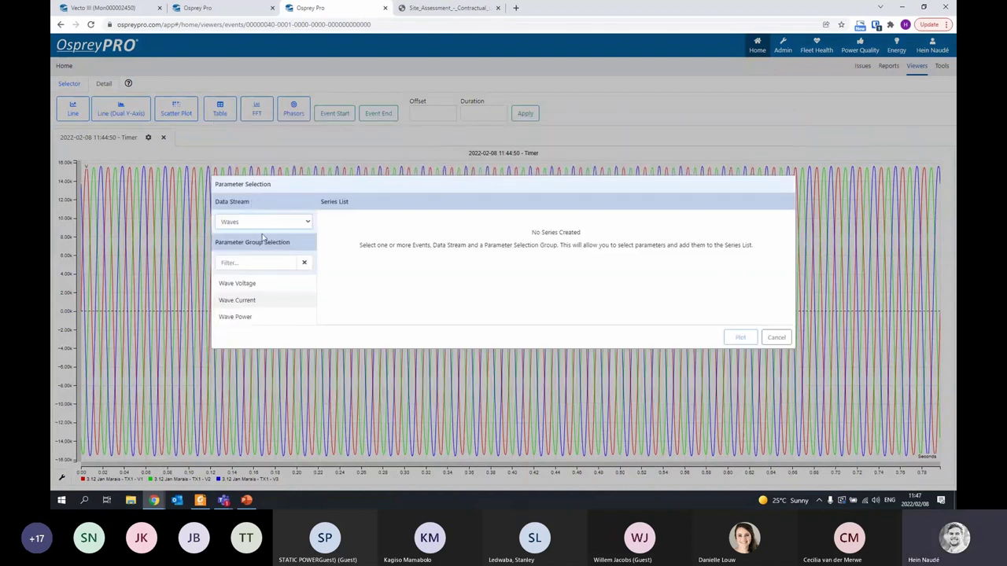
{"action": "left_click", "coordinate": [263, 304]}
{"action": "left_click", "coordinate": [272, 371]}
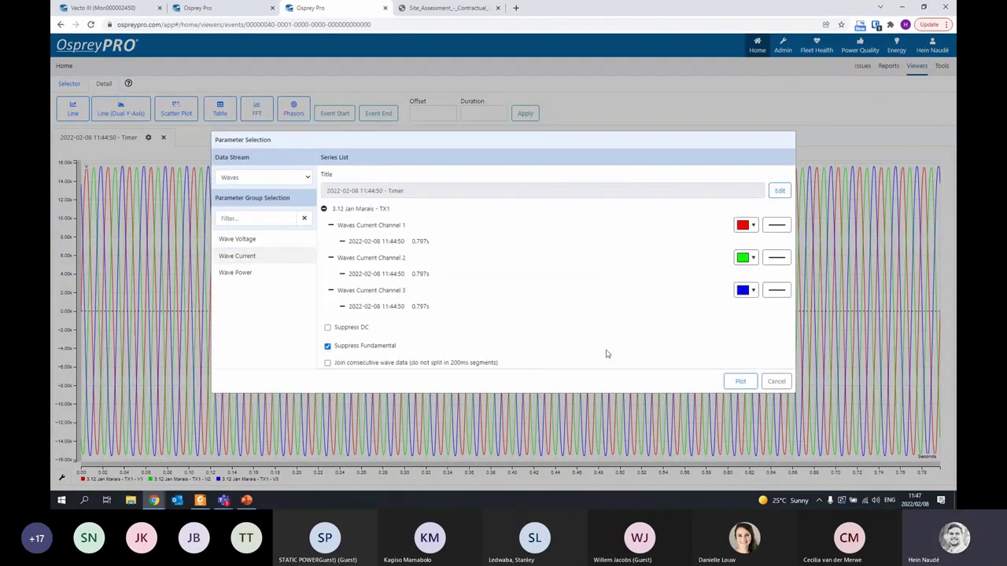
{"action": "left_click", "coordinate": [750, 384]}
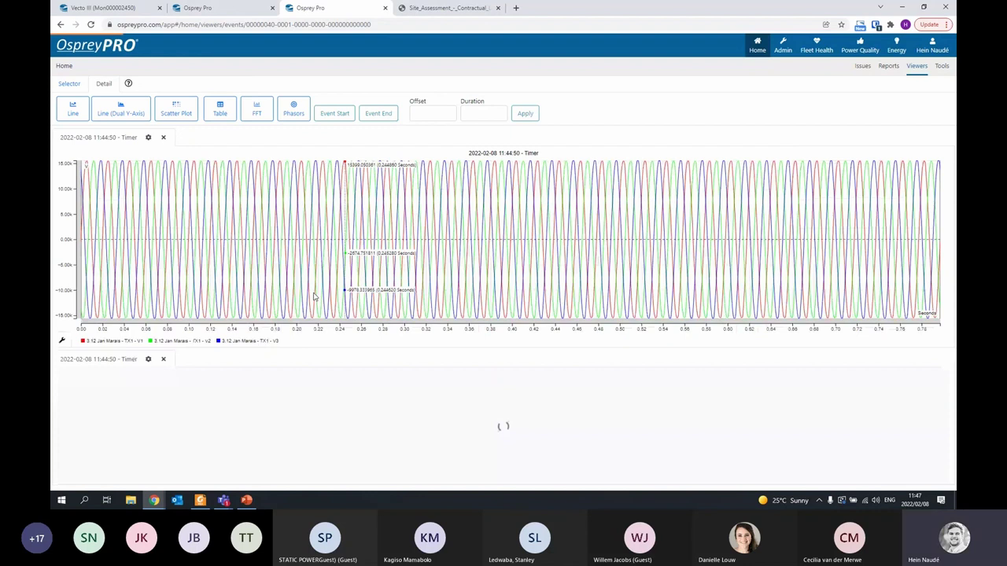
Narrow the FFT's frequency range to about 0 to 3,300 Hz, inspect the harmonic peaks and make the FFT chart taller
{"action": "left_click_drag", "start_coordinate": [937, 457], "coordinate": [845, 464]}
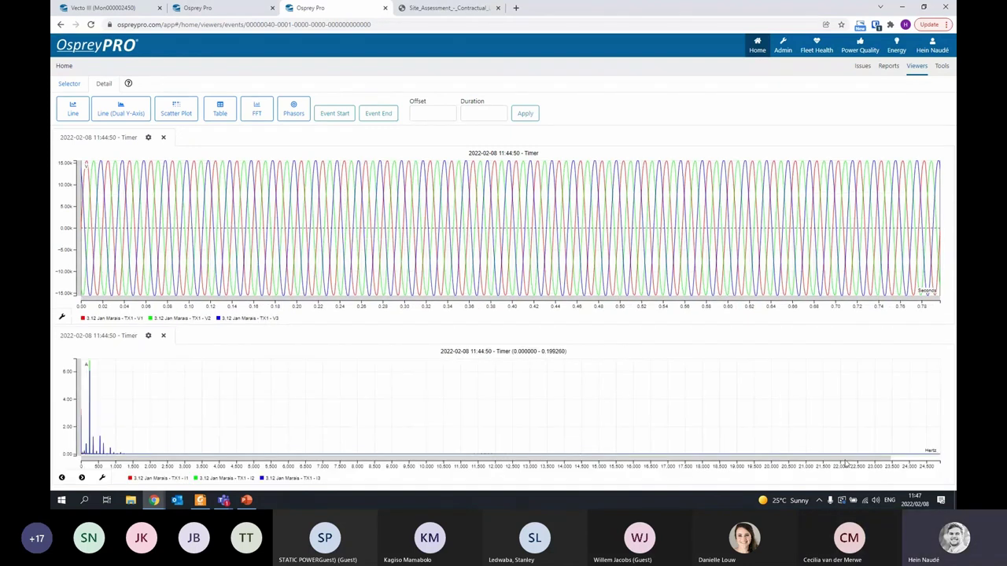
{"action": "left_click_drag", "start_coordinate": [846, 464], "coordinate": [195, 464]}
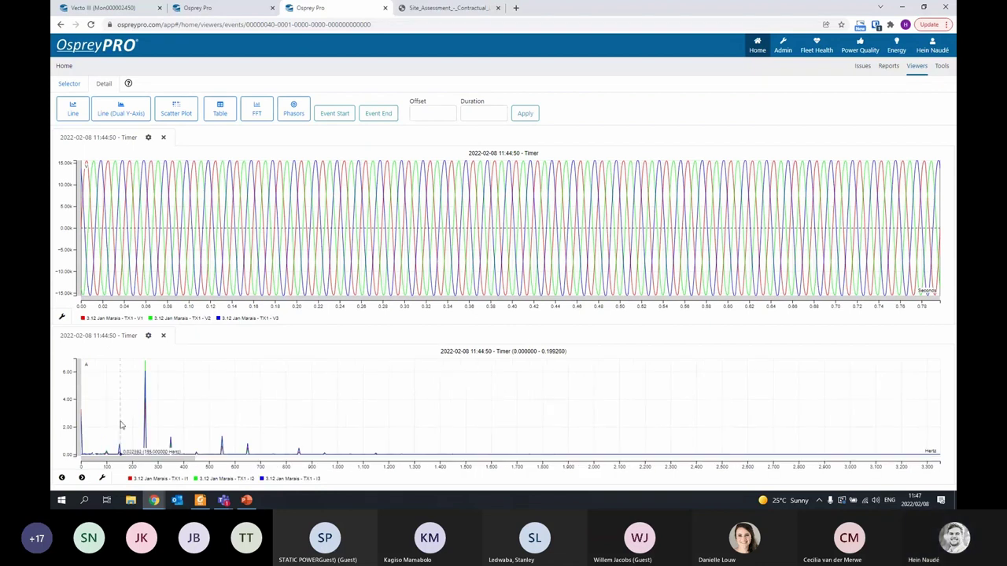
{"action": "mouse_move", "coordinate": [147, 396]}
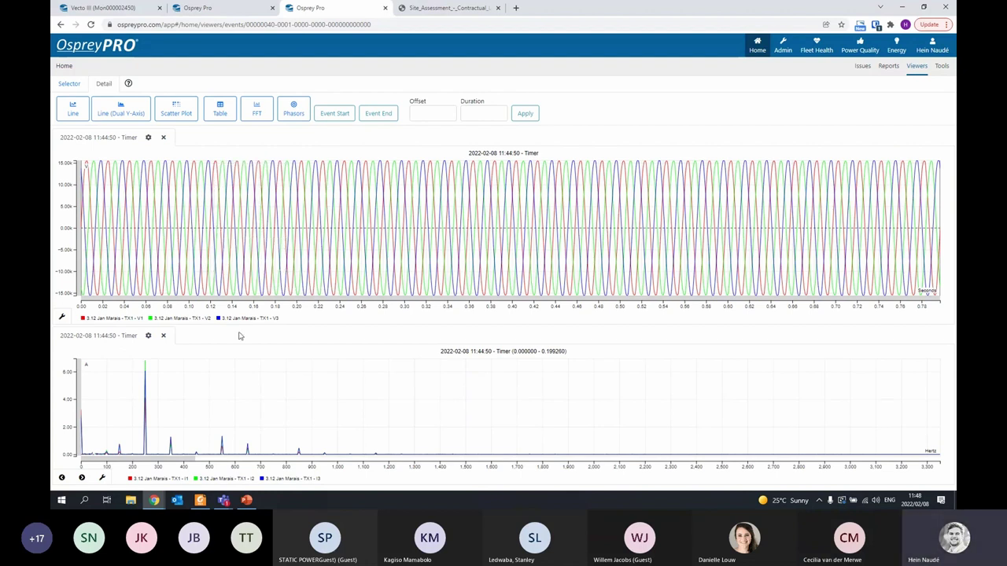
{"action": "left_click_drag", "start_coordinate": [240, 331], "coordinate": [246, 287]}
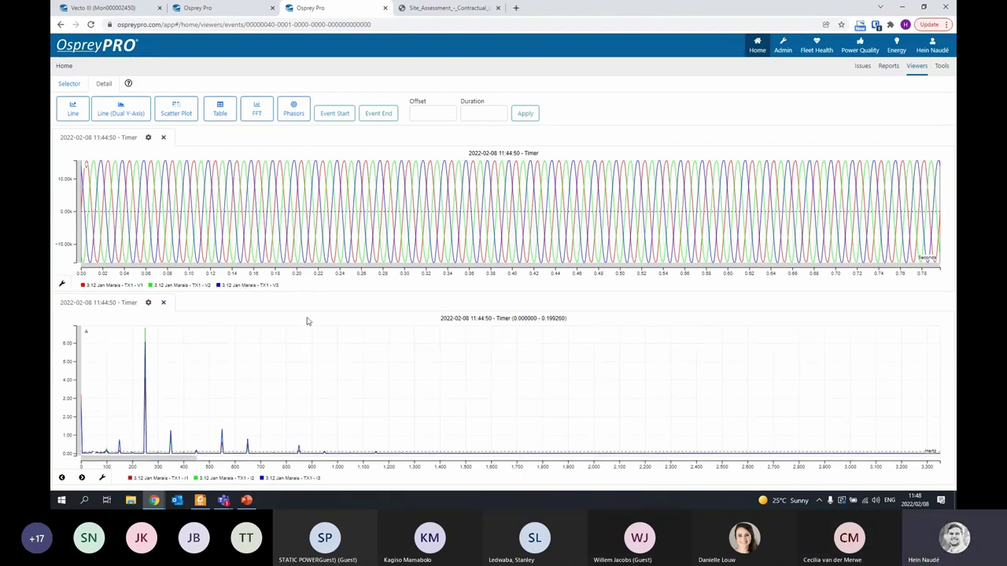
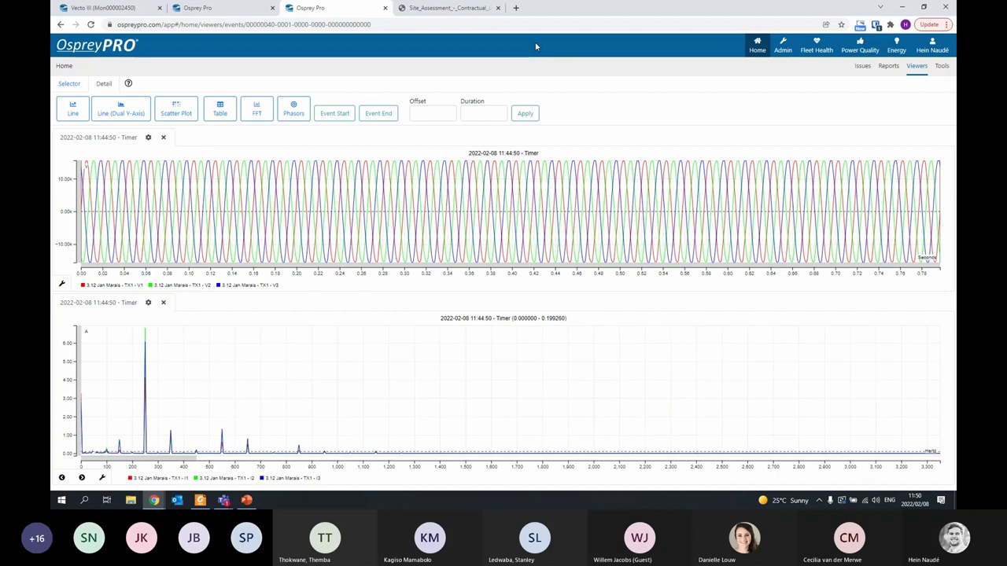
{"action": "left_click", "coordinate": [223, 8]}
{"action": "left_click", "coordinate": [299, 8]}
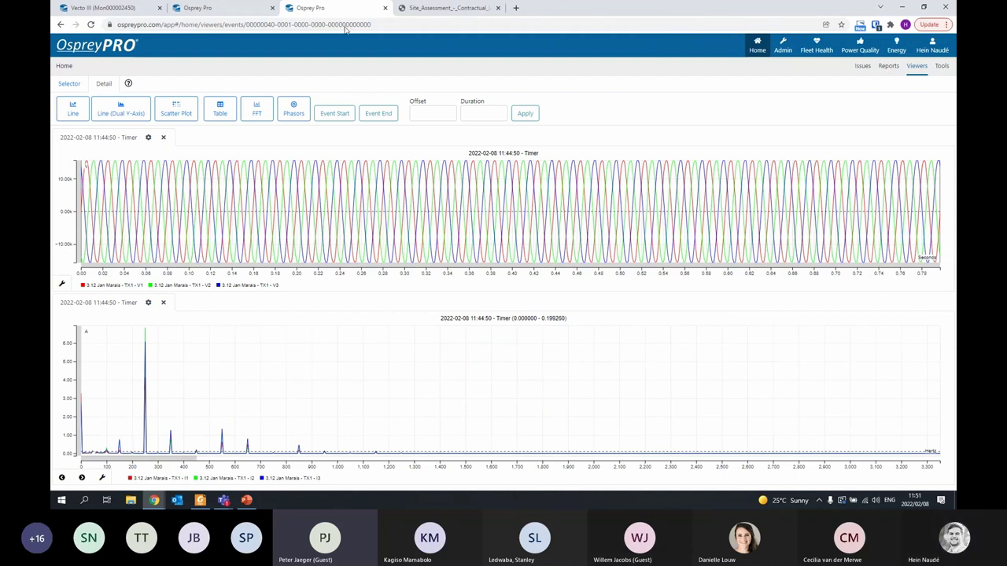
{"action": "left_click", "coordinate": [224, 14]}
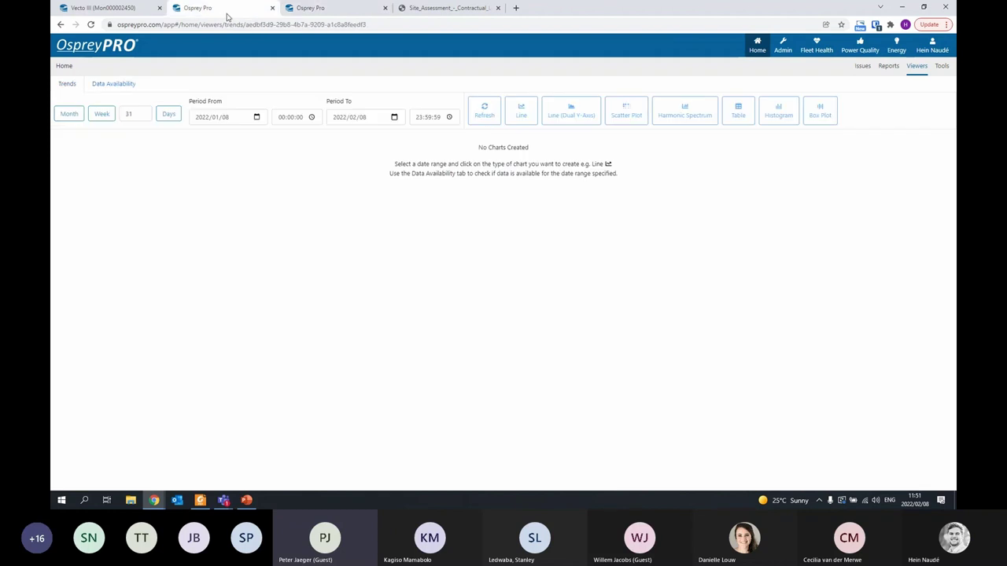
{"action": "left_click", "coordinate": [309, 9]}
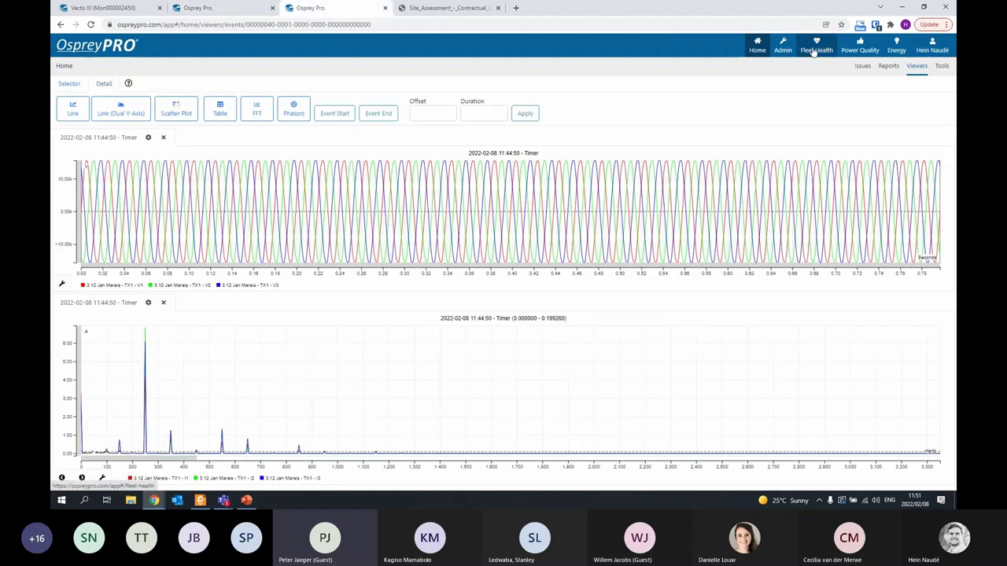
Open the Power Quality issues for Stellenbosch and review the list down to its oldest loaded entries
{"action": "left_click", "coordinate": [828, 51]}
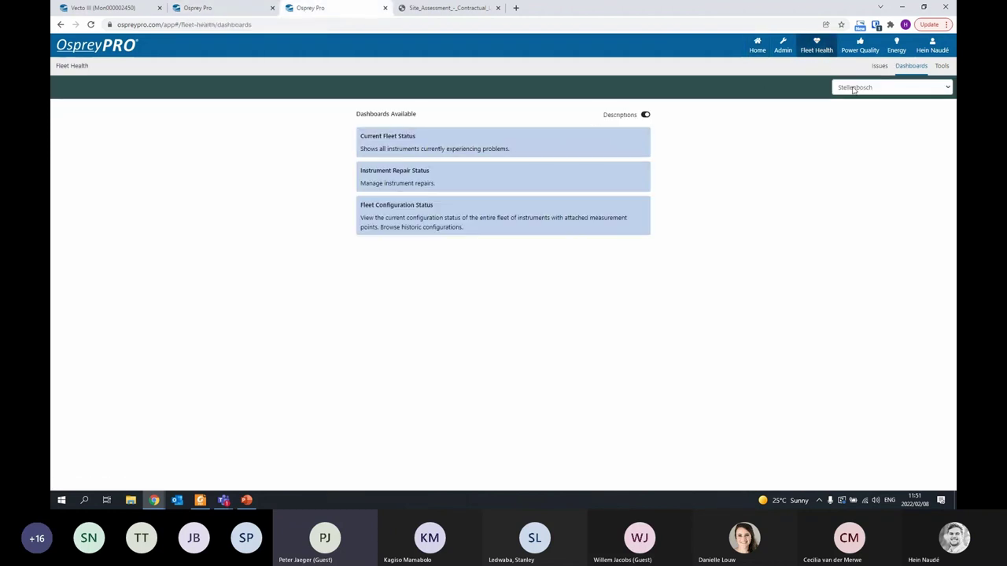
{"action": "left_click", "coordinate": [861, 53]}
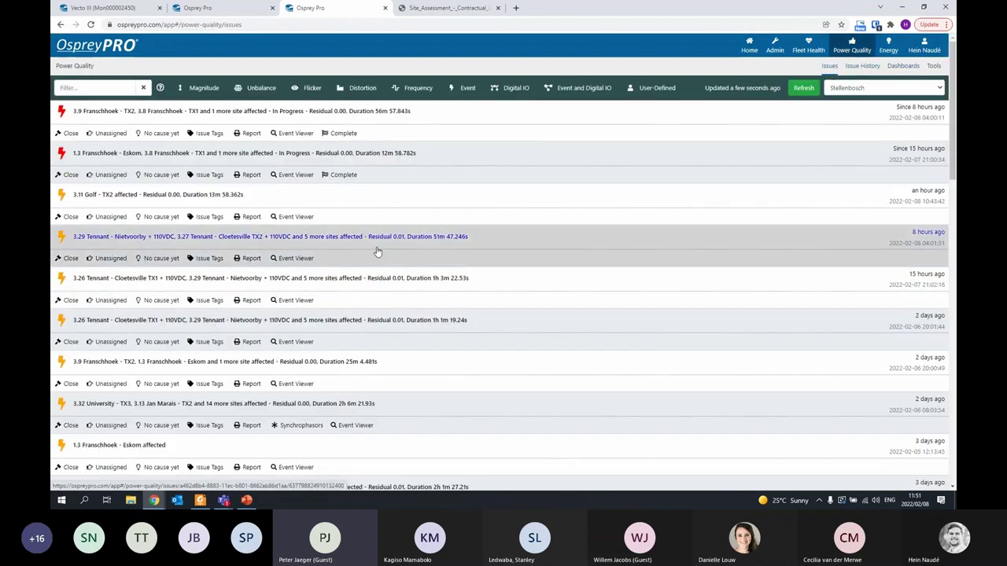
{"action": "scroll", "coordinate": [383, 244], "scroll_direction": "down", "scroll_amount": 1}
{"action": "scroll", "coordinate": [383, 243], "scroll_direction": "down", "scroll_amount": 10}
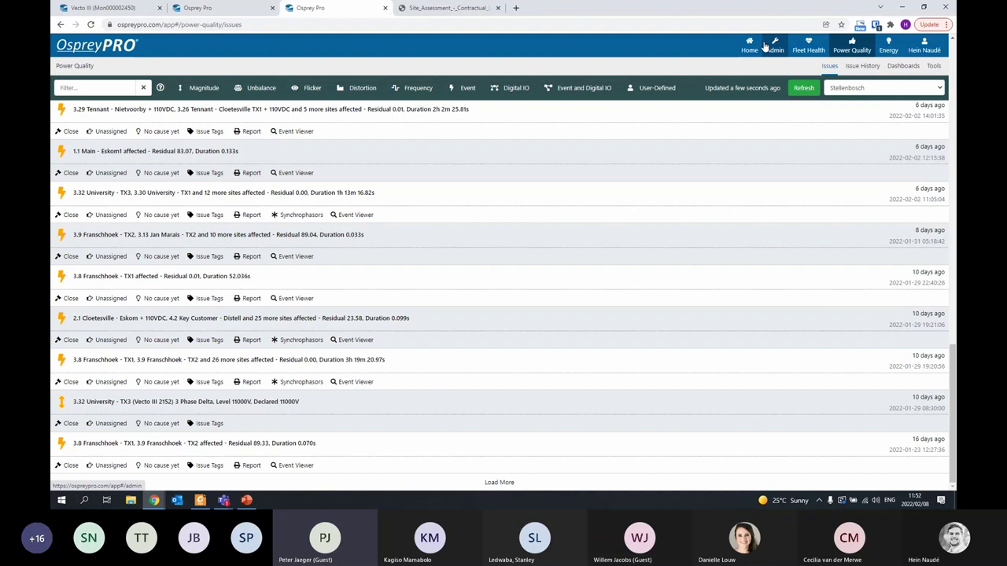
{"action": "left_click", "coordinate": [220, 7]}
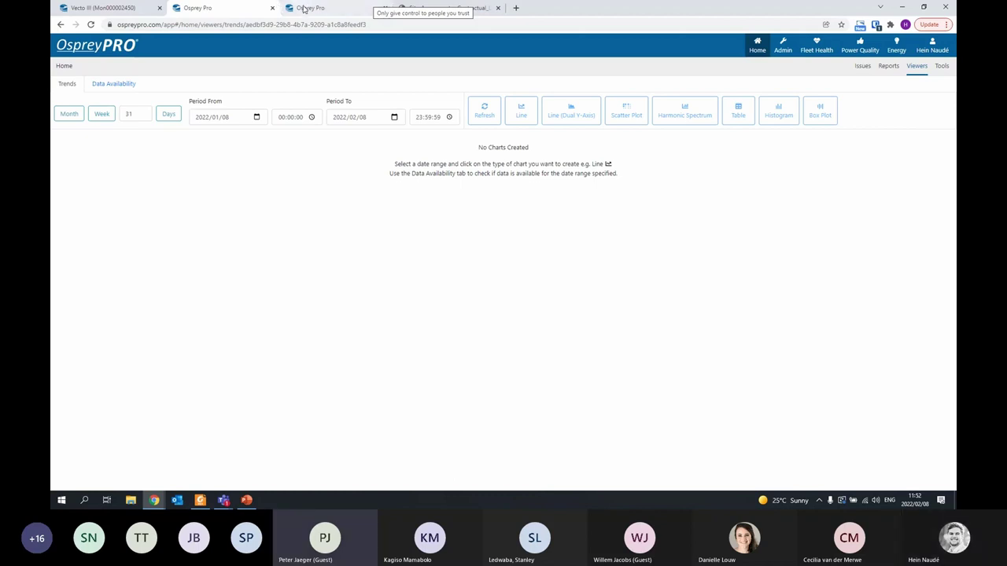
{"action": "mouse_move", "coordinate": [303, 8]}
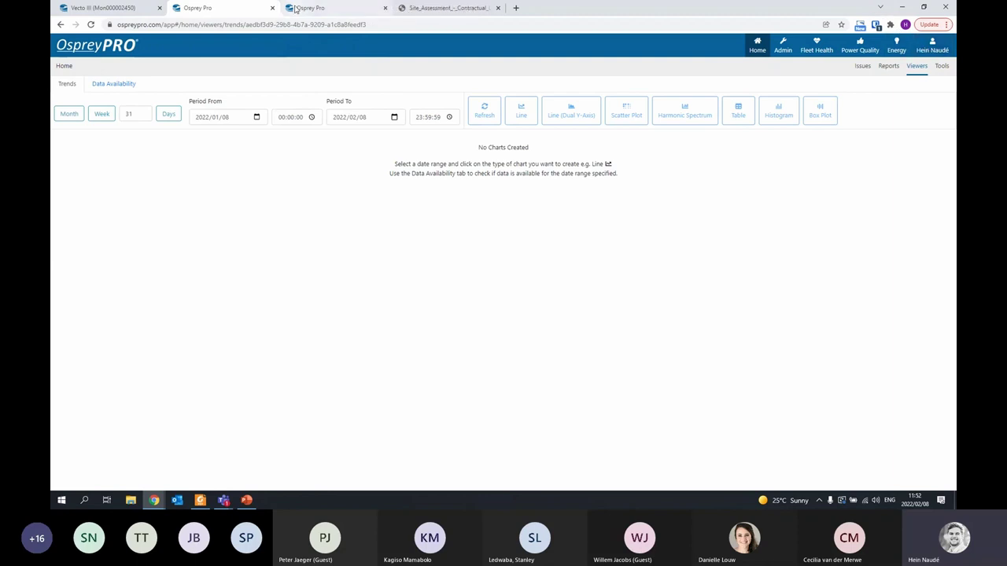
Open the user profile's notification subscriptions and review them down to the Network Disturbance entry
{"action": "left_click", "coordinate": [368, 6]}
{"action": "left_click", "coordinate": [925, 45]}
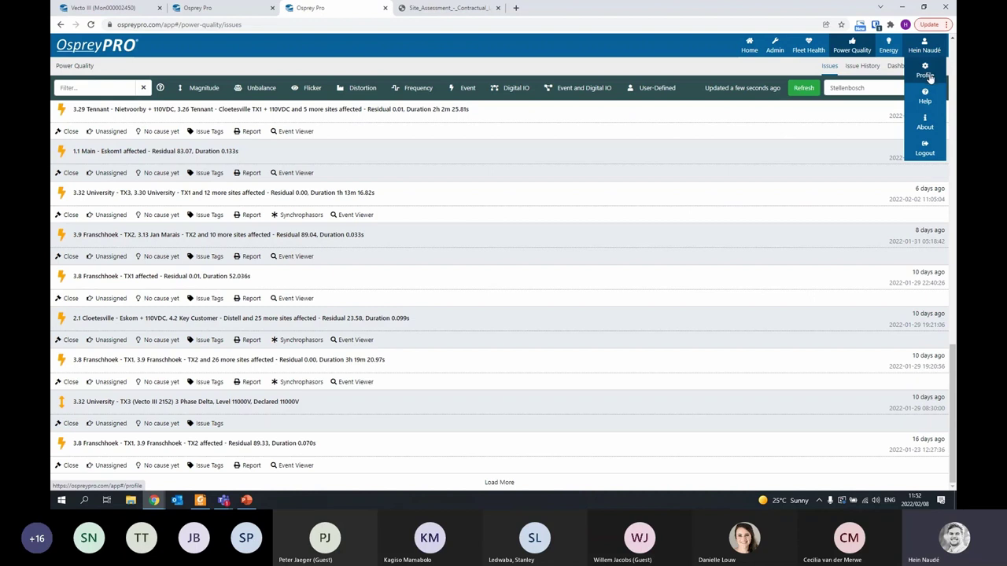
{"action": "left_click", "coordinate": [926, 75]}
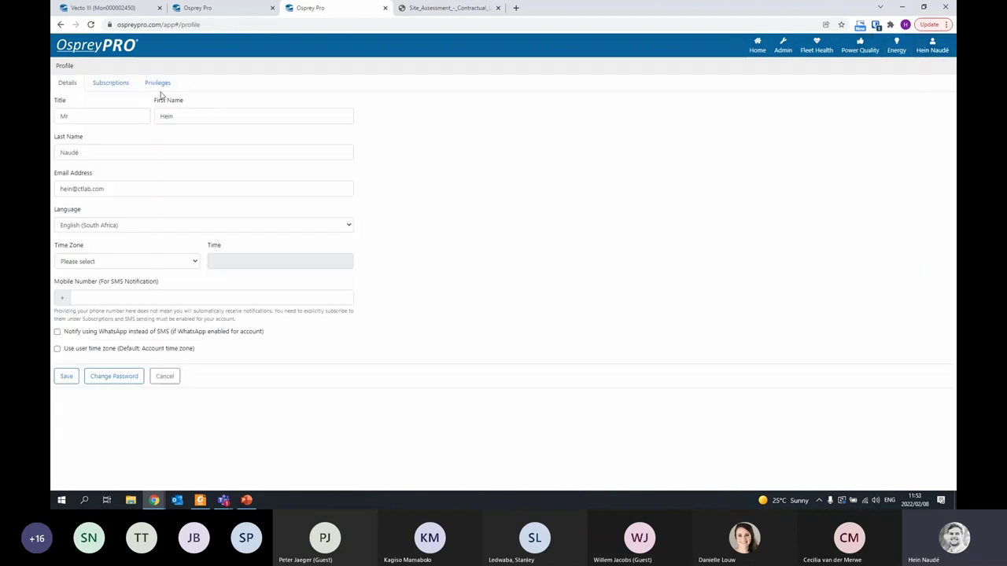
{"action": "left_click", "coordinate": [110, 82]}
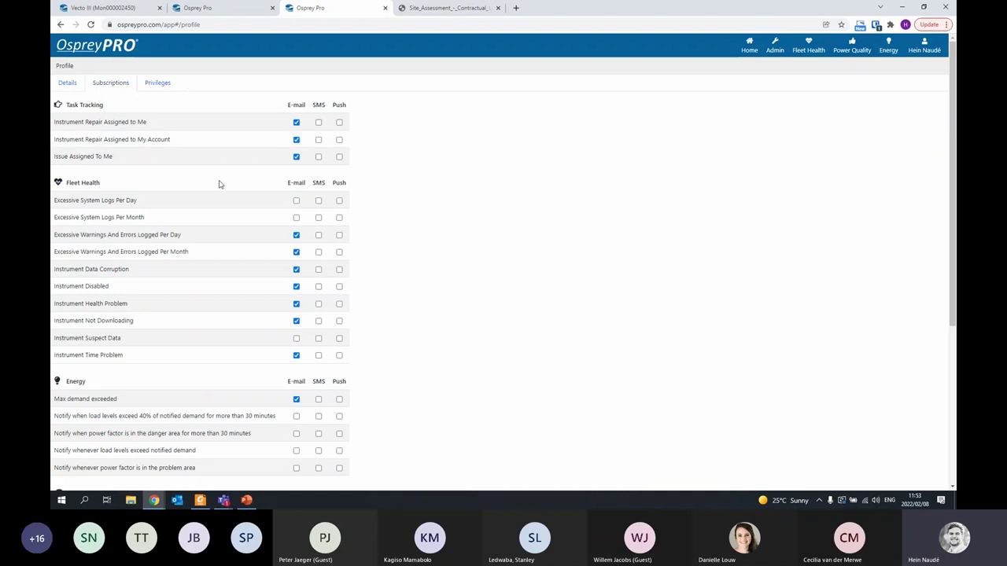
{"action": "scroll", "coordinate": [223, 236], "scroll_direction": "down", "scroll_amount": 5}
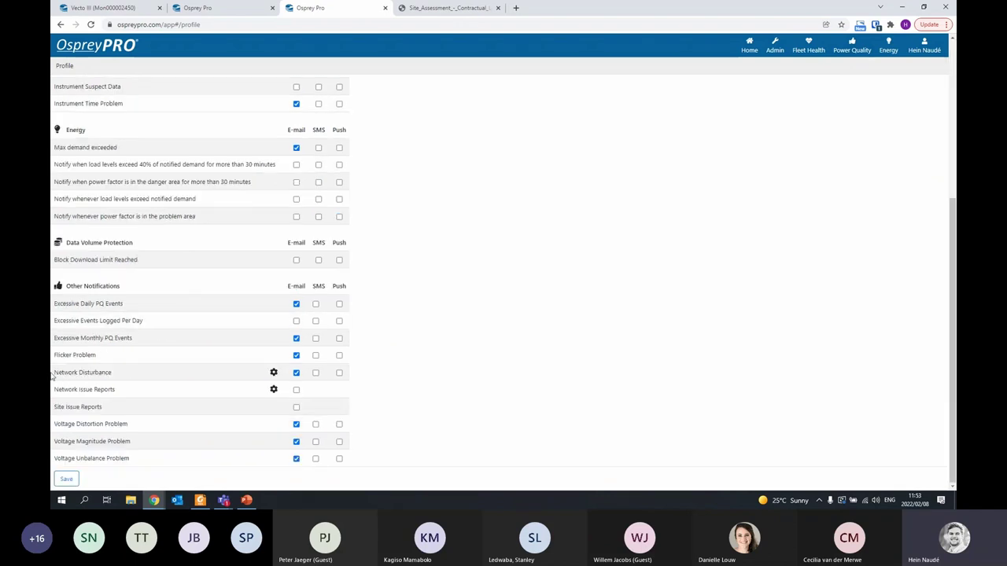
{"action": "left_click_drag", "start_coordinate": [53, 373], "coordinate": [116, 375]}
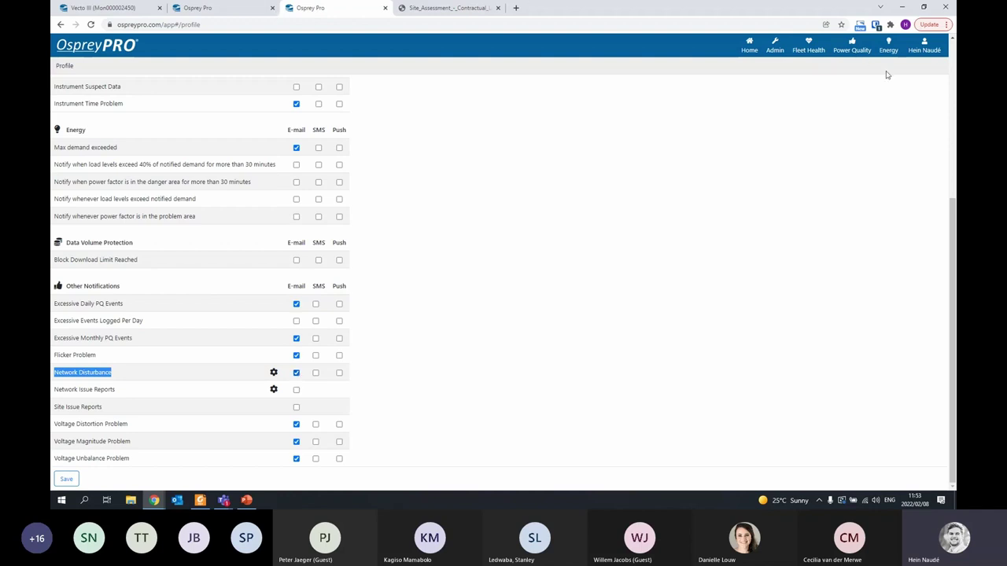
{"action": "left_click", "coordinate": [850, 63]}
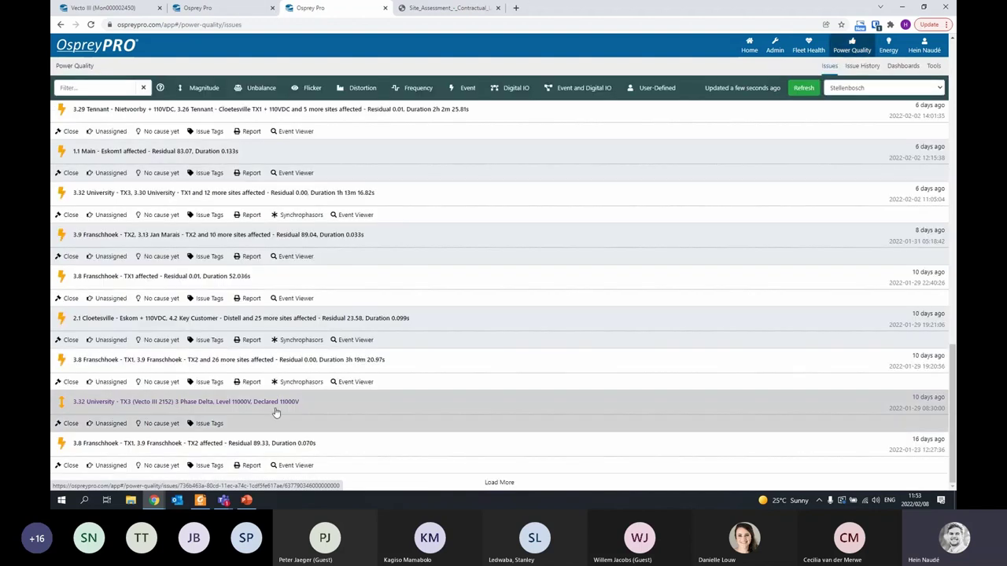
{"action": "scroll", "coordinate": [272, 321], "scroll_direction": "up", "scroll_amount": 1}
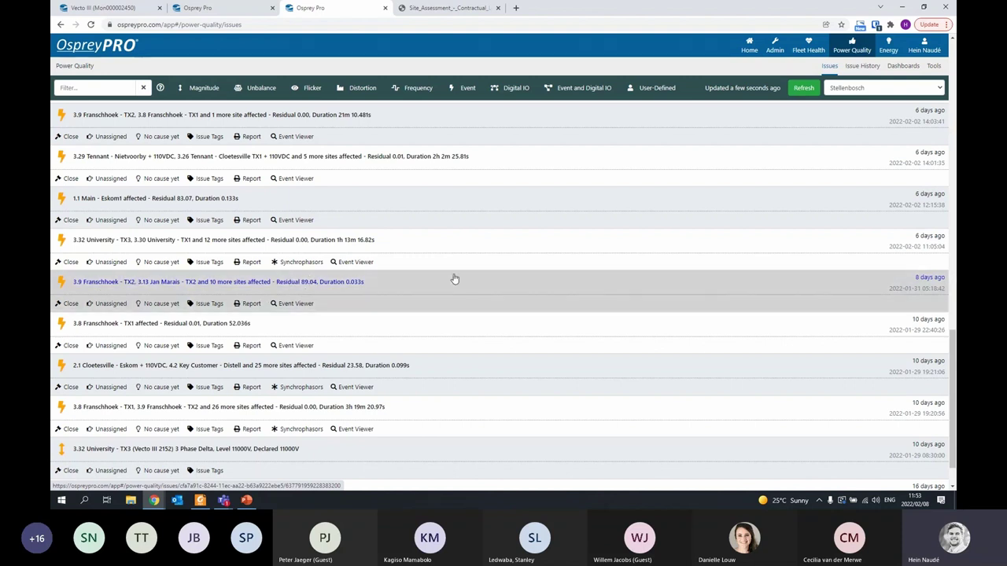
{"action": "left_click", "coordinate": [275, 290]}
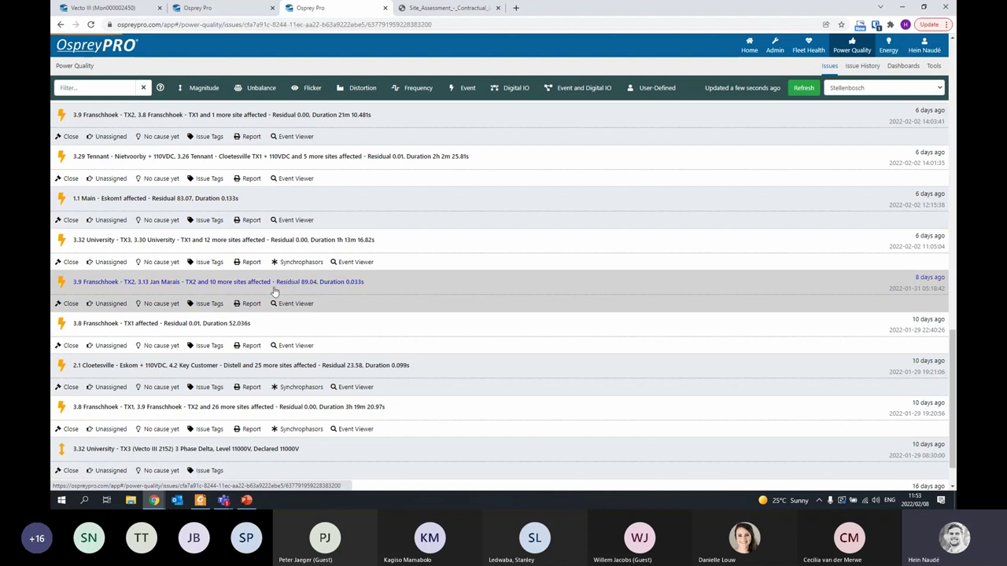
{"action": "left_click", "coordinate": [284, 285]}
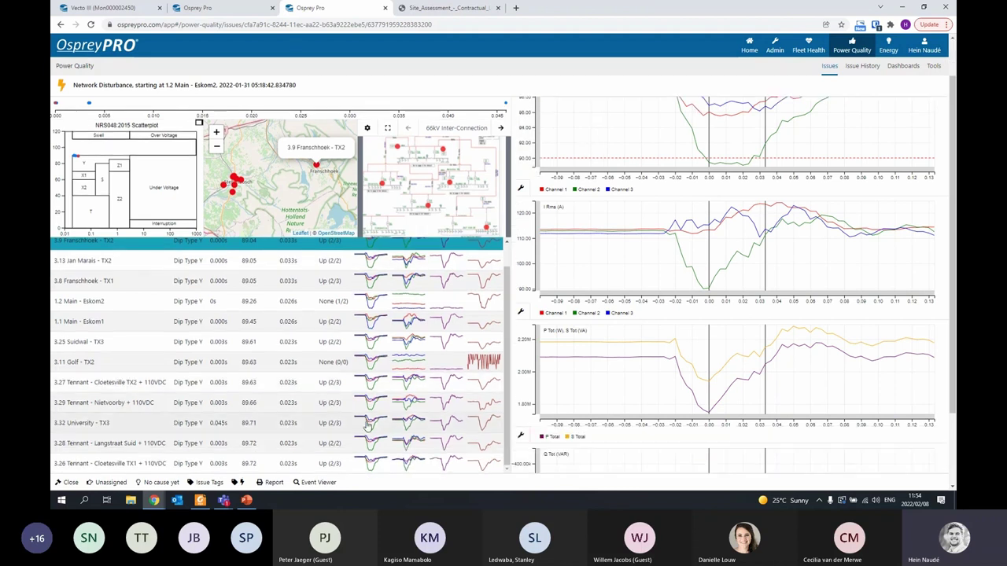
Compare the V, I, P and Q sparklines across all measurement points affected by the disturbance
{"action": "scroll", "coordinate": [346, 283], "scroll_direction": "down", "scroll_amount": 1}
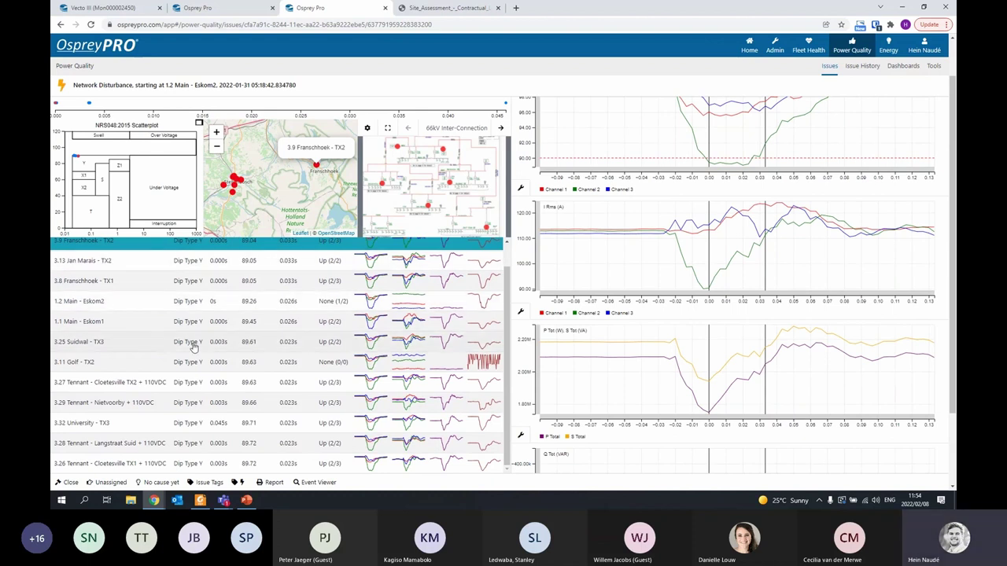
{"action": "scroll", "coordinate": [196, 346], "scroll_direction": "up", "scroll_amount": 1}
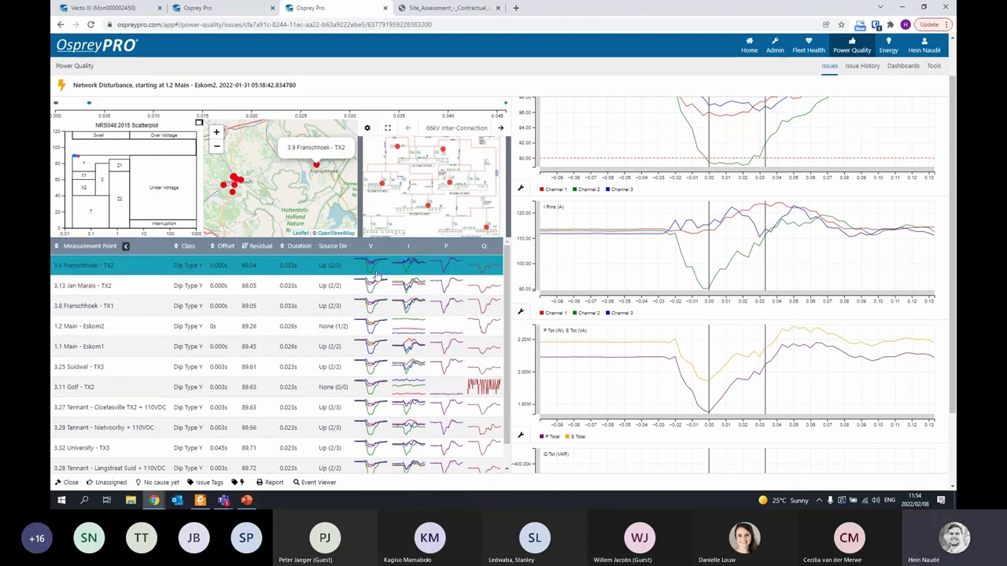
{"action": "scroll", "coordinate": [389, 251], "scroll_direction": "down", "scroll_amount": 1}
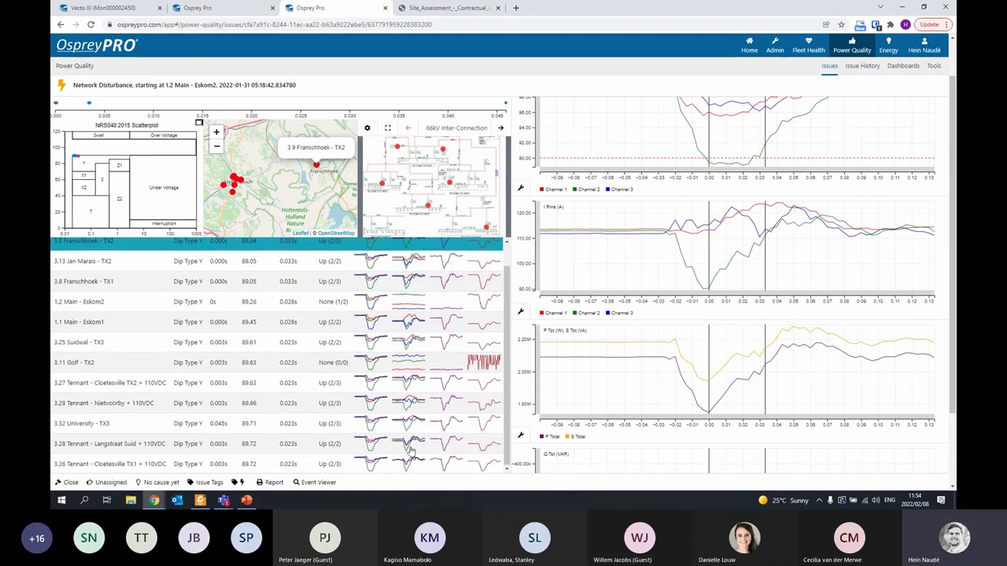
{"action": "scroll", "coordinate": [398, 248], "scroll_direction": "up", "scroll_amount": 1}
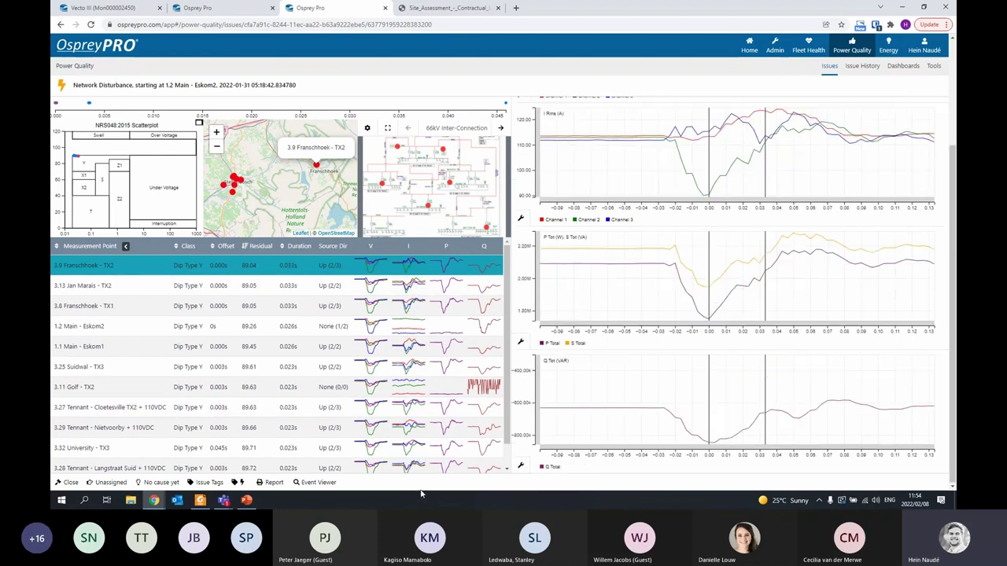
{"action": "scroll", "coordinate": [412, 423], "scroll_direction": "down", "scroll_amount": 1}
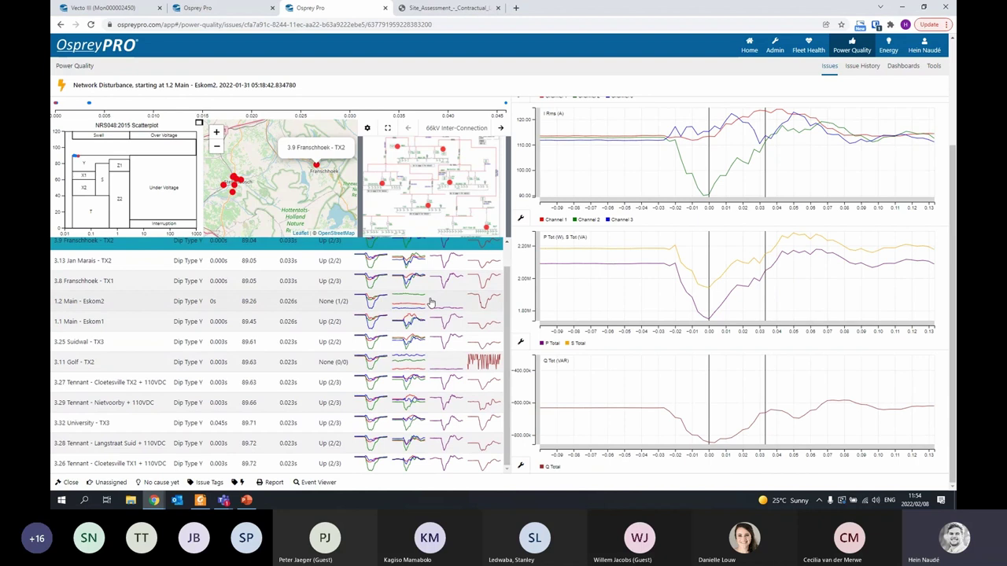
{"action": "scroll", "coordinate": [385, 267], "scroll_direction": "up", "scroll_amount": 1}
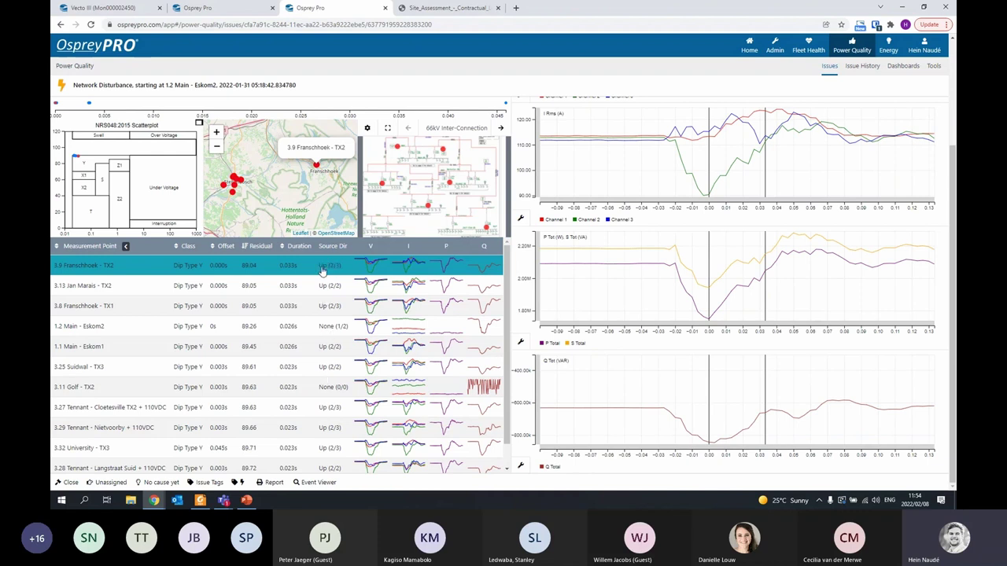
Examine the Source Dir values for all affected measurement points and review the event charts for 3.9 Franschhoek - TX2
{"action": "left_click_drag", "start_coordinate": [318, 246], "coordinate": [342, 246]}
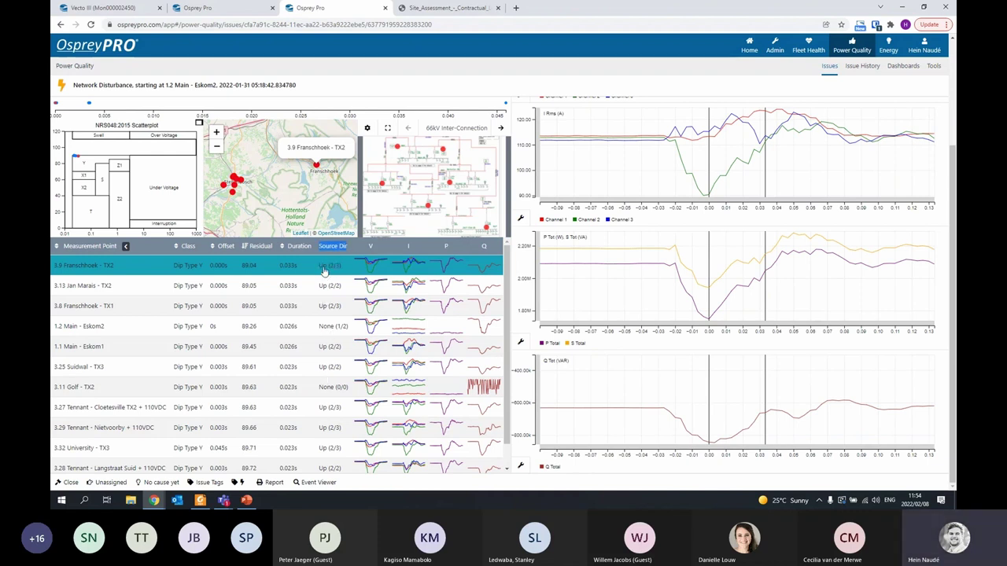
{"action": "left_click", "coordinate": [353, 261]}
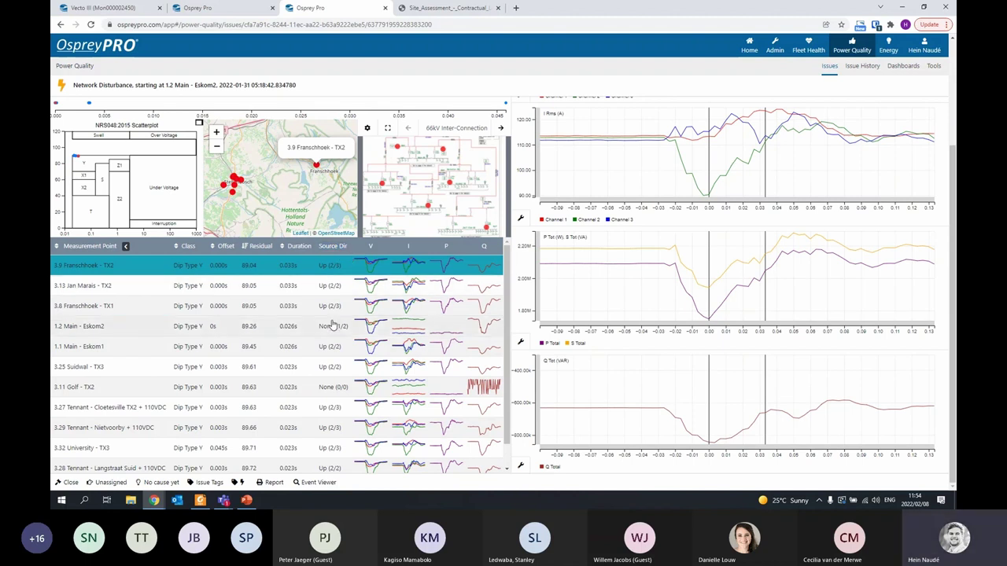
{"action": "scroll", "coordinate": [331, 428], "scroll_direction": "down", "scroll_amount": 1}
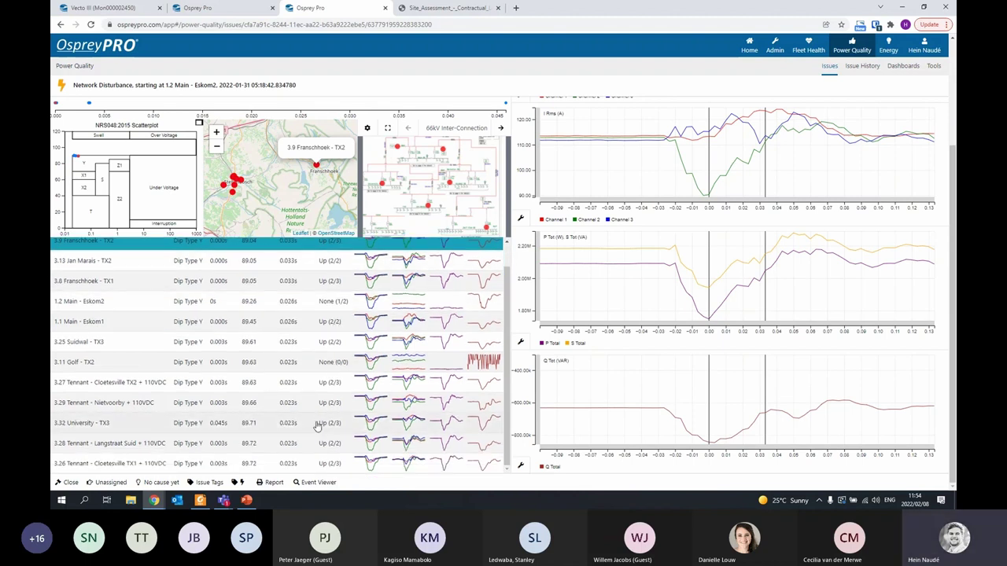
{"action": "scroll", "coordinate": [330, 350], "scroll_direction": "up", "scroll_amount": 1}
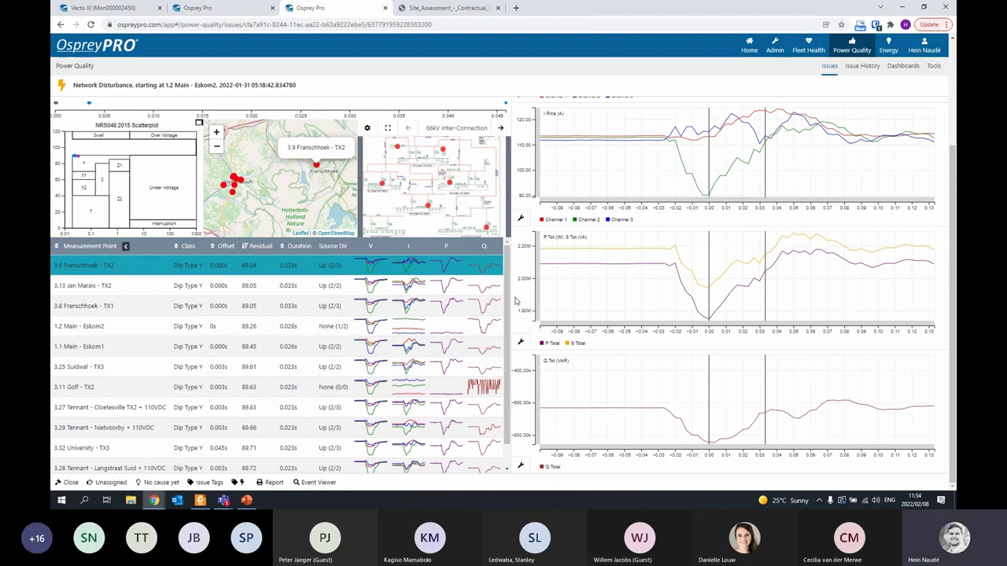
{"action": "scroll", "coordinate": [512, 315], "scroll_direction": "up", "scroll_amount": 2}
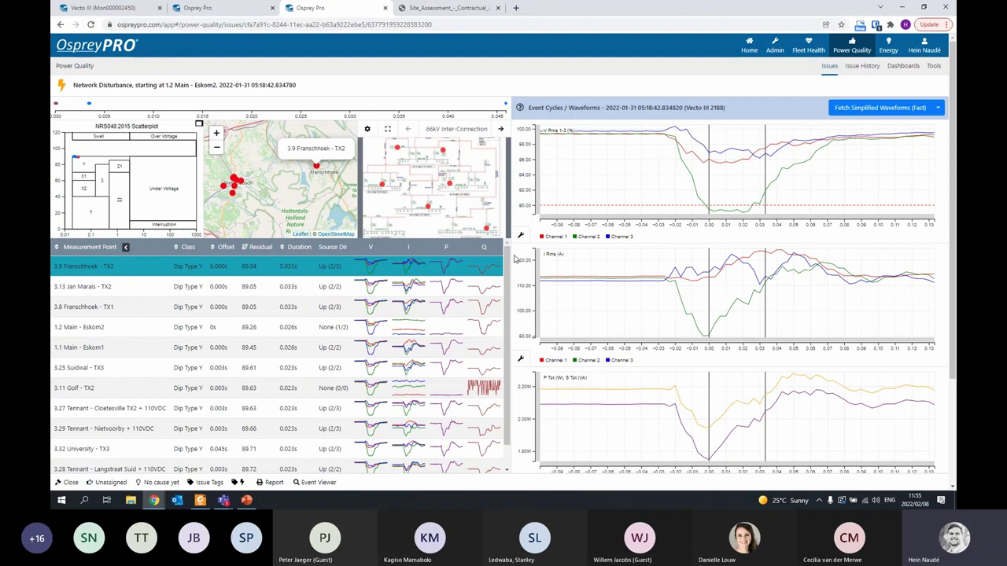
{"action": "scroll", "coordinate": [431, 323], "scroll_direction": "down", "scroll_amount": 1}
{"action": "scroll", "coordinate": [378, 378], "scroll_direction": "up", "scroll_amount": 1}
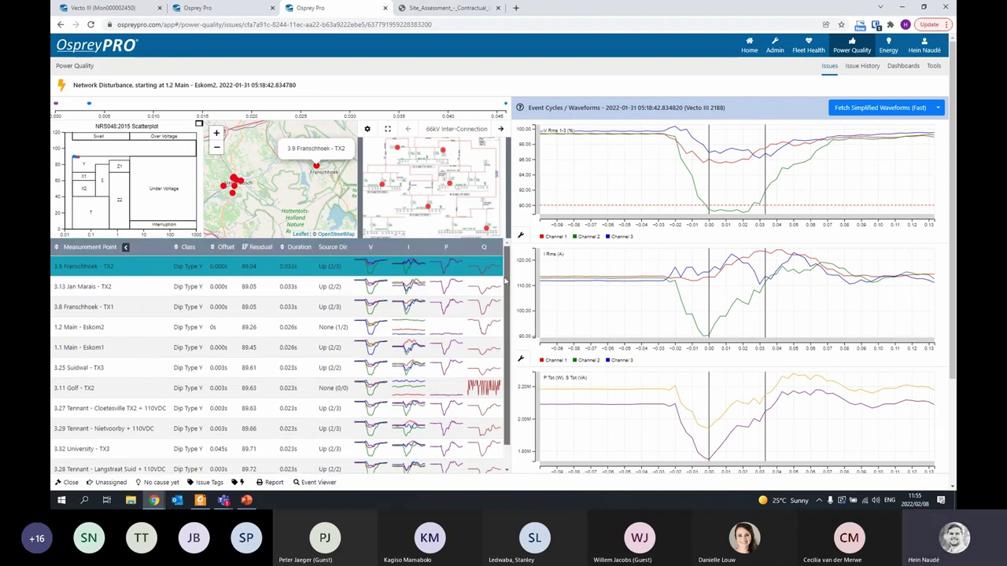
Review the tags available for the disturbance issue and close the list without assigning any
{"action": "left_click", "coordinate": [208, 483]}
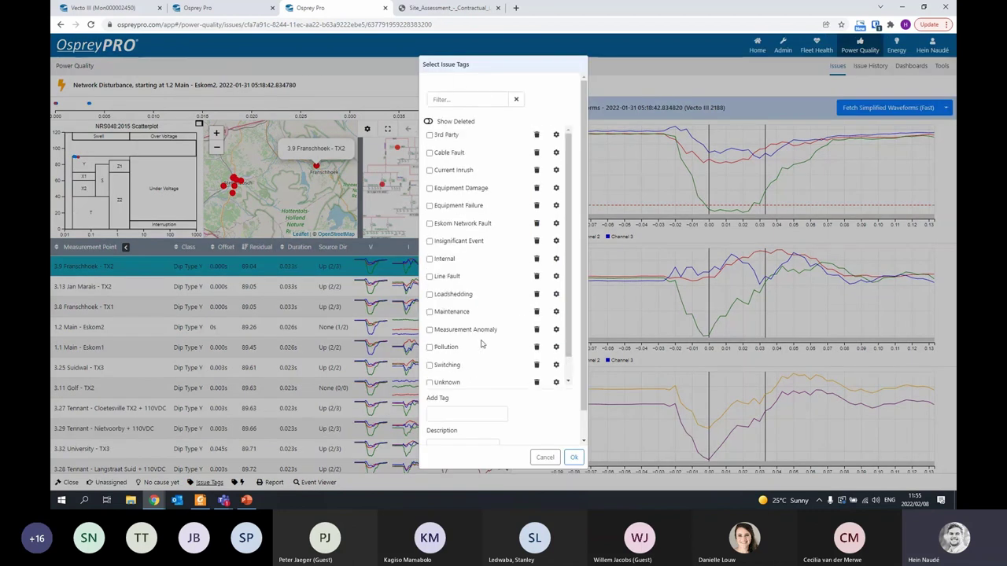
{"action": "scroll", "coordinate": [478, 355], "scroll_direction": "down", "scroll_amount": 1}
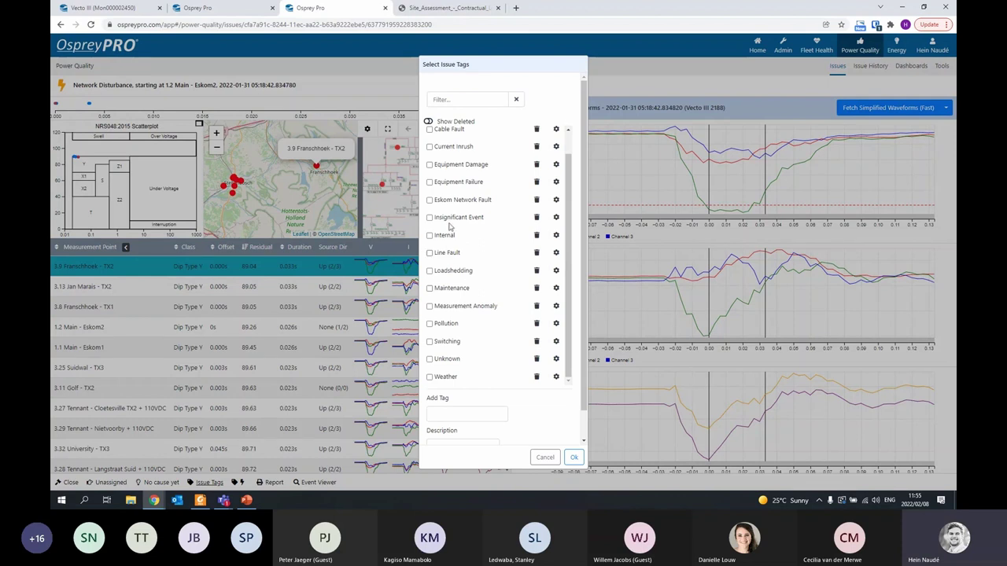
{"action": "left_click", "coordinate": [545, 458]}
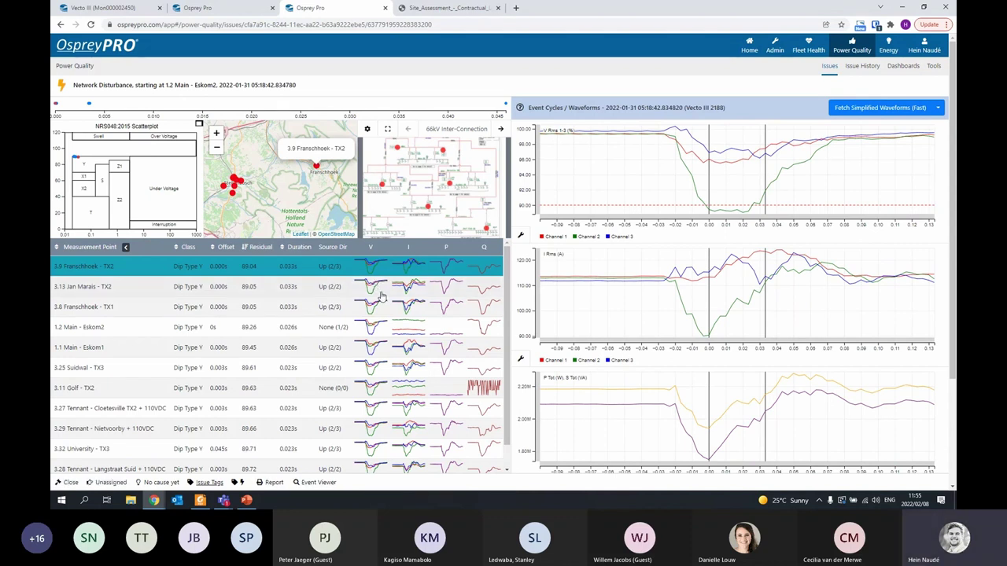
Fetch the disturbance's simplified waveforms, and query its events in the Event Viewer for 2022/01/31 from 05:18:39 to 05:18:45
{"action": "left_click", "coordinate": [879, 107]}
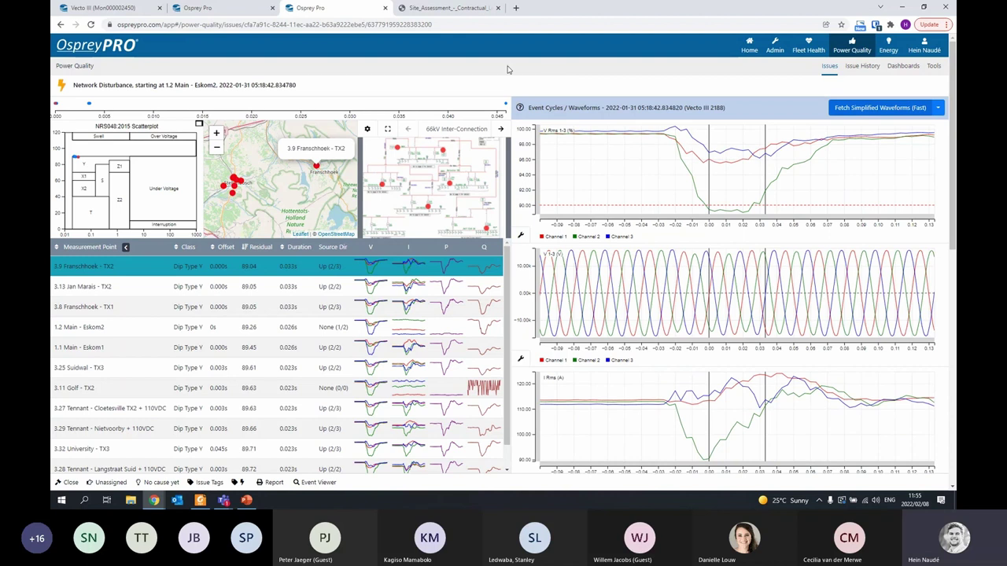
{"action": "left_click", "coordinate": [326, 483]}
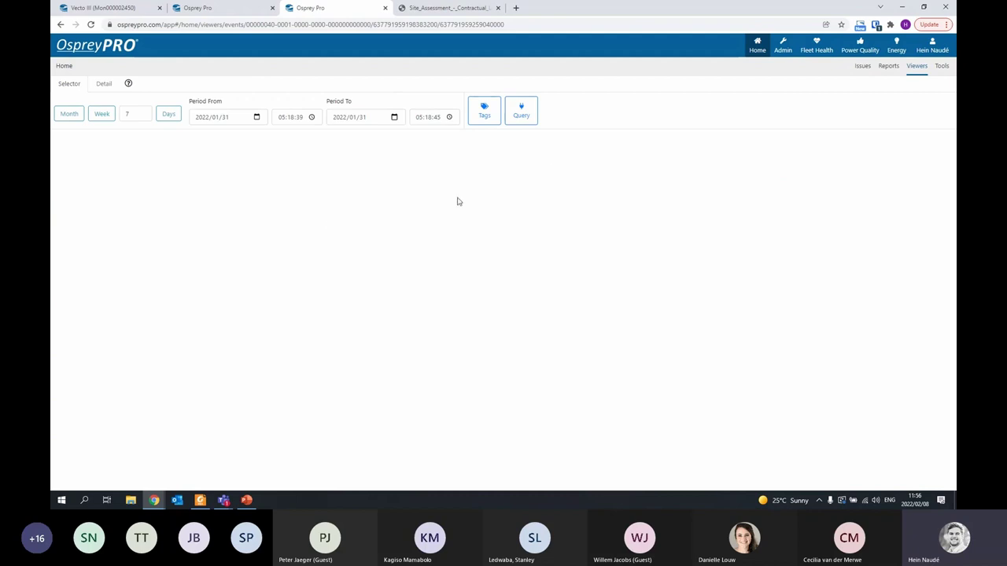
{"action": "left_click", "coordinate": [521, 114]}
{"action": "left_click", "coordinate": [560, 298]}
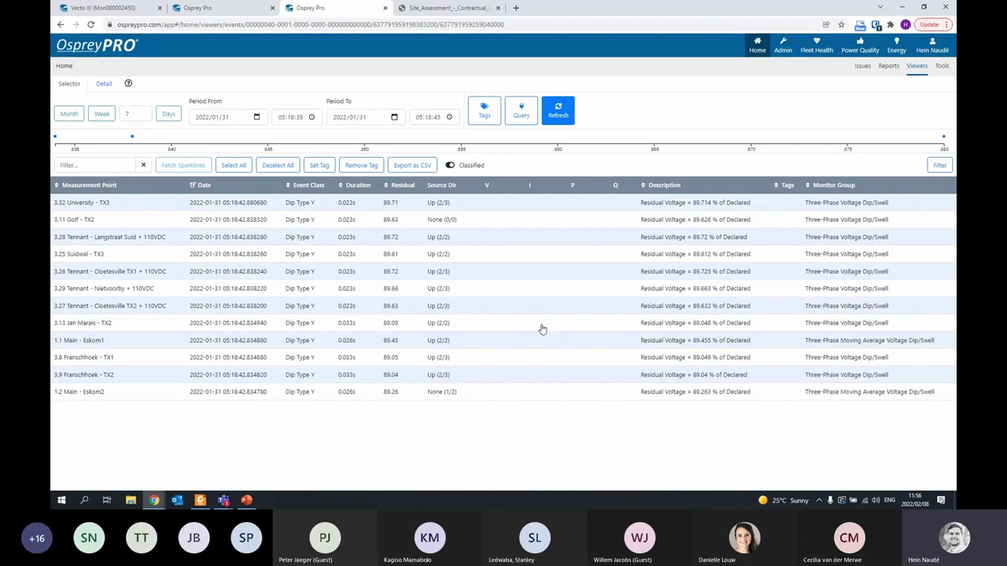
{"action": "left_click", "coordinate": [157, 206]}
{"action": "left_click", "coordinate": [167, 226], "text": "shift"}
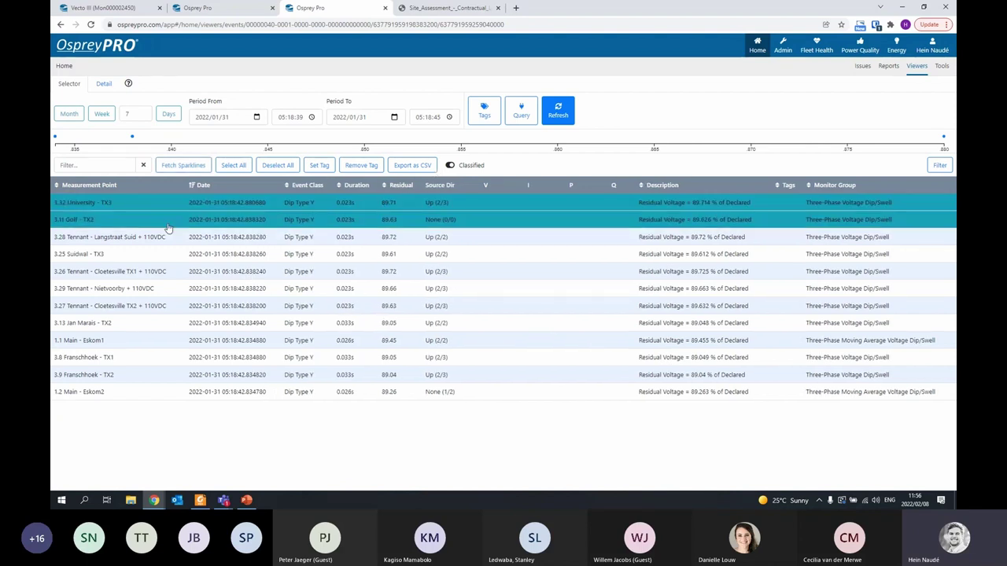
{"action": "left_click", "coordinate": [167, 222]}
{"action": "left_click", "coordinate": [169, 224]}
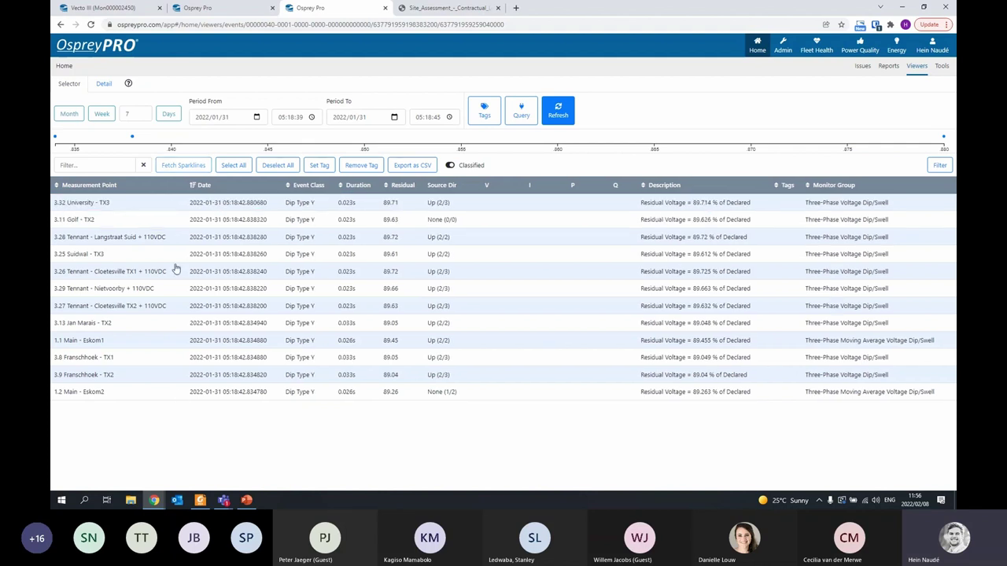
{"action": "left_click", "coordinate": [152, 208]}
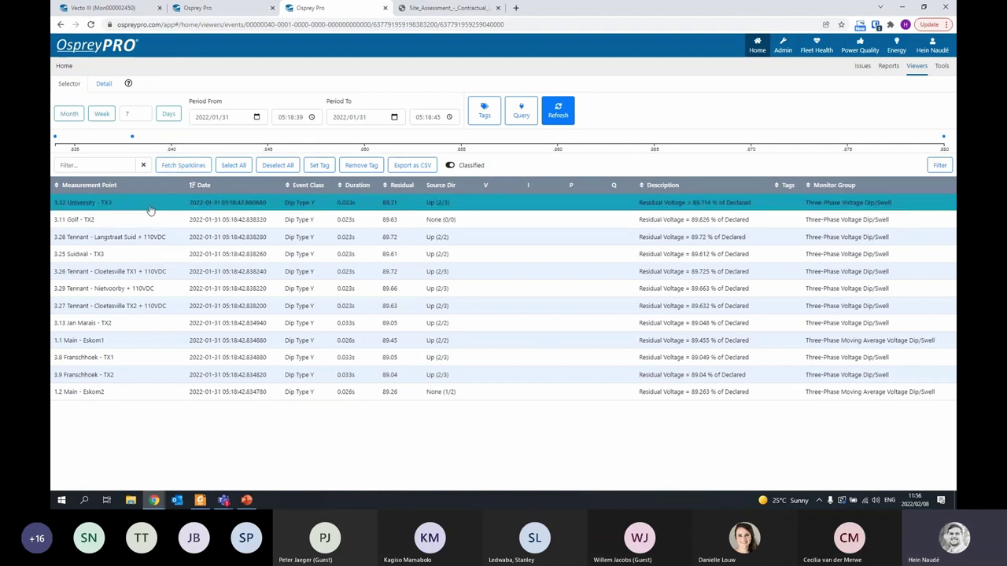
{"action": "left_click", "coordinate": [110, 206]}
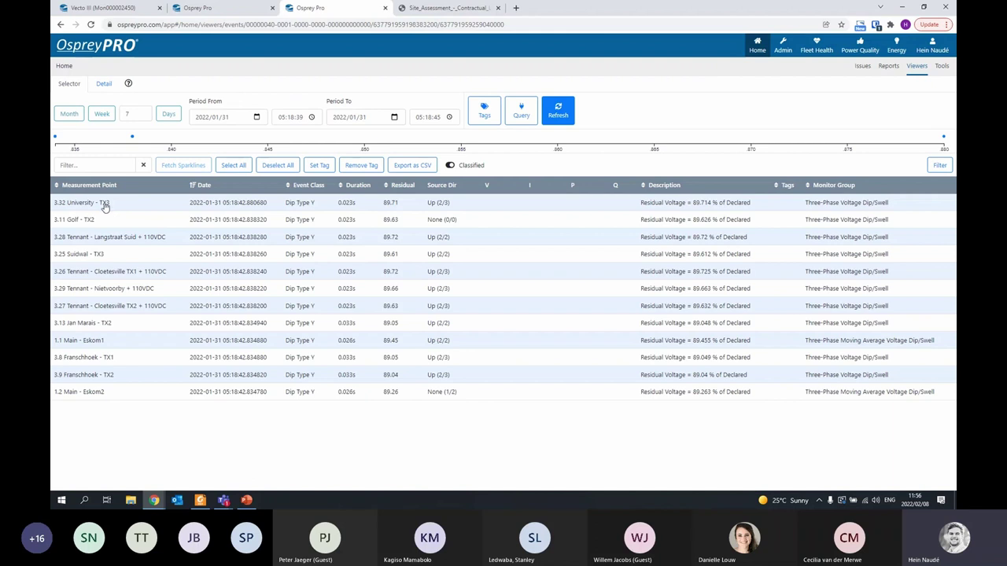
{"action": "left_click", "coordinate": [105, 206]}
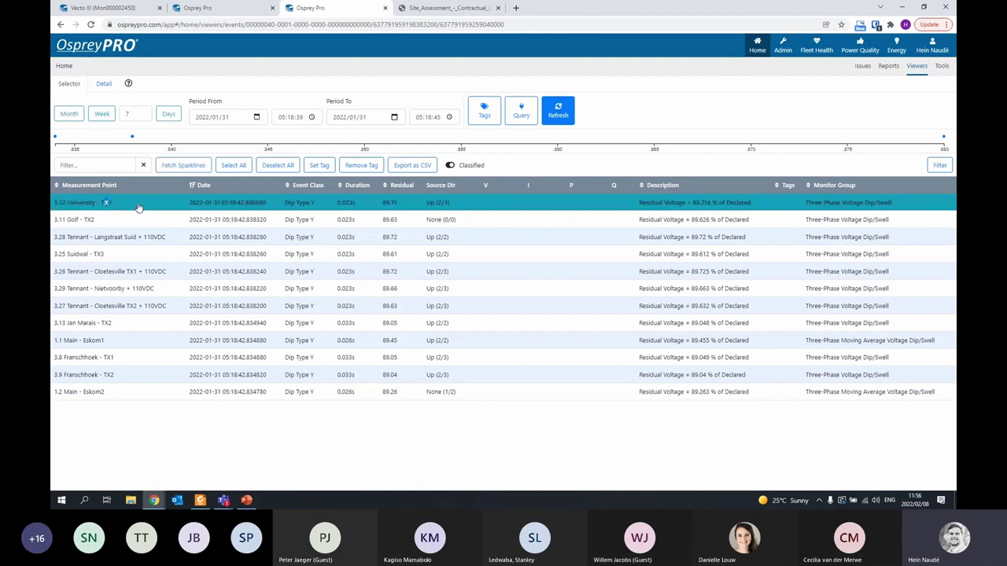
{"action": "left_click", "coordinate": [124, 204]}
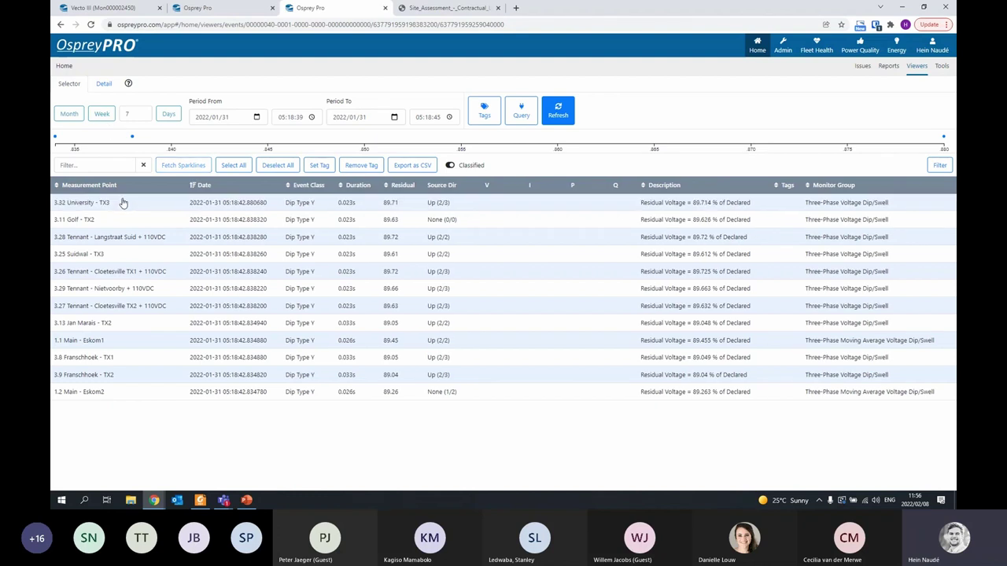
Select the 3.32 University - TX3 dip event and open its detail view for charting
{"action": "left_click", "coordinate": [123, 204]}
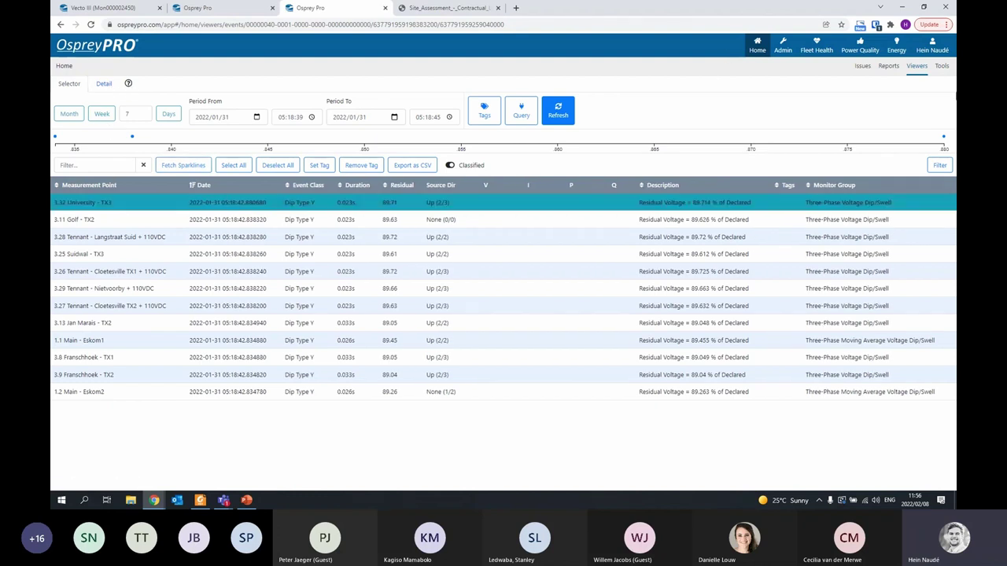
{"action": "left_click", "coordinate": [107, 87]}
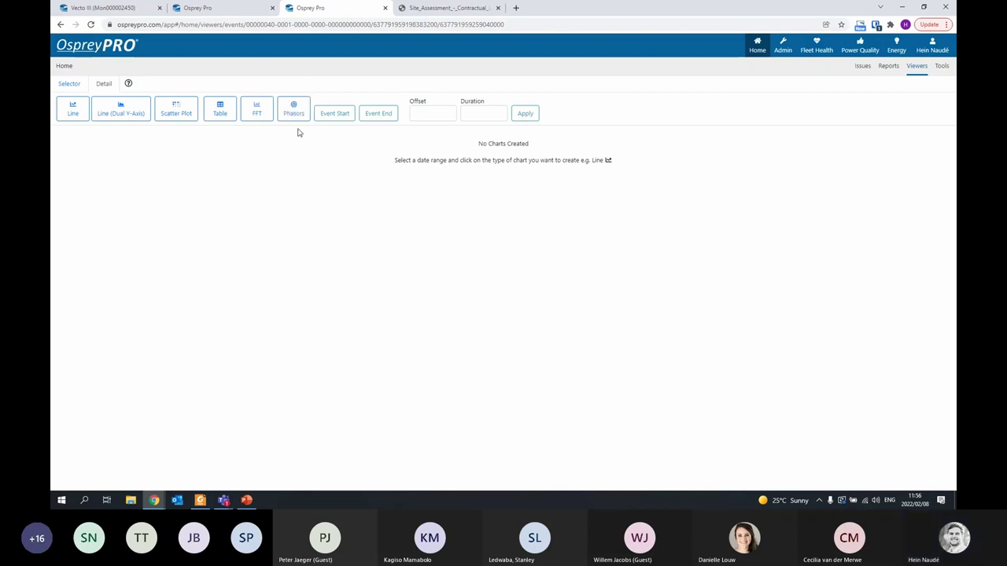
Plot a line chart of the dip event's RMS Voltage from the Cycles data stream
{"action": "left_click", "coordinate": [78, 111]}
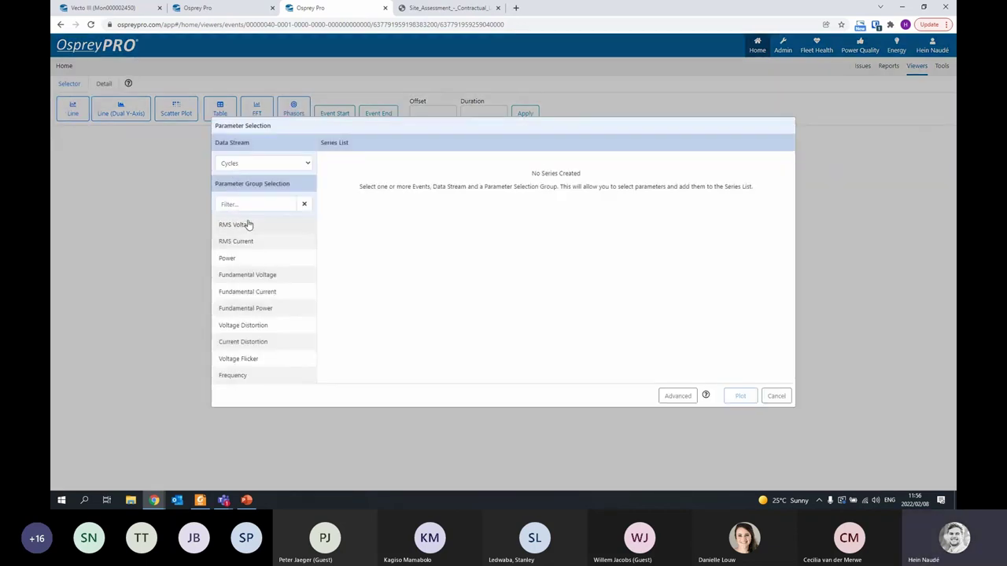
{"action": "left_click", "coordinate": [249, 225]}
{"action": "left_click", "coordinate": [315, 419]}
{"action": "left_click", "coordinate": [747, 401]}
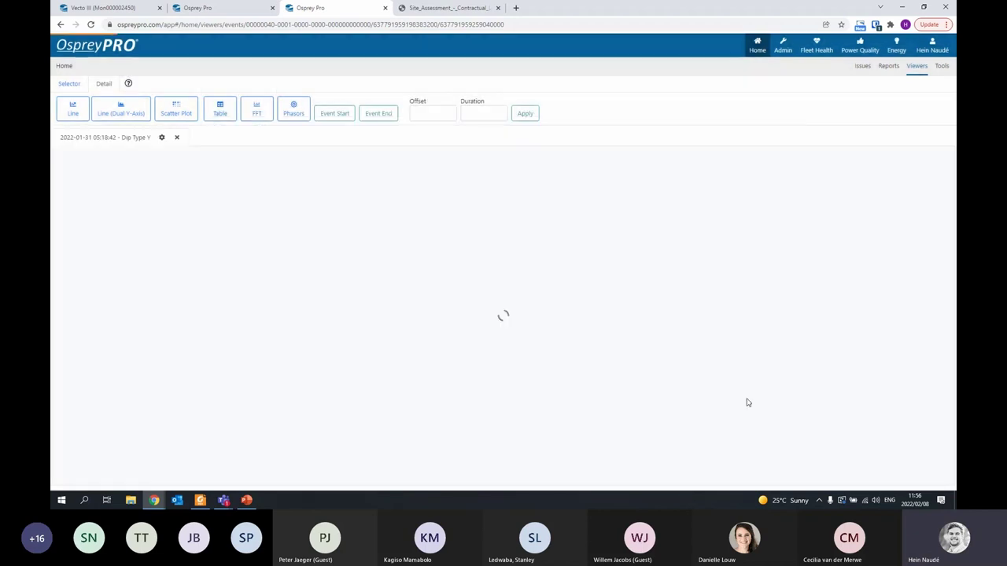
Add a phasor chart of Fundamental Voltage for channels 1 to 3 from the Cycles stream, and enlarge its pane to show the full diagram
{"action": "left_click", "coordinate": [294, 111]}
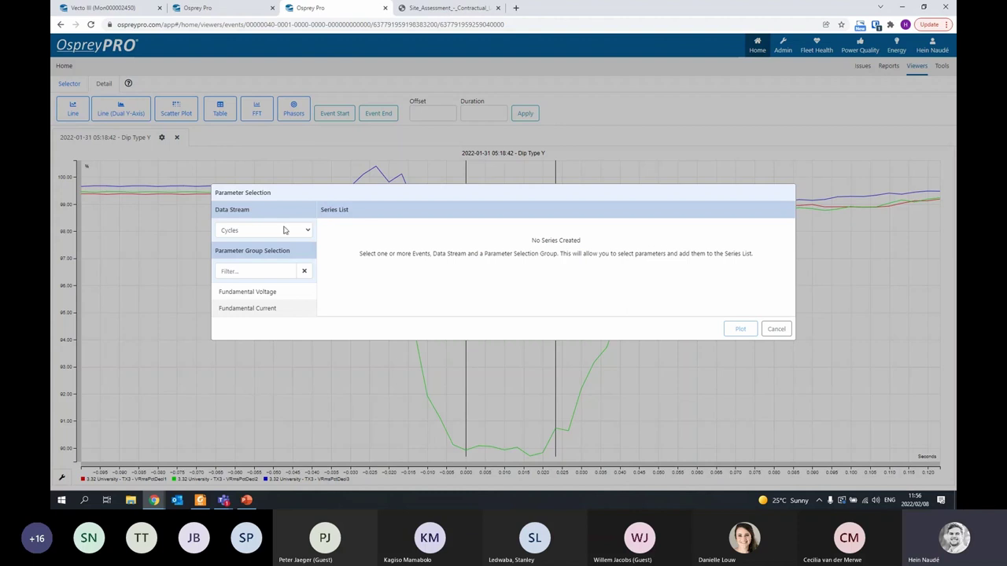
{"action": "left_click", "coordinate": [272, 292]}
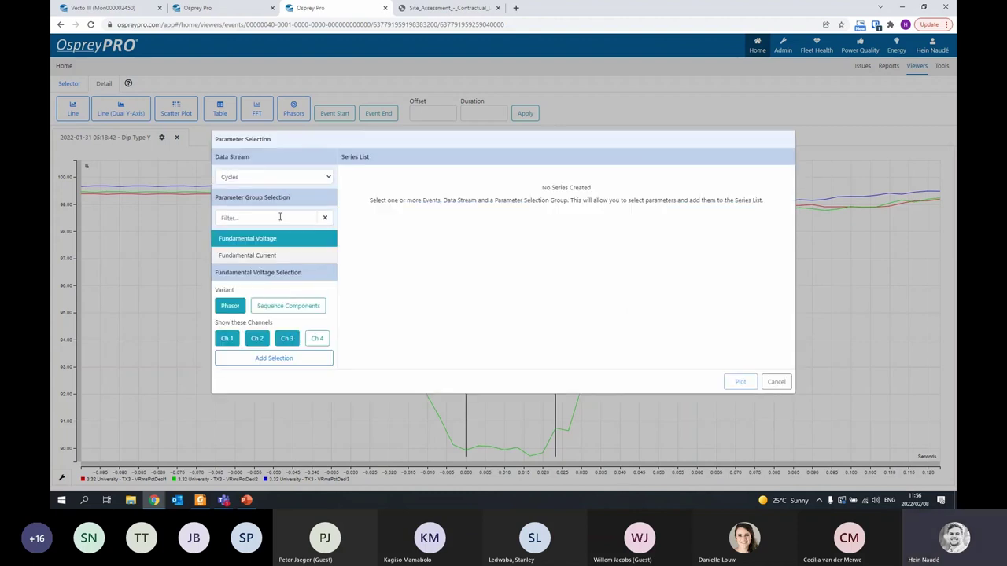
{"action": "left_click", "coordinate": [273, 358]}
{"action": "left_click", "coordinate": [740, 381]}
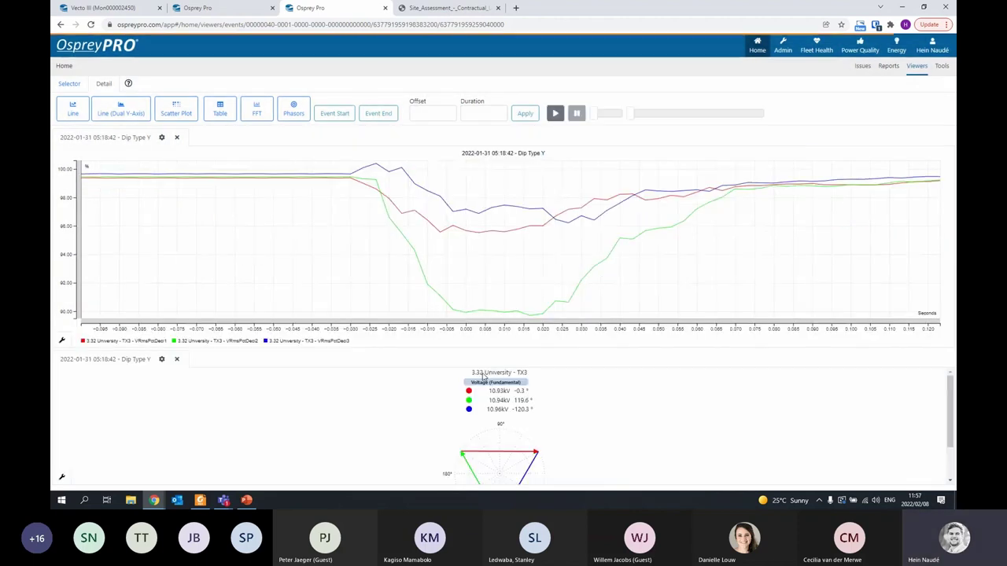
{"action": "left_click_drag", "start_coordinate": [496, 350], "coordinate": [488, 298]}
Play the phasor animation through the dip at an adjusted speed, pausing where the voltage begins to drop before resuming to the end
{"action": "left_click", "coordinate": [555, 114]}
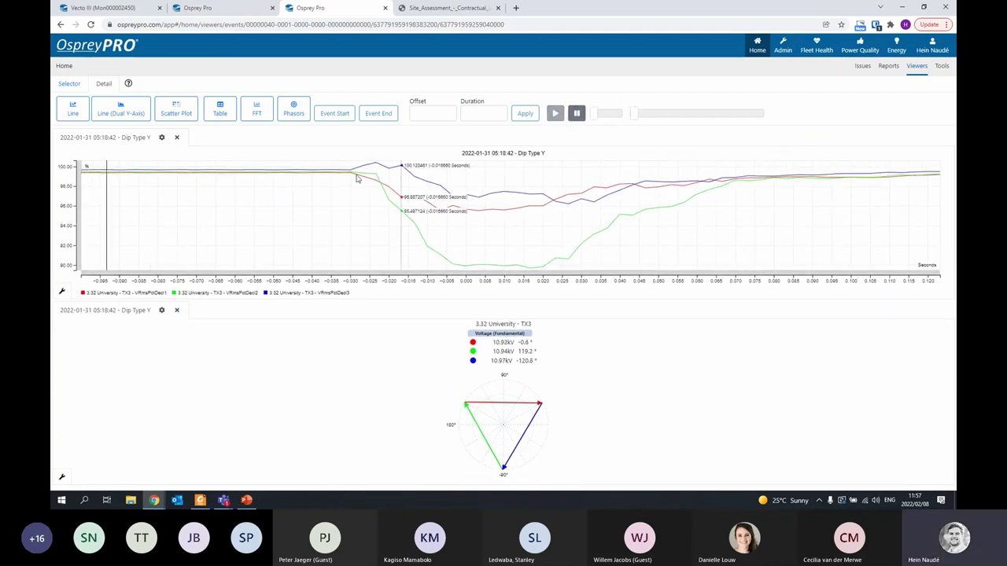
{"action": "mouse_move", "coordinate": [604, 116]}
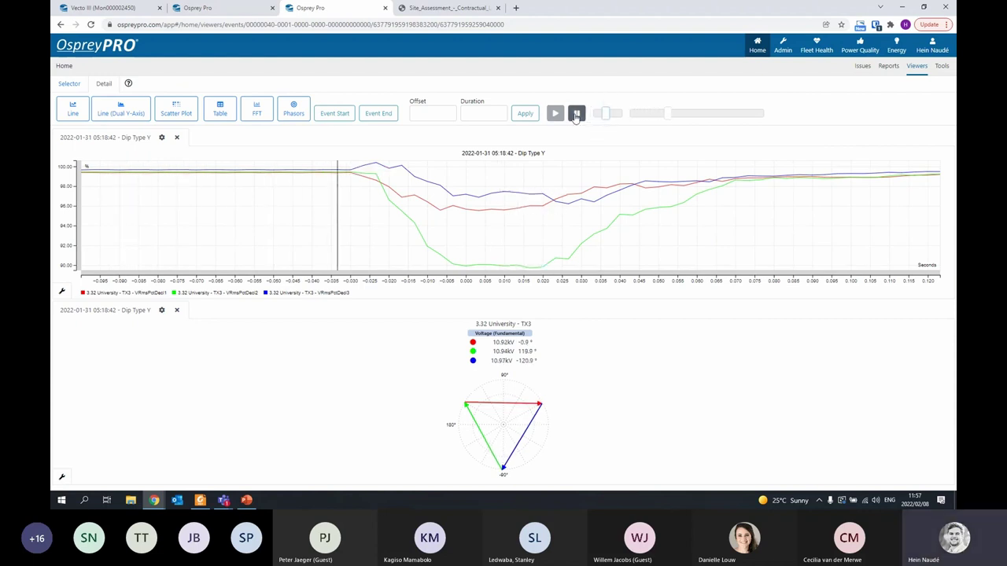
{"action": "left_click", "coordinate": [576, 115]}
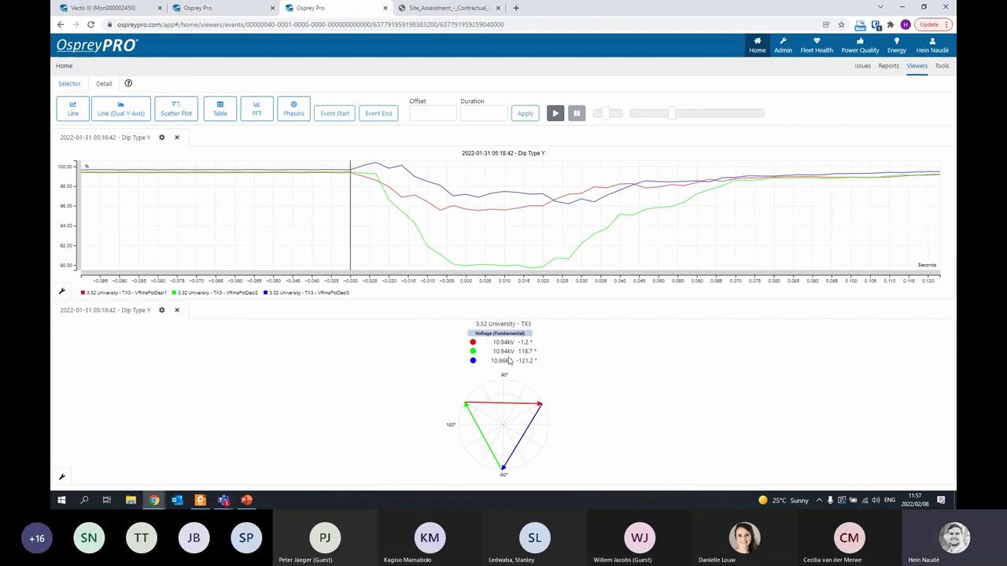
{"action": "left_click", "coordinate": [555, 113]}
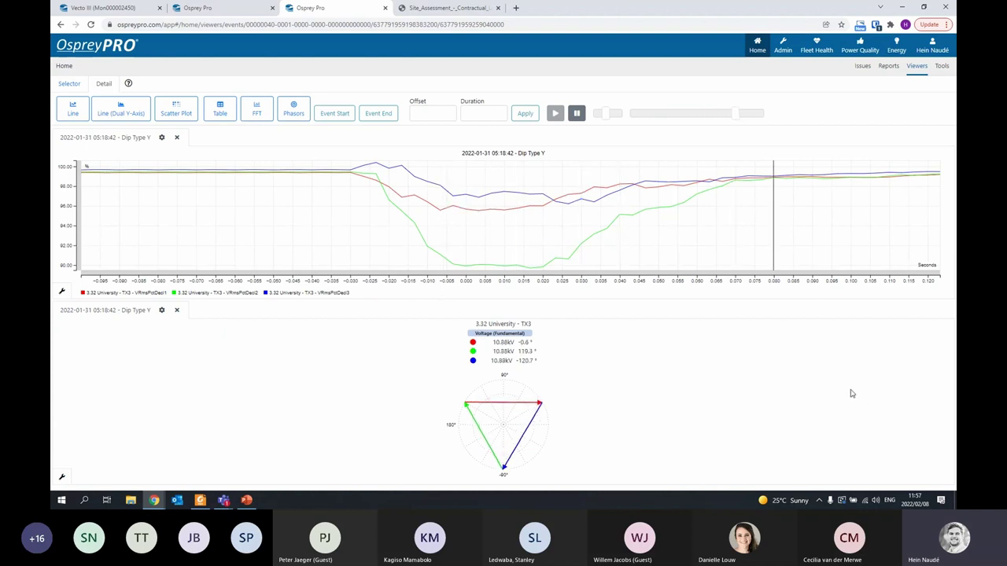
{"action": "left_click", "coordinate": [582, 114]}
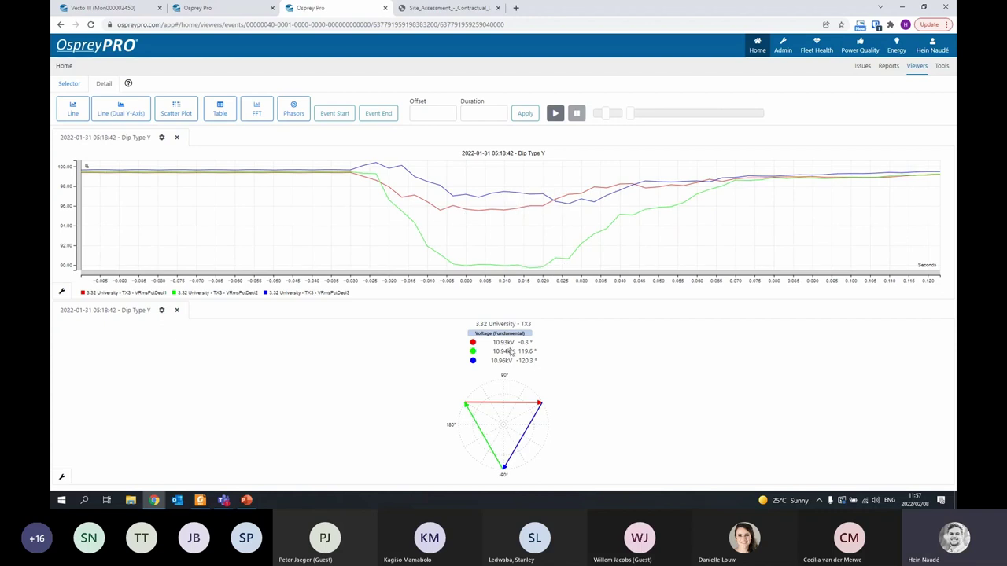
Review the line chart's display and export options, close them, and return to the list of available viewers
{"action": "left_click", "coordinate": [61, 291]}
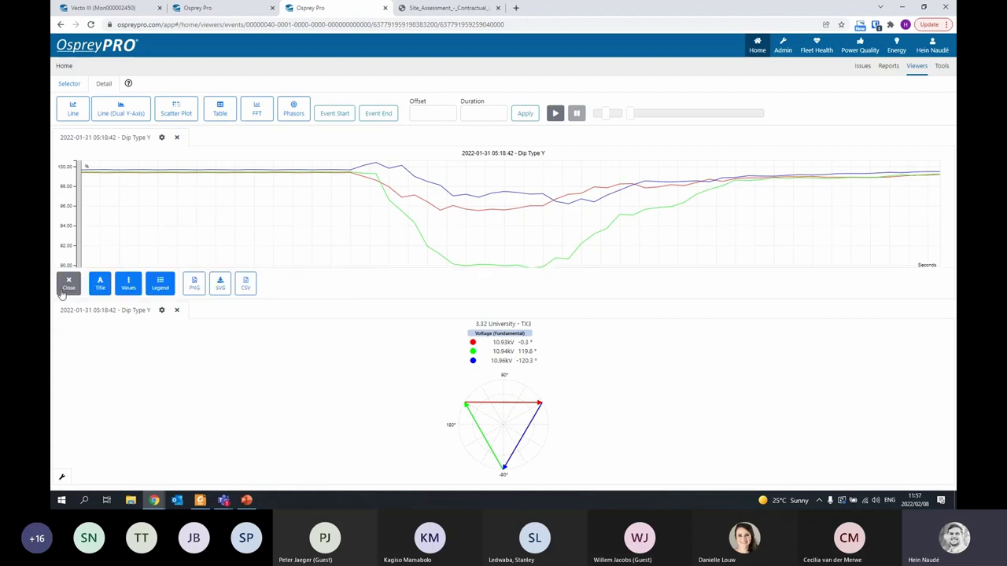
{"action": "left_click", "coordinate": [68, 284]}
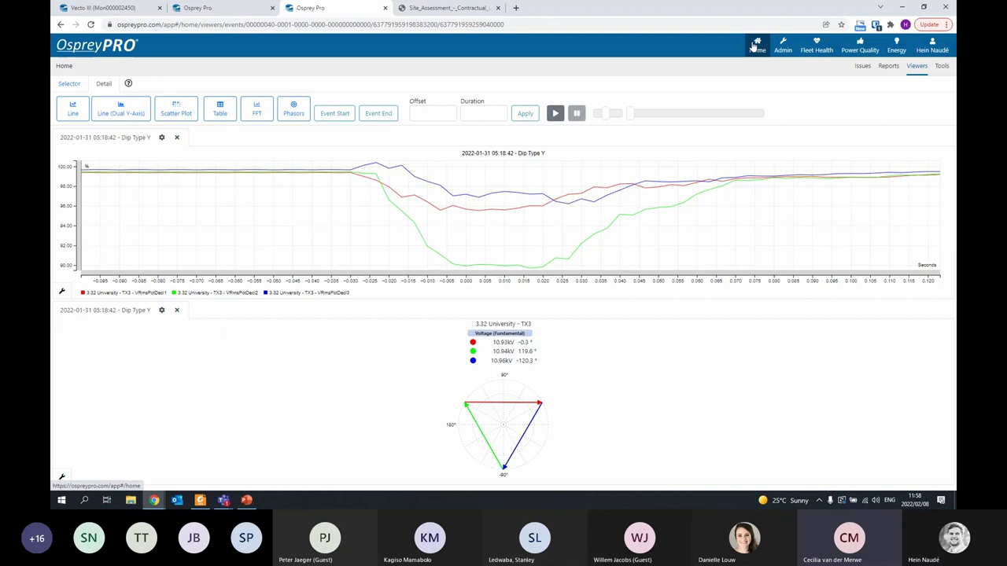
{"action": "left_click", "coordinate": [755, 47]}
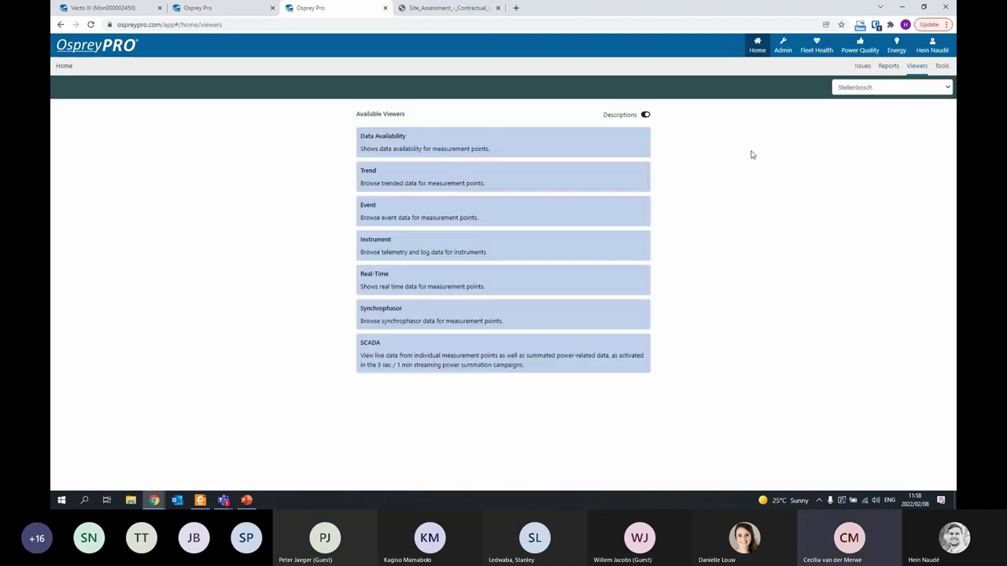